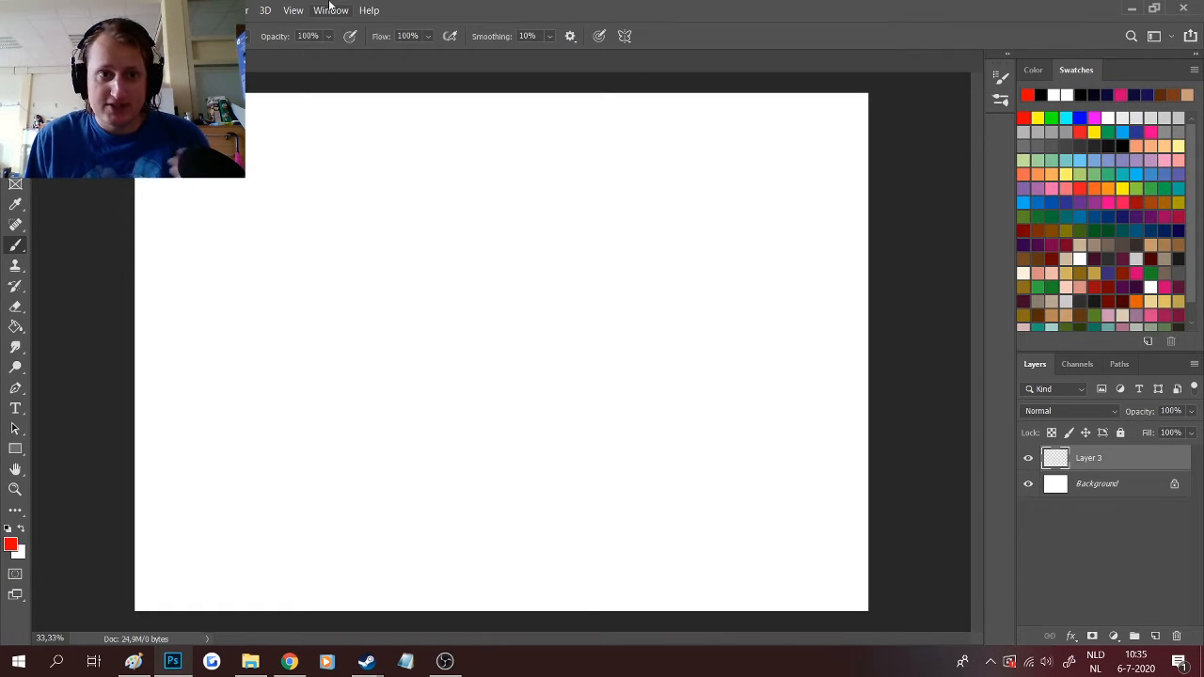
- Display the Timeline for the document
left_click(329, 7)
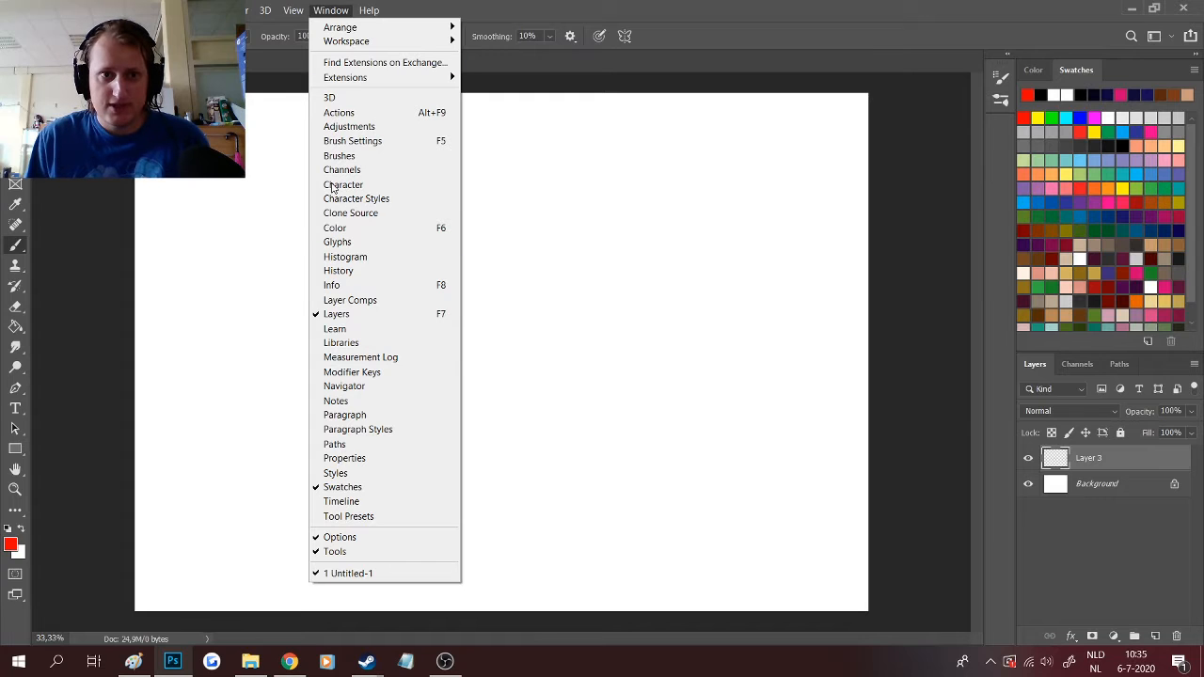
left_click(350, 501)
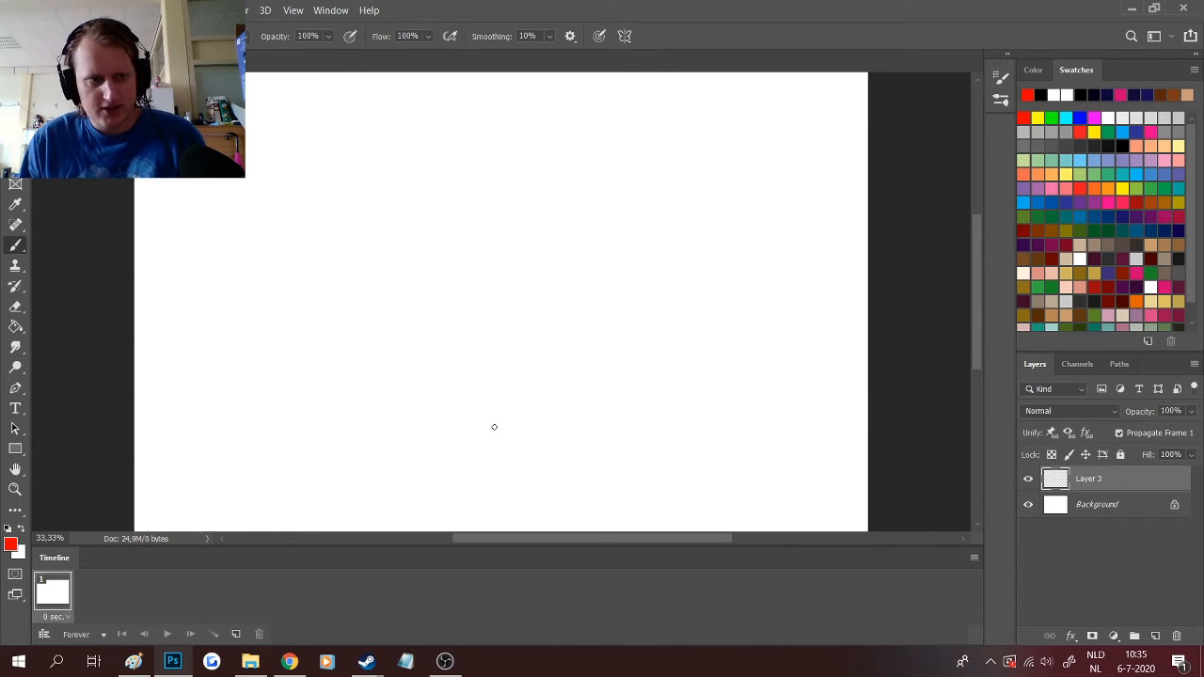
- Paint a red pendulum on Layer 3, with a circle hanging from a straight vertical line near the canvas centre
mouse_move(516, 430)
left_mouse_down()
mouse_move(464, 343)
mouse_move(554, 411)
mouse_move(438, 377)
mouse_move(533, 333)
mouse_move(547, 365)
mouse_move(503, 375)
mouse_move(508, 179)
left_mouse_up()
scroll(546, 365, "up", 2)
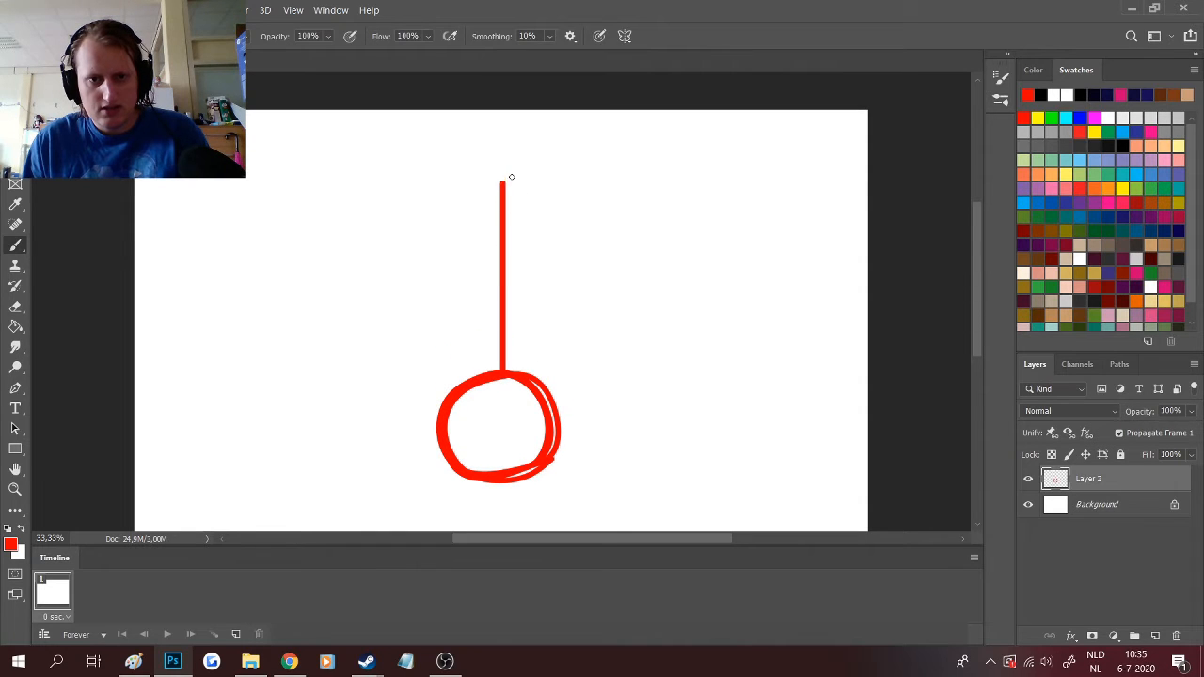
key("ctrl+z")
left_click_drag(503, 372, 503, 209)
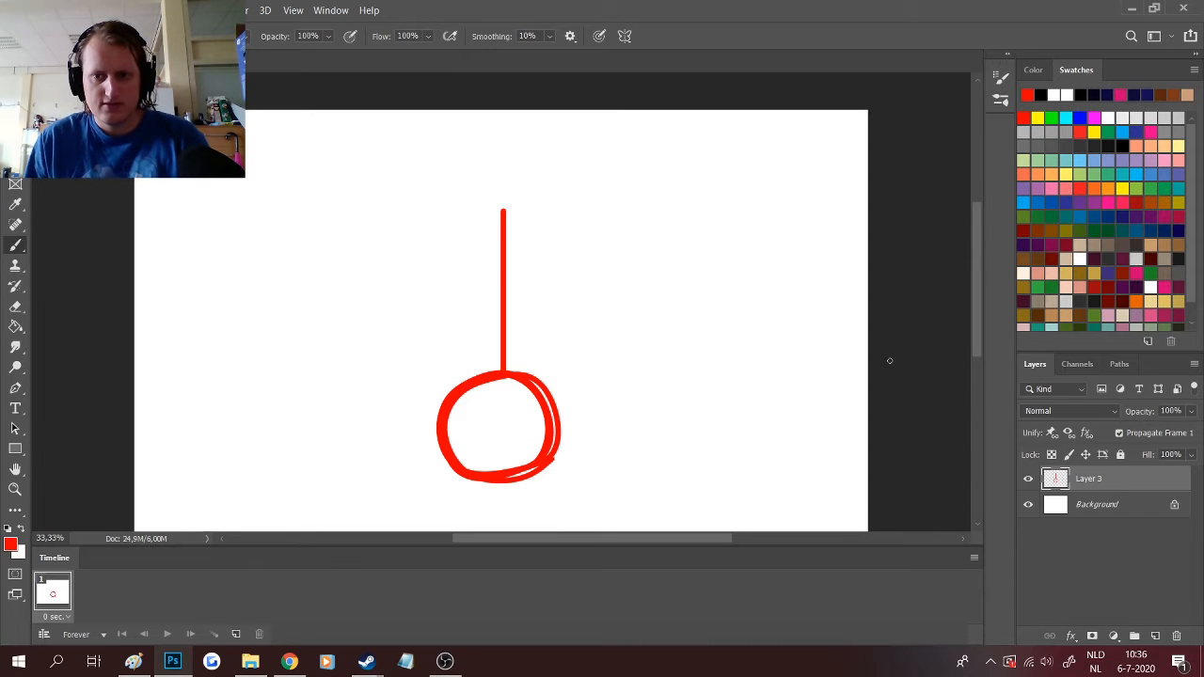
scroll(889, 360, "down", 1)
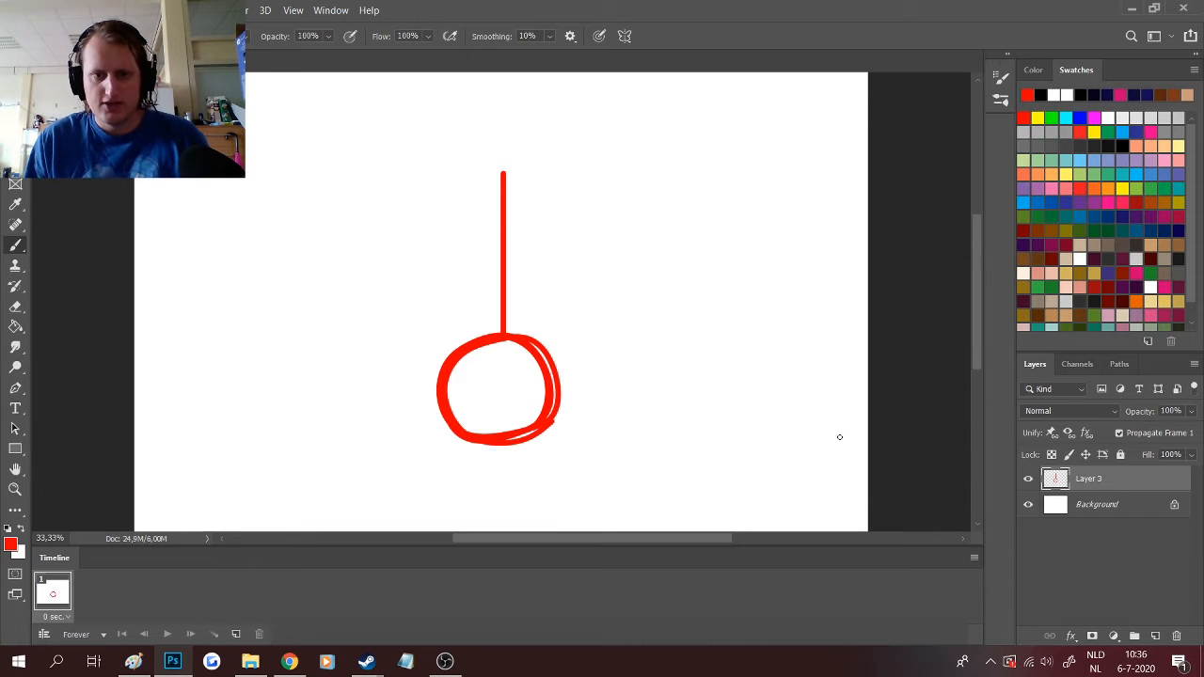
- Add a new layer above Layer 3, reduce Layer 3's fill to 32%, and make the new layer active
left_click(1159, 636)
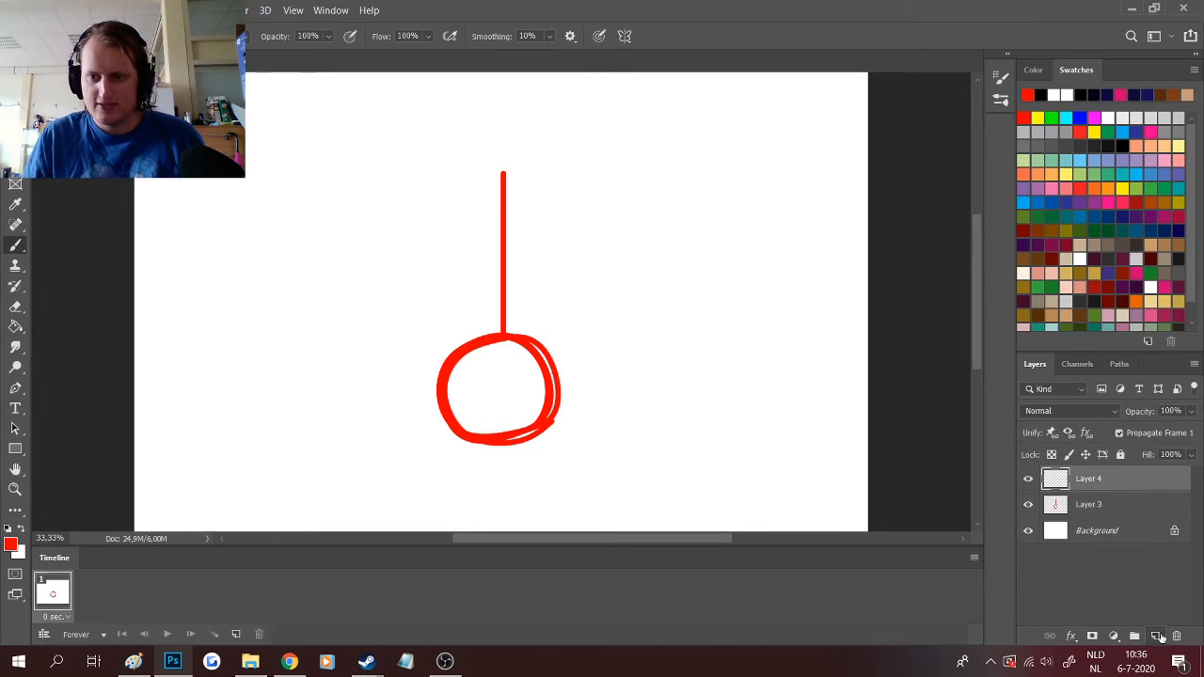
left_click(1112, 505)
left_click_drag(1191, 454, 1132, 479)
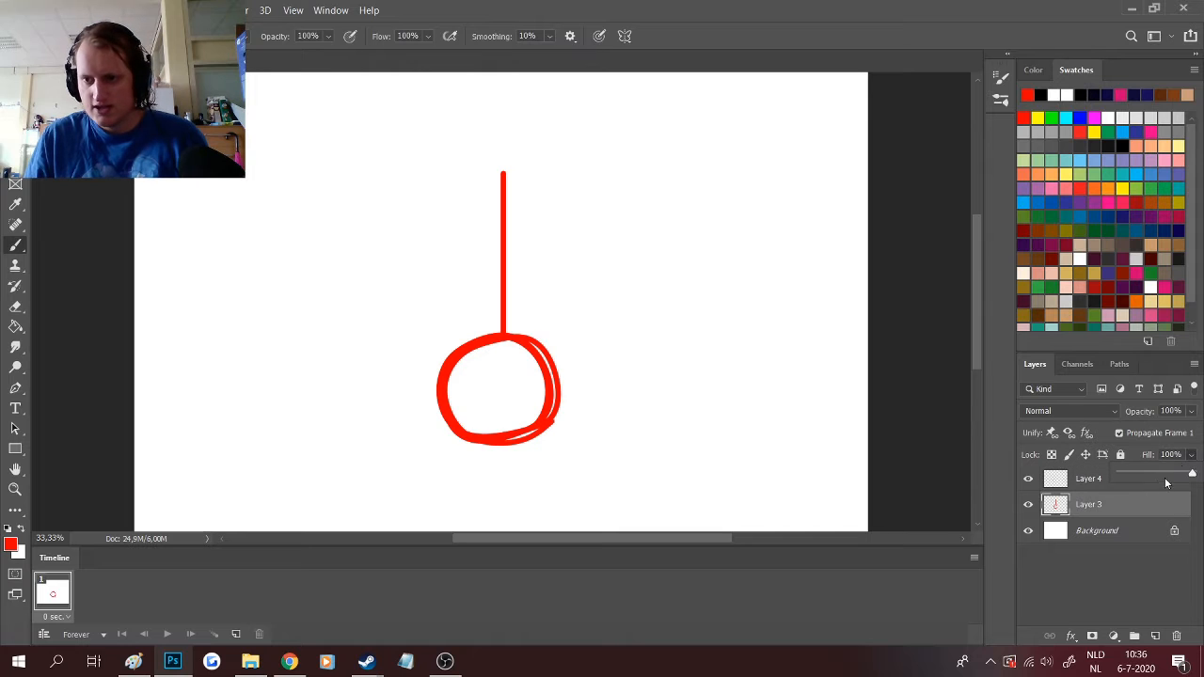
left_click(1140, 474)
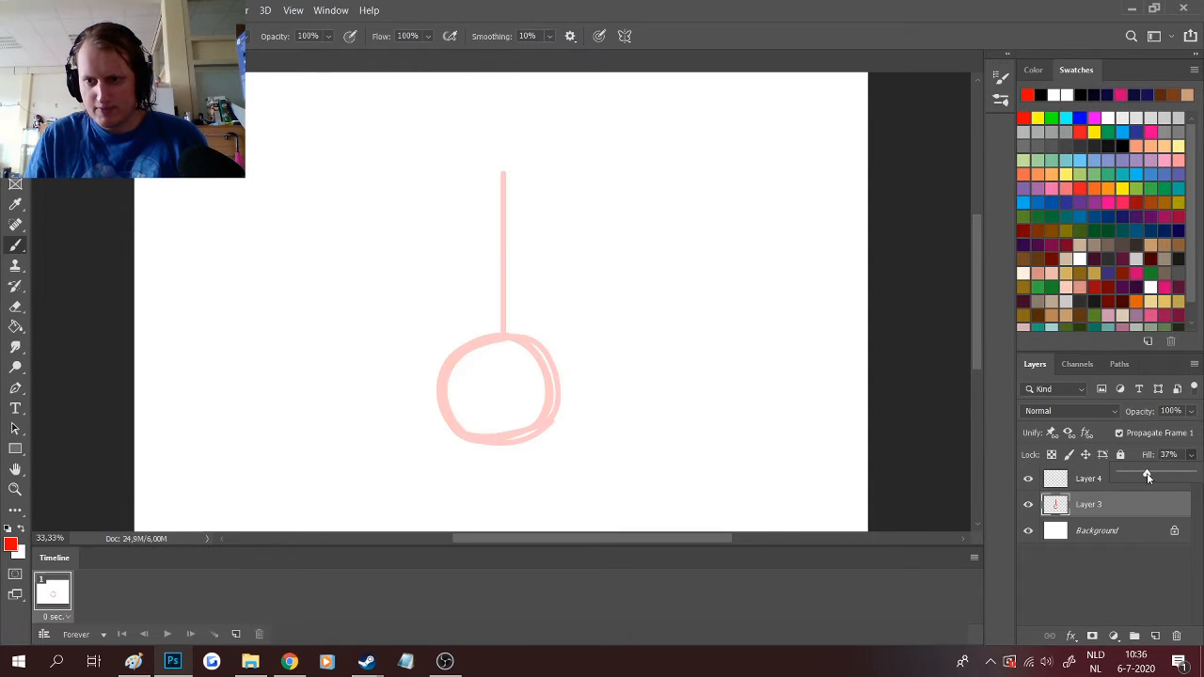
left_click(1091, 478)
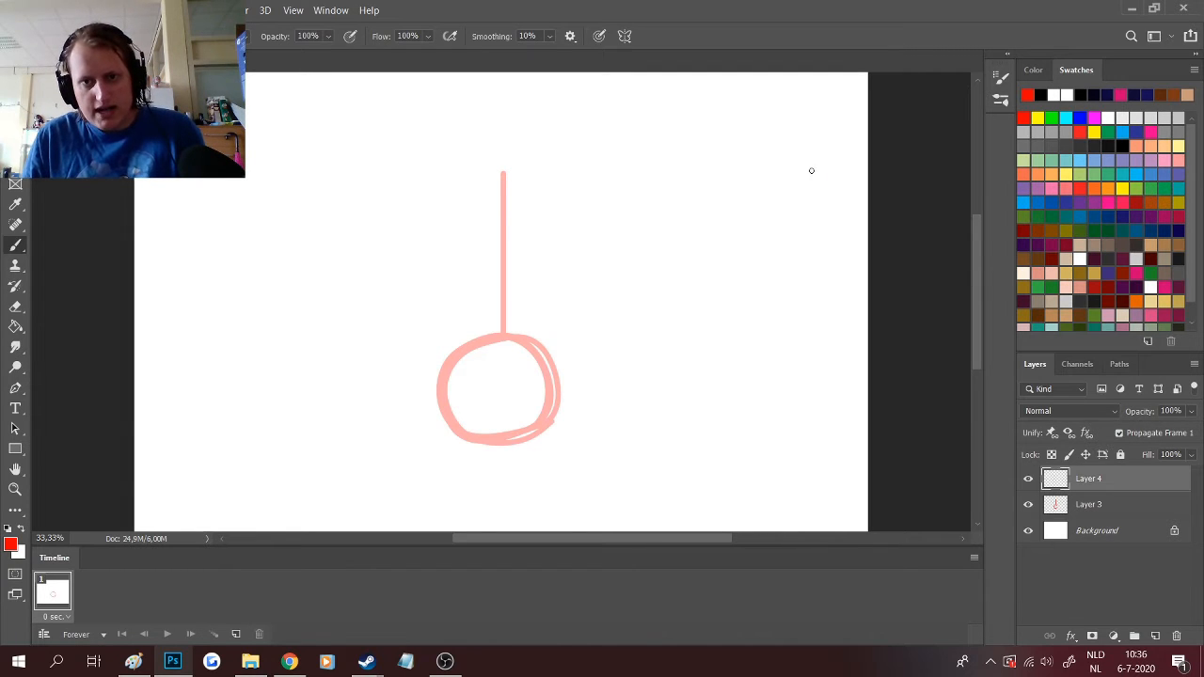
mouse_move(810, 170)
left_mouse_down()
mouse_move(811, 221)
mouse_move(798, 193)
mouse_move(819, 234)
mouse_move(795, 243)
mouse_move(753, 156)
mouse_move(809, 141)
left_mouse_up()
key("ctrl+z")
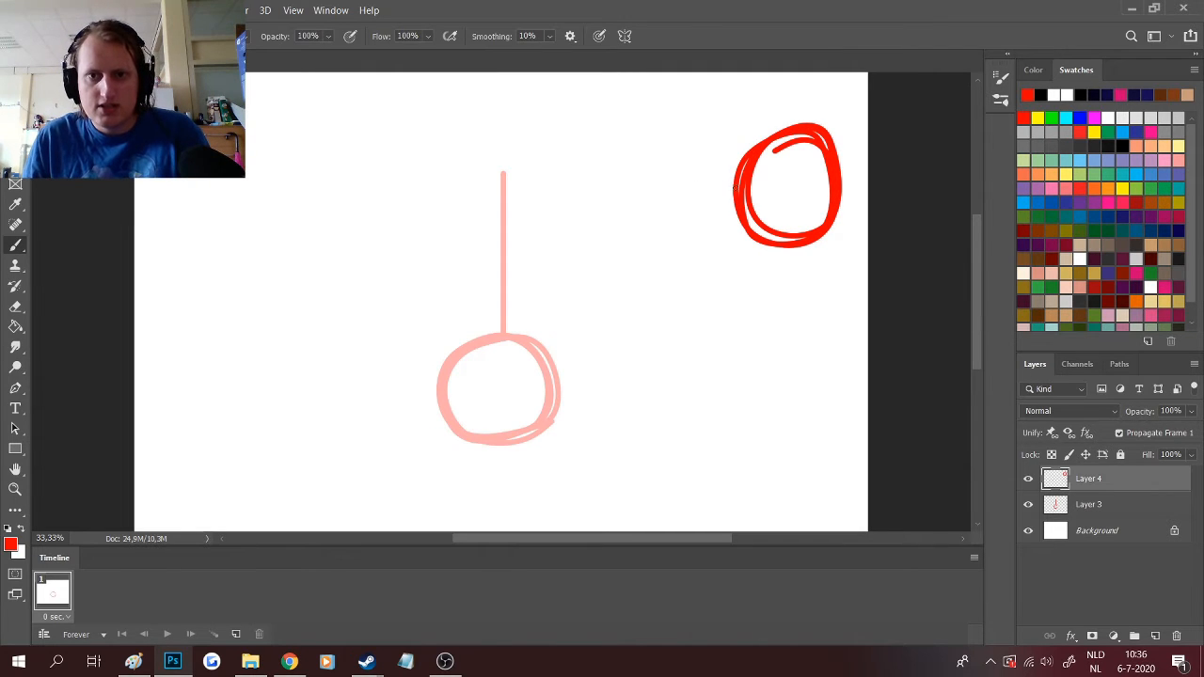
left_click_drag(734, 188, 503, 187)
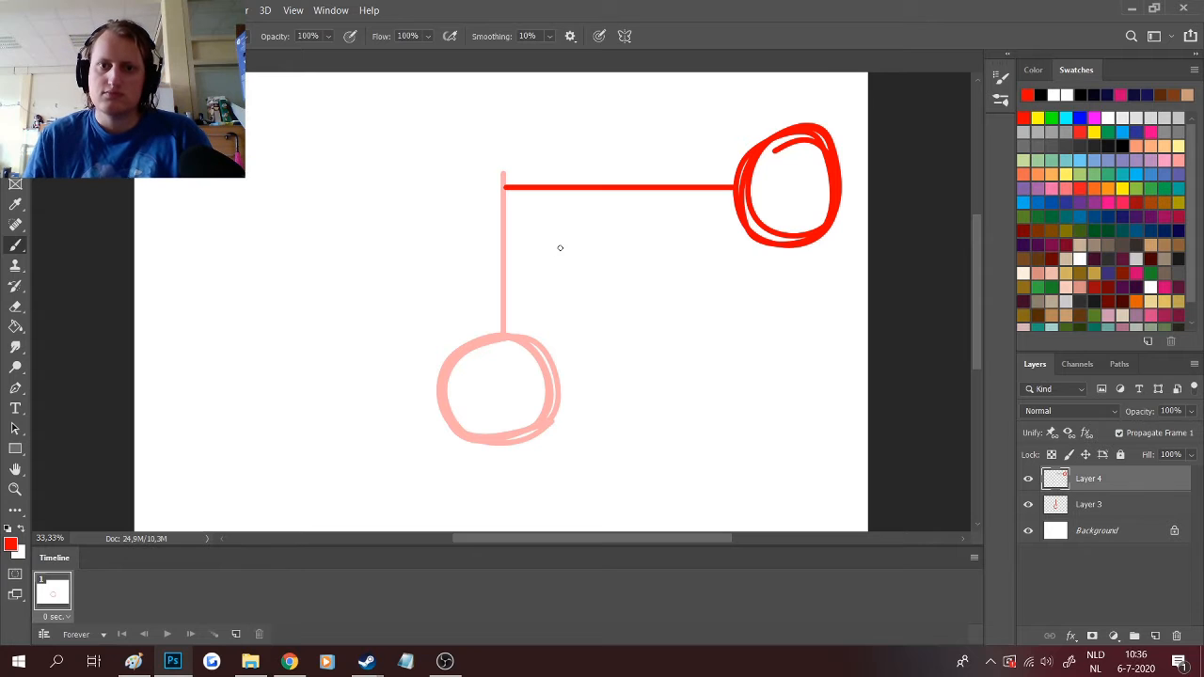
key("ctrl+z")
key("ctrl+z")
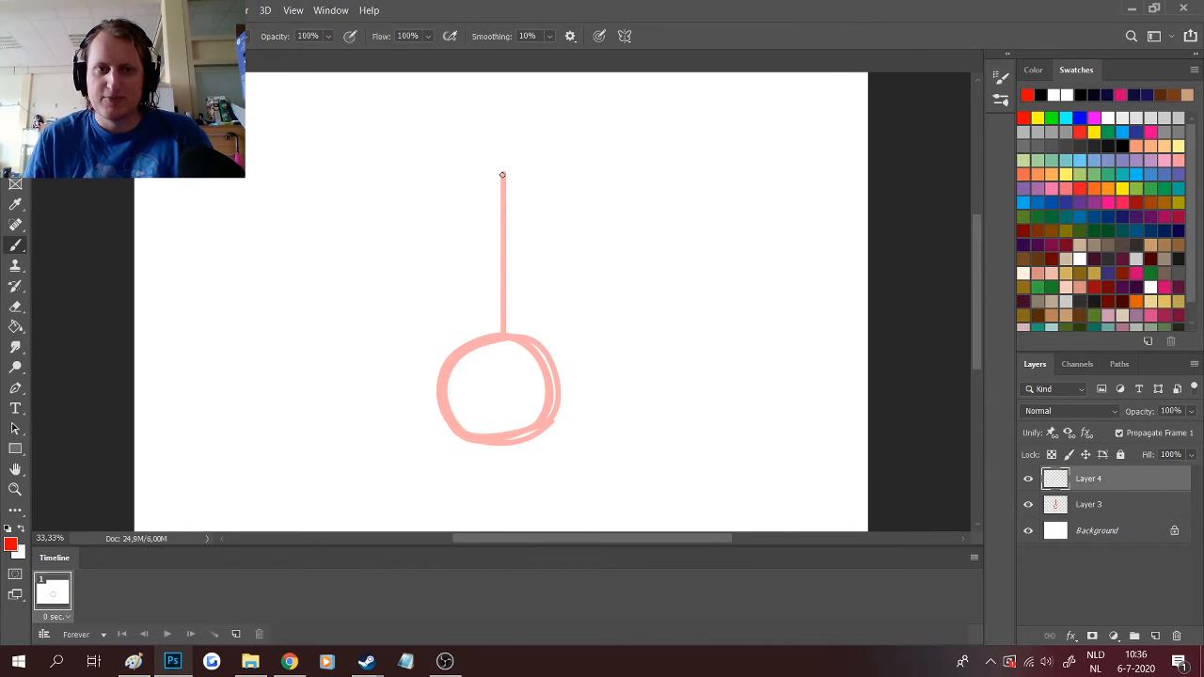
left_click_drag(502, 175, 672, 175)
scroll(668, 179, "up", 2)
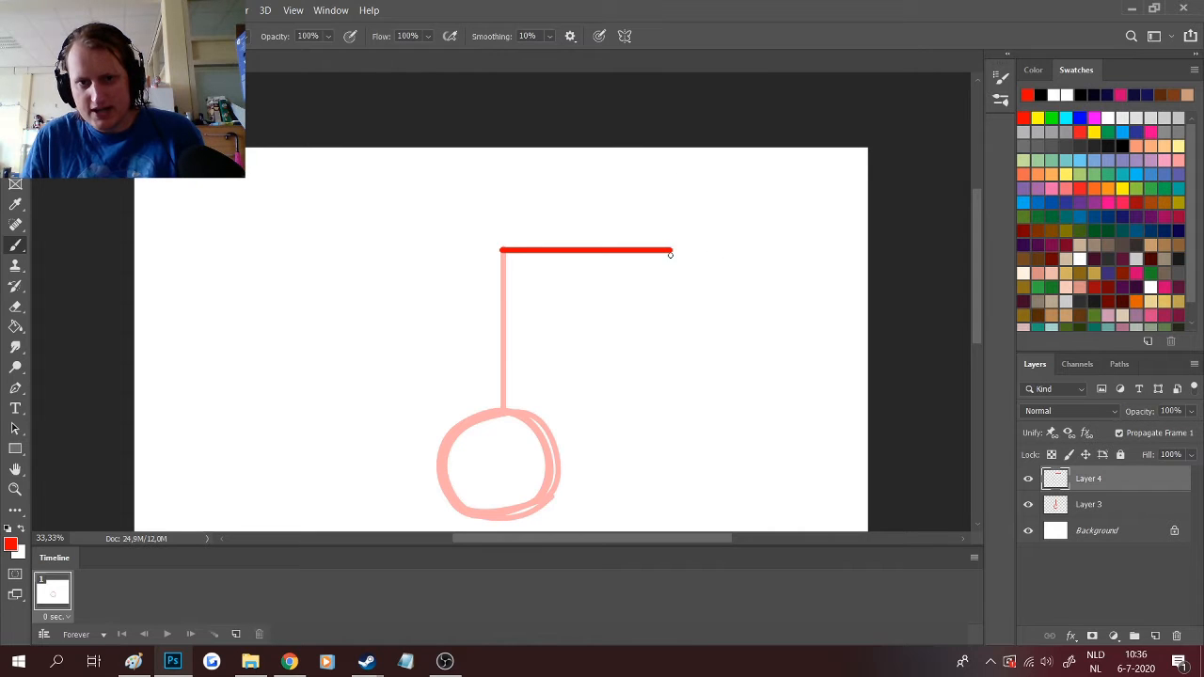
key("ctrl+z")
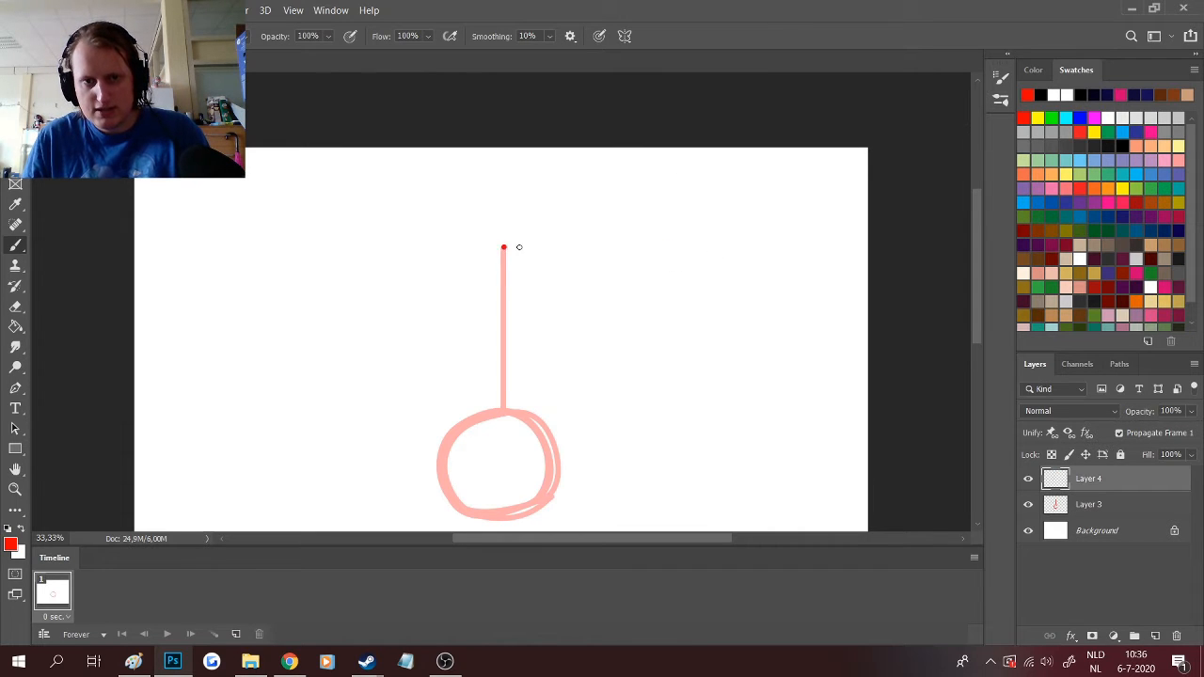
- Paint a horizontal red line rightward from the pendulum's pivot on Layer 4, with a circle at its end
left_click_drag(519, 247, 686, 252)
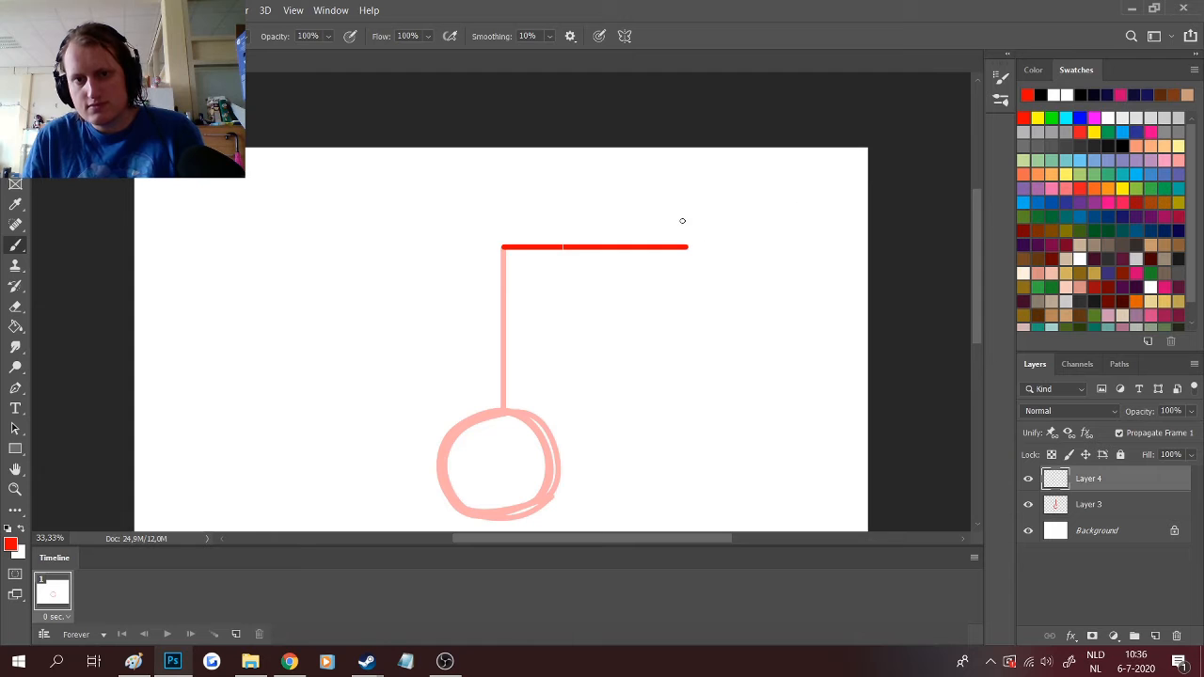
mouse_move(707, 205)
left_mouse_down()
mouse_move(682, 290)
mouse_move(691, 202)
mouse_move(781, 272)
mouse_move(676, 250)
left_mouse_up()
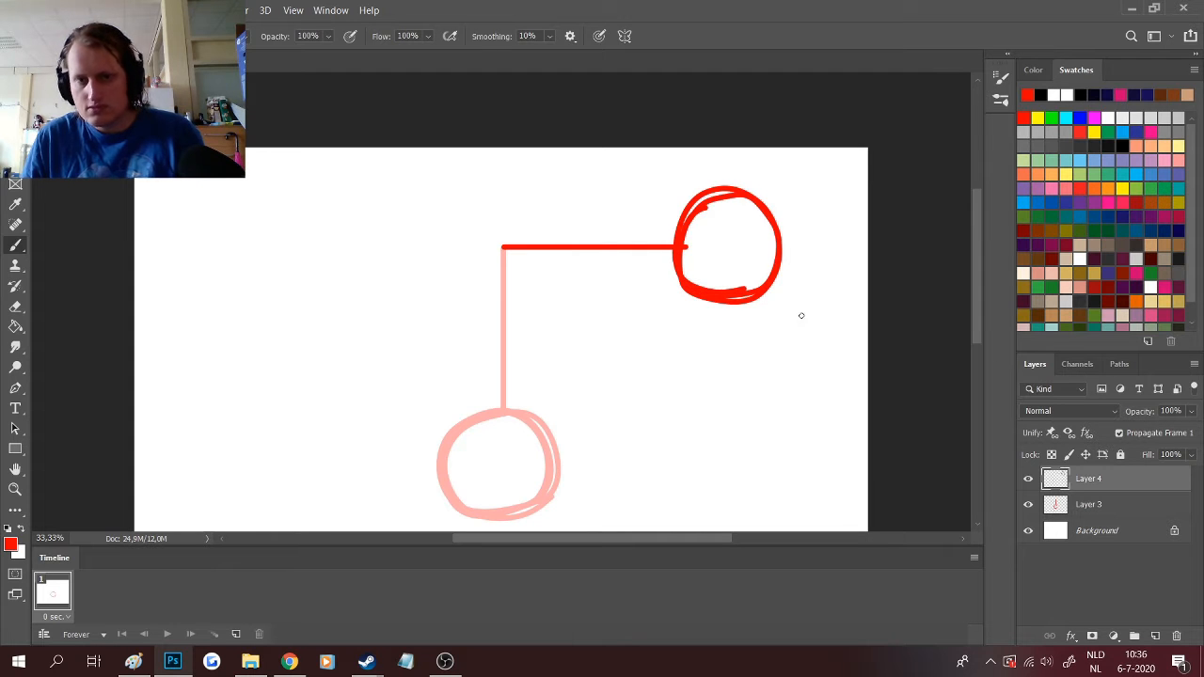
scroll(804, 301, "down", 2)
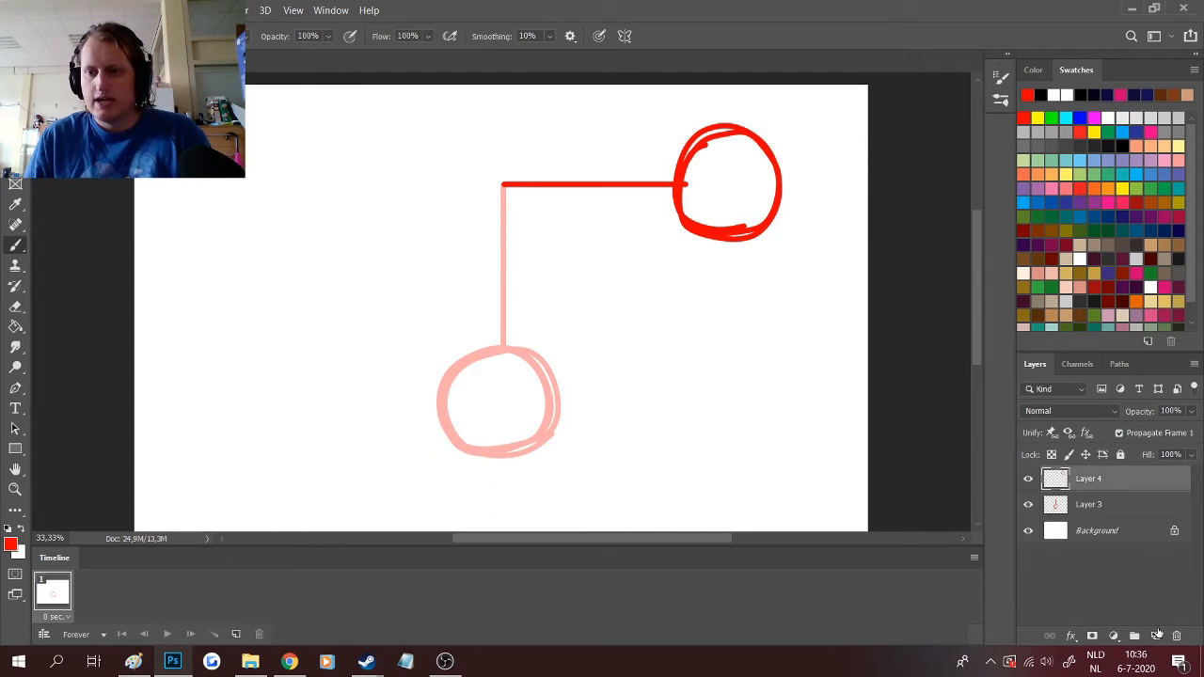
- Duplicate Layer 4, flip the copy horizontally, and move it left so its line meets the pivot
left_click_drag(1087, 476, 1096, 469, "alt")
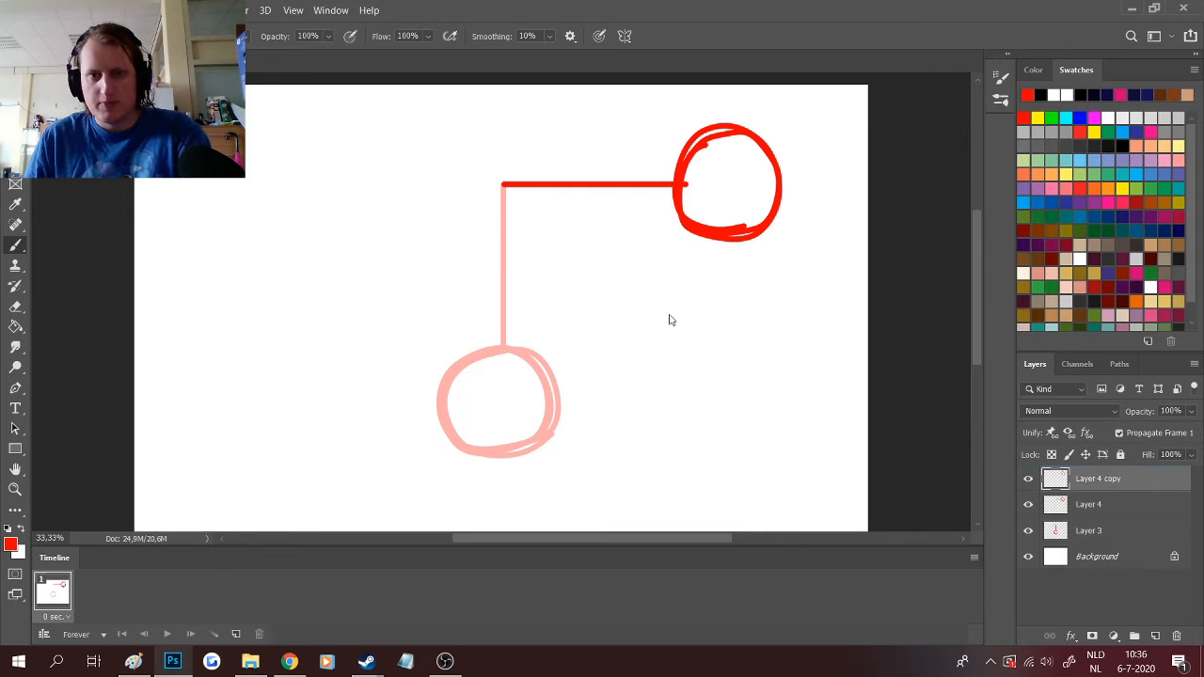
key("ctrl+t")
right_click(679, 184)
left_click(743, 382)
left_click_drag(739, 181, 457, 188)
key("Return")
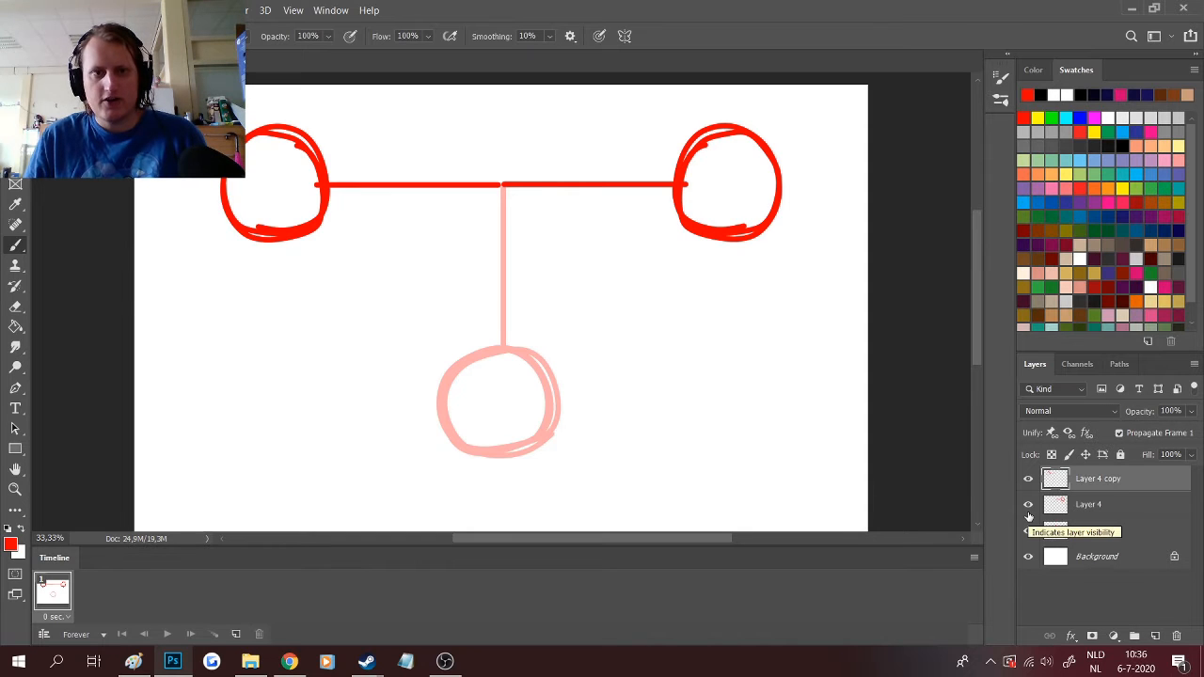
- Toggle the visibility of the three pendulum layers to compare the swing poses
left_click(1028, 513)
left_click(1029, 528)
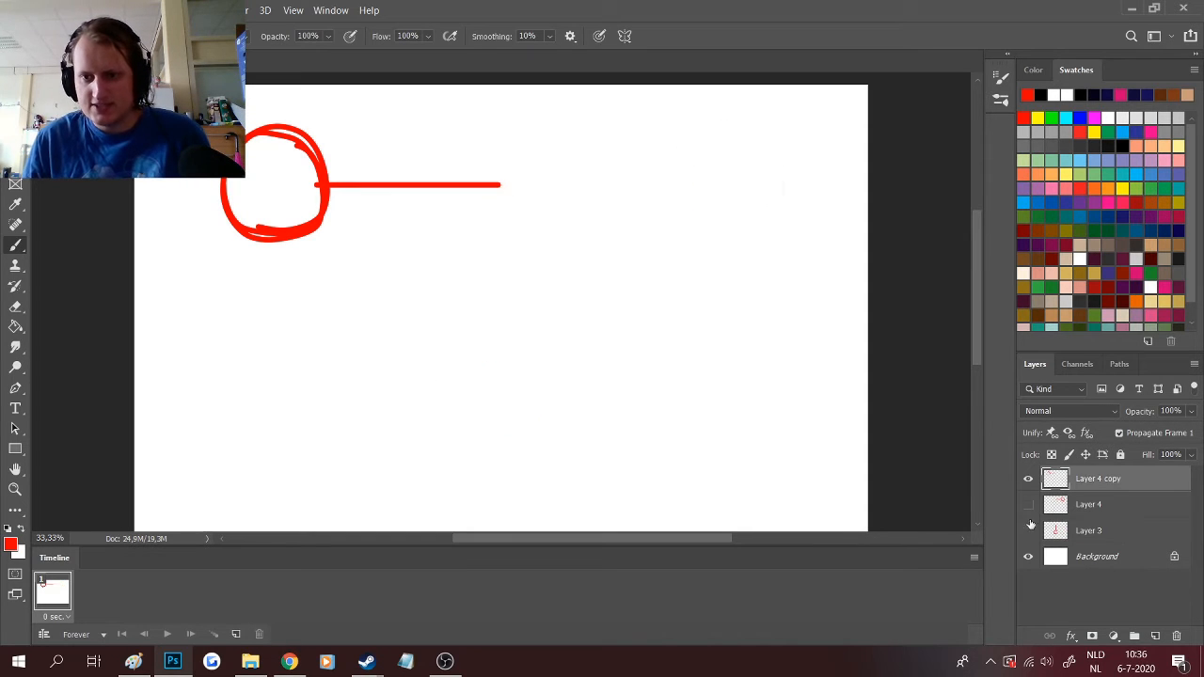
left_click(1029, 481)
left_click(1028, 504)
left_click(1028, 531)
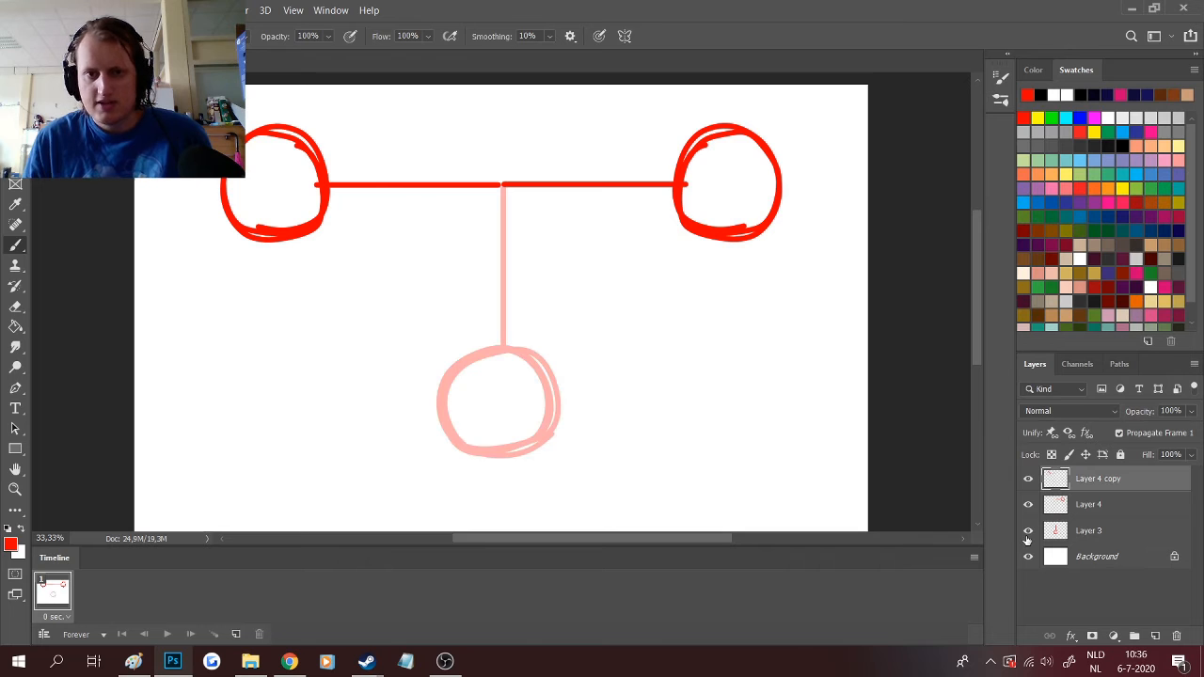
left_click(1068, 531)
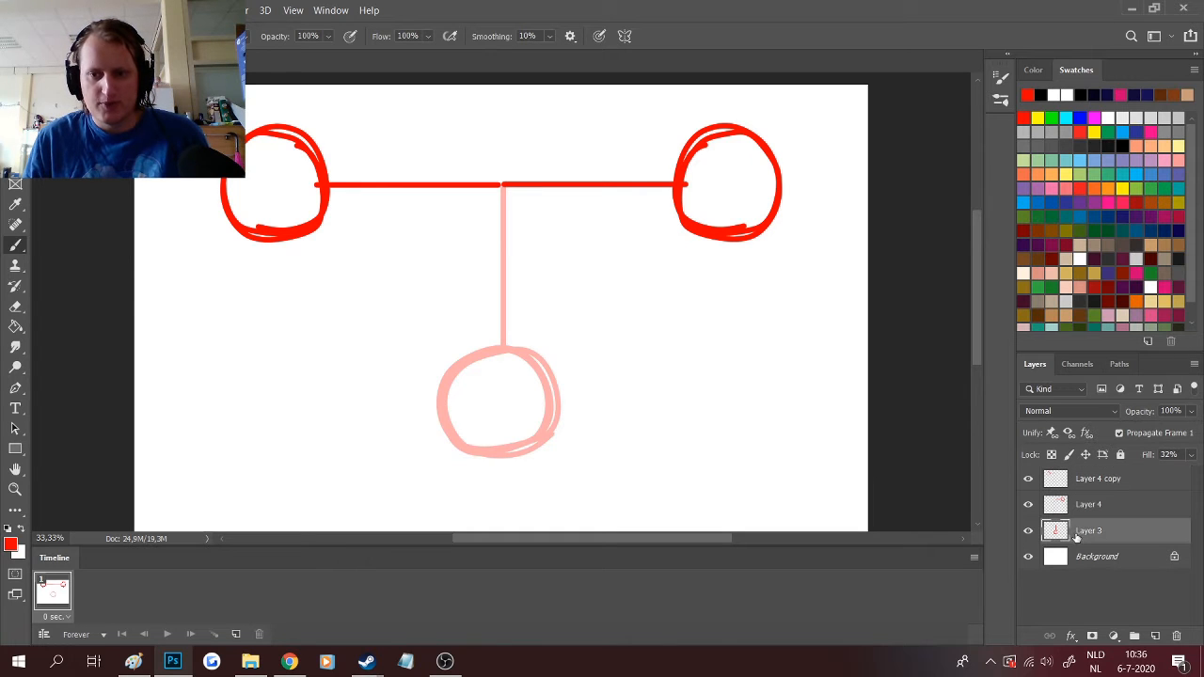
left_click(1081, 502)
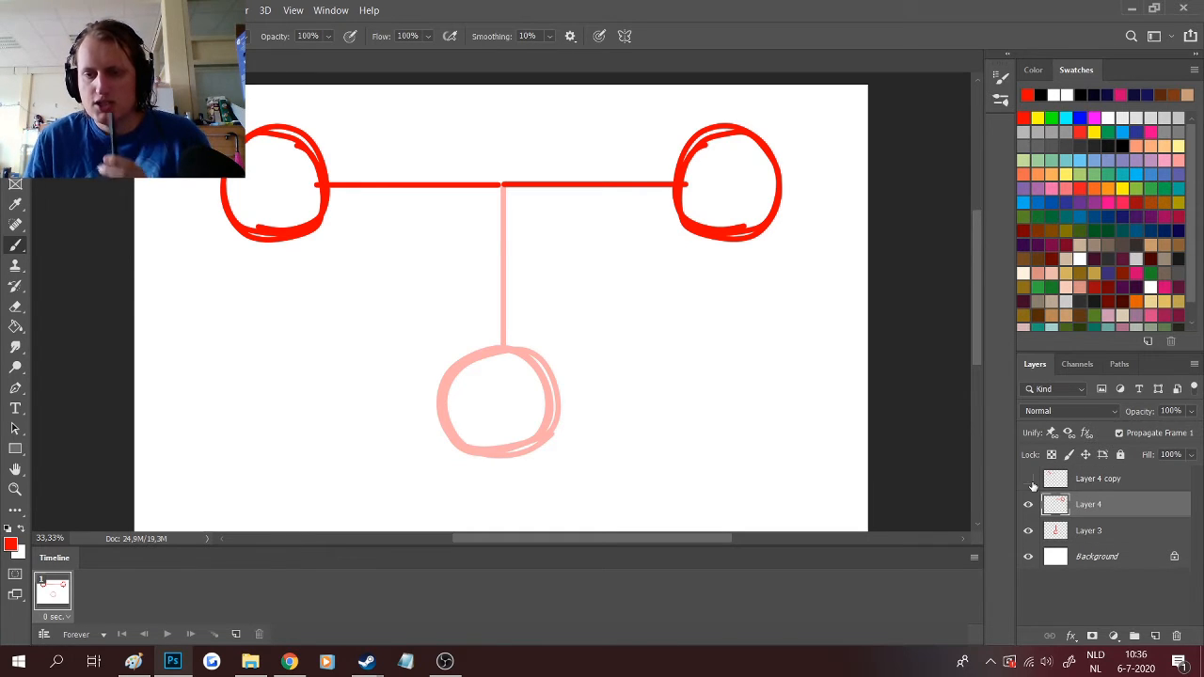
left_click(1028, 479)
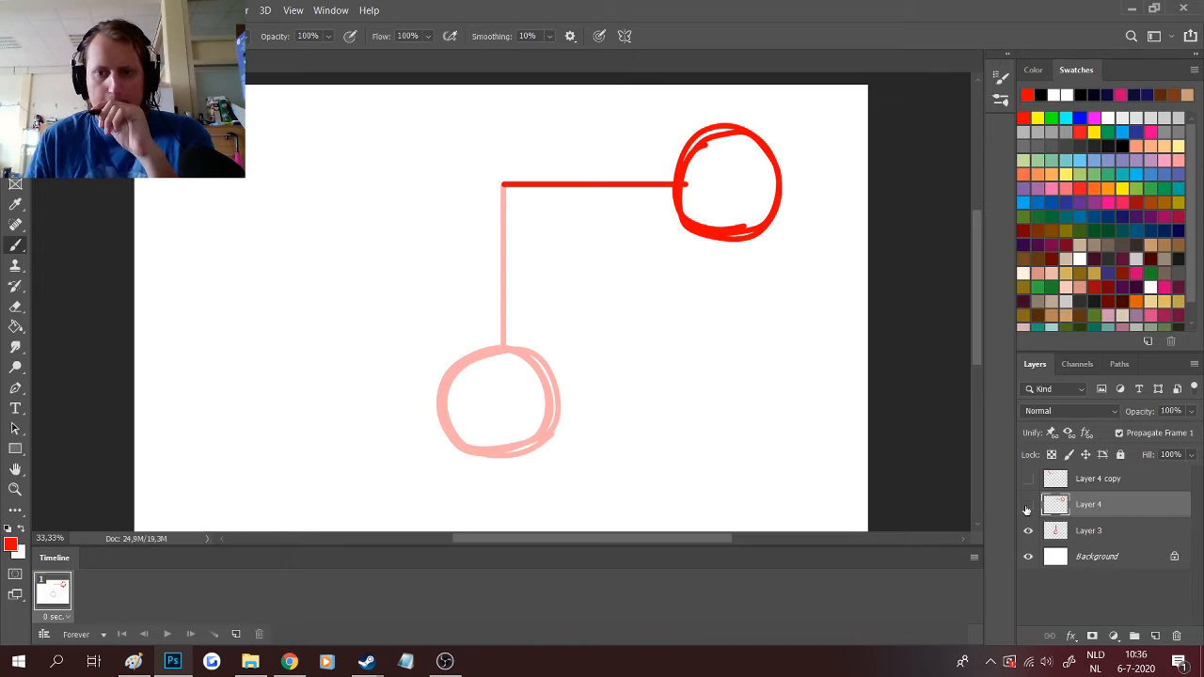
left_click(1028, 505)
left_click(1110, 529)
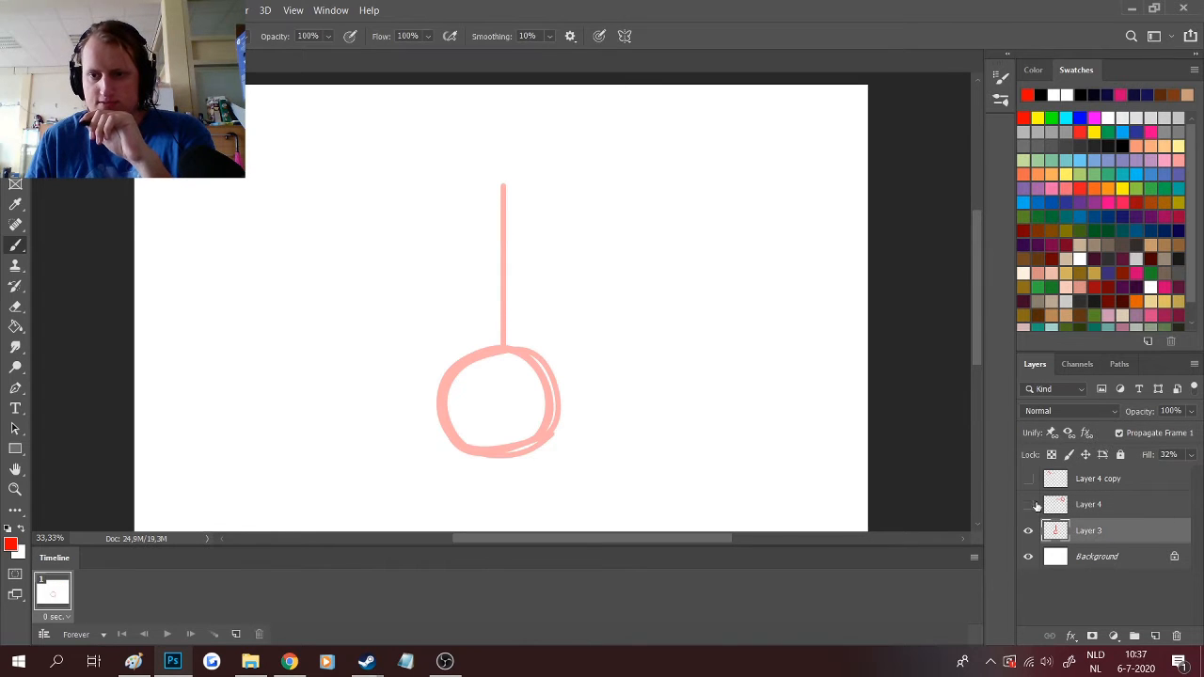
left_click(1028, 505)
left_click(1028, 479)
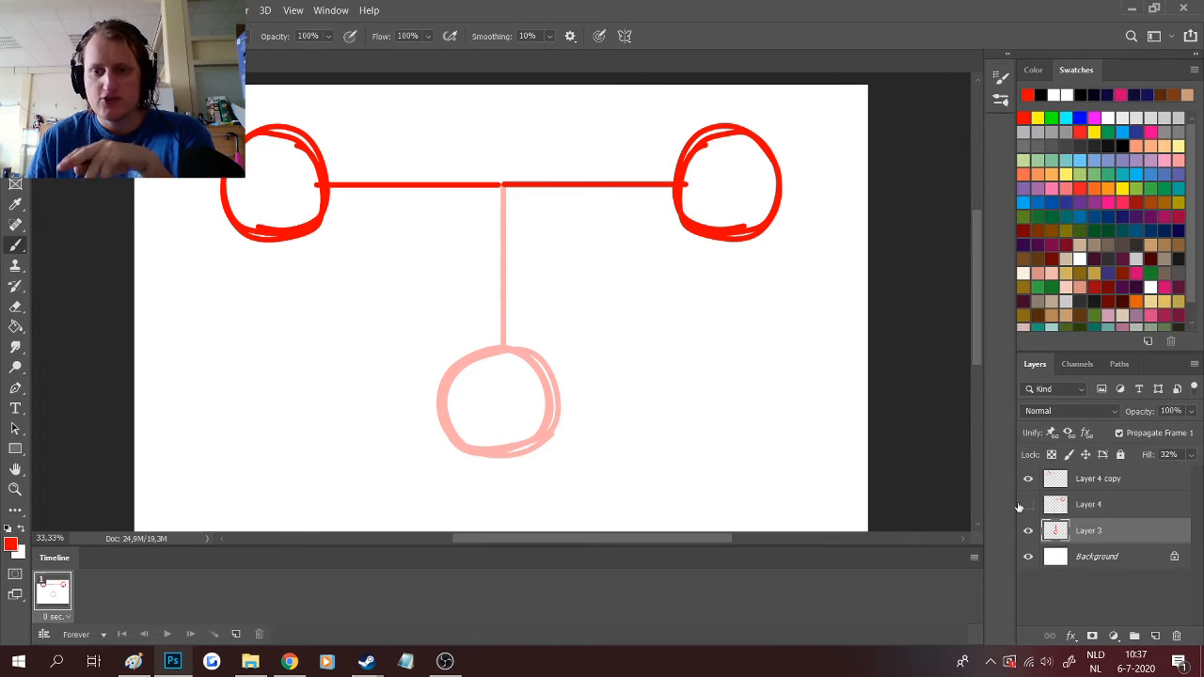
- Hide Layer 4 and reduce the fill of Layer 4 copy to 45%
left_click(1028, 505)
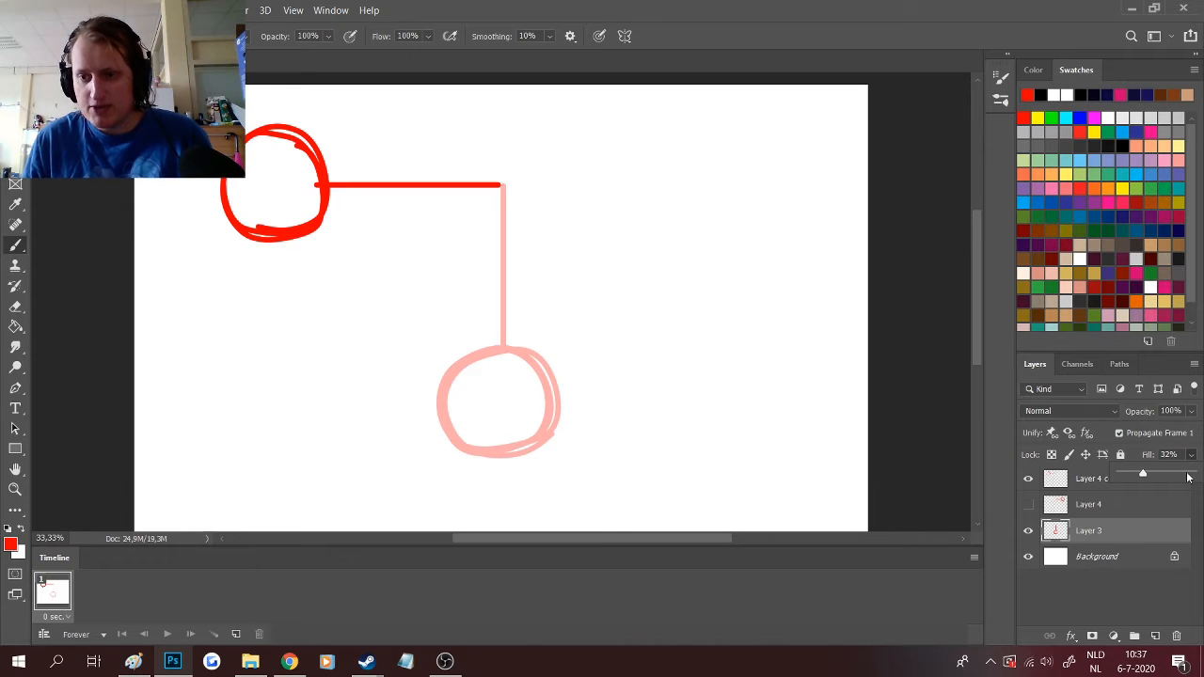
left_click(1113, 482)
left_click(1190, 454)
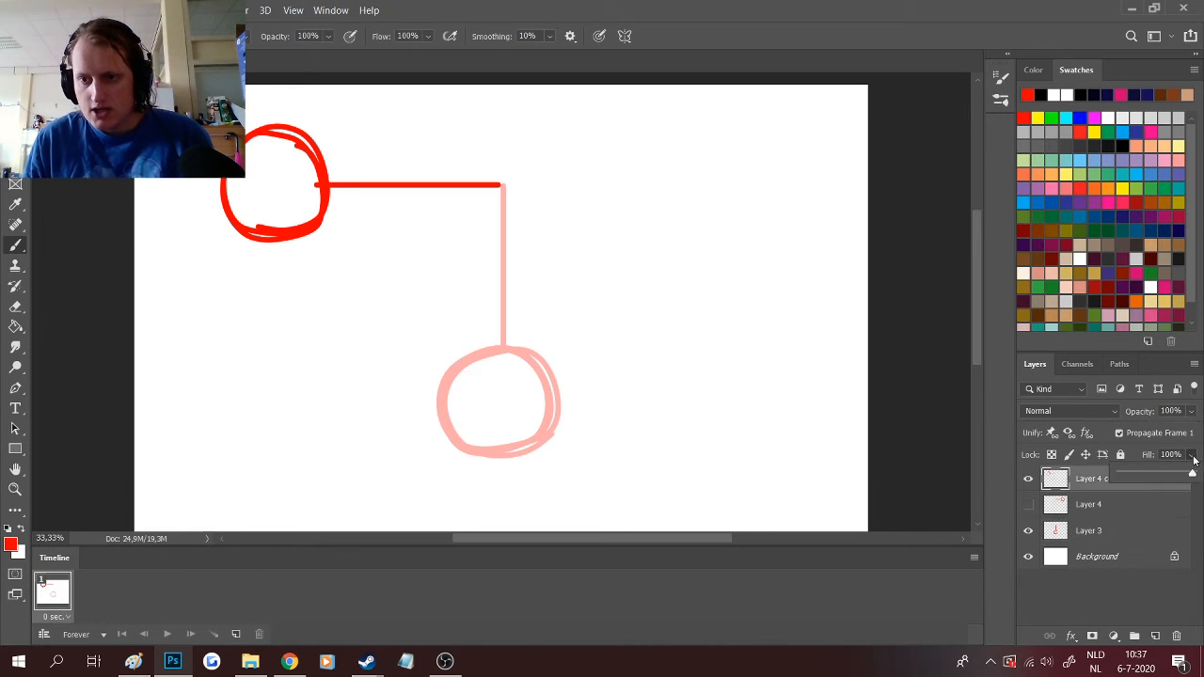
left_click(1153, 476)
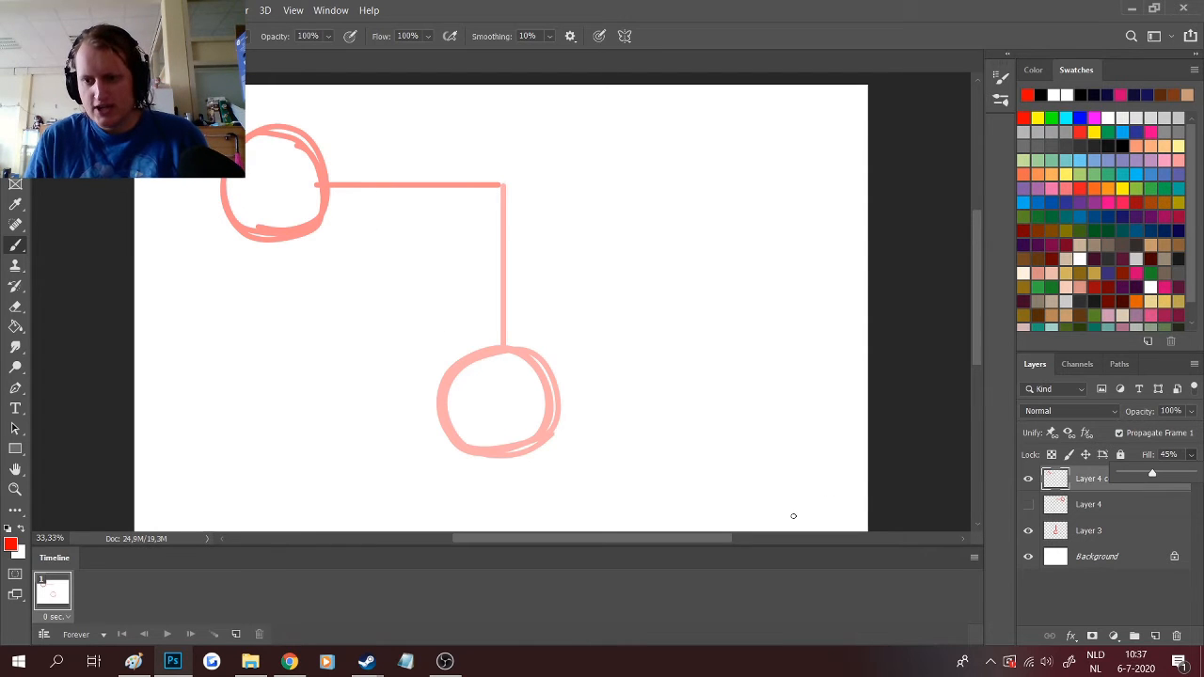
- Add a new layer and paint a diagonal red pendulum from the pivot, between the left and hanging poses
left_click(1155, 636)
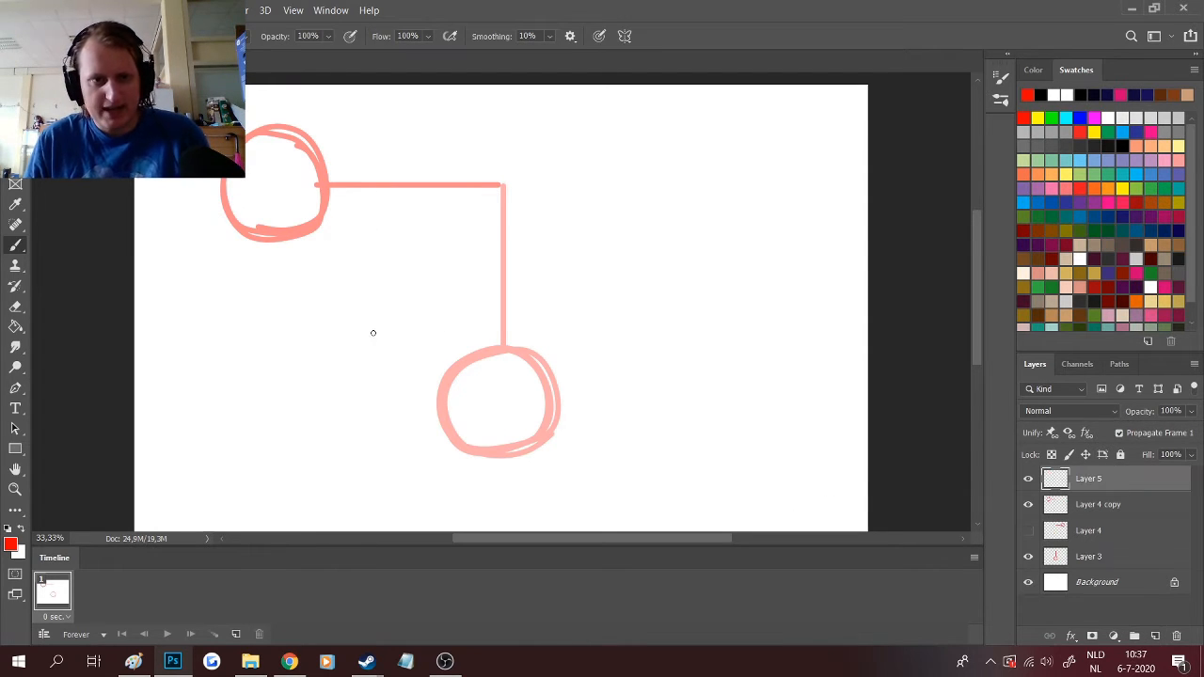
mouse_move(388, 333)
left_mouse_down()
mouse_move(373, 288)
mouse_move(294, 322)
mouse_move(380, 379)
mouse_move(366, 287)
mouse_move(290, 356)
mouse_move(392, 341)
left_mouse_up()
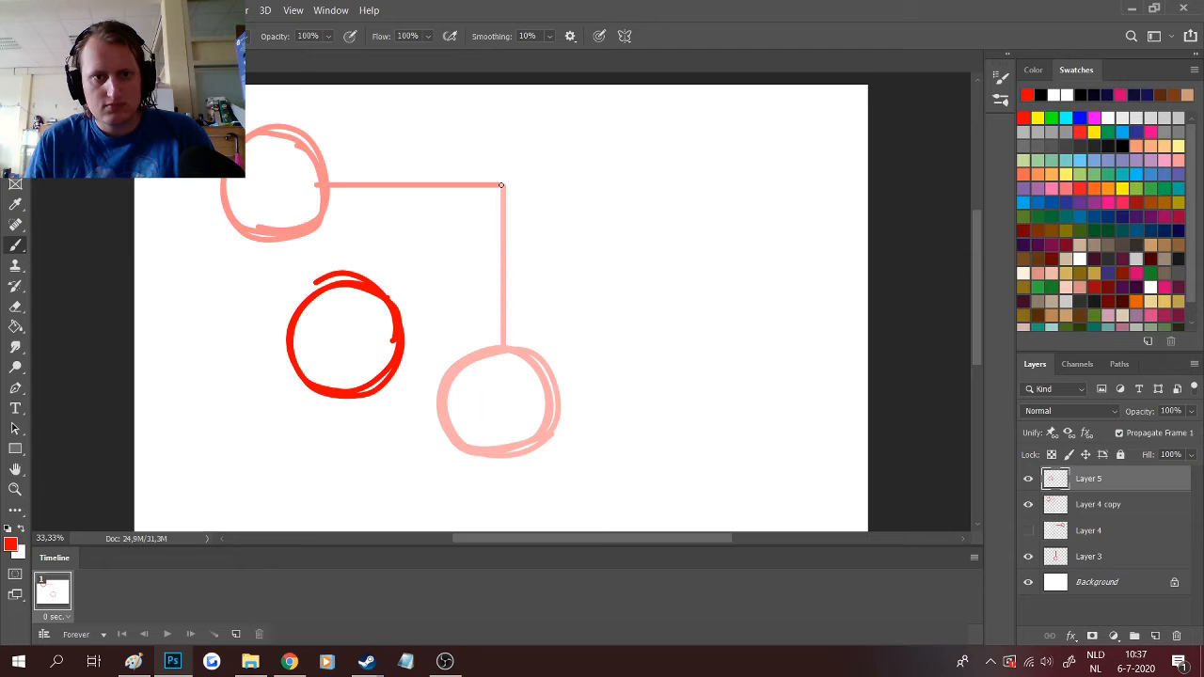
left_click_drag(501, 186, 388, 299)
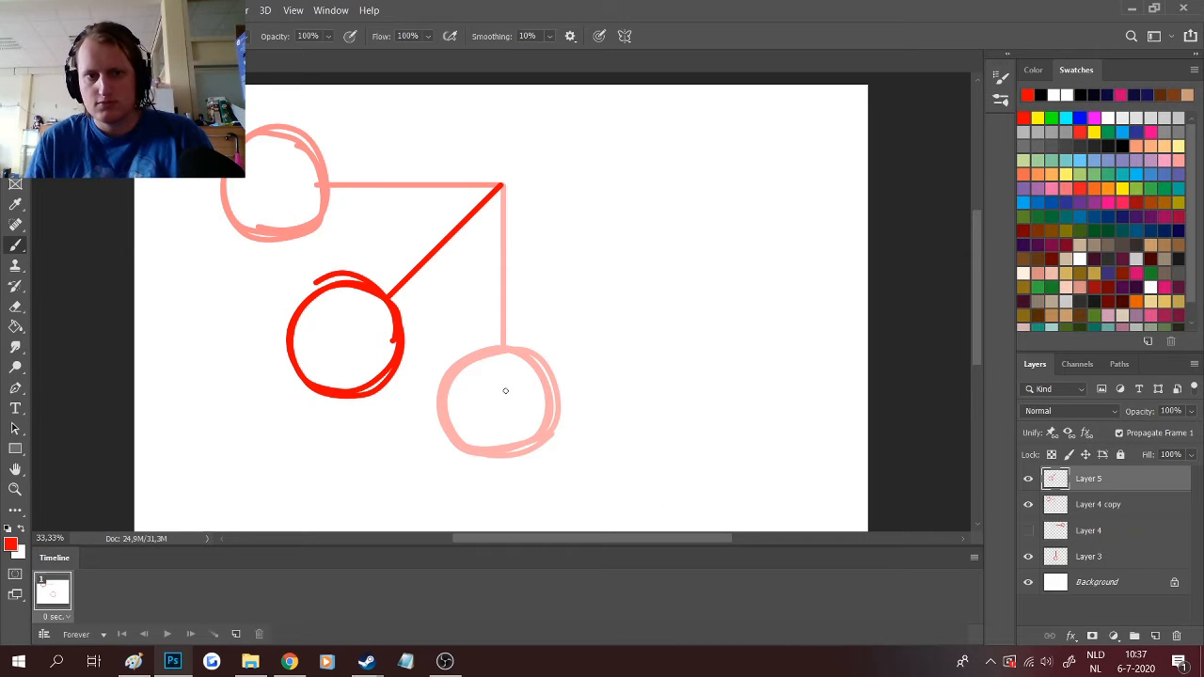
- Show Layer 4 again and erase the stray arc above the diagonal pendulum's circle on Layer 5
left_click(1028, 530)
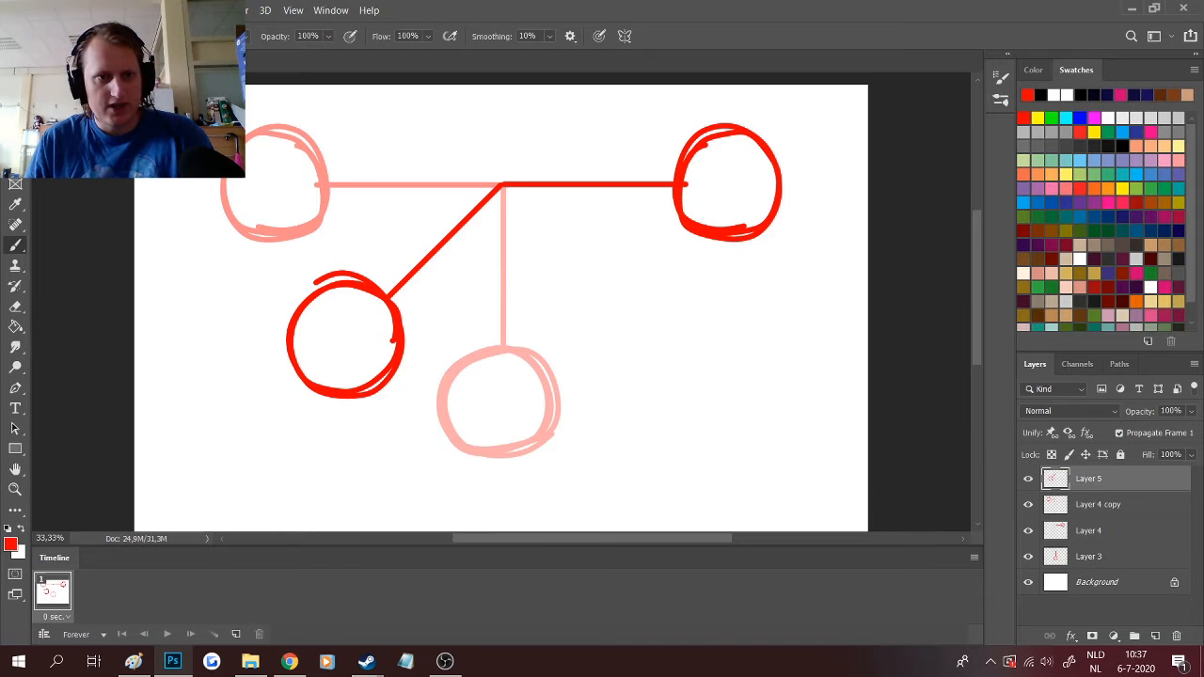
left_click(15, 307)
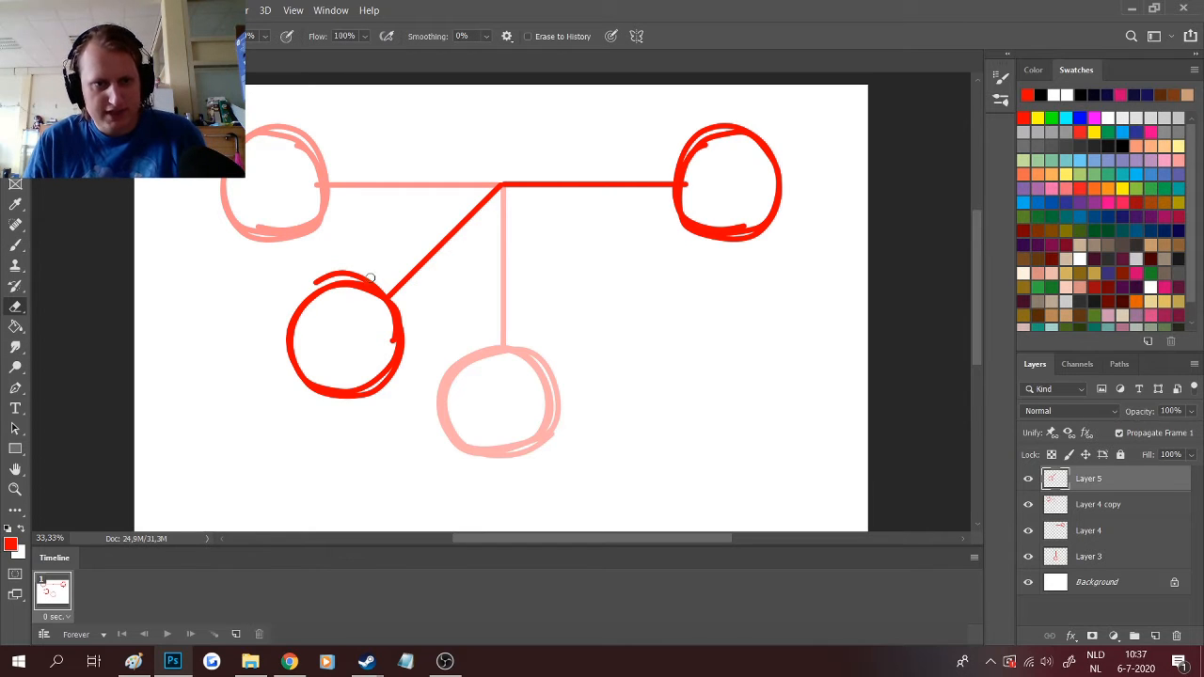
mouse_move(368, 280)
left_mouse_down()
mouse_move(368, 267)
mouse_move(320, 280)
mouse_move(357, 274)
left_mouse_up()
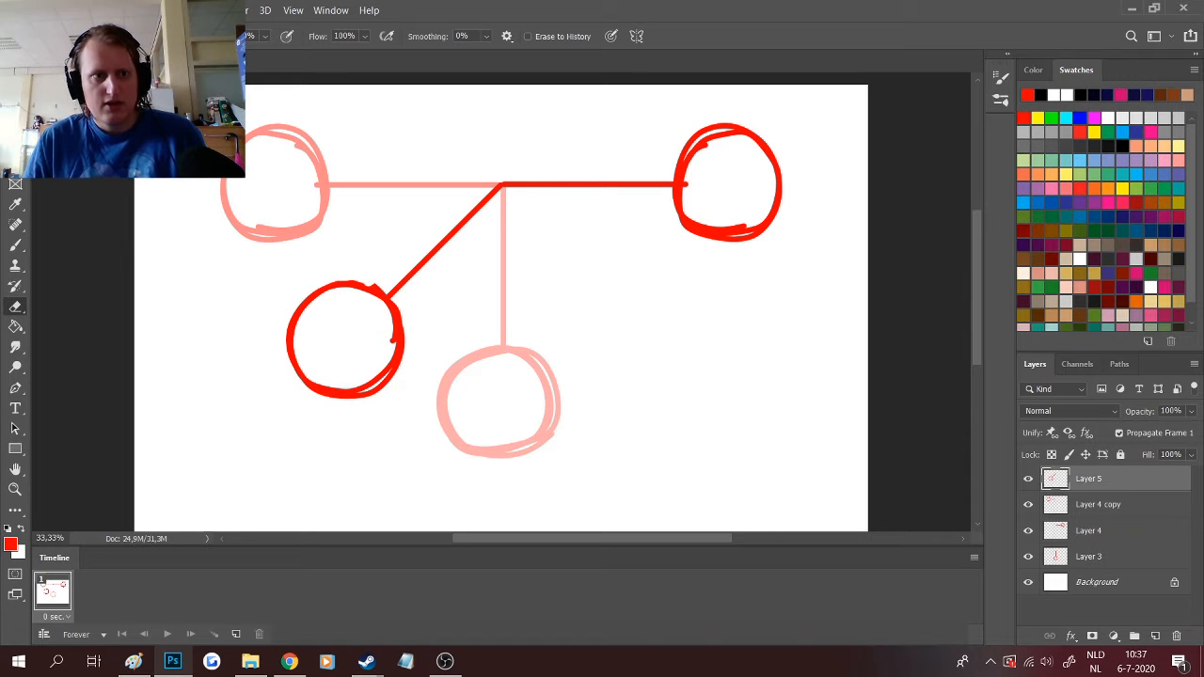
- Duplicate the diagonal pendulum on Layer 5, flip the copy horizontally and move it so its rod meets the shared pivot
key("v")
left_click_drag(326, 342, 603, 365)
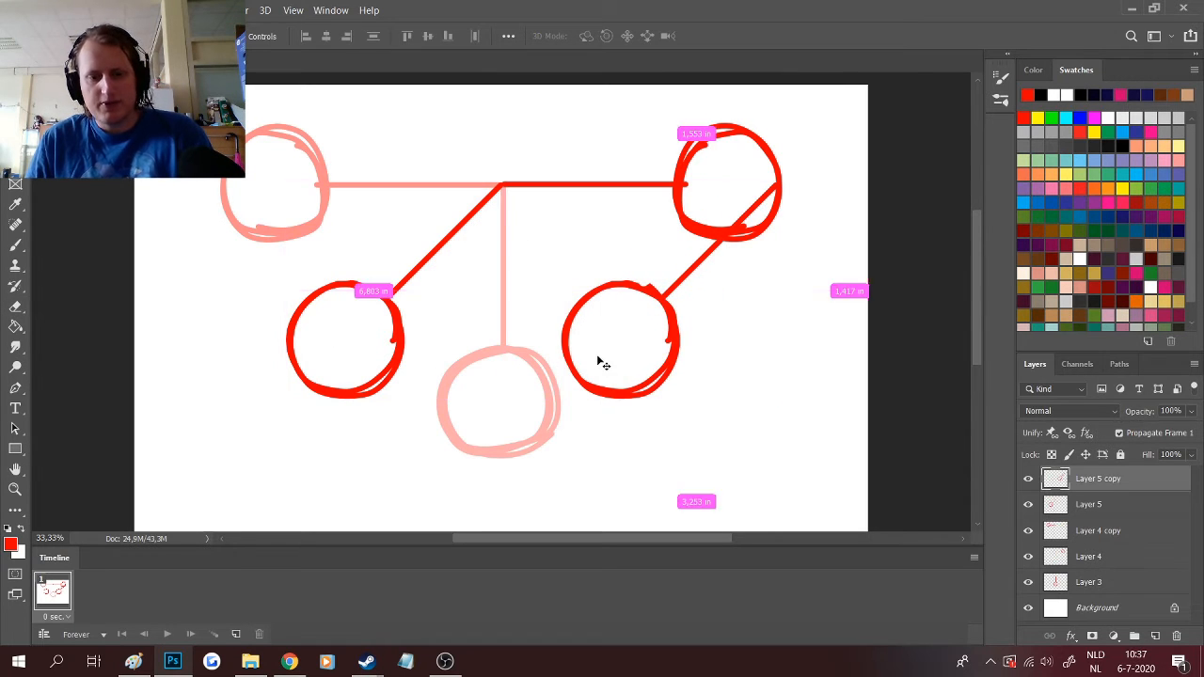
key("ctrl+t")
right_click(624, 367)
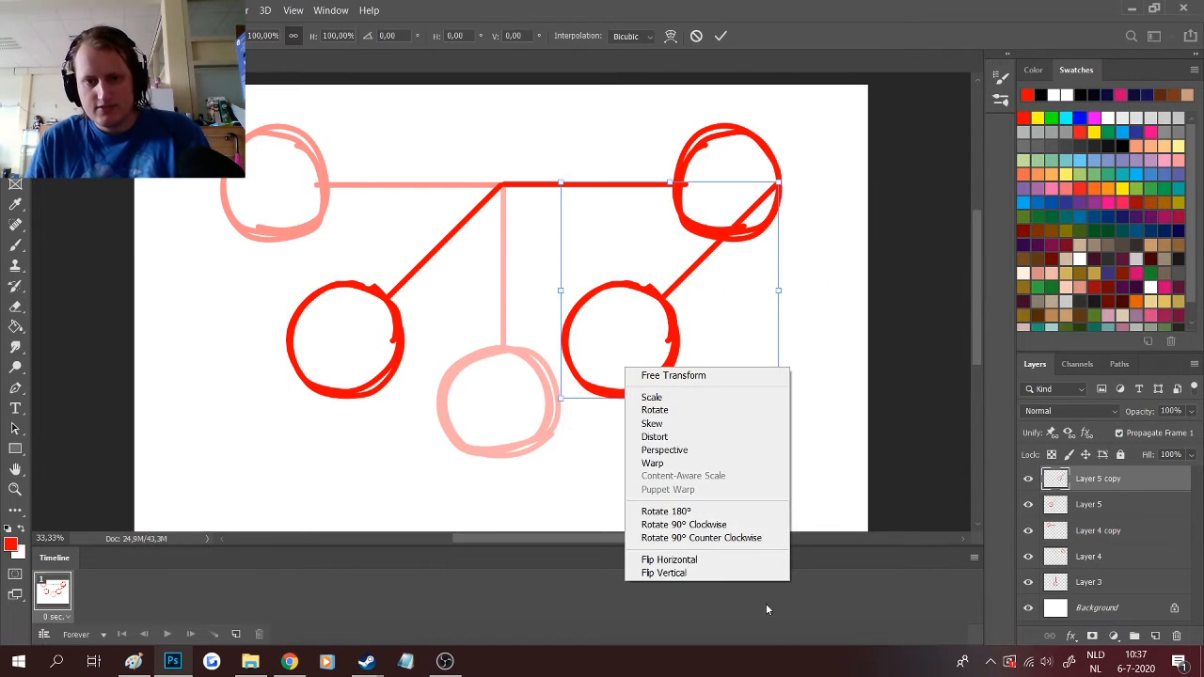
left_click(715, 560)
left_click_drag(745, 310, 676, 310)
key("Return")
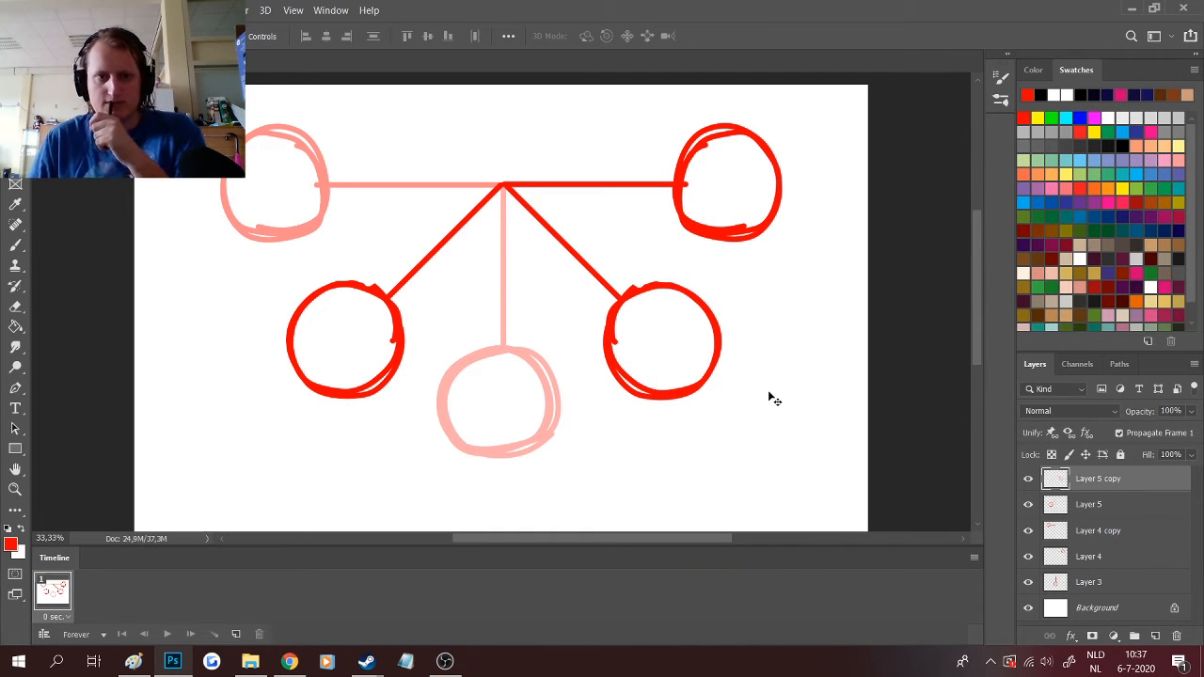
- Rotate the mirrored pendulum copy about 5° counter-clockwise and move its rod end back onto the pivot
key("ctrl+t")
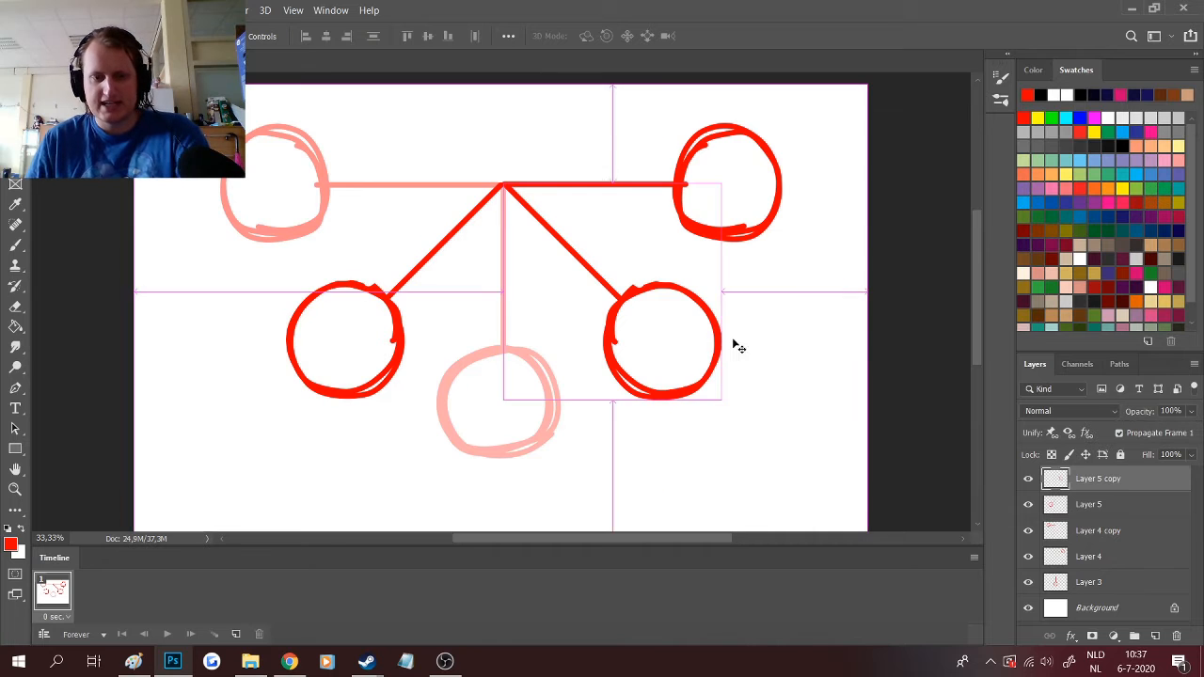
left_click_drag(778, 420, 787, 408)
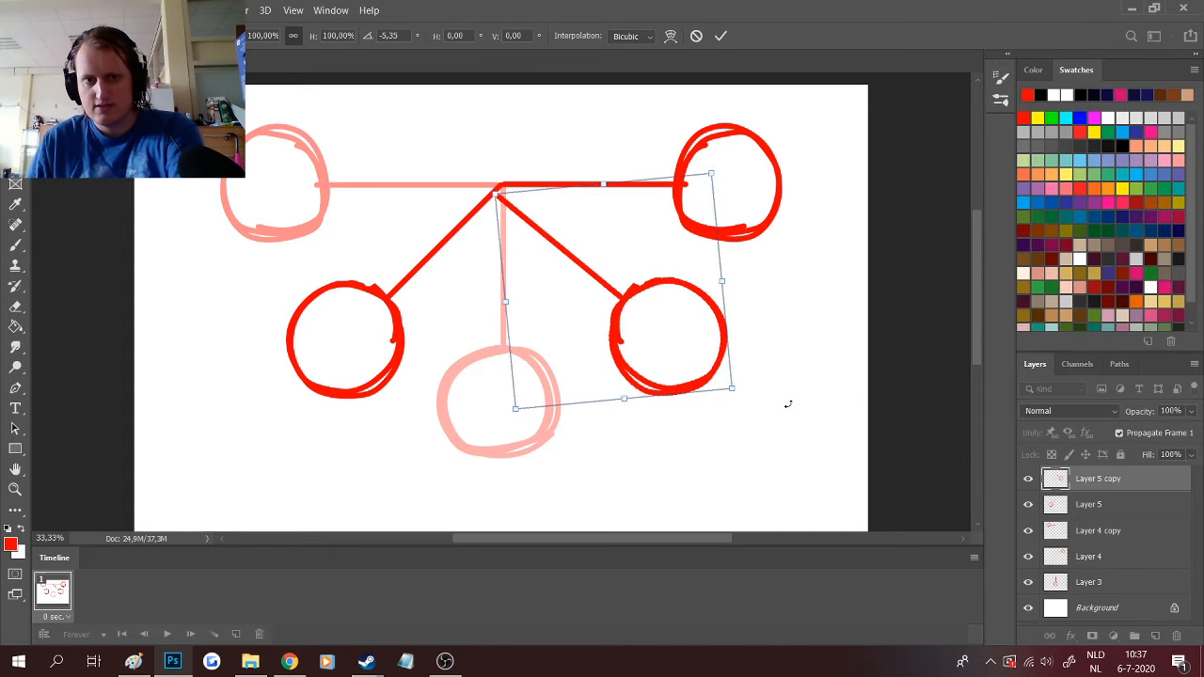
left_click_drag(588, 322, 599, 308)
key("Return")
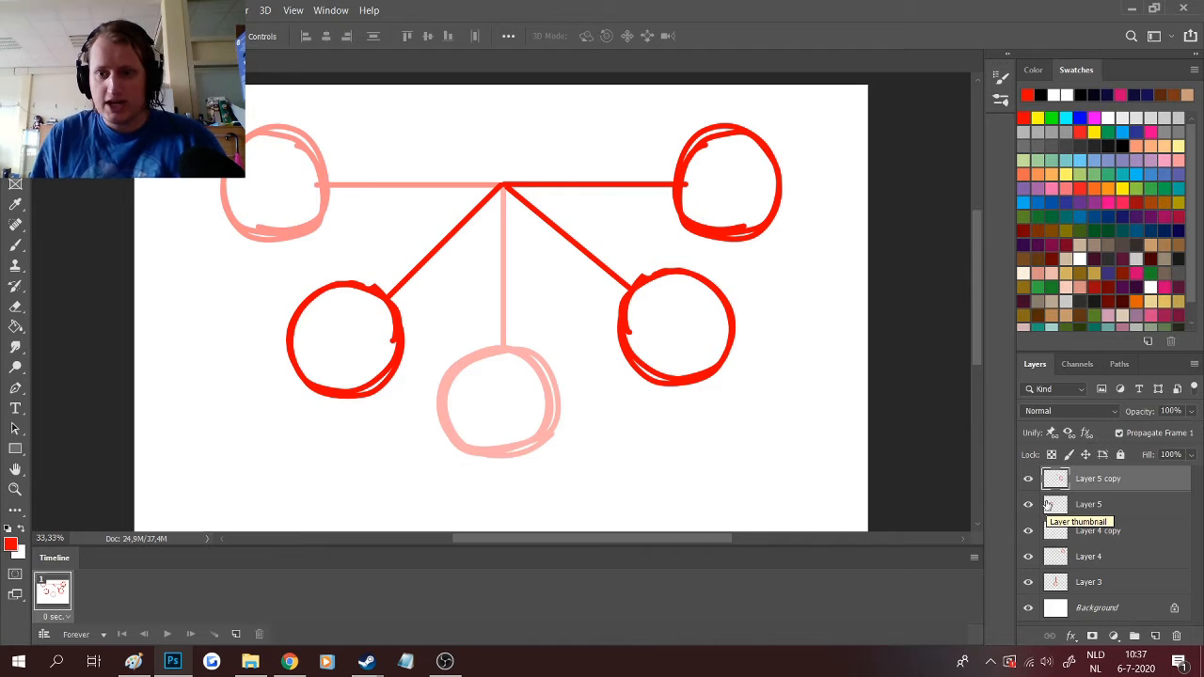
- Hide all five pendulum layers and add five frames to the Timeline
left_click_drag(1028, 479, 1028, 582)
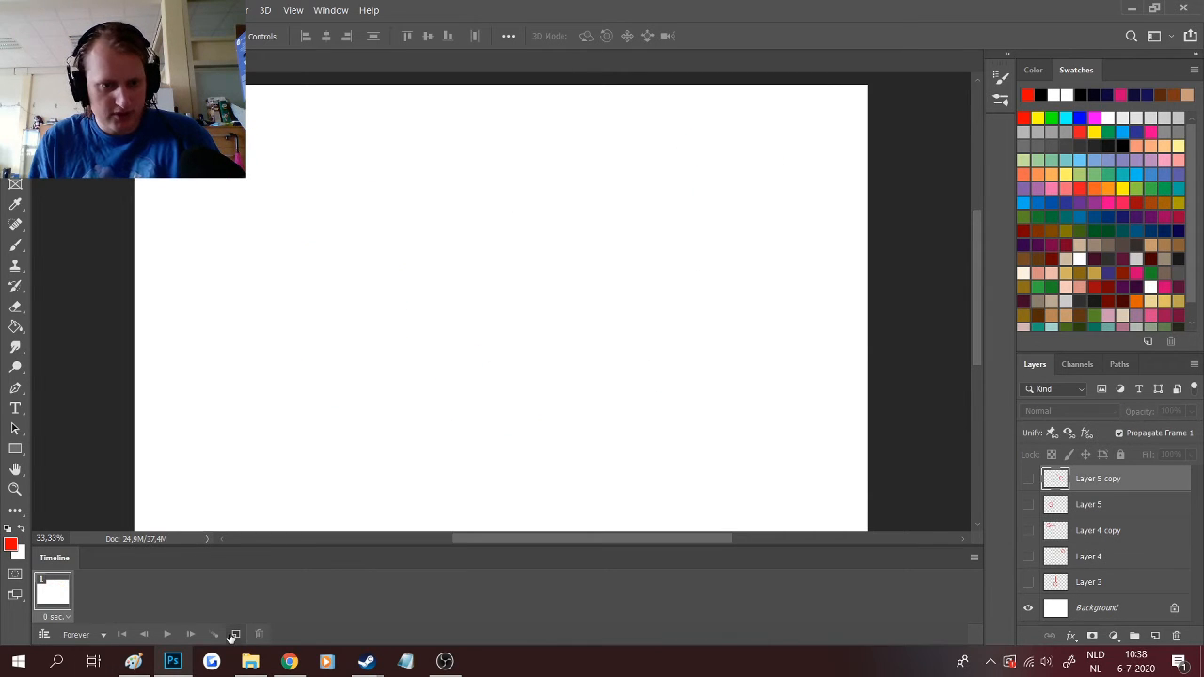
left_click(234, 635)
left_click(234, 635)
left_click(234, 635)
left_click(234, 635)
left_click(234, 635)
- Show Layer 4 copy in frame 1 and set its fill to 100%
left_click(67, 604)
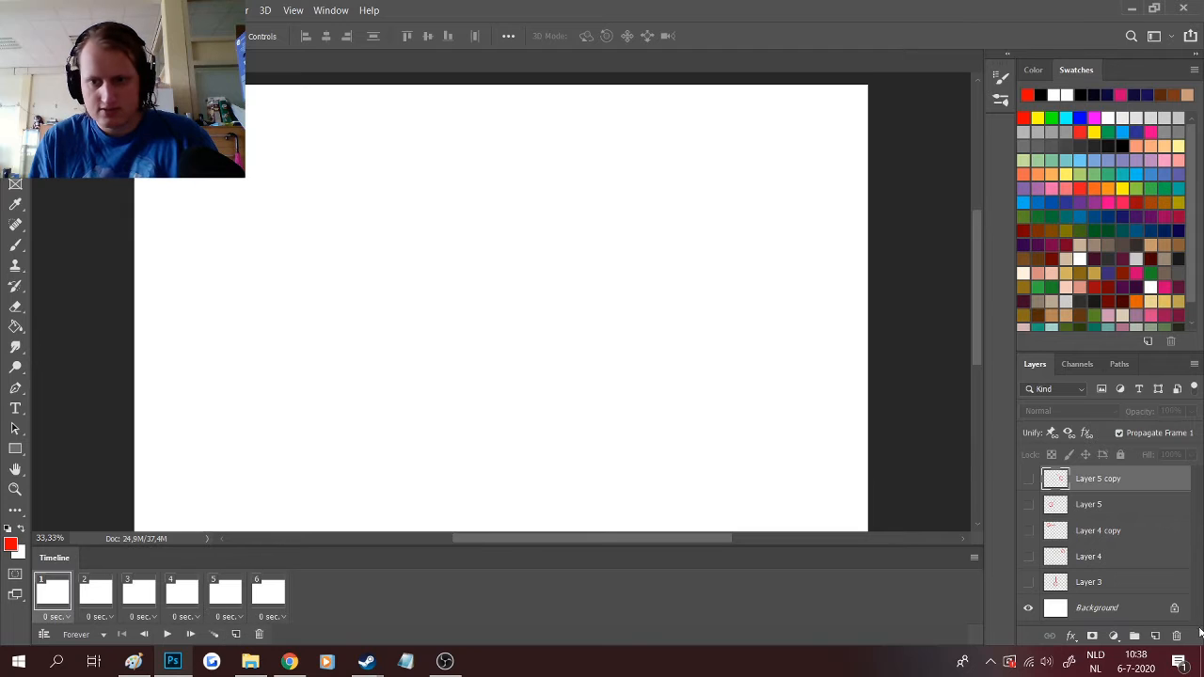
left_click(1029, 532)
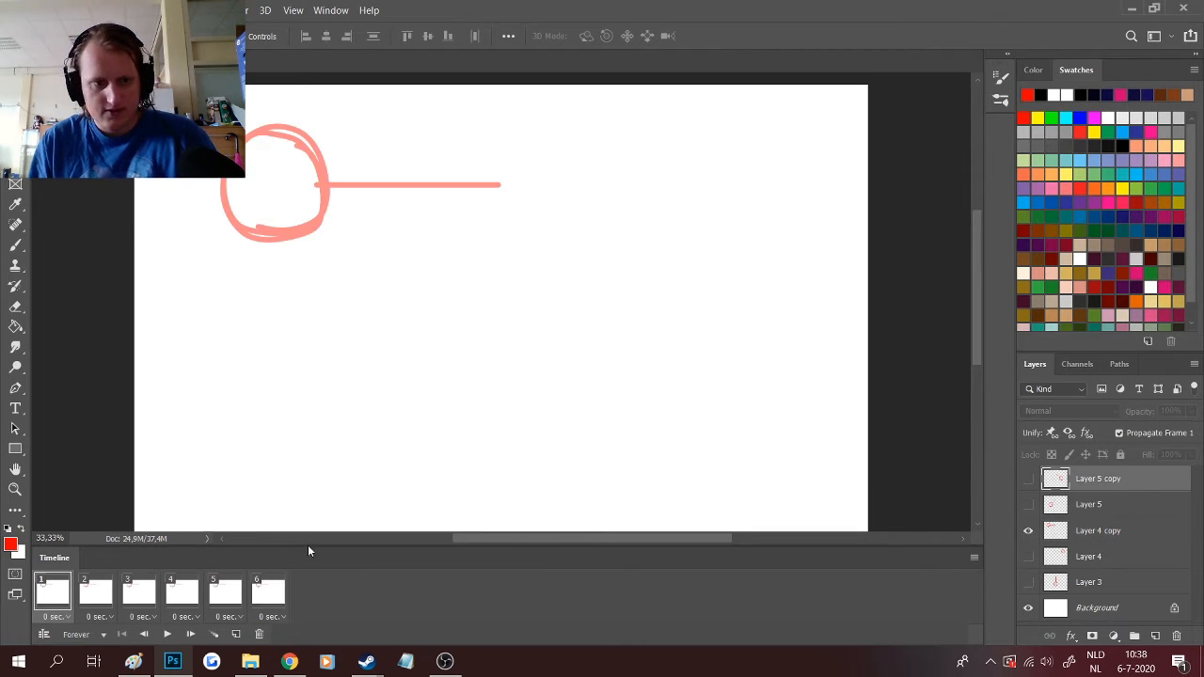
left_click(1124, 534)
left_click(1192, 455)
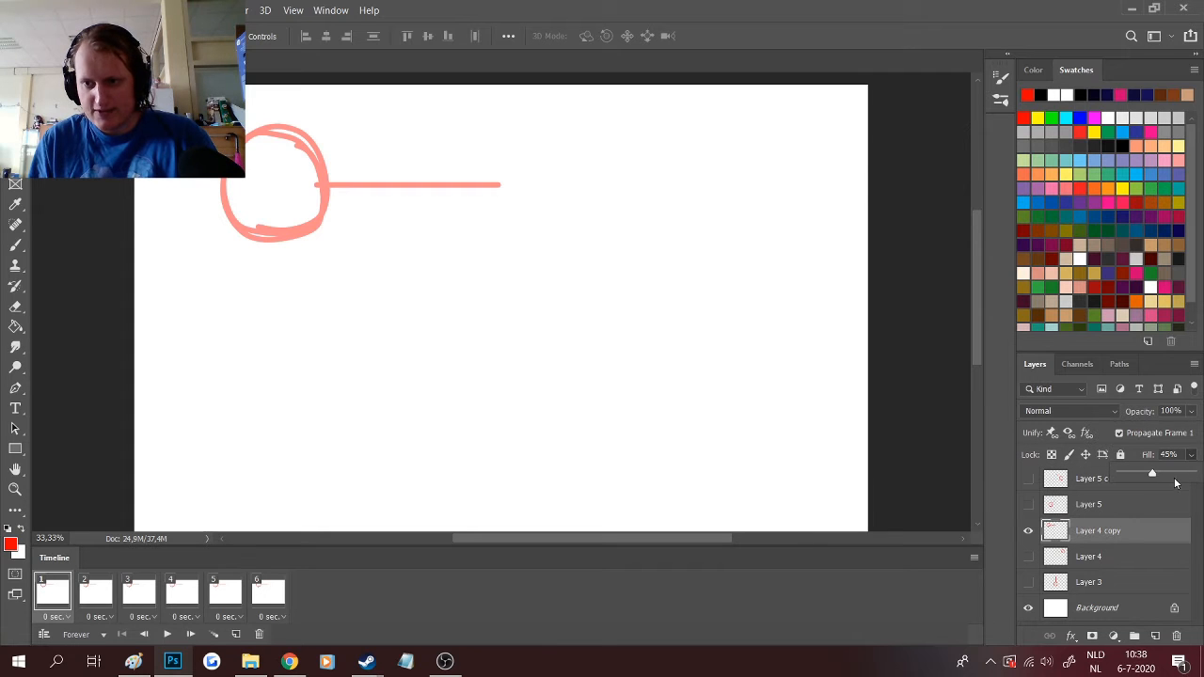
left_click(1190, 473)
- Hide Layer 4 copy in frames 2 to 6 and show Layer 5 in frame 2
left_click(112, 601)
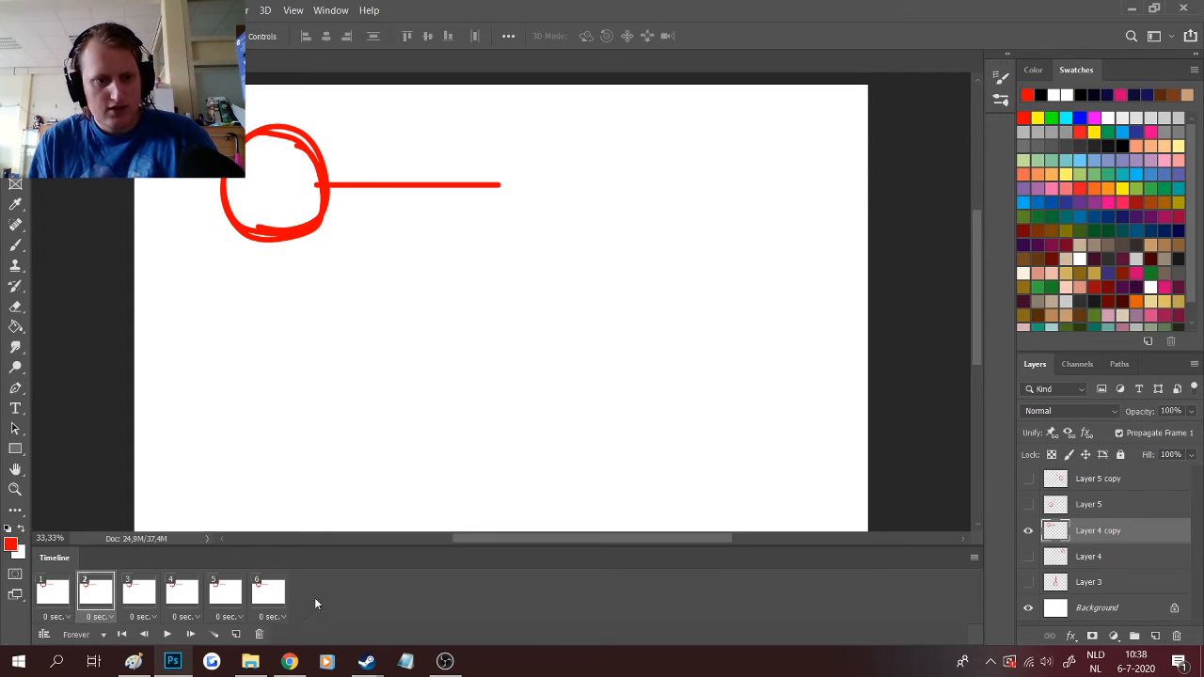
left_click(252, 602, "shift")
left_click(1028, 531)
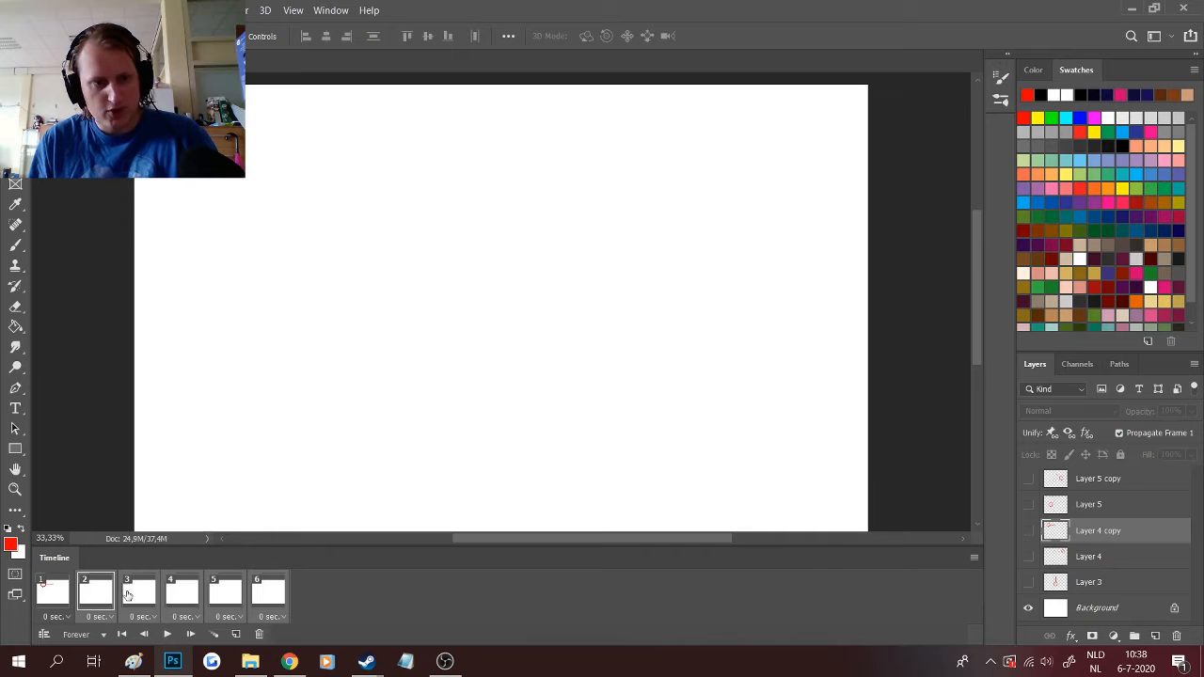
left_click(1028, 505)
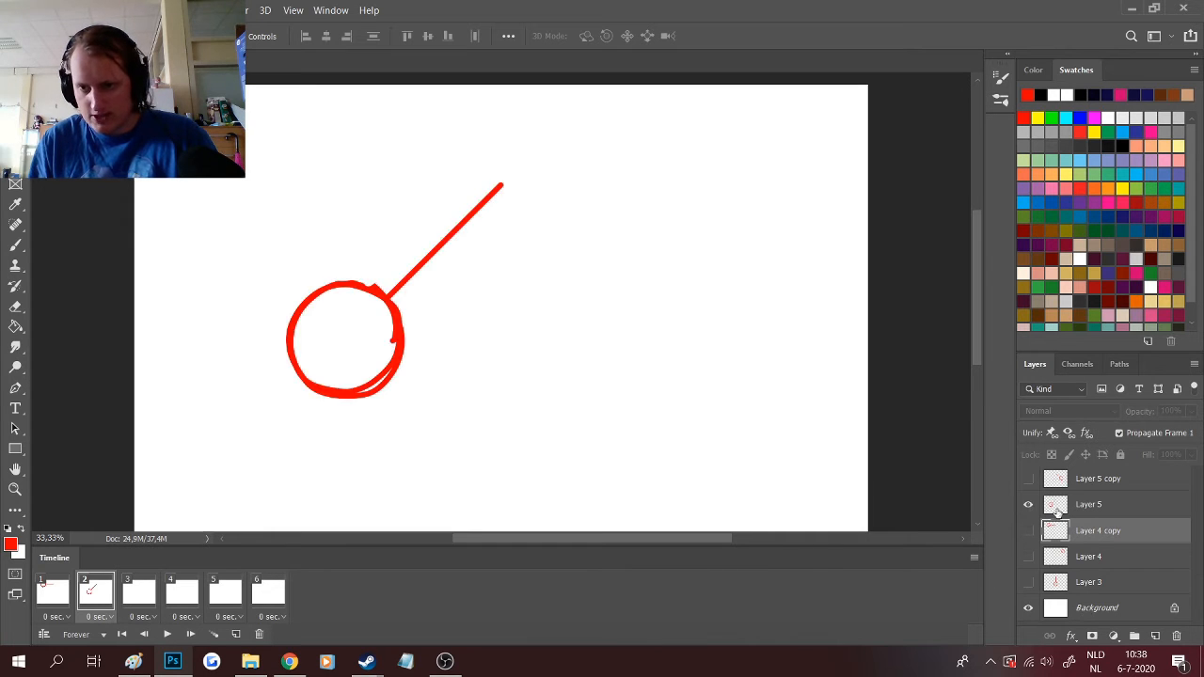
- Show the hanging pendulum on Layer 3 in frame 3 and set its fill to 100%
left_click(155, 603)
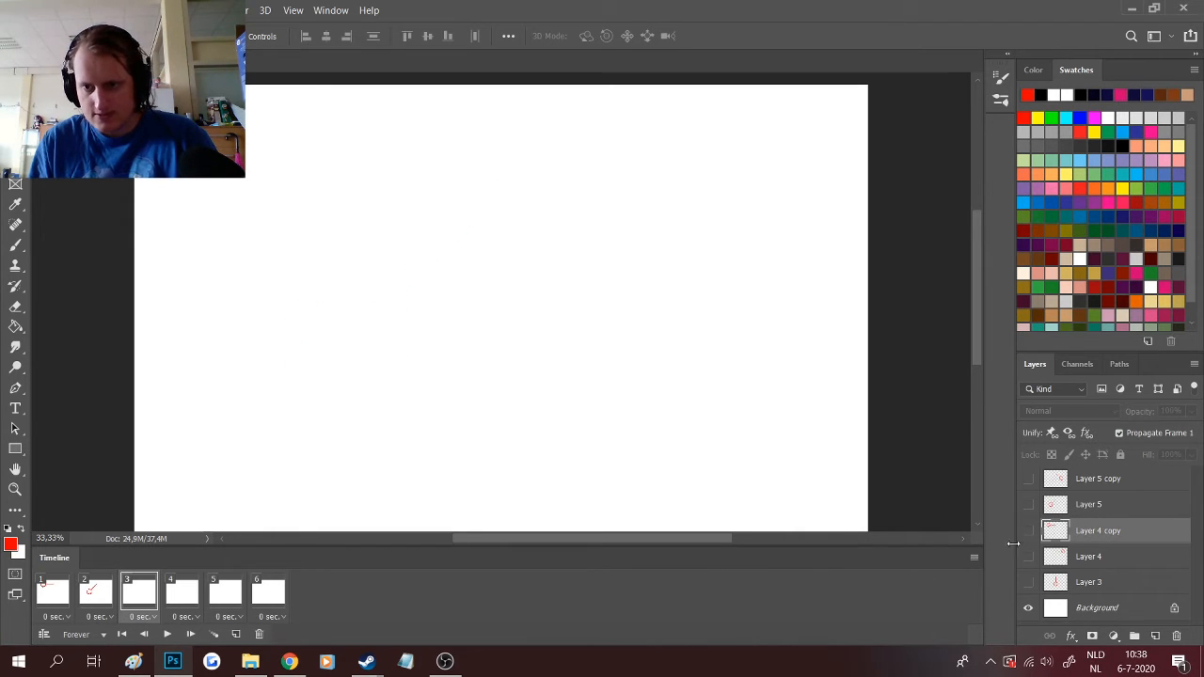
left_click(1028, 582)
left_click(1117, 582)
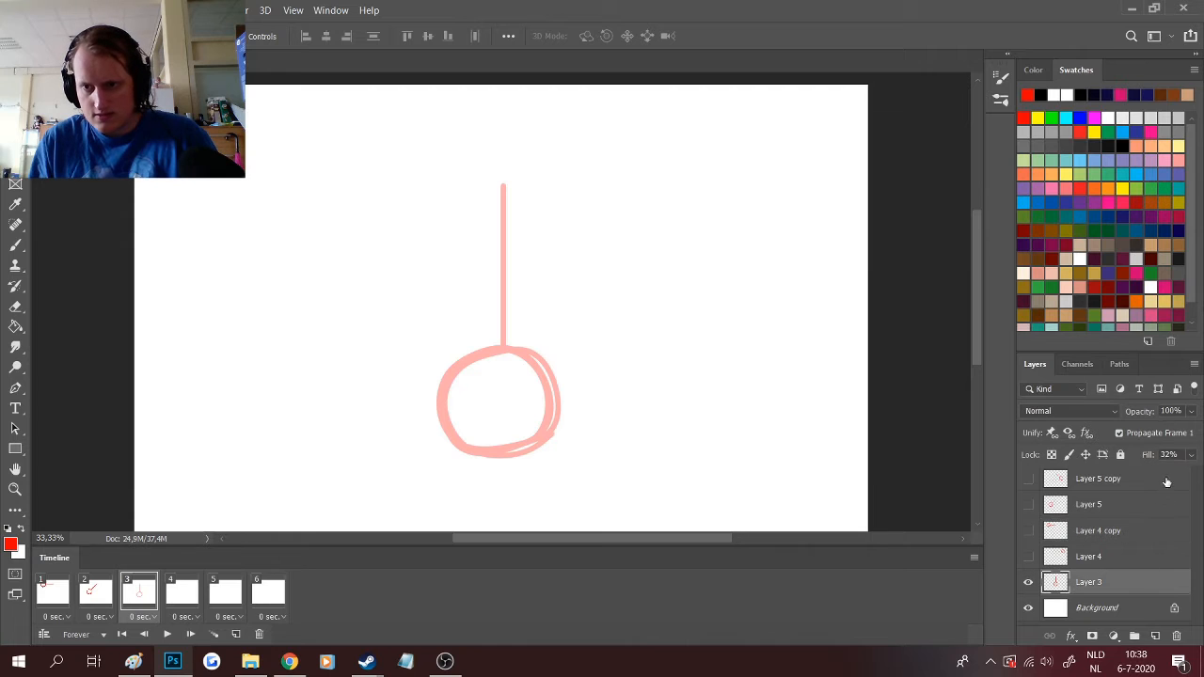
left_click(1192, 456)
left_click_drag(1143, 473, 1191, 473)
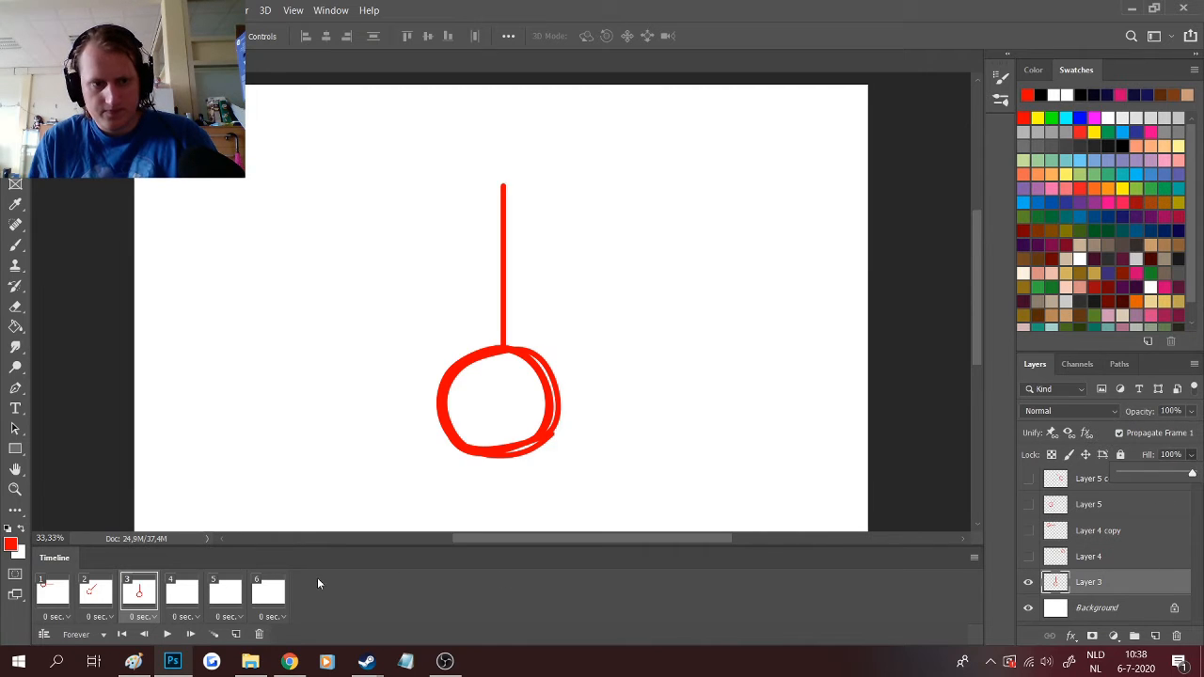
- Show only Layer 5 copy in frame 4 and only Layer 4 in frame 5 above the background
left_click(182, 591)
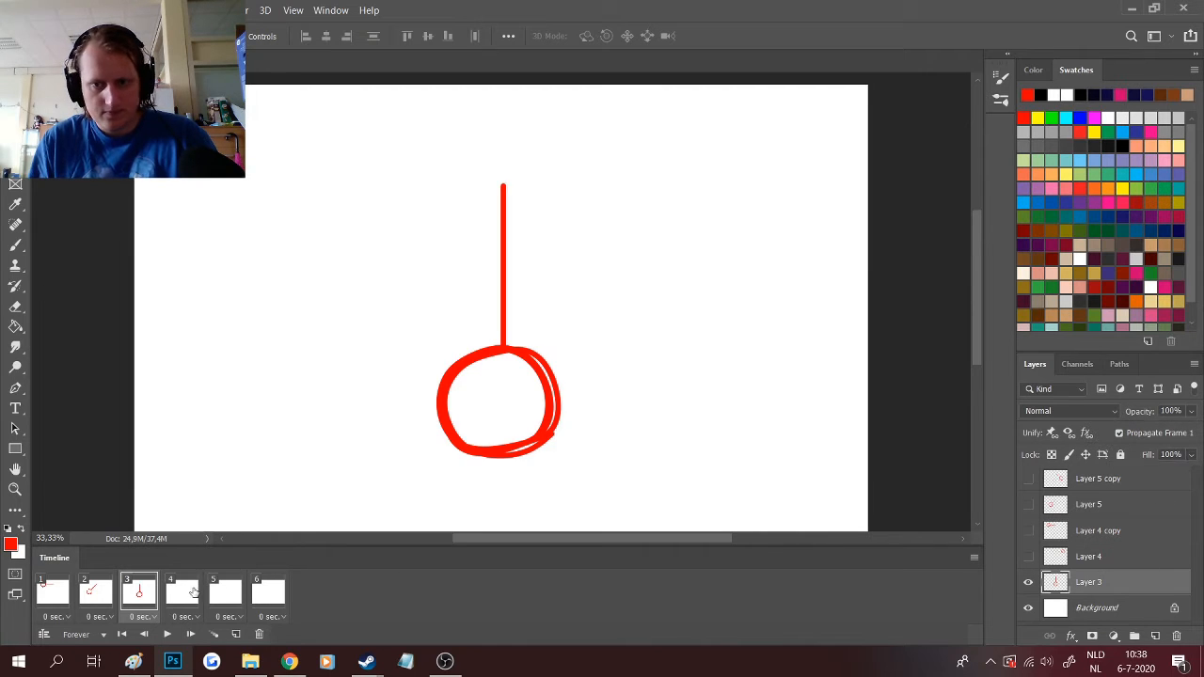
left_click(1028, 557)
left_click(1028, 557)
left_click(1028, 479)
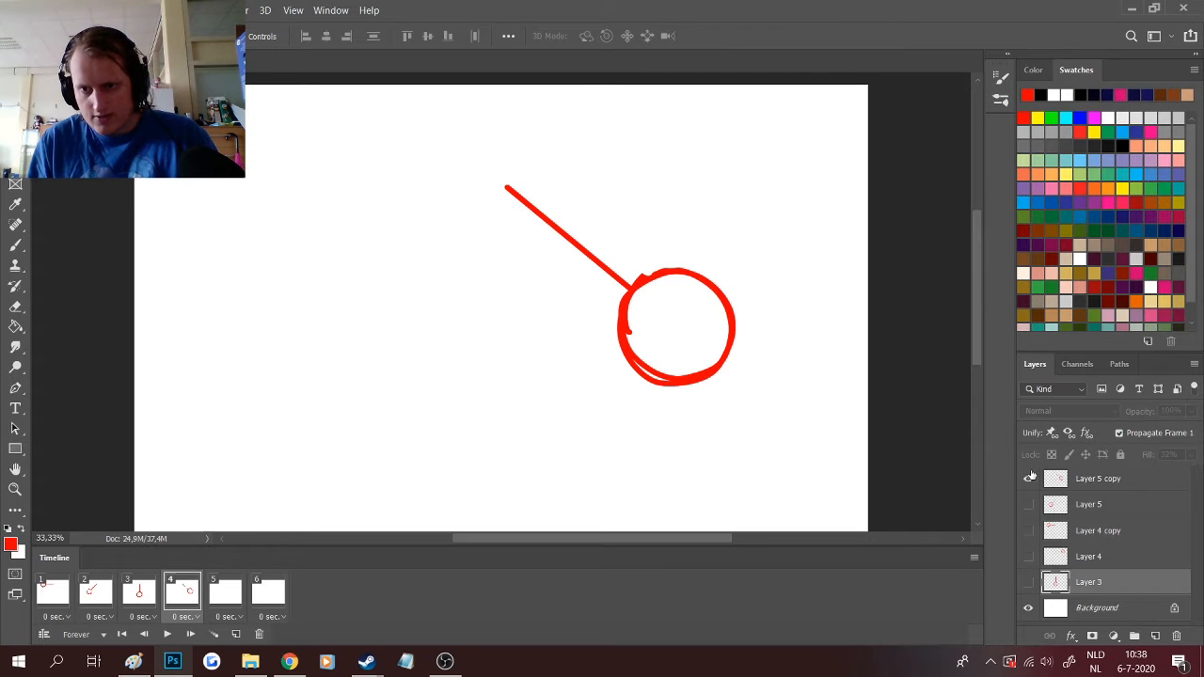
left_click(241, 594)
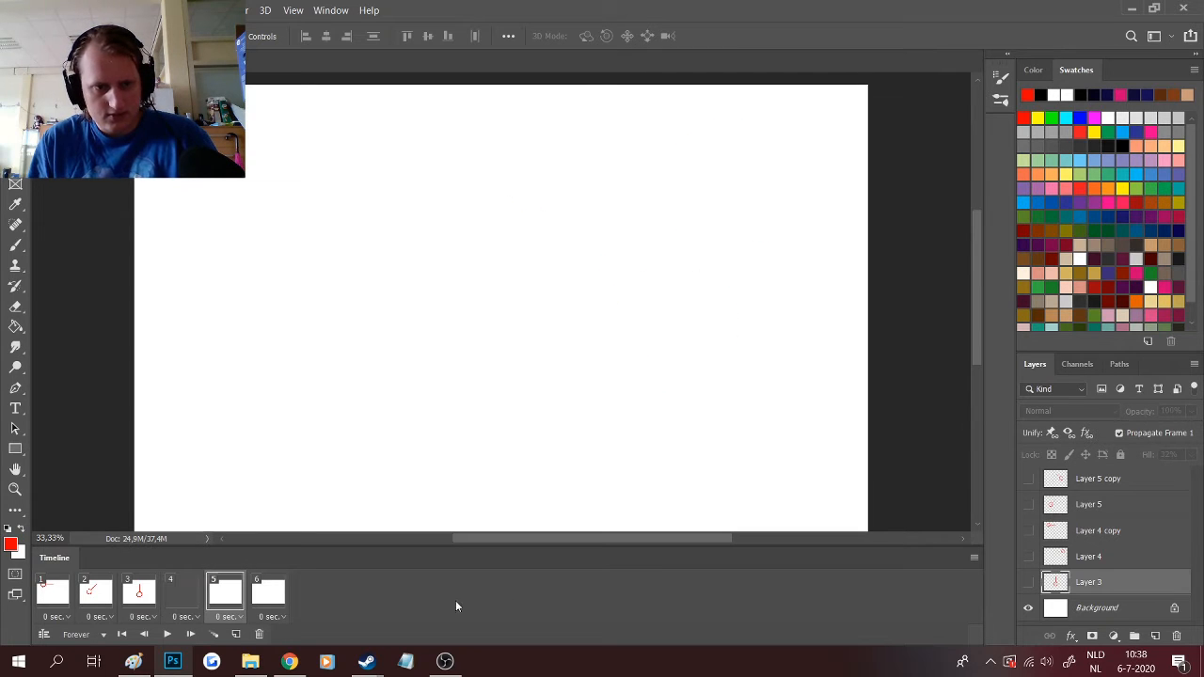
left_click(1028, 557)
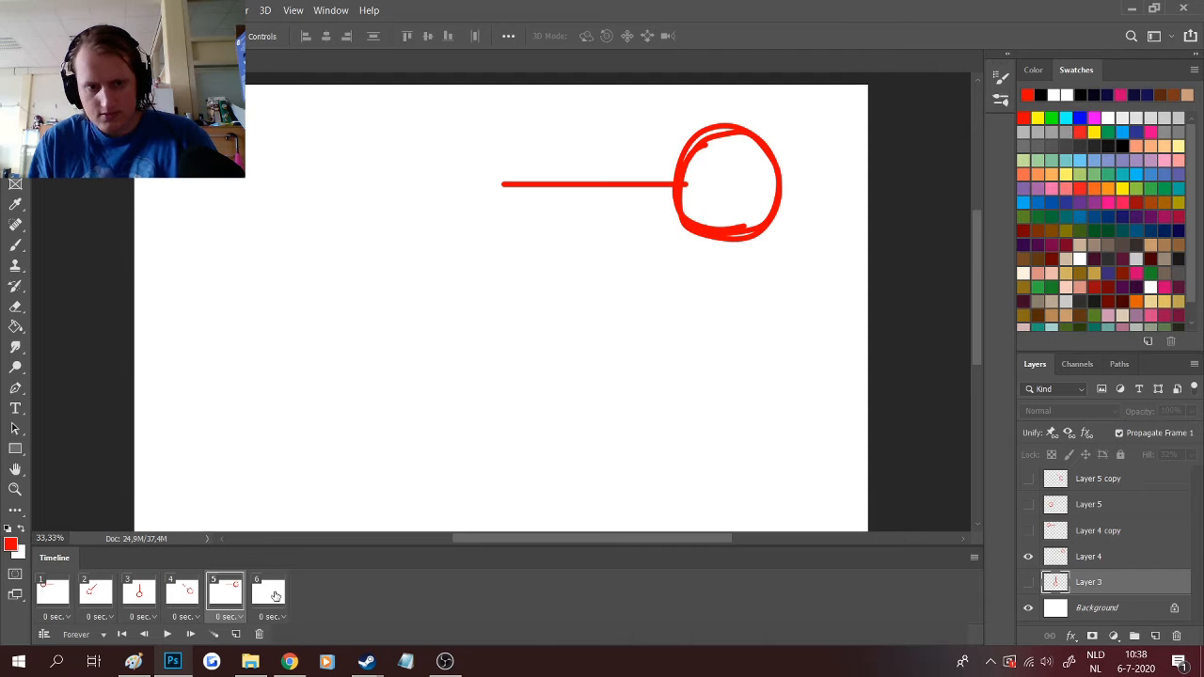
- Add three more frames after frame 6 and show Layer 5 copy in frame 6
left_click(268, 602)
left_click(237, 634)
left_click(237, 634)
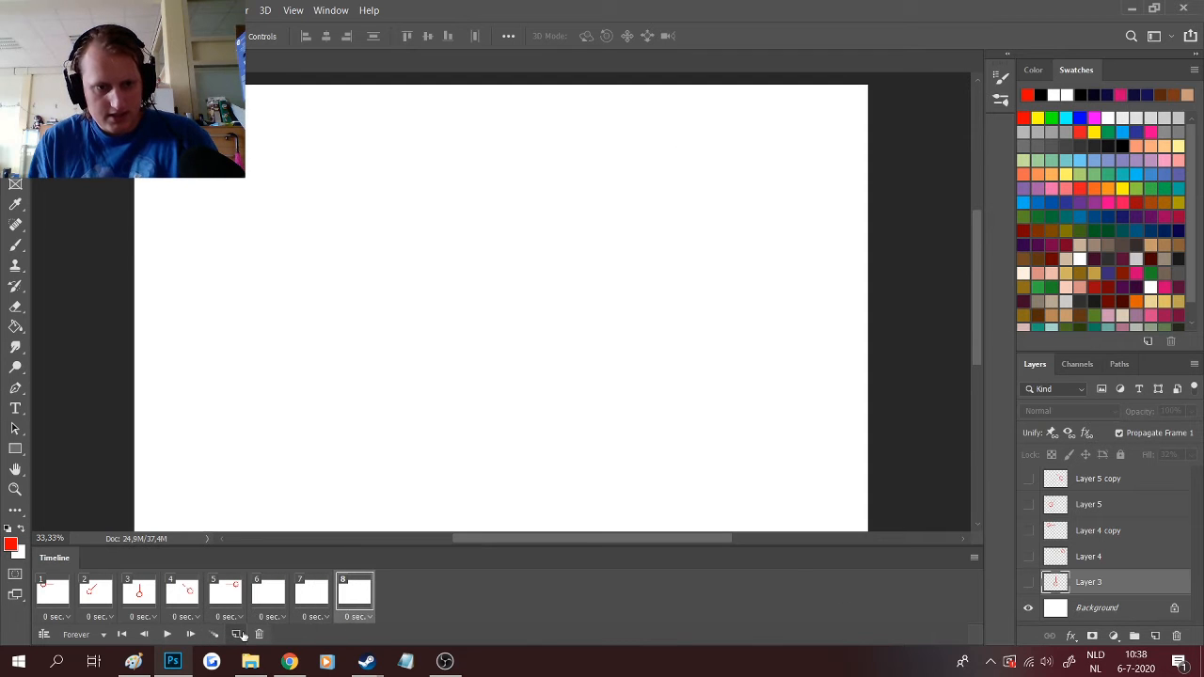
left_click(237, 634)
left_click(268, 593)
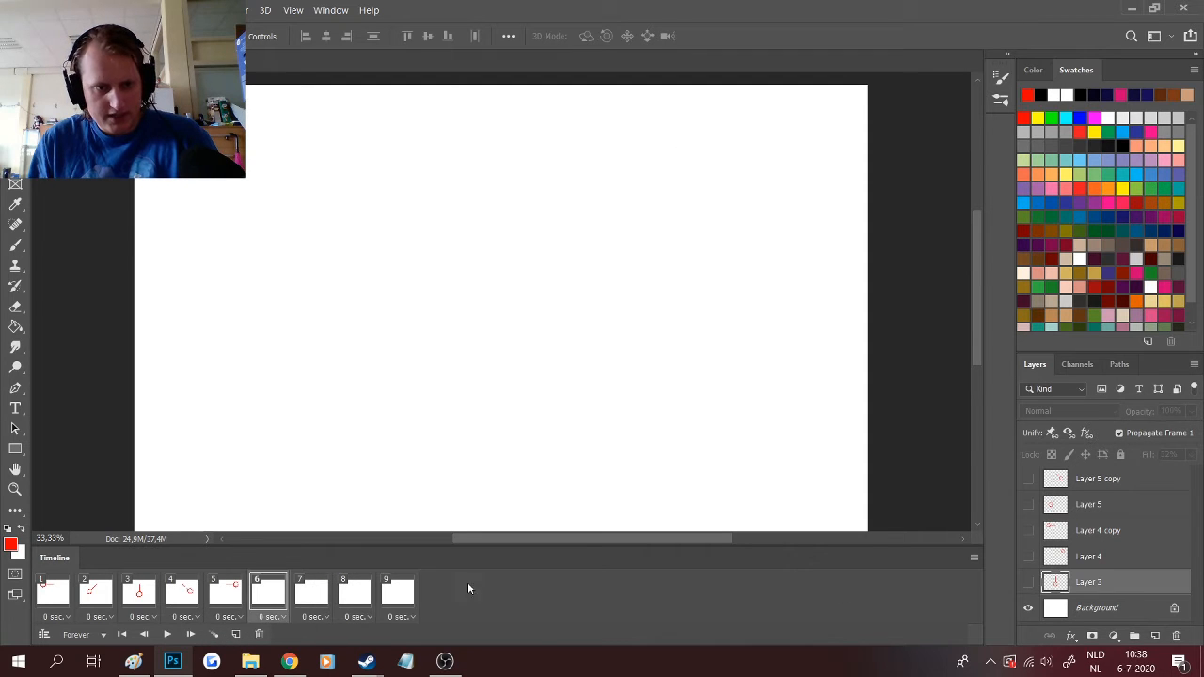
left_click(1028, 479)
- Show Layer 3 at 100% fill in frame 7 and Layer 5 in frame 8
left_click(311, 594)
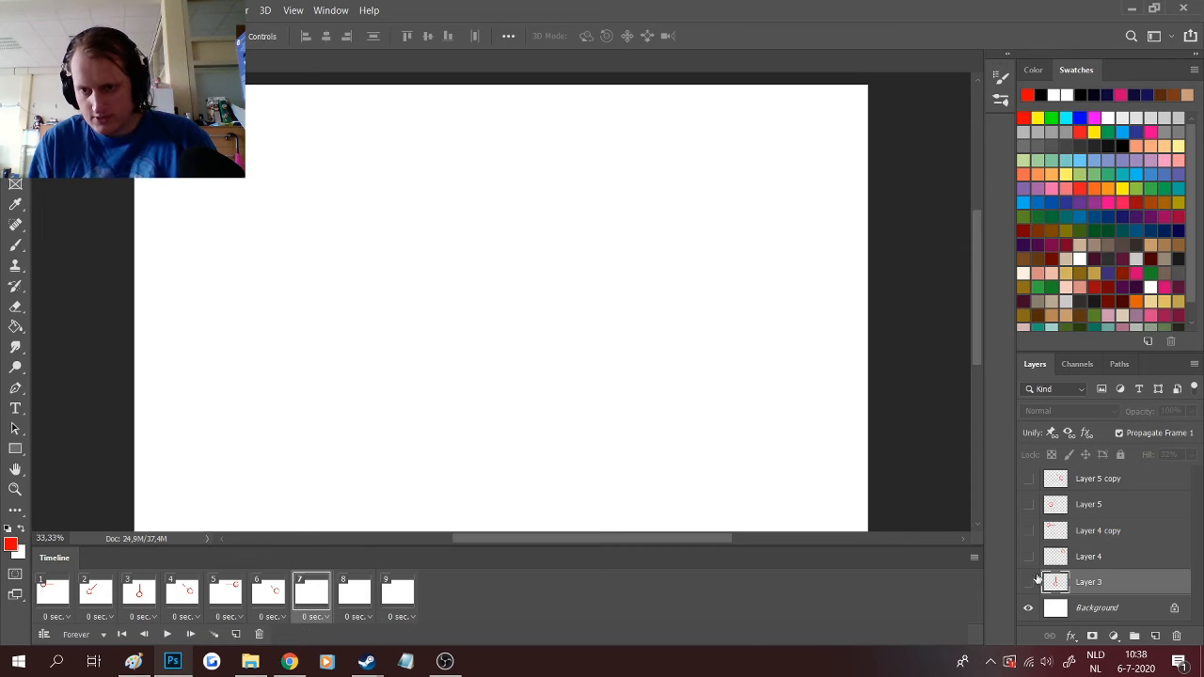
left_click(1029, 581)
left_click(362, 600)
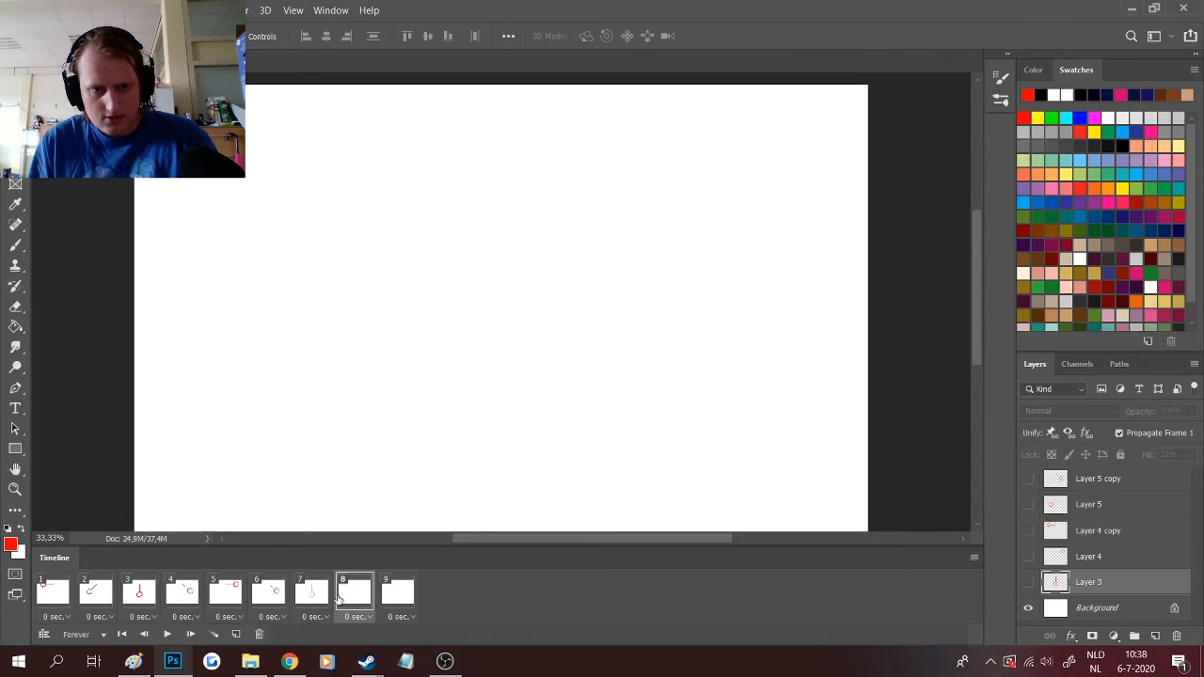
left_click(314, 600)
left_click(1191, 453)
left_click(1194, 474)
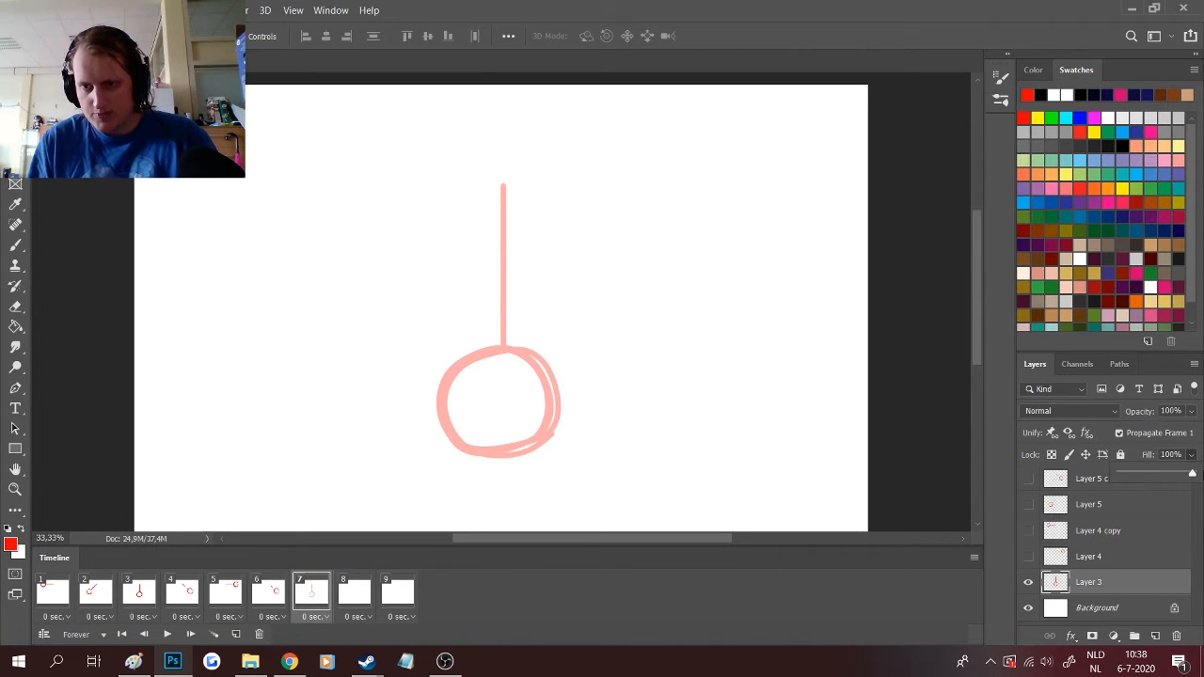
left_click(362, 600)
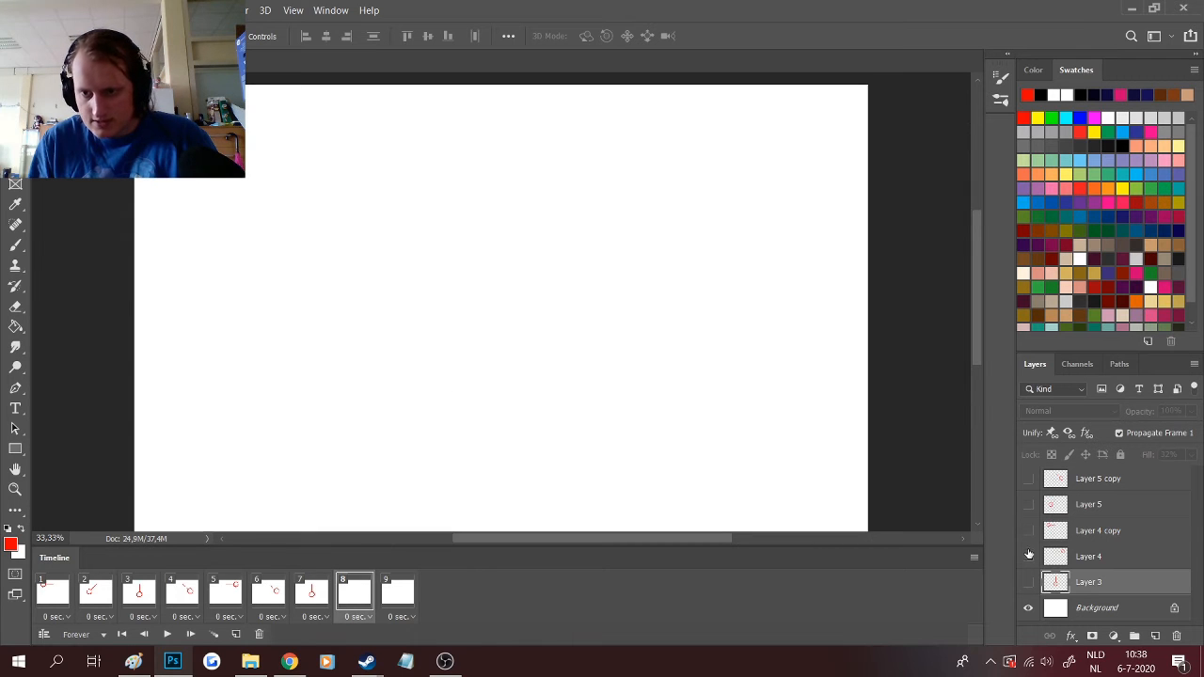
left_click(1028, 504)
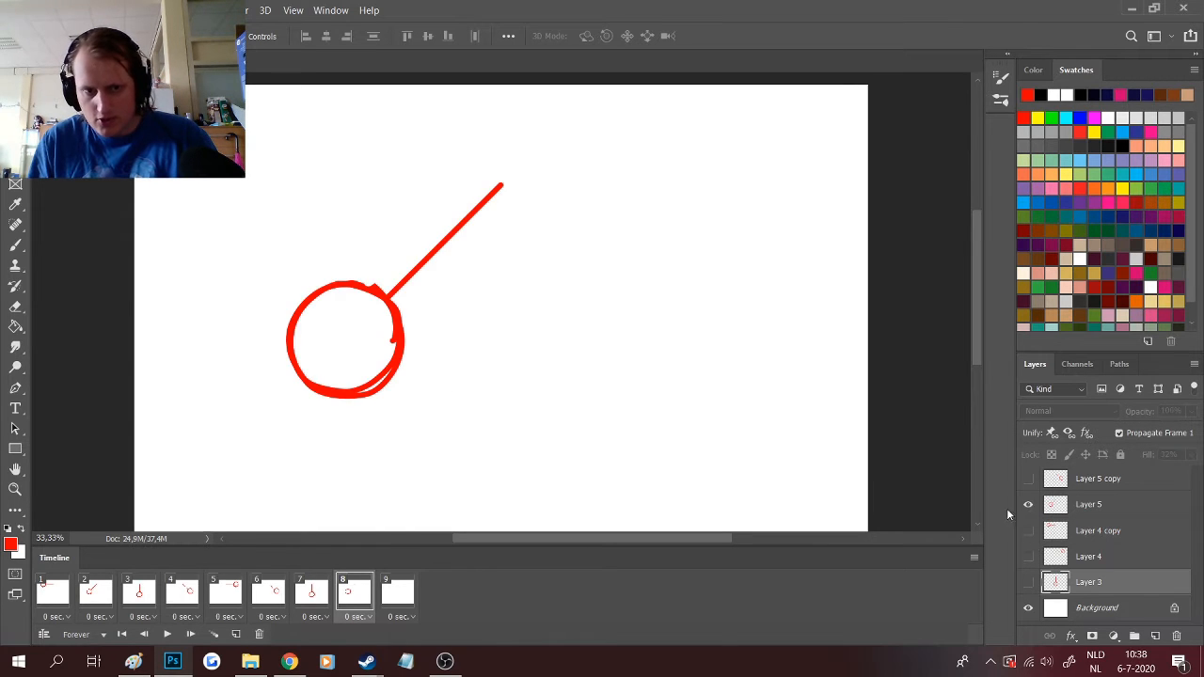
- Delete the empty frame 9, play the pendulum animation as a preview and stop it
left_click(394, 611)
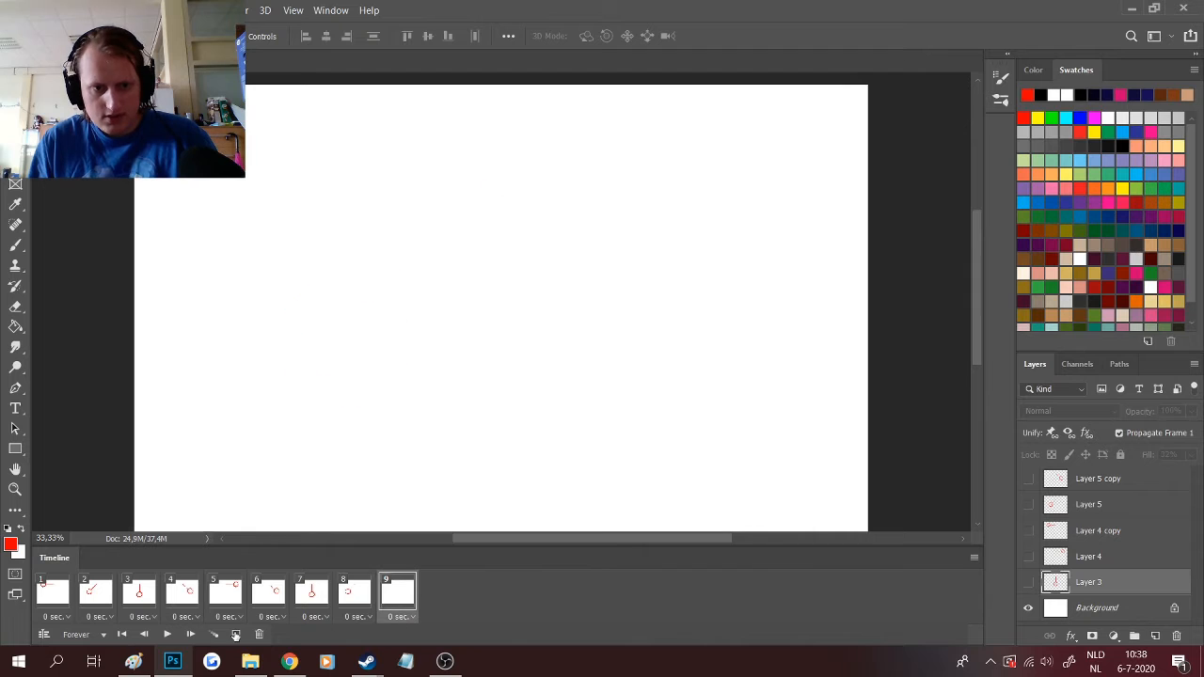
left_click(259, 634)
key("Return")
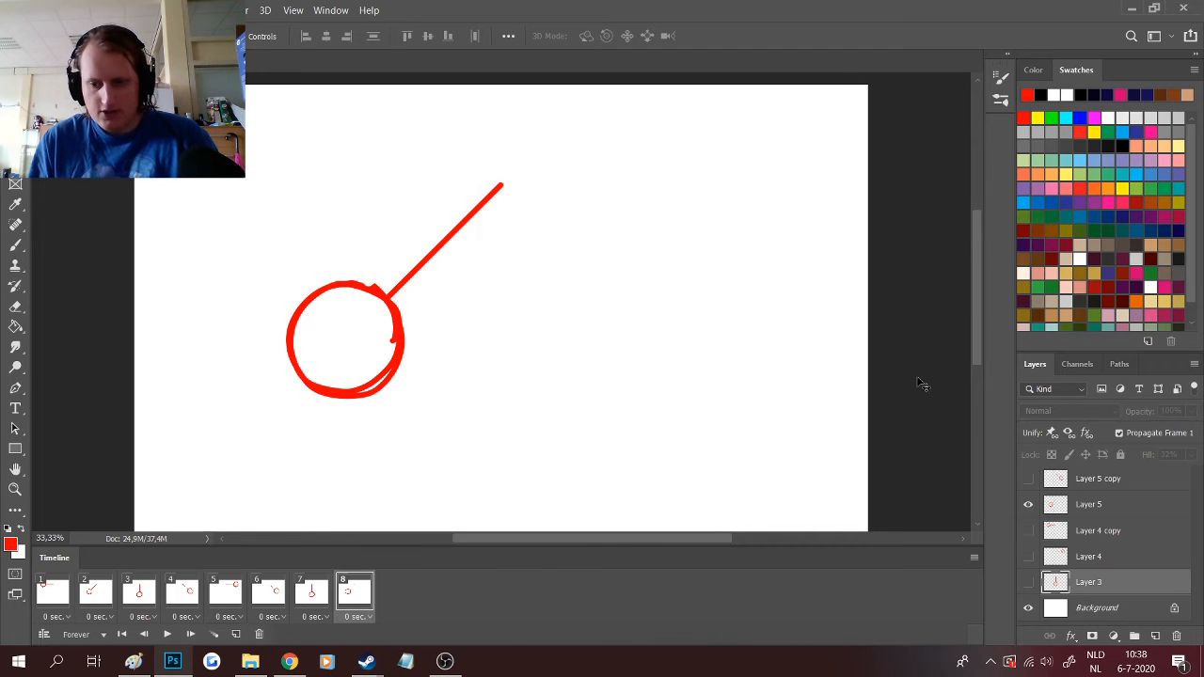
left_click(167, 634)
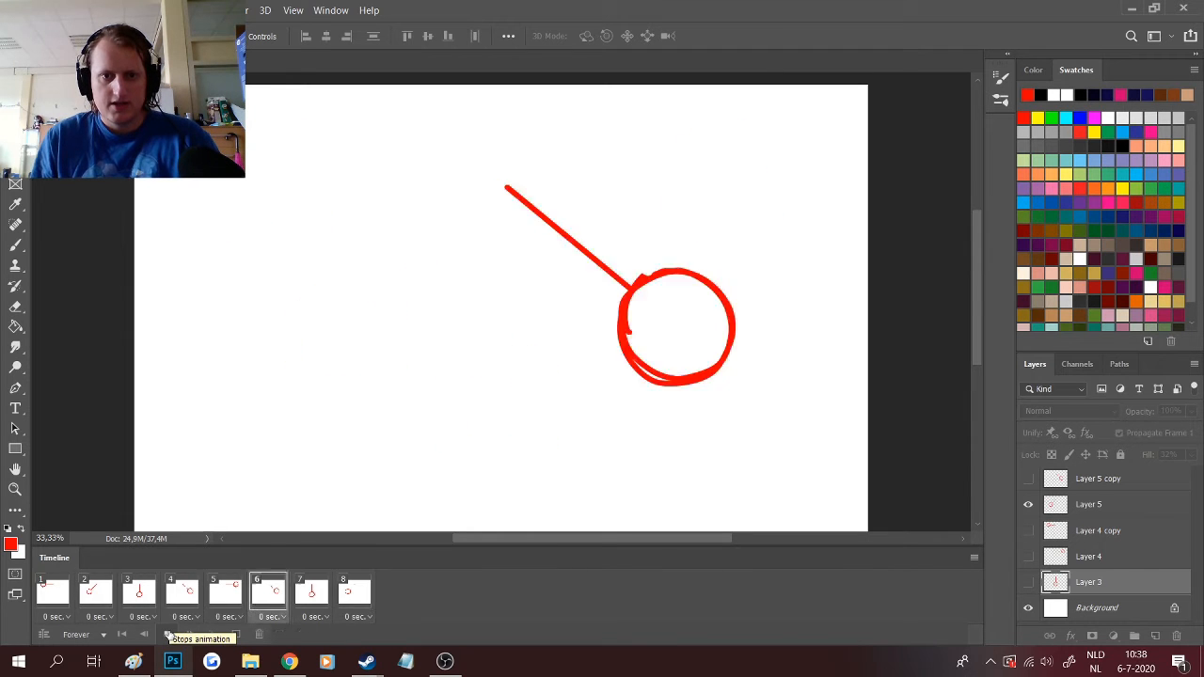
left_click(167, 634)
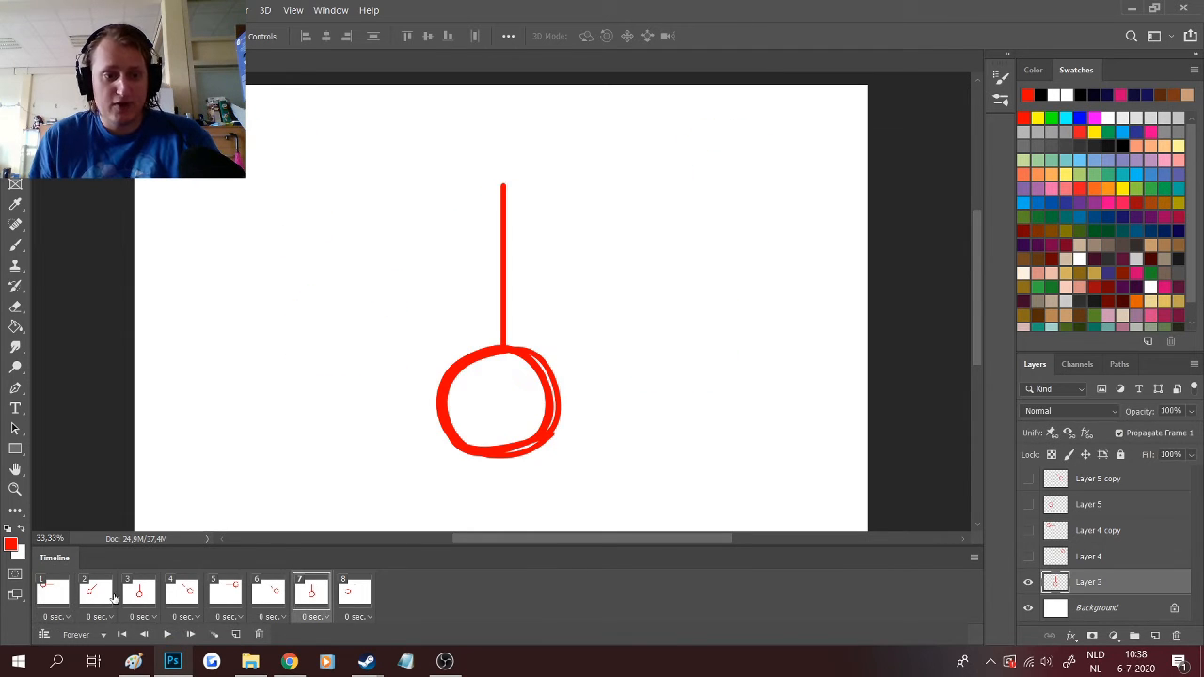
- Delete frames 2 to 8 from the Timeline, keeping only frame 1
left_click(101, 593)
left_click(350, 617)
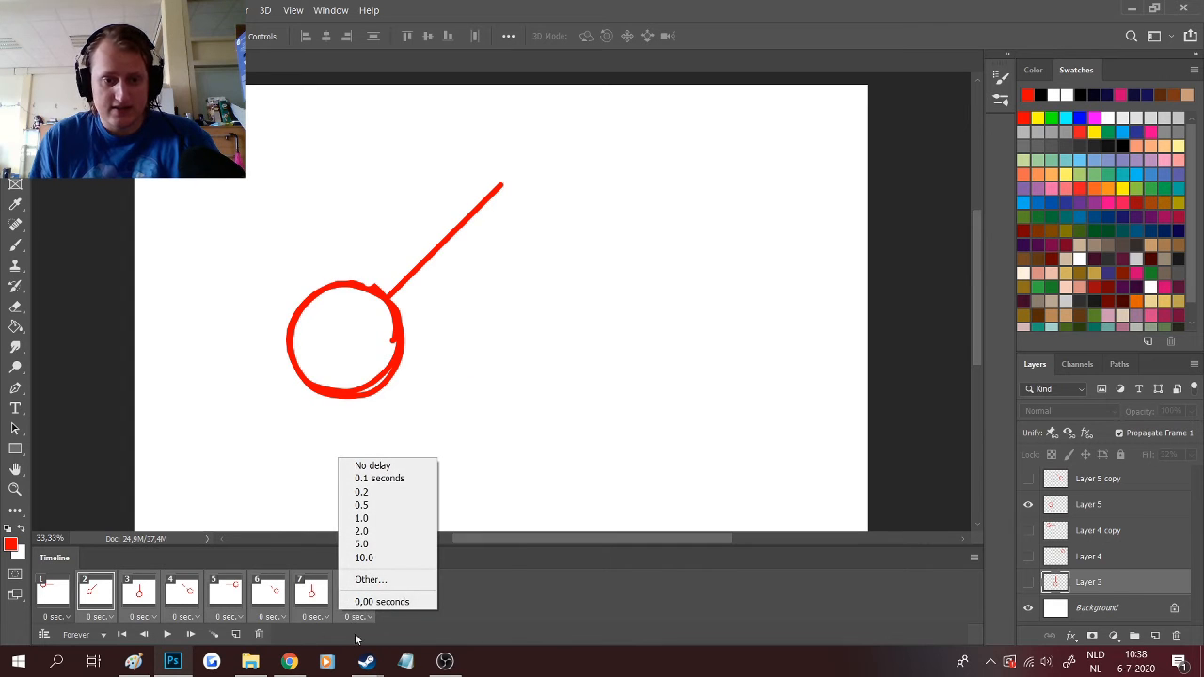
left_click(260, 644)
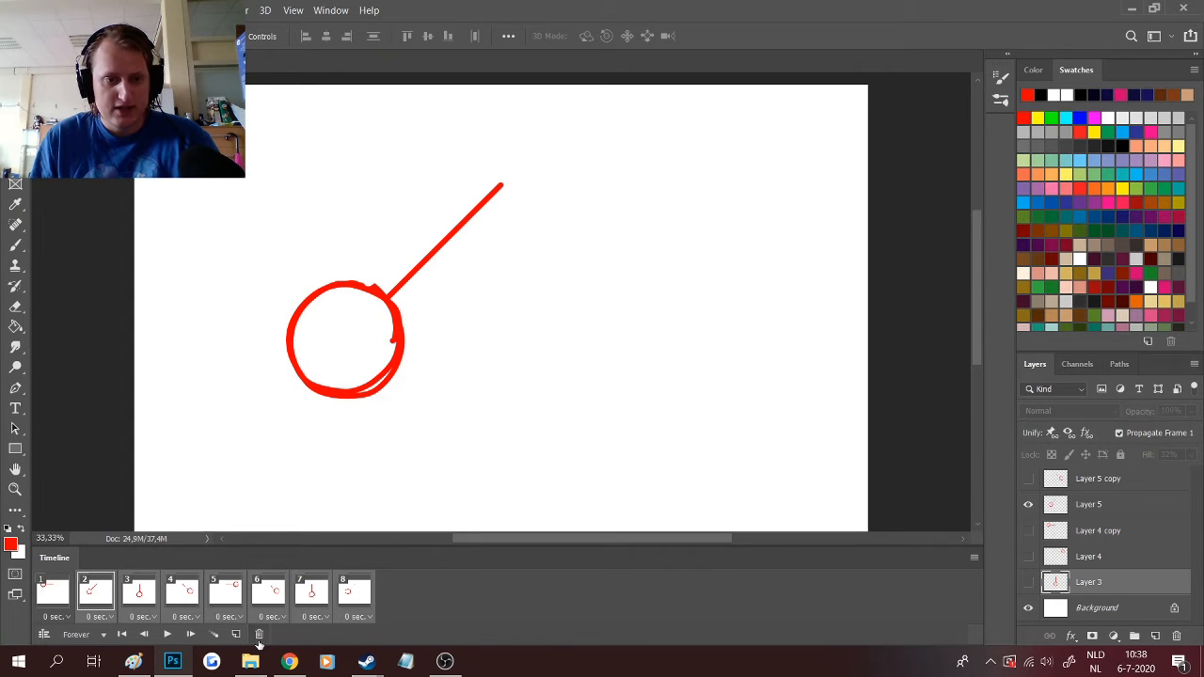
left_click(259, 634)
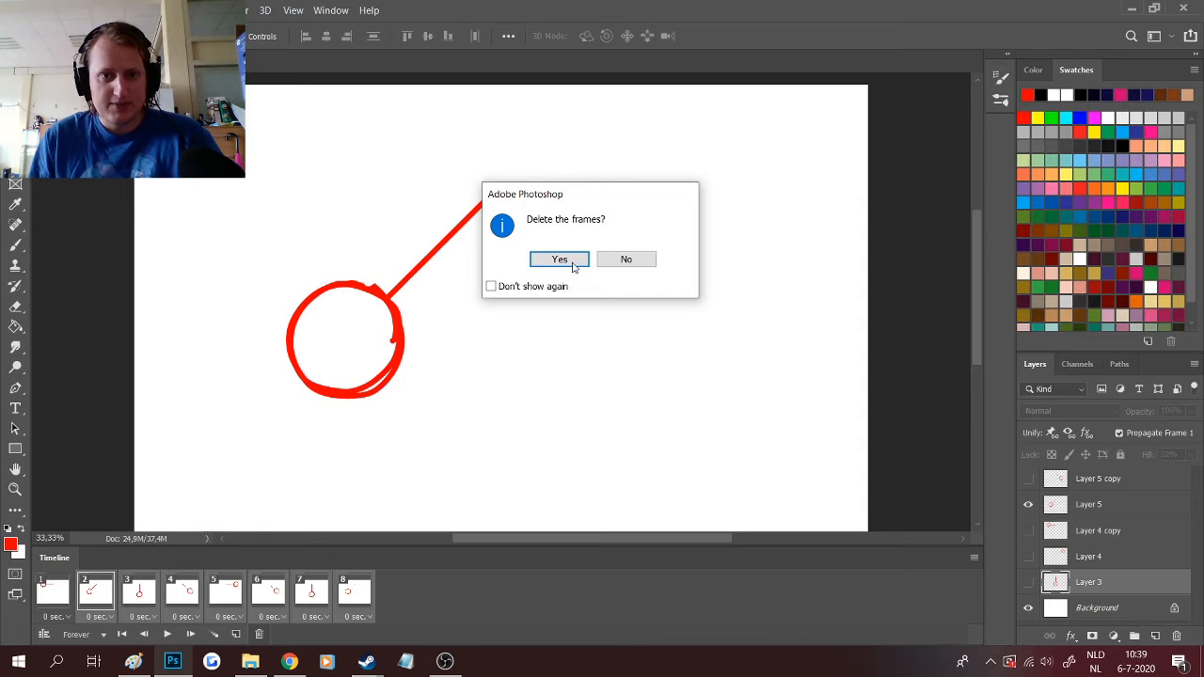
left_click(559, 260)
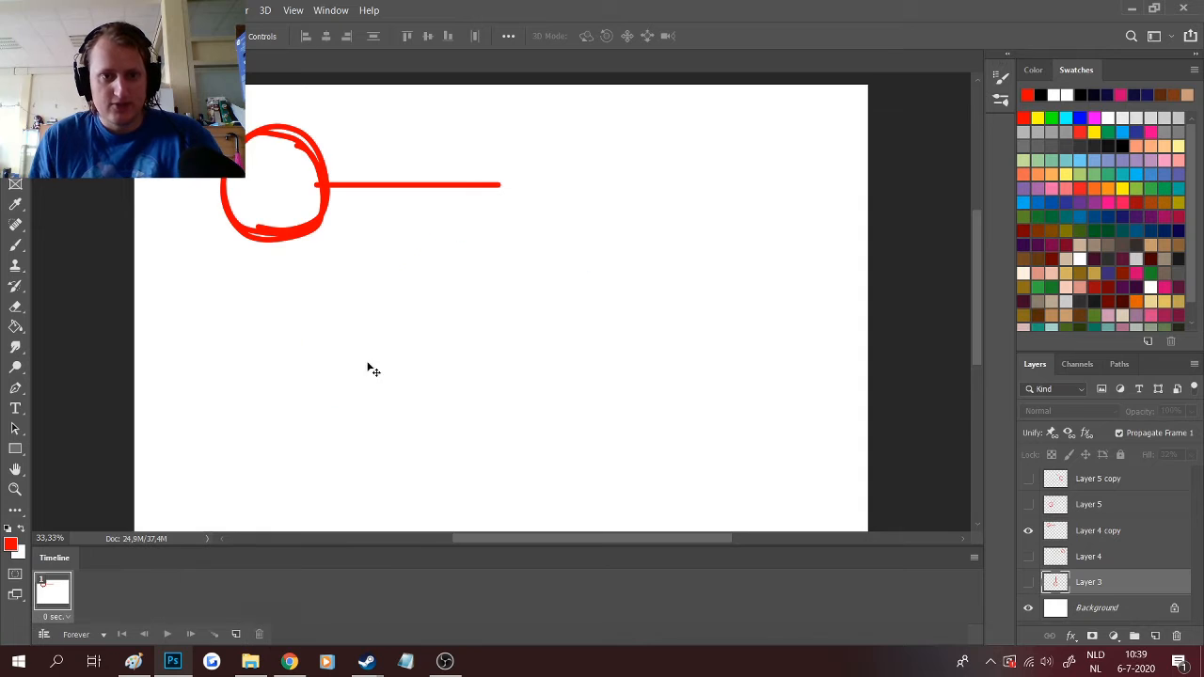
- Show Layer 3, Layer 4, Layer 4 copy, Layer 5 and Layer 5 copy together in frame 1
left_click(1028, 530)
left_click(1028, 582)
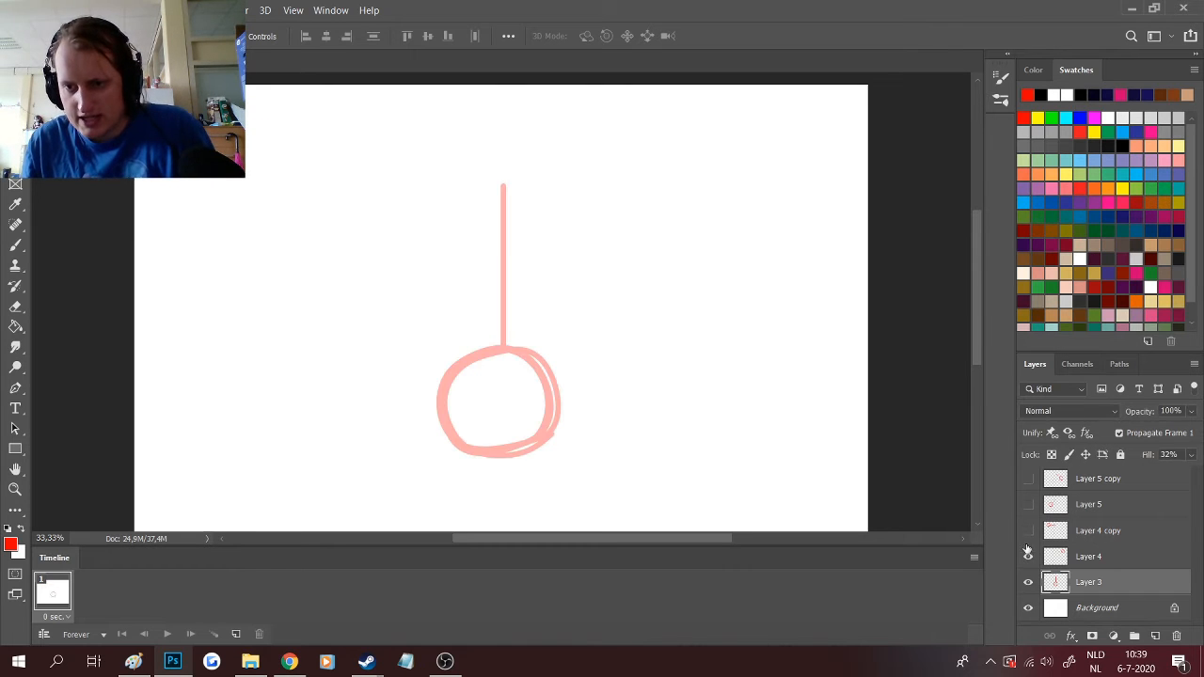
left_click(1028, 556)
left_click(1028, 530)
left_click(1028, 504)
left_click(1028, 479)
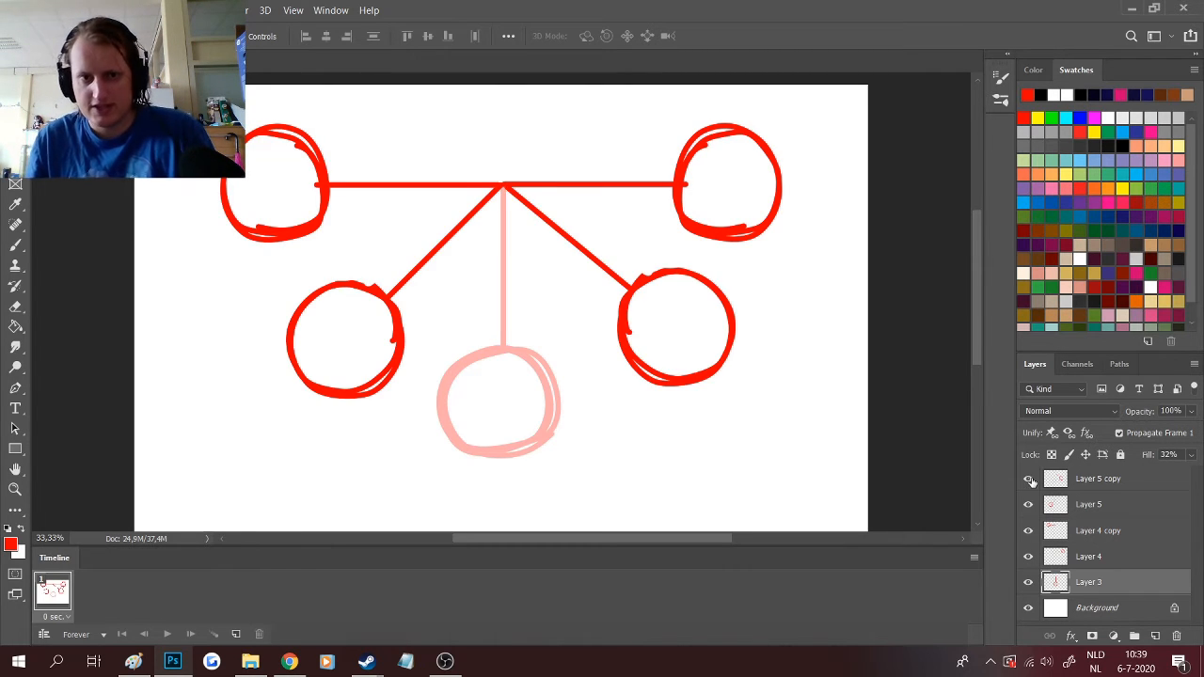
- Hide Layer 3 and add a new empty layer above Layer 5 copy, with the Brush tool active
left_click(14, 245)
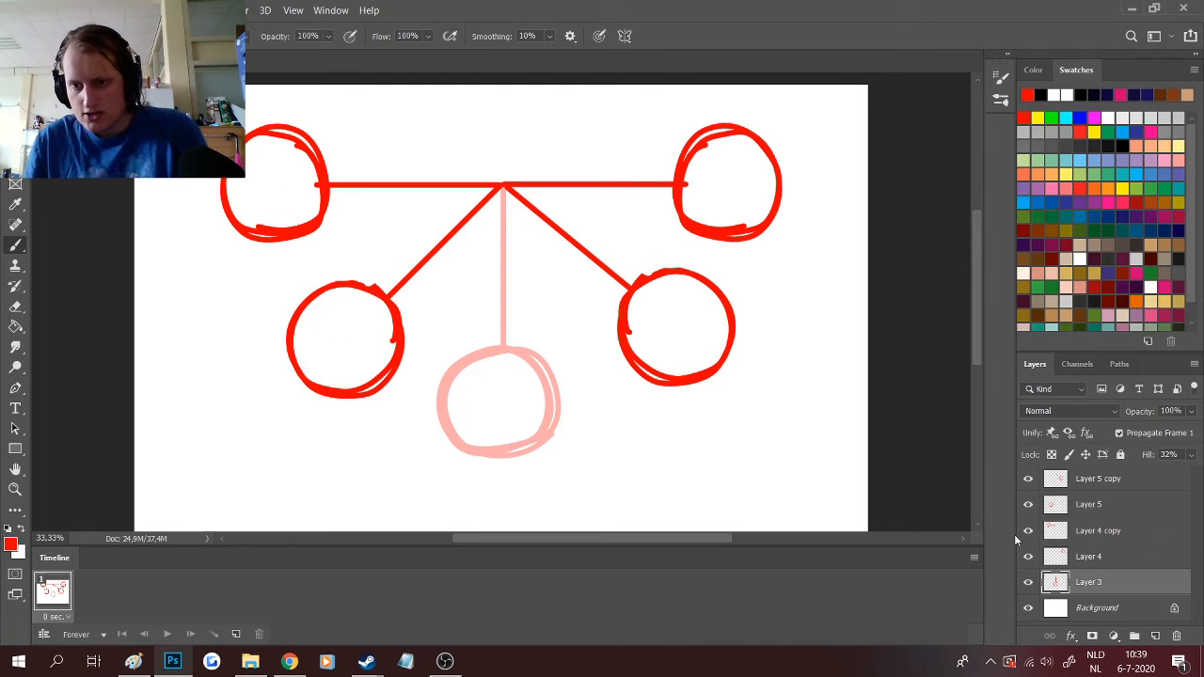
left_click(1028, 583)
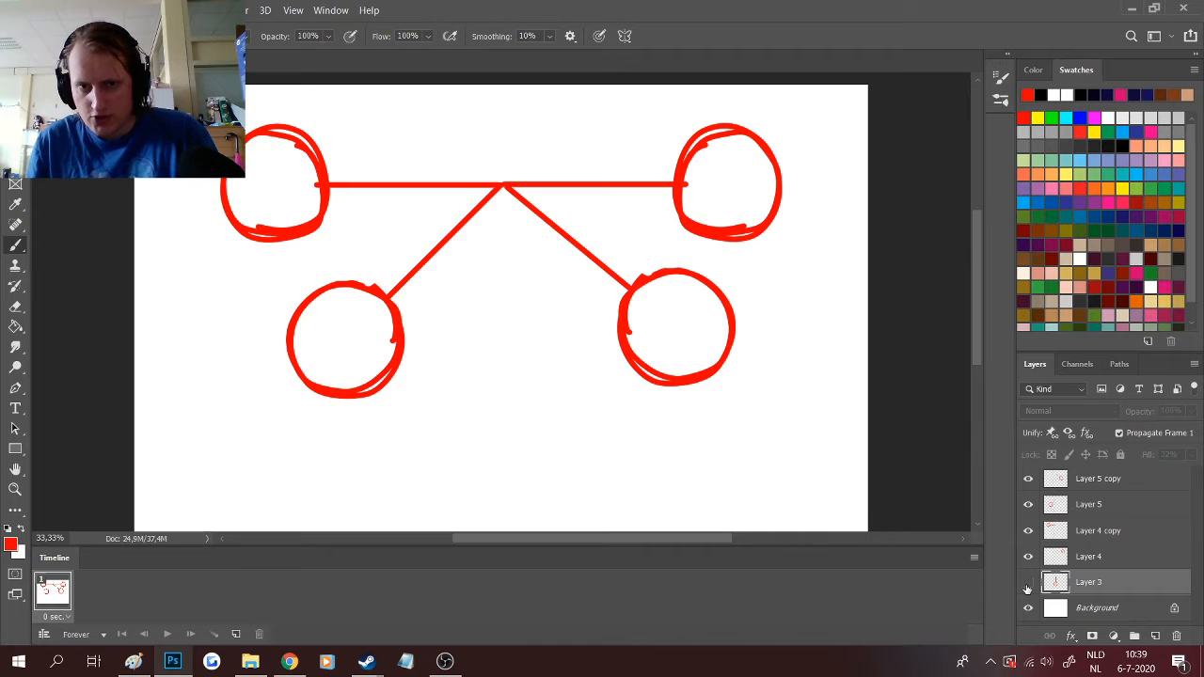
left_click(1028, 530)
left_click(1028, 530)
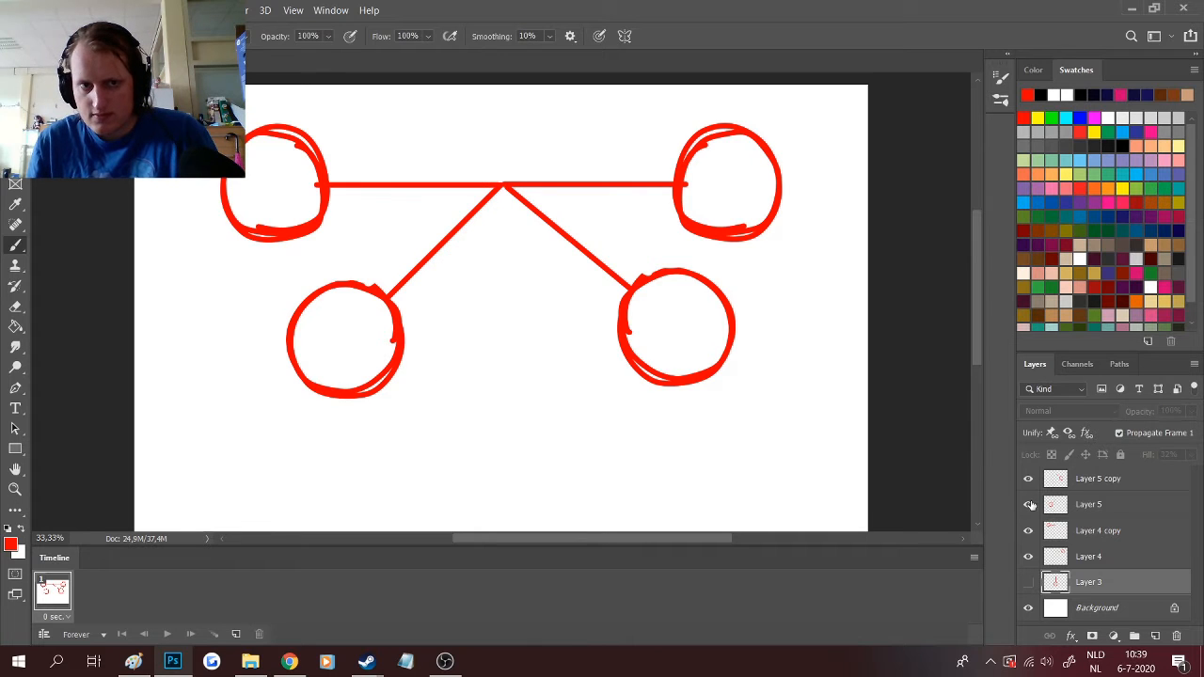
left_click(1058, 504)
left_click(1117, 482)
left_click(1155, 635)
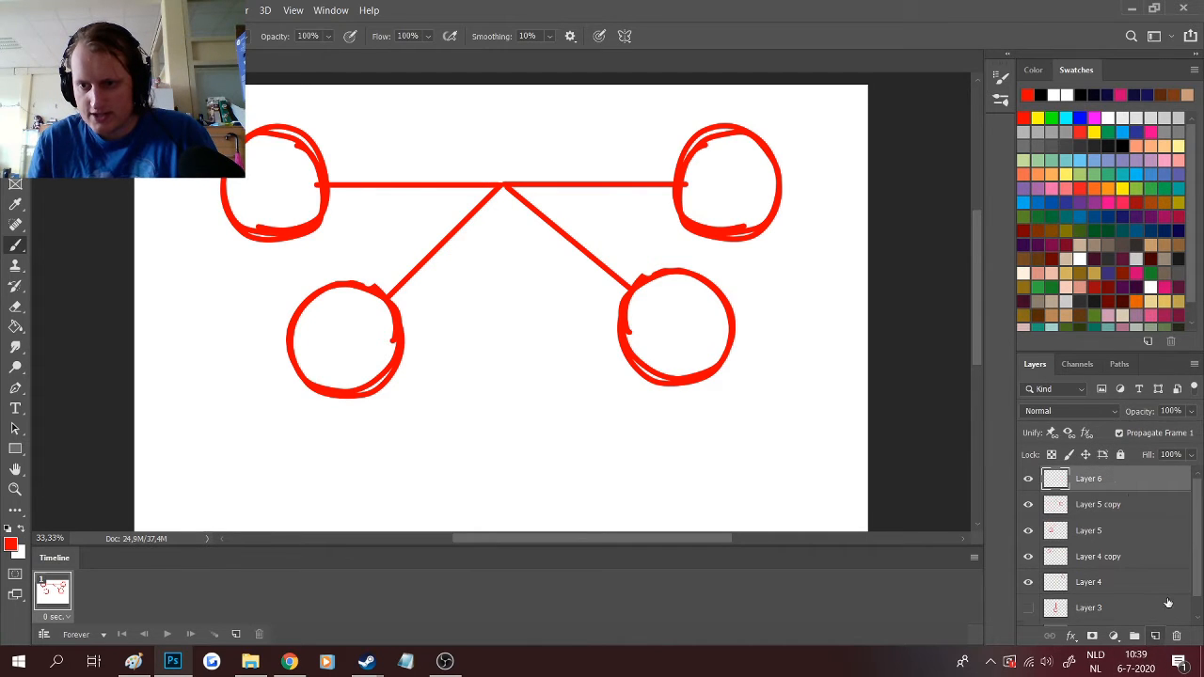
- Reduce the fill of Layer 5, set Layer 4 copy's fill to 34%, and make Layer 6 the active layer
left_click(1066, 512)
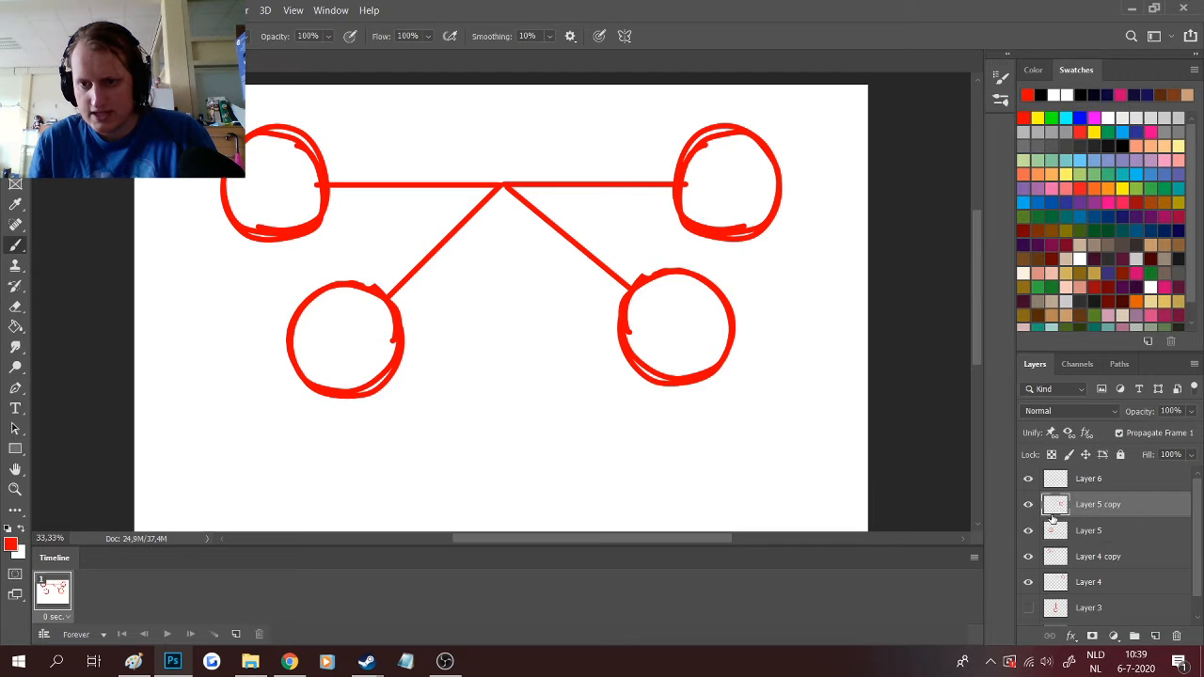
left_click(1088, 542)
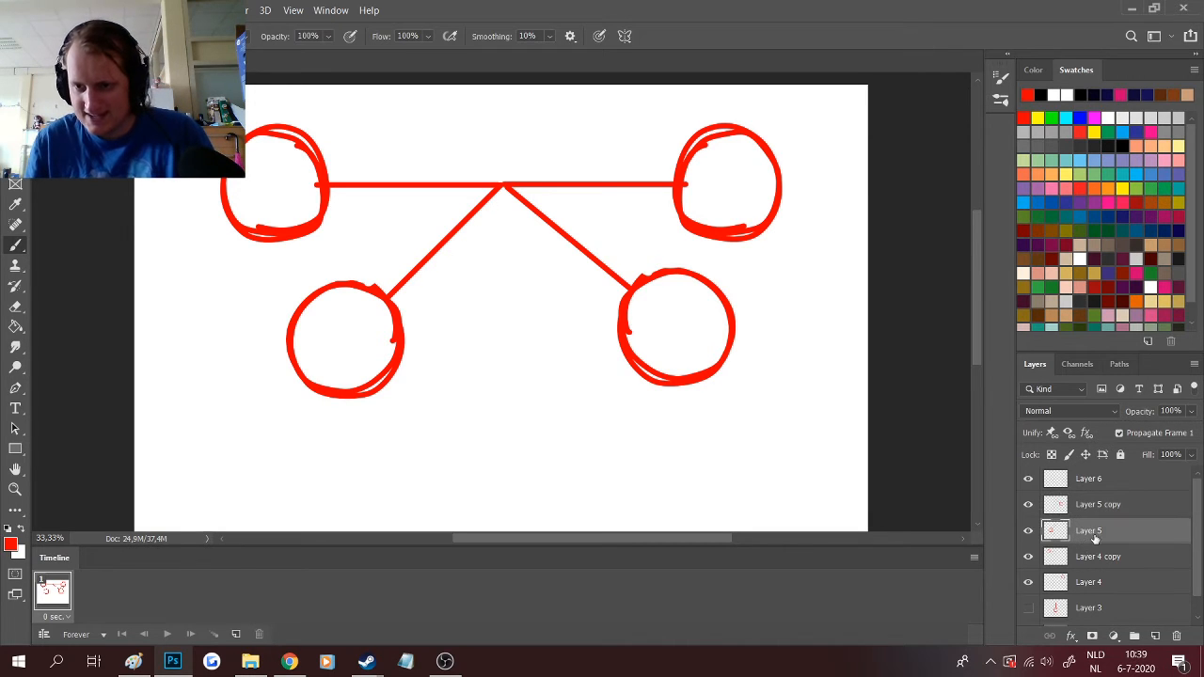
left_click(1191, 454)
left_click_drag(1156, 475, 1147, 475)
left_click(1100, 565)
left_click(1100, 565)
left_click(1091, 477)
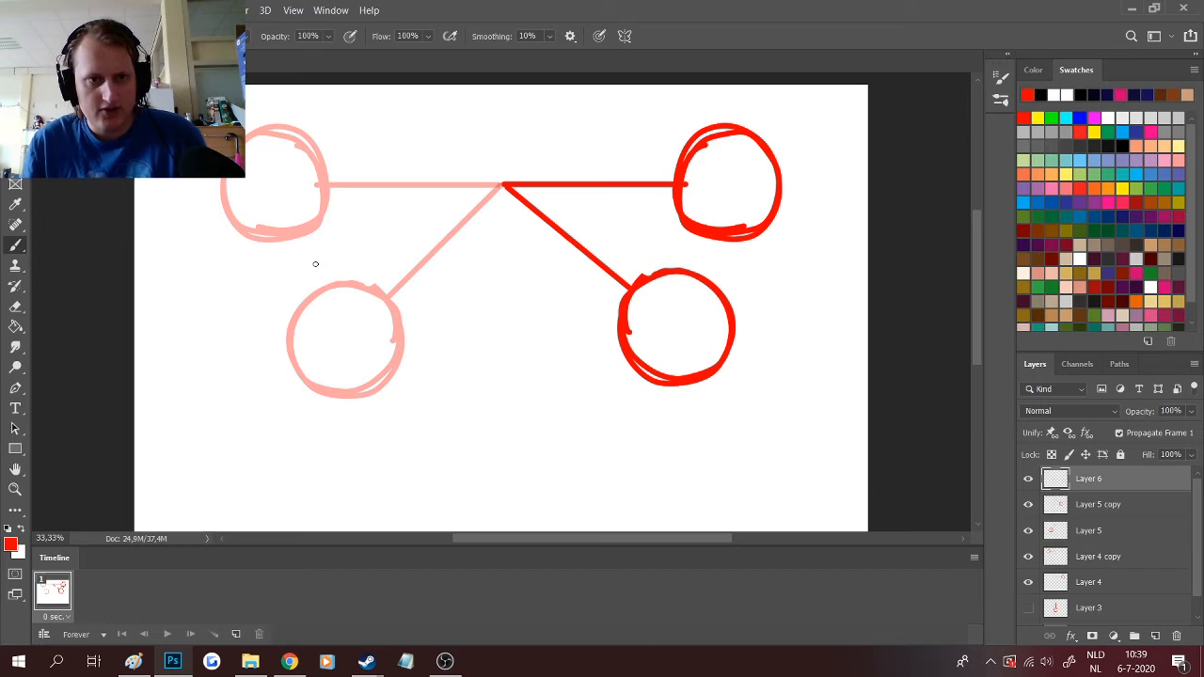
- Draw a red pendulum on Layer 6 between the two faded poses, with a circle and a straight rod up to the pivot
mouse_move(351, 288)
left_mouse_down()
mouse_move(281, 308)
mouse_move(346, 242)
mouse_move(249, 263)
mouse_move(344, 289)
mouse_move(258, 222)
mouse_move(356, 264)
mouse_move(341, 218)
mouse_move(260, 271)
mouse_move(360, 252)
mouse_move(250, 252)
mouse_move(357, 259)
mouse_move(250, 244)
mouse_move(346, 318)
left_mouse_up()
key("ctrl+z")
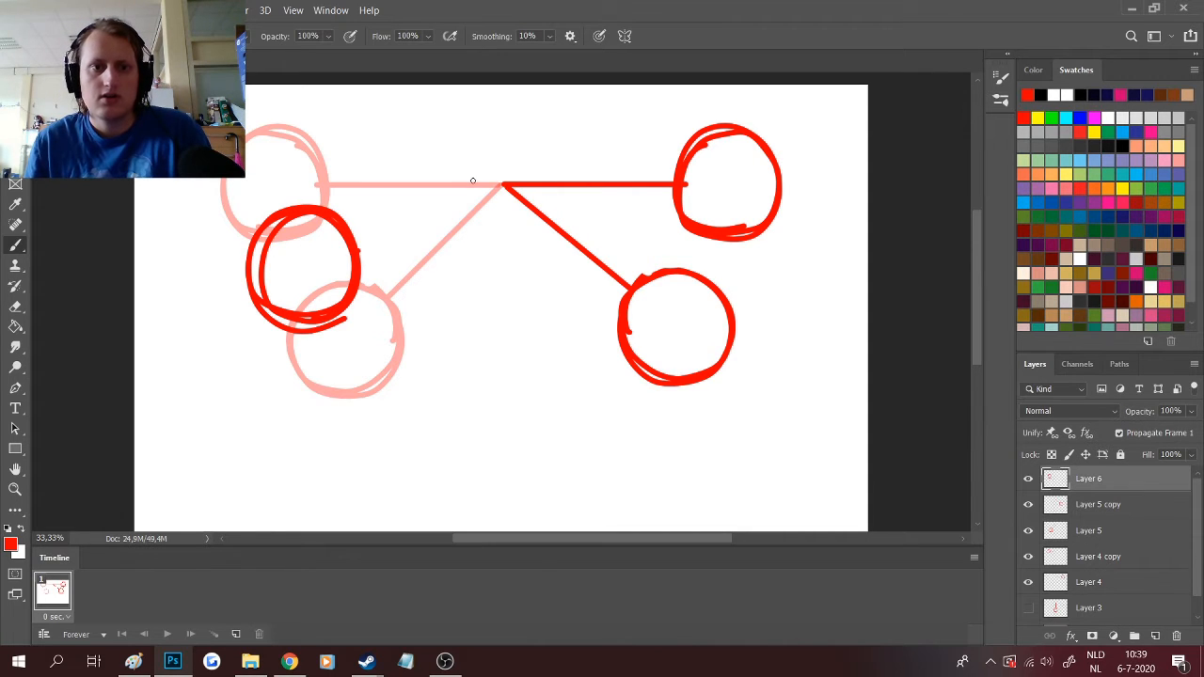
left_click(499, 186)
left_click(357, 249, "shift")
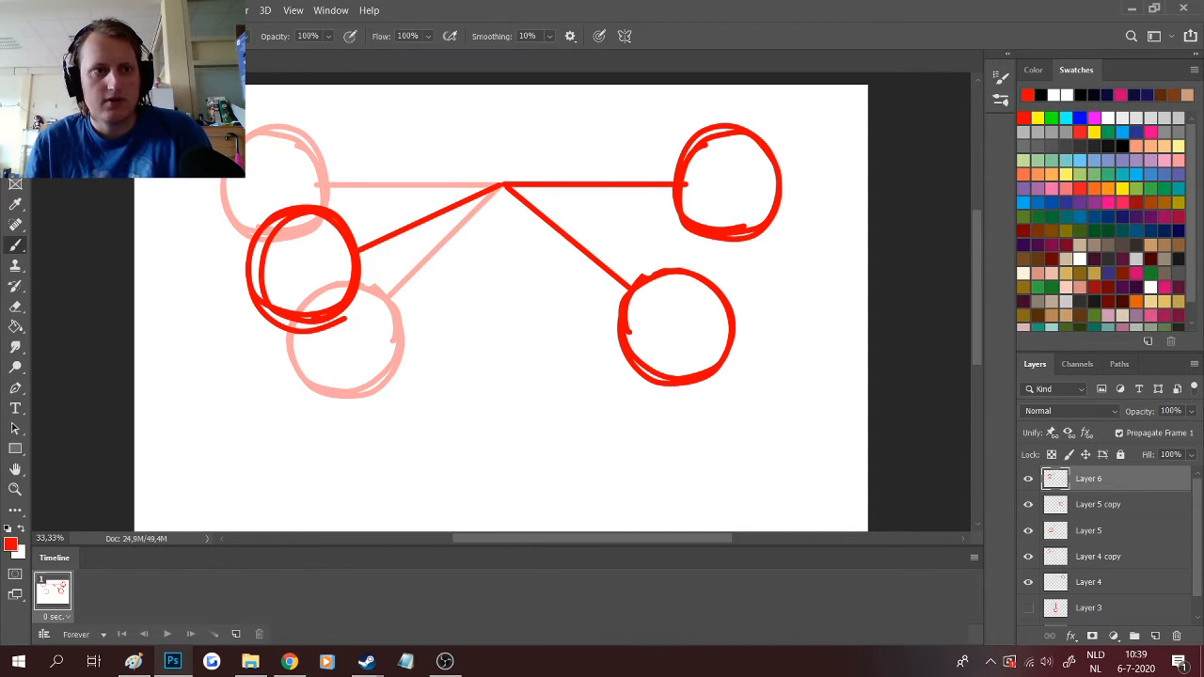
- Duplicate Layer 6, flip the copy horizontally and place it on the opposite side with its rod meeting the pivot
key("m")
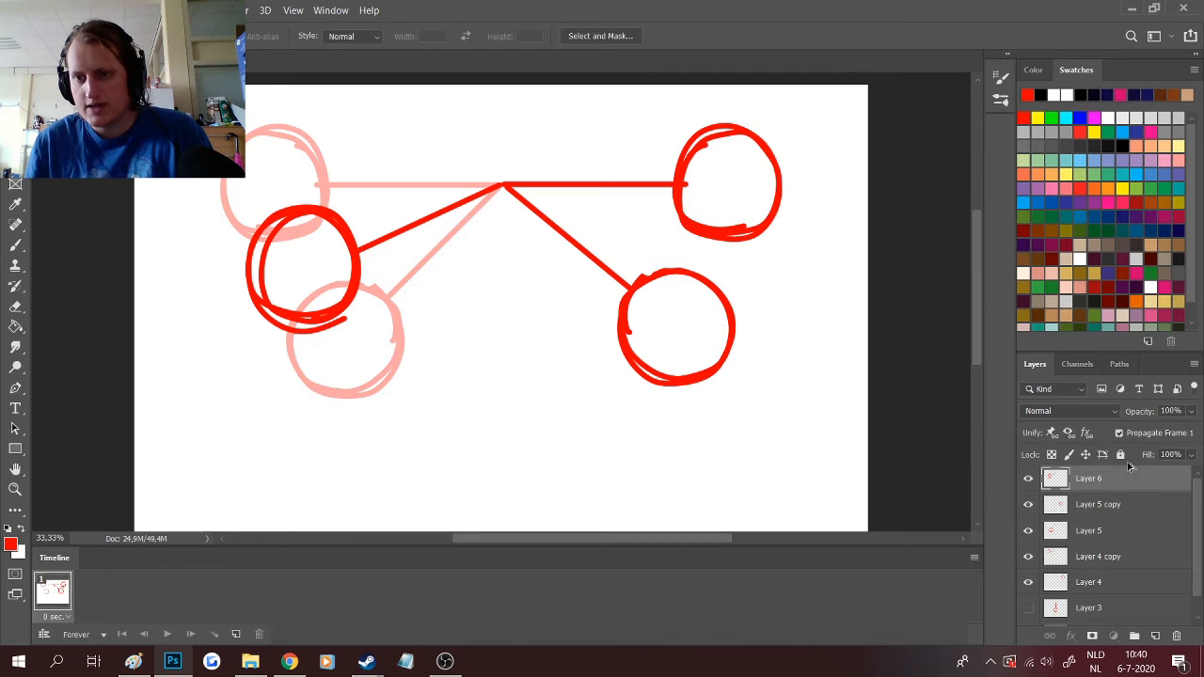
key("ctrl+j")
key("ctrl+t")
right_click(250, 269)
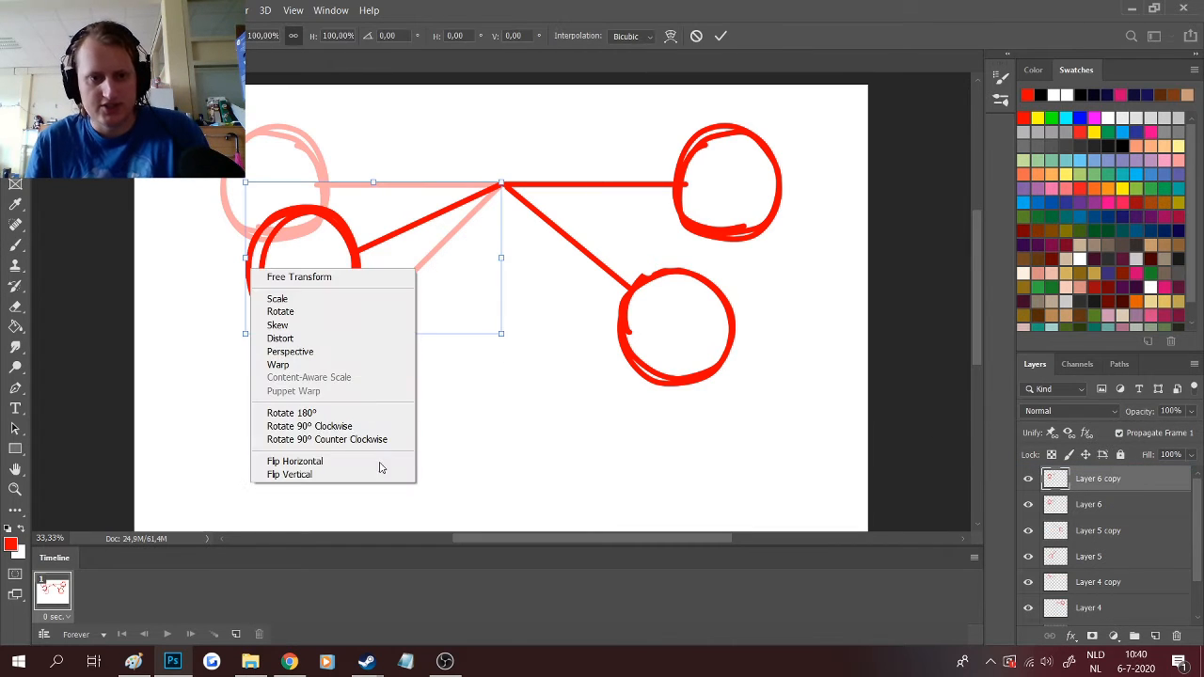
left_click(379, 463)
left_click_drag(422, 252, 687, 270)
key("Return")
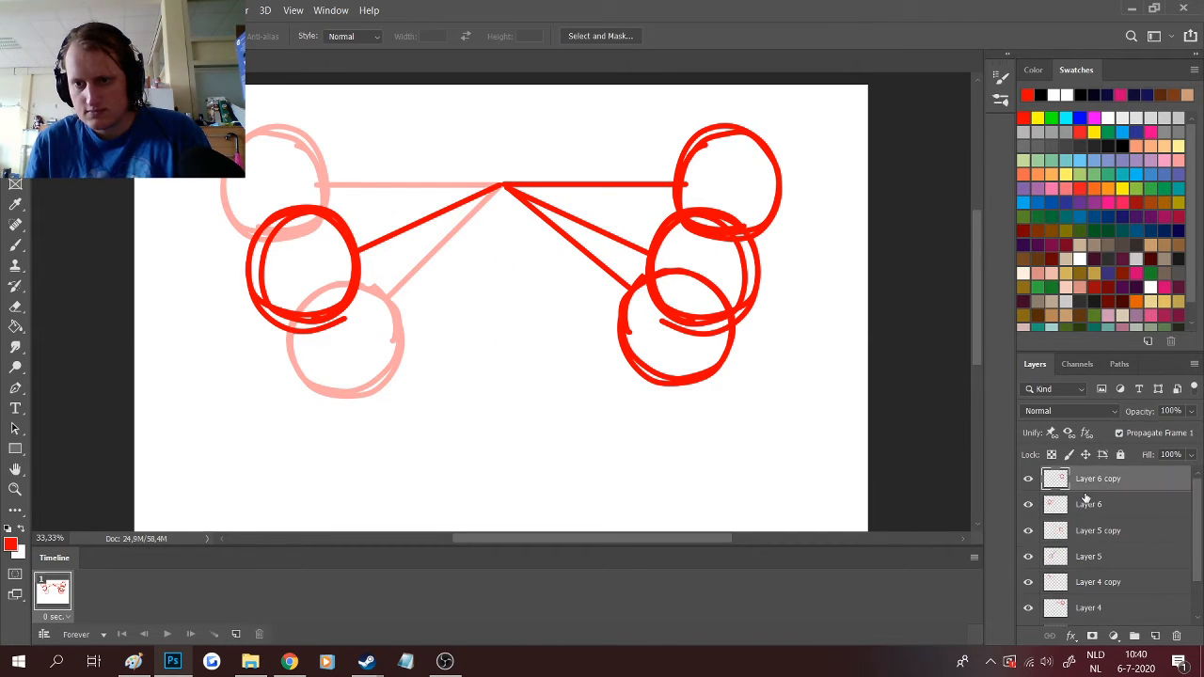
- Reorder the layers from top down as Layer 4 copy, Layer 5, Layer 6, Layer 3, Layer 5 copy, Layer 6 copy, Layer 4
scroll(1044, 503, "down", 2)
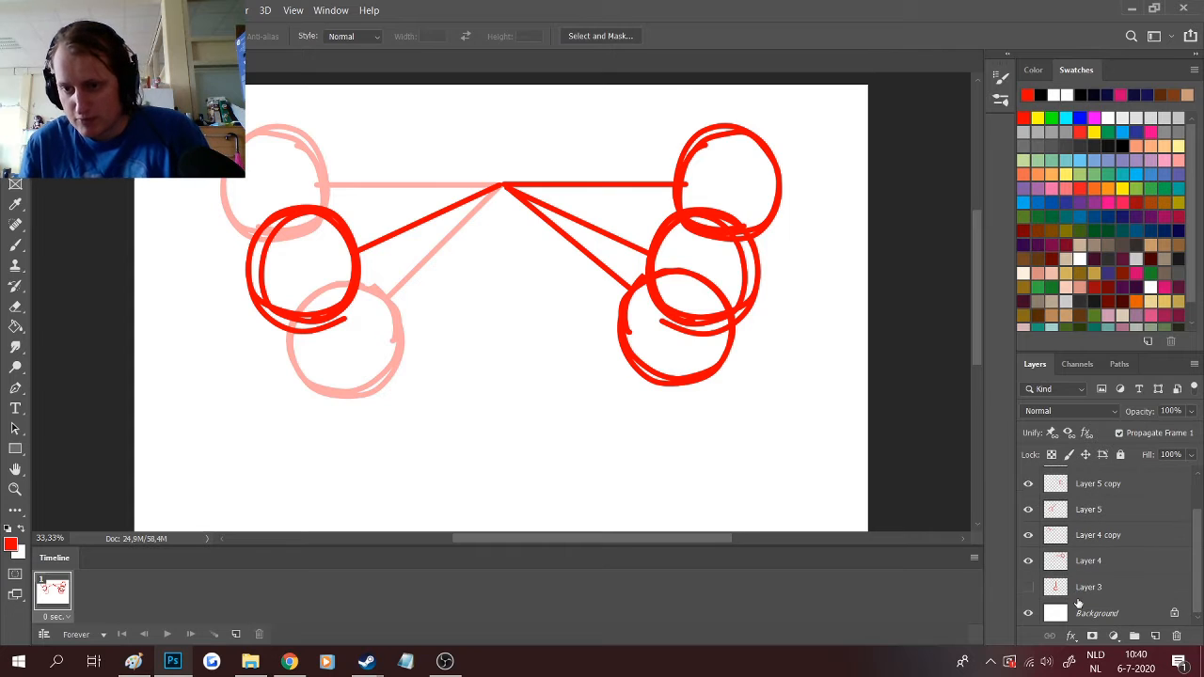
left_click(1087, 588)
scroll(1110, 553, "up", 2)
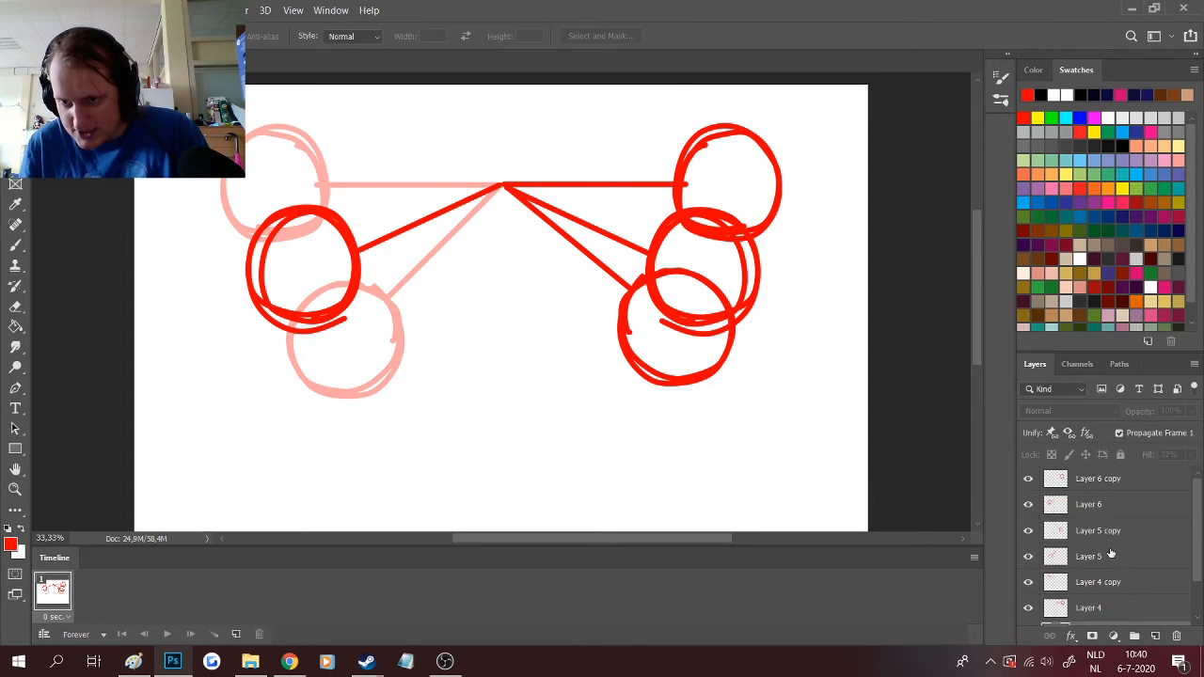
left_click_drag(1104, 582, 1134, 470)
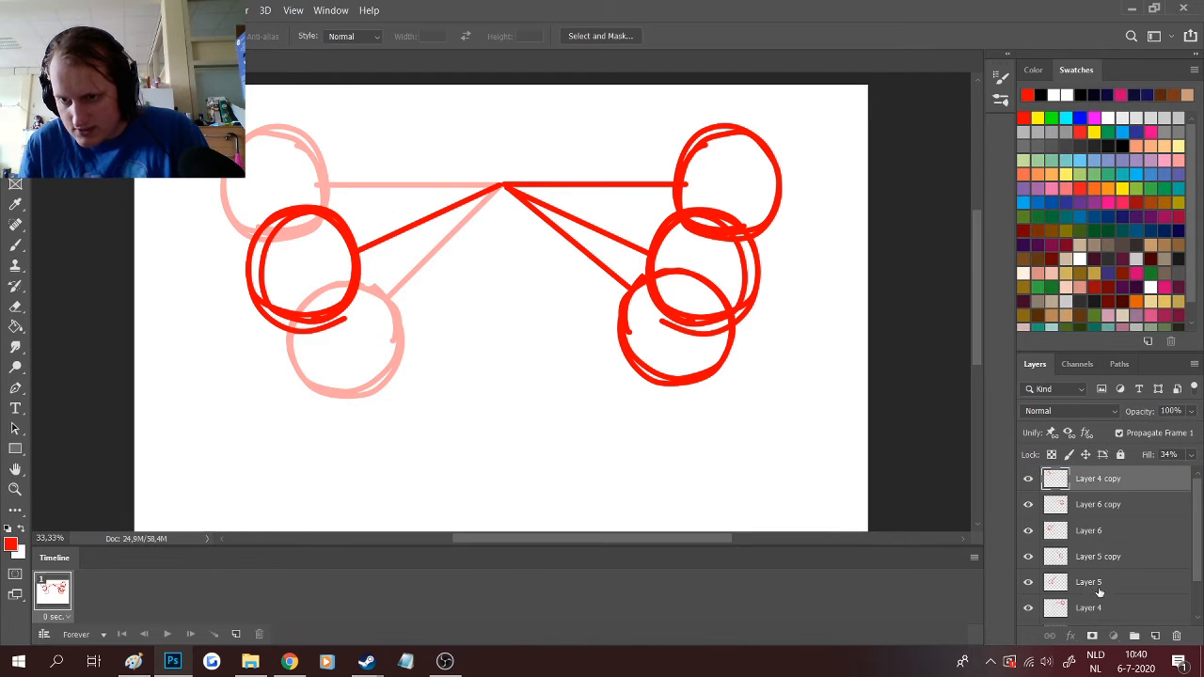
left_click_drag(1100, 576, 1105, 498)
left_click_drag(1107, 556, 1120, 518)
scroll(1110, 568, "down", 3)
left_click_drag(1093, 586, 1105, 546)
scroll(1096, 564, "down", 1)
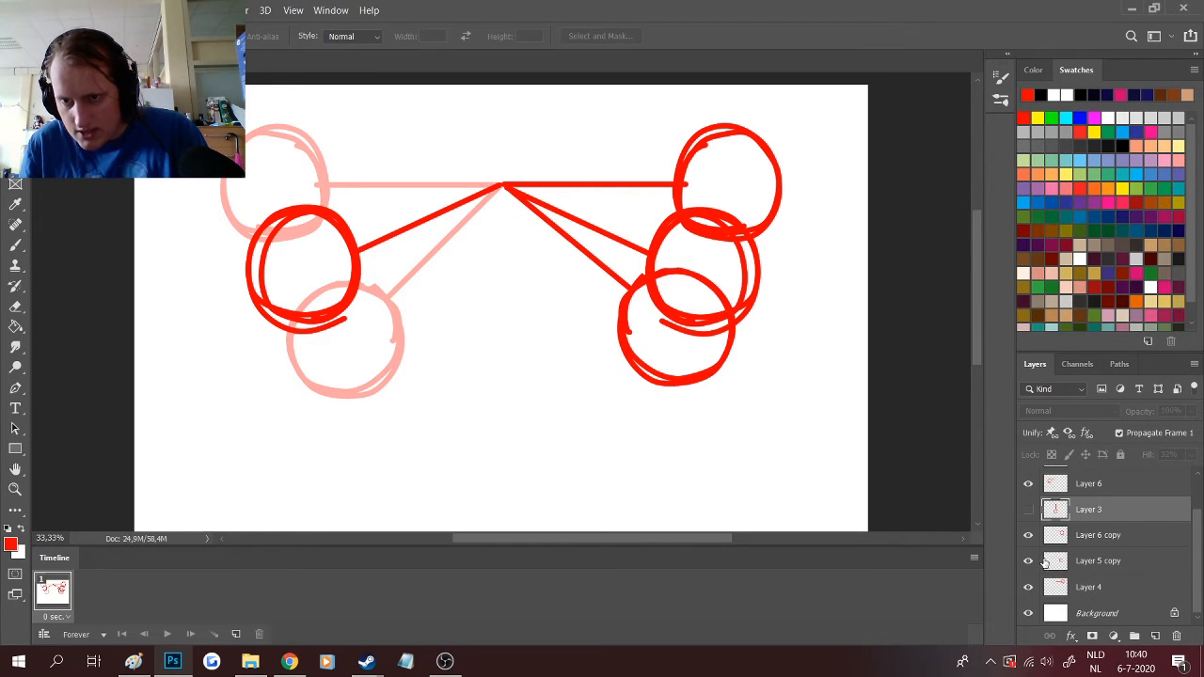
left_click_drag(1096, 563, 1113, 524)
scroll(1089, 593, "up", 2)
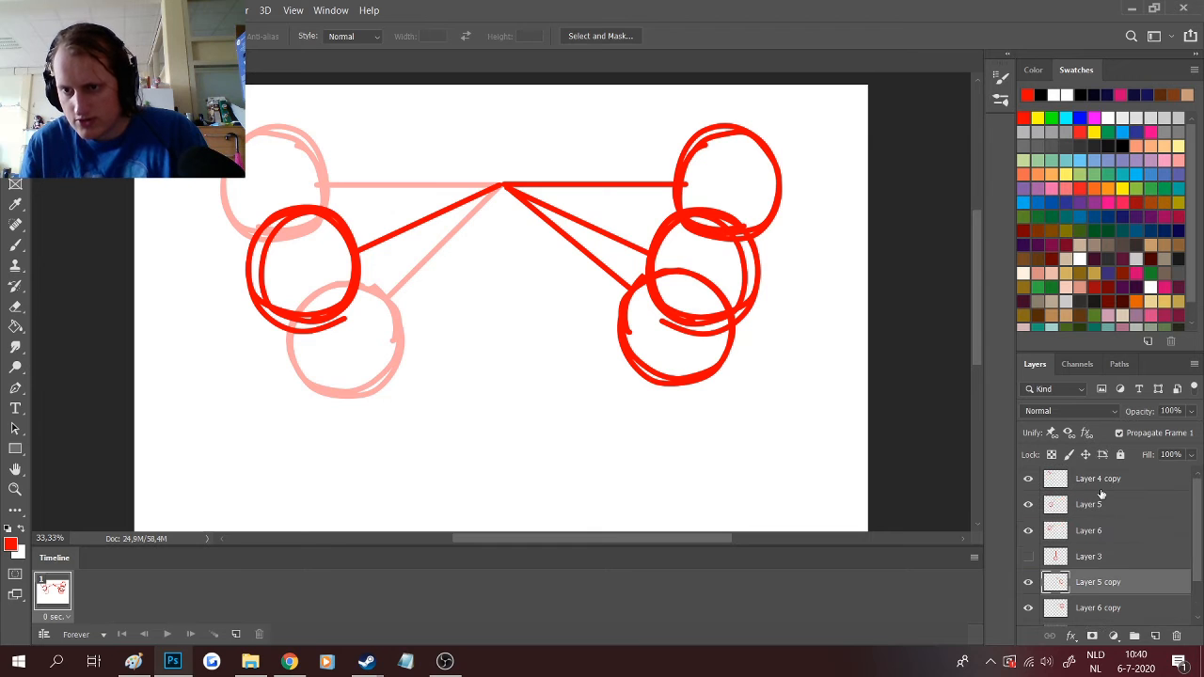
- Show Layer 3 and set the fill of all pendulum layers to 100%
left_click(1028, 556)
scroll(1054, 546, "down", 2)
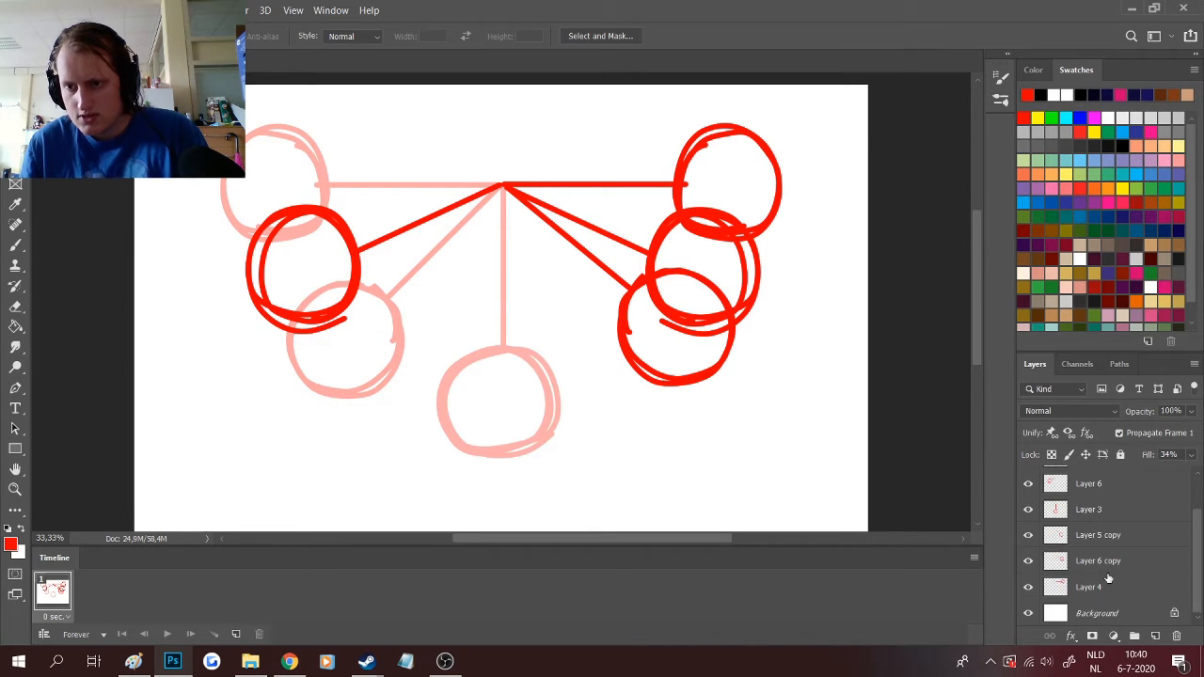
left_click(1103, 594, "shift")
left_click(1191, 455)
left_click(1189, 473)
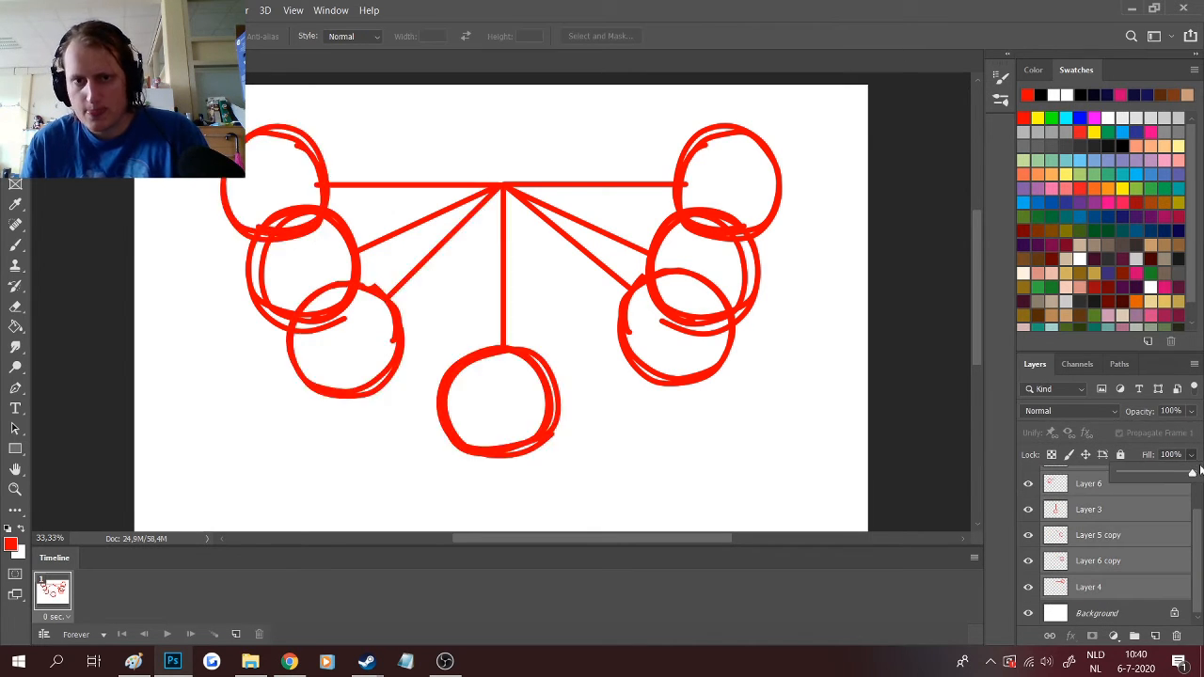
left_click(1111, 510)
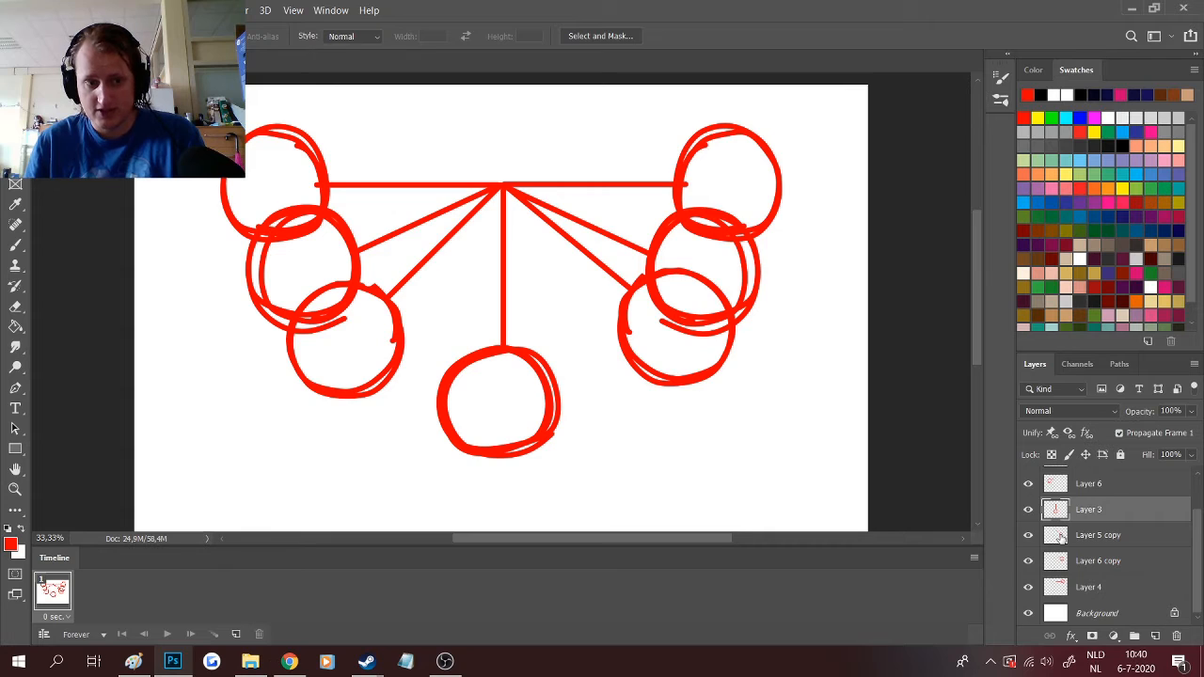
- Hide every pendulum layer except Layer 4 copy in frame 1, keeping the Background visible
scroll(1061, 536, "up", 2)
left_click(1027, 504)
left_click(1027, 530)
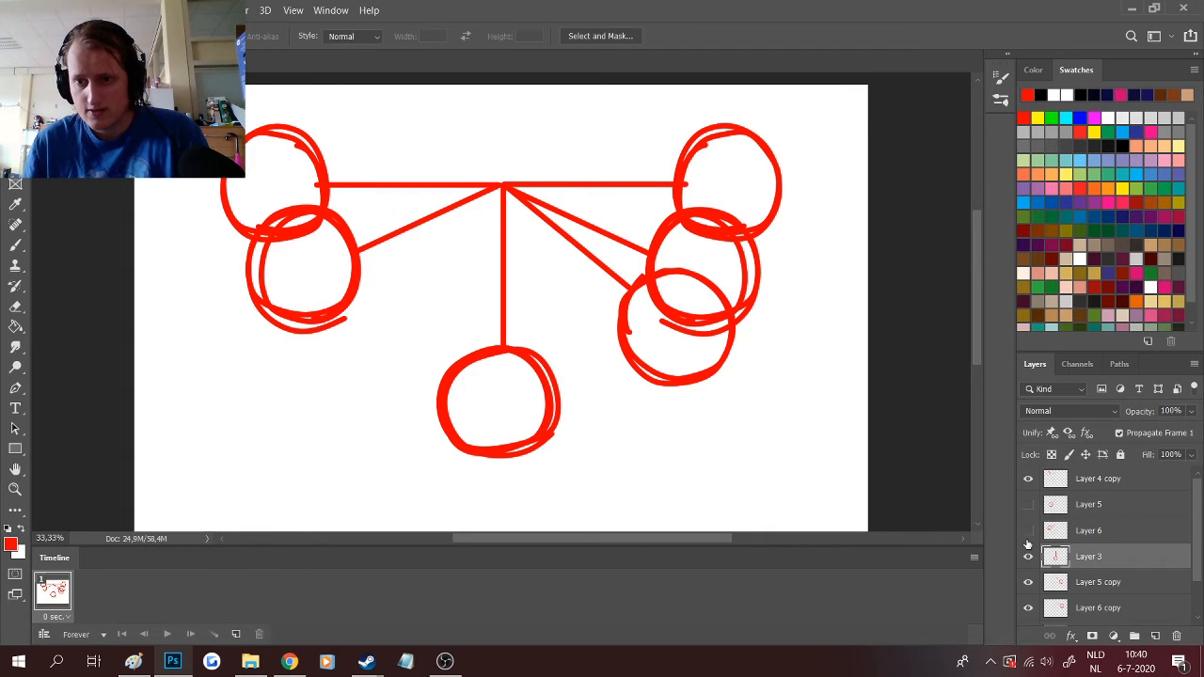
left_click(1027, 556)
left_click(1027, 582)
left_click(1027, 611)
scroll(1027, 614, "down", 2)
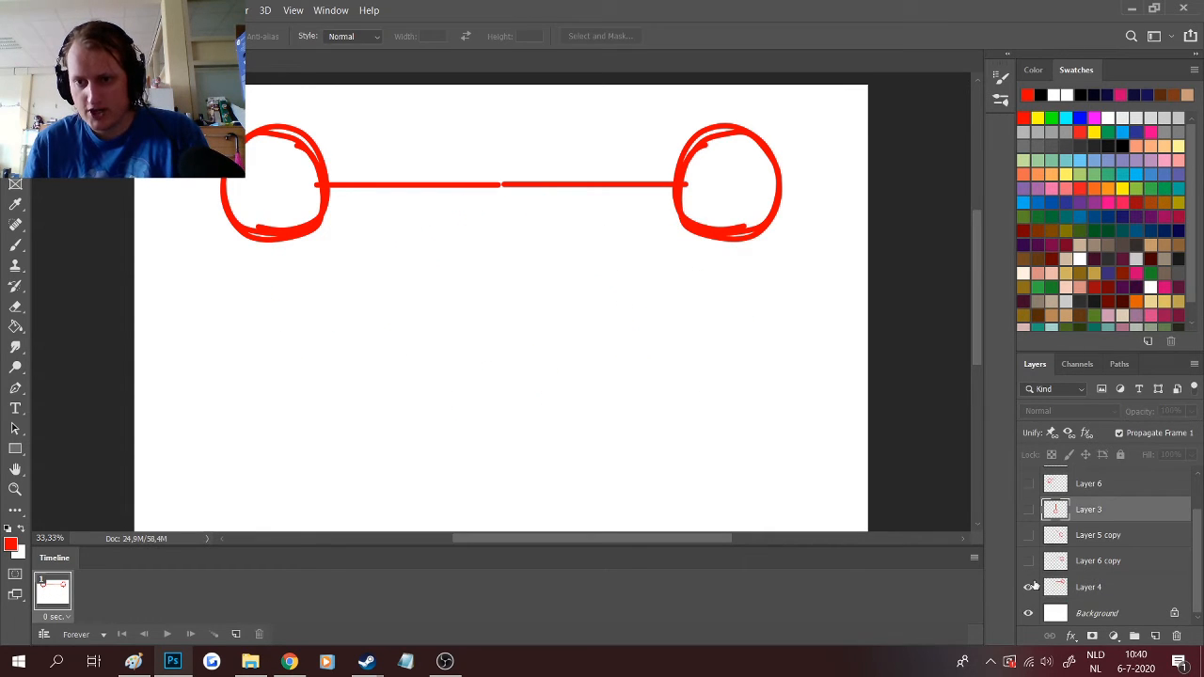
left_click(1029, 587)
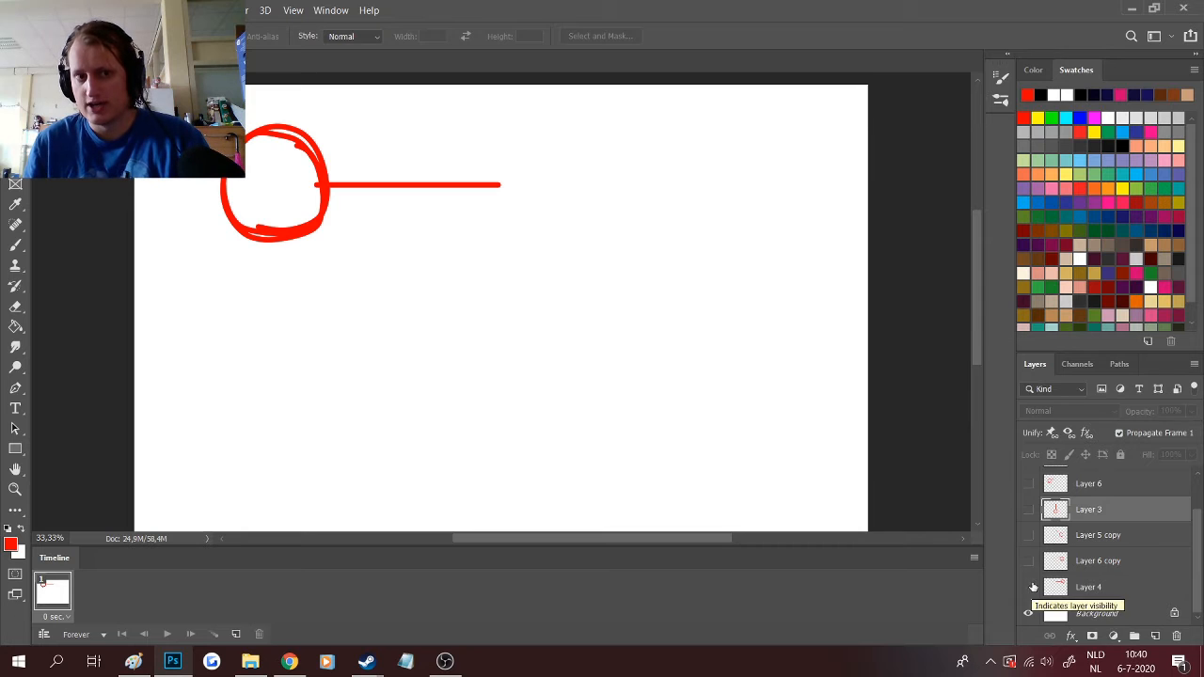
scroll(1033, 579, "up", 2)
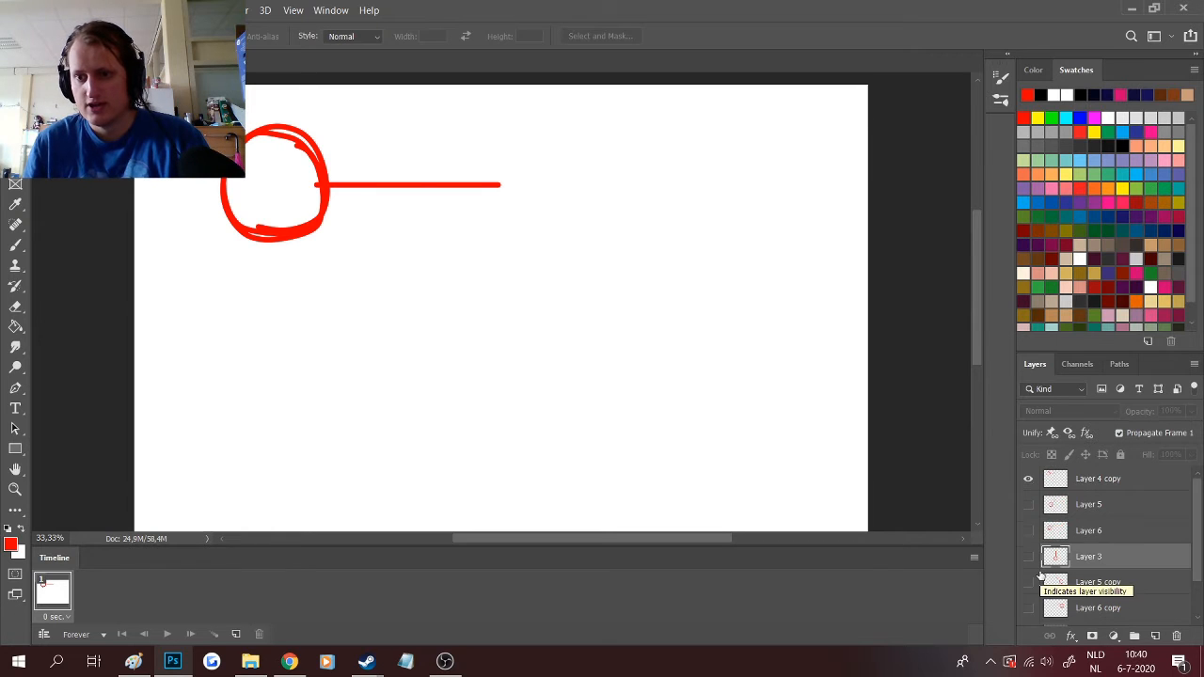
left_click(1027, 479)
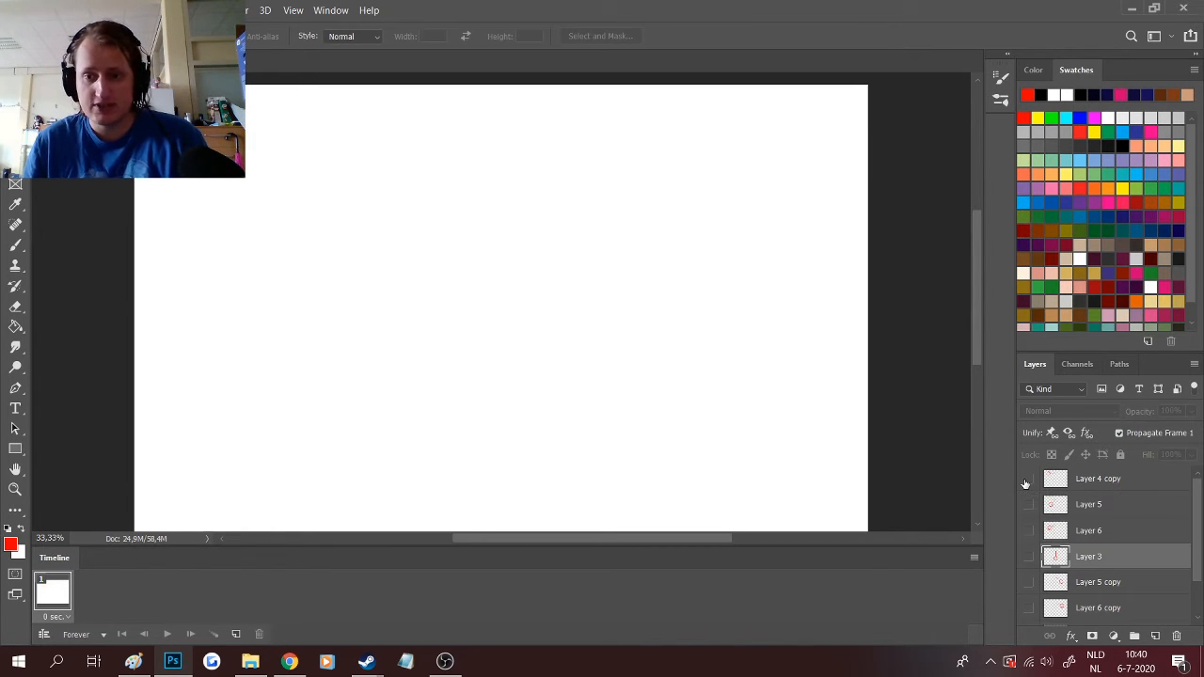
left_click(1027, 479)
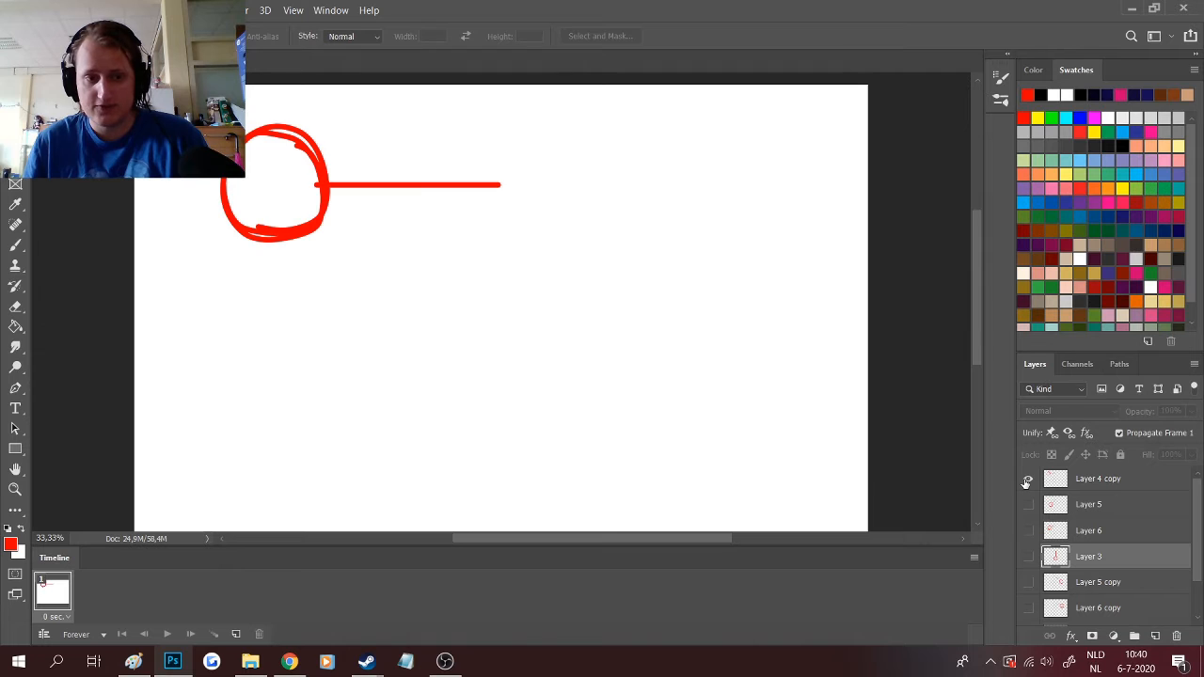
- Add eight frames after frame 1 in the Timeline
left_click(234, 634)
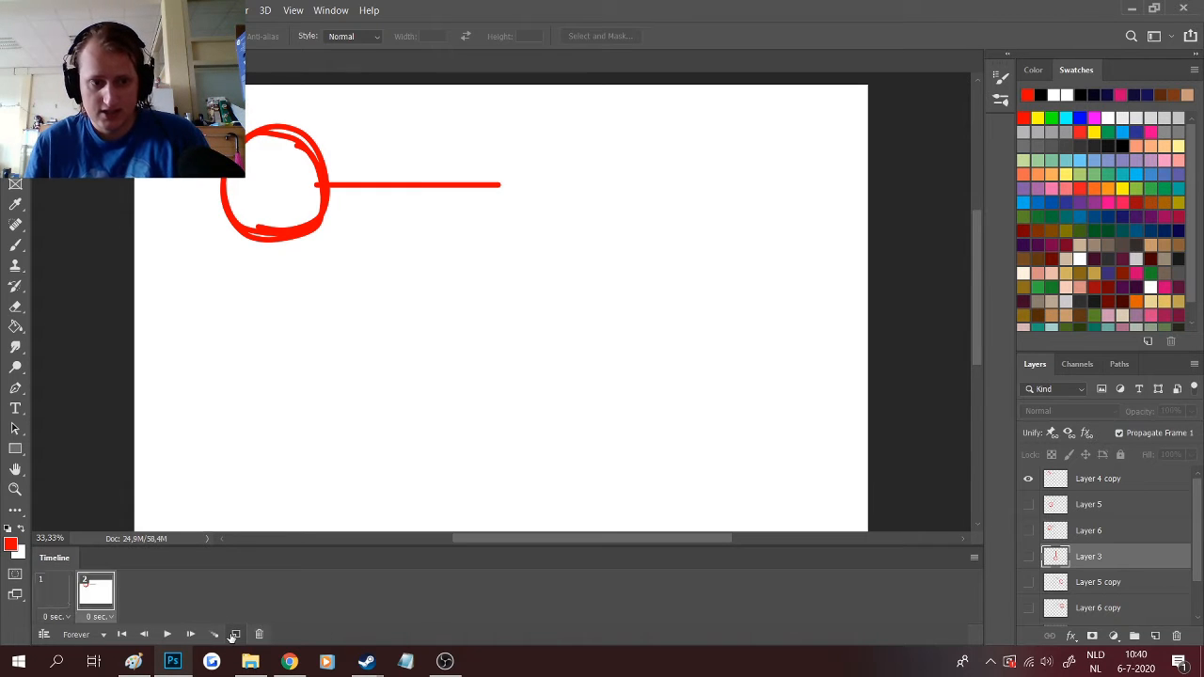
left_click(234, 634)
left_click(234, 634)
left_click(234, 634)
left_click(234, 634)
left_click(234, 634)
left_click(234, 634)
left_click(234, 634)
- Replace Layer 4 copy with Layer 5 in frame 2 and show Layer 6 in frame 3
left_click(105, 616)
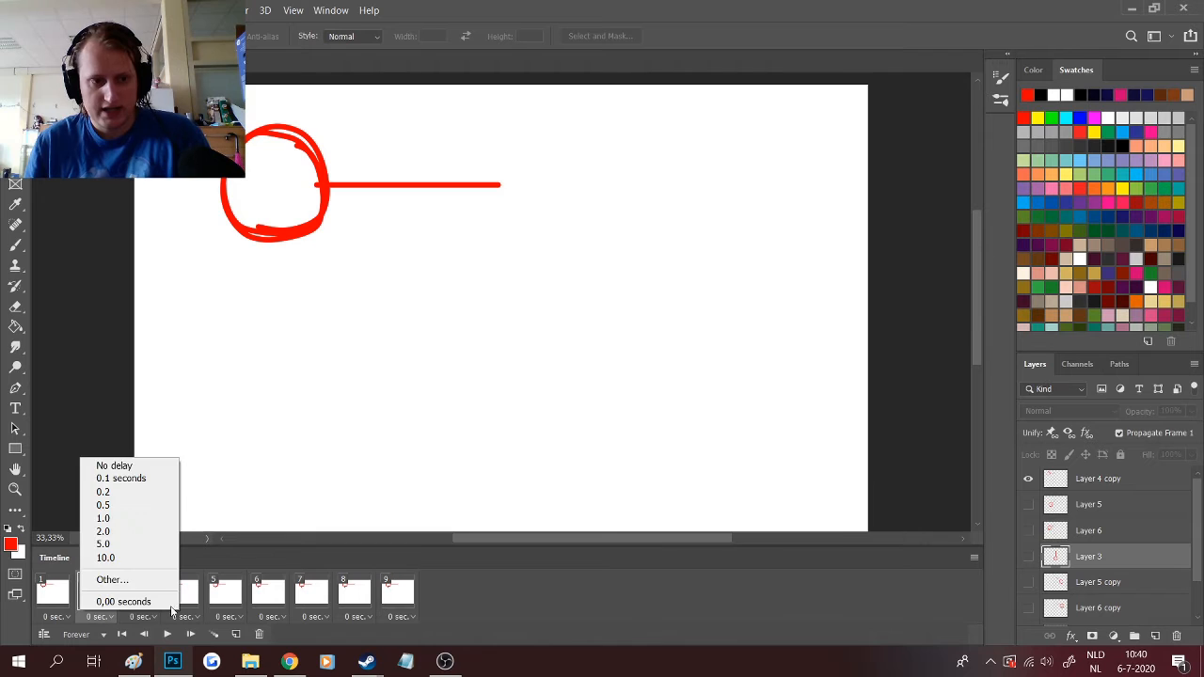
left_click(171, 607)
left_click(1028, 479)
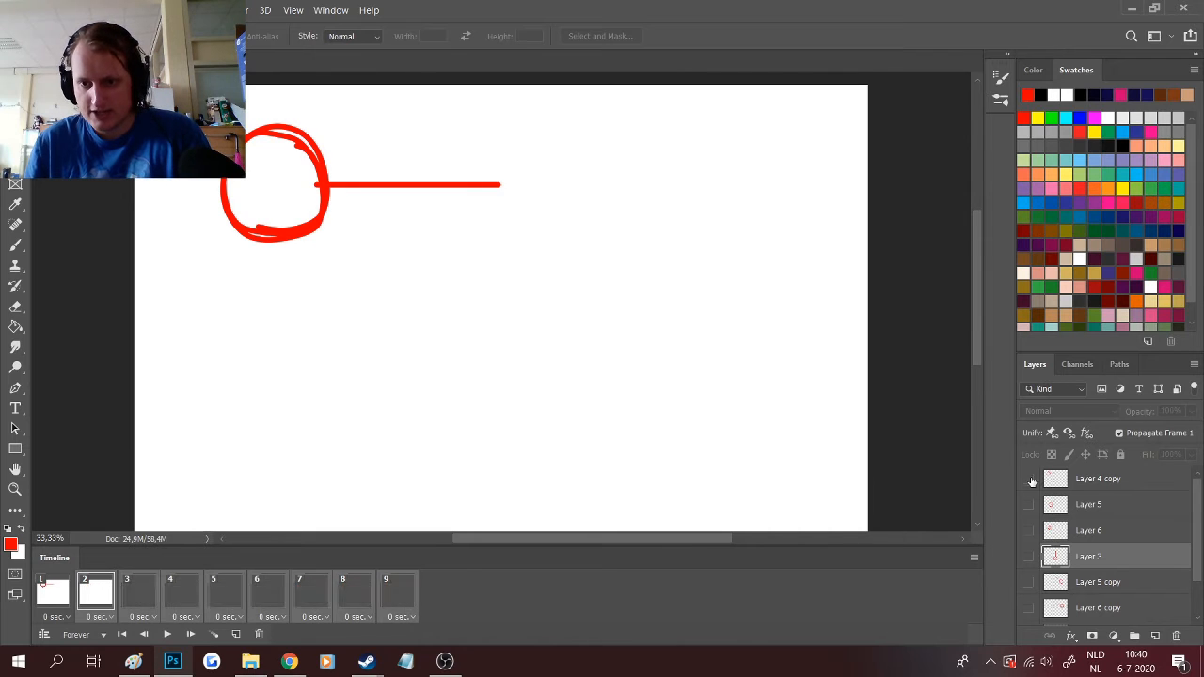
left_click(1028, 504)
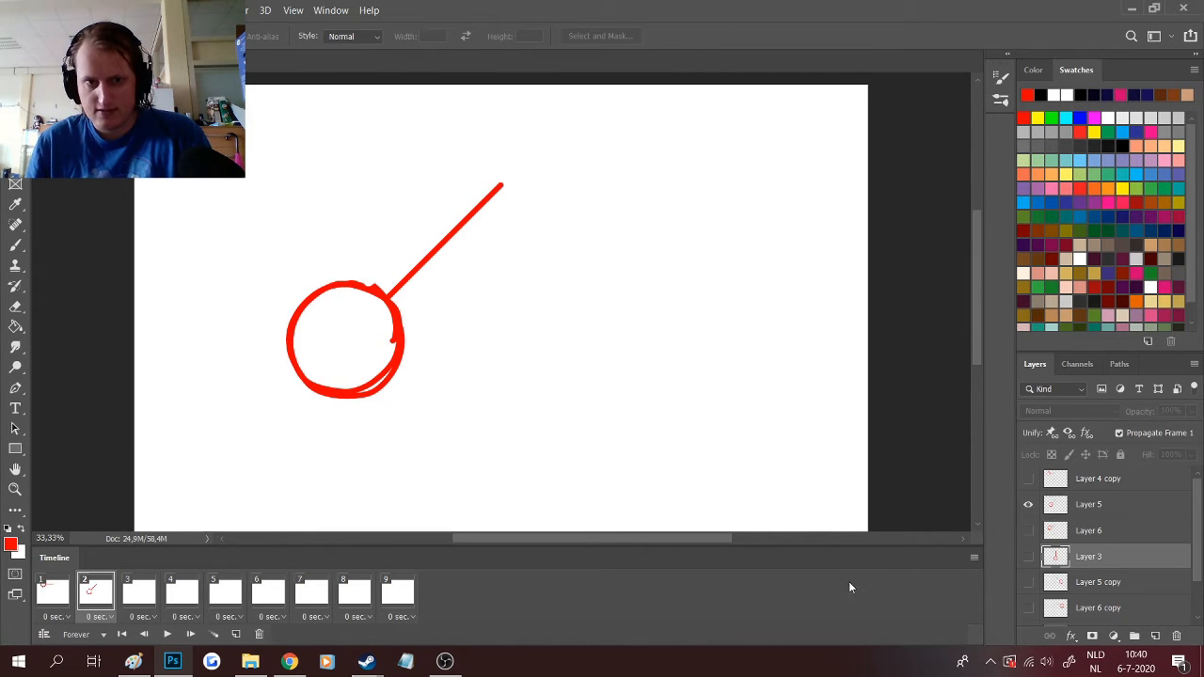
left_click(129, 592)
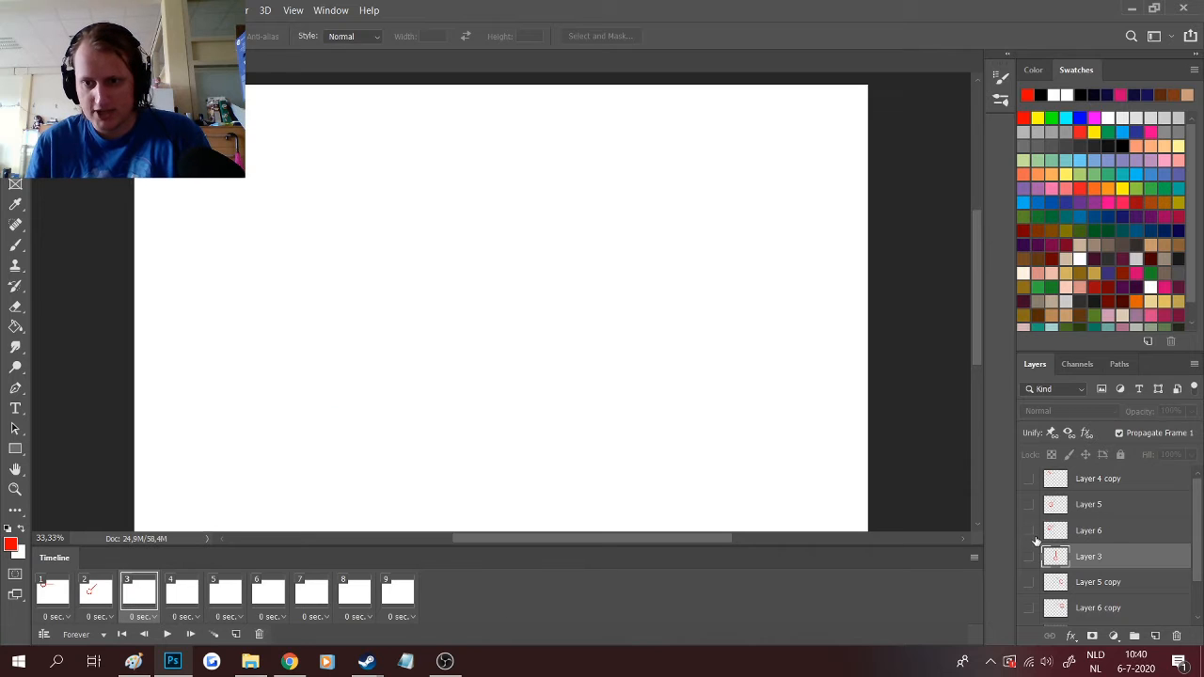
left_click(1028, 531)
- Return to frame 2 and move Layer 6 above Layer 5 in the layer order
left_click(92, 600)
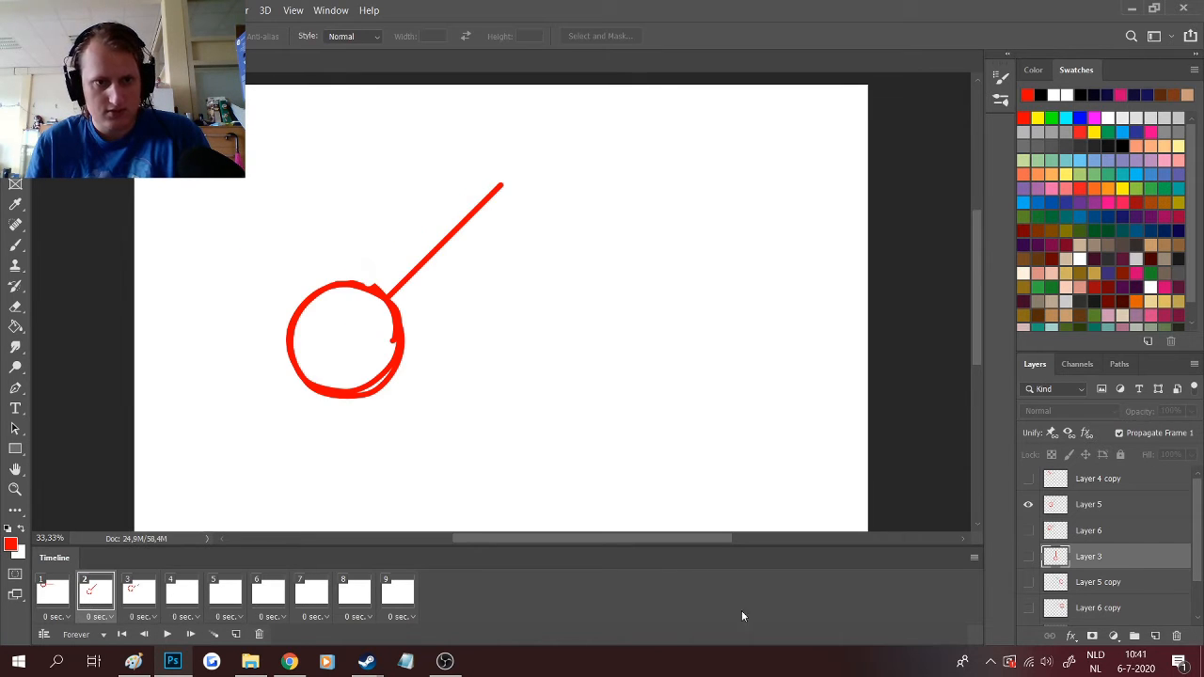
left_click_drag(1084, 532, 1126, 504)
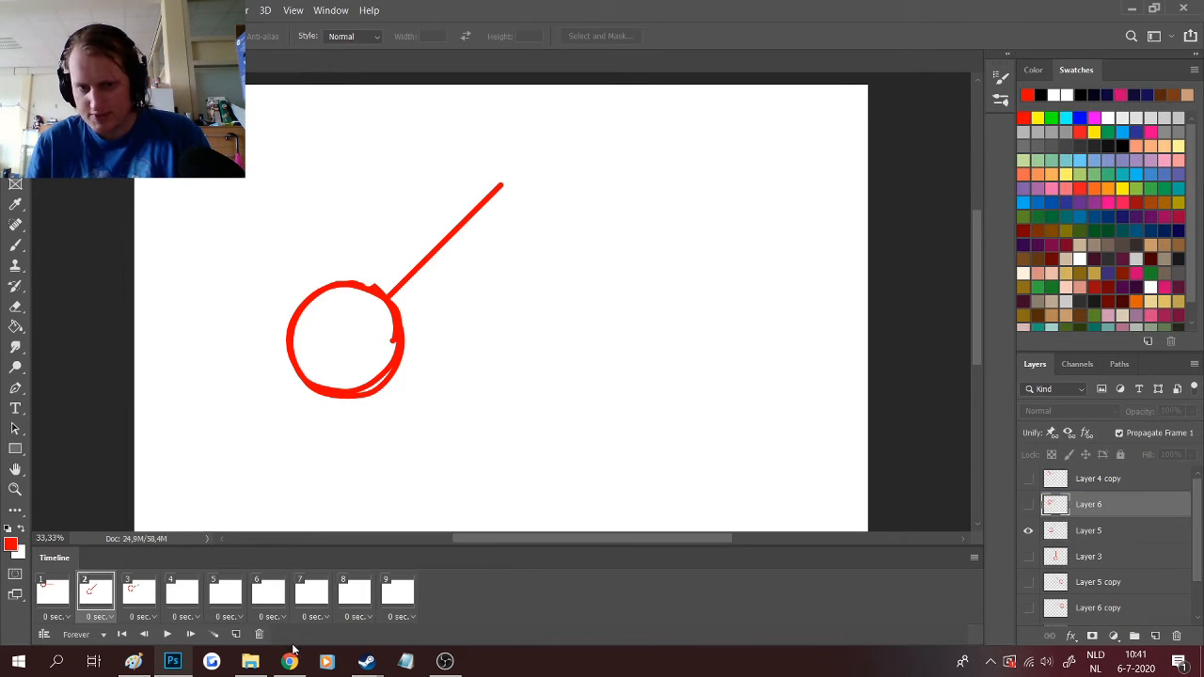
- Replace Layer 5 with Layer 6 in frame 2, and Layer 6 with Layer 5 in frame 3
left_click(1028, 532)
left_click(1028, 504)
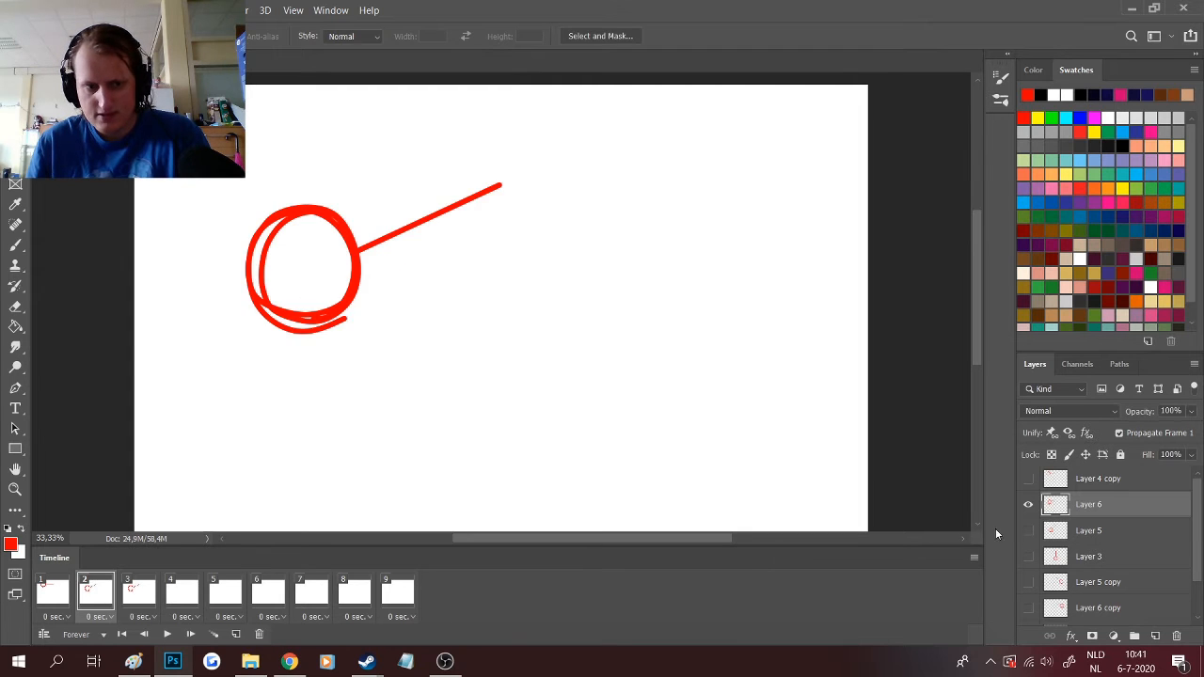
left_click(138, 590)
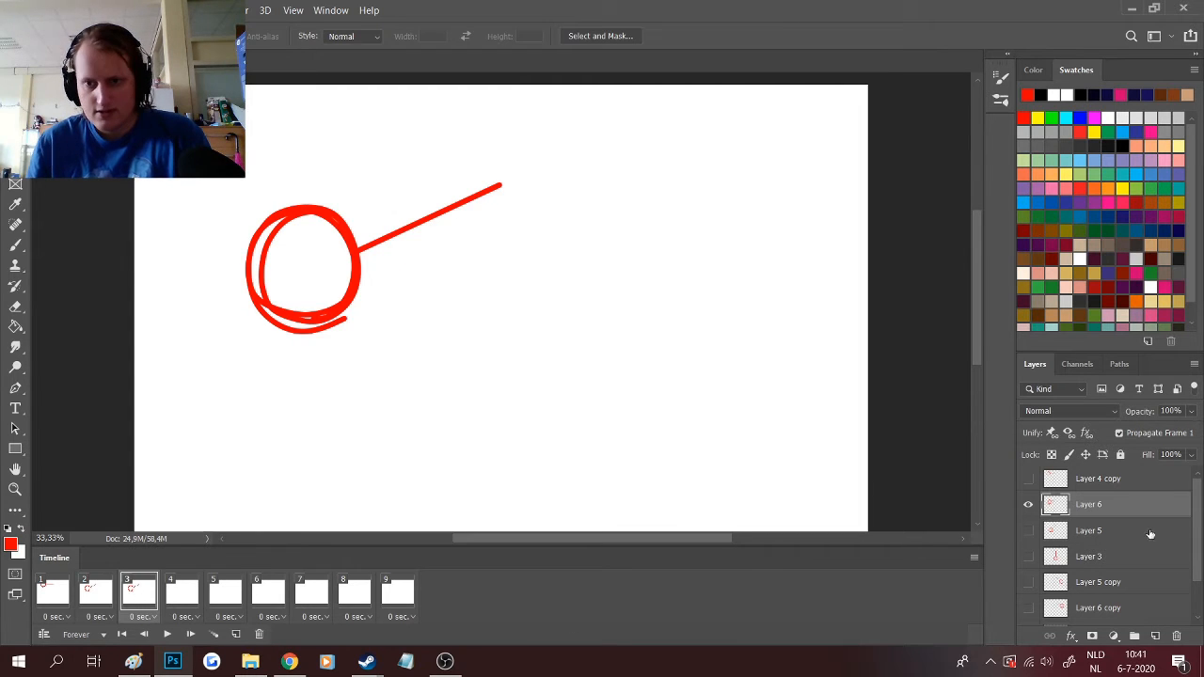
left_click(1028, 505)
left_click(1029, 531)
- Show Layer 3 in frame 4, Layer 5 copy in frame 5, Layer 6 copy in frame 6 and Layer 4 in frame 7
left_click(192, 606)
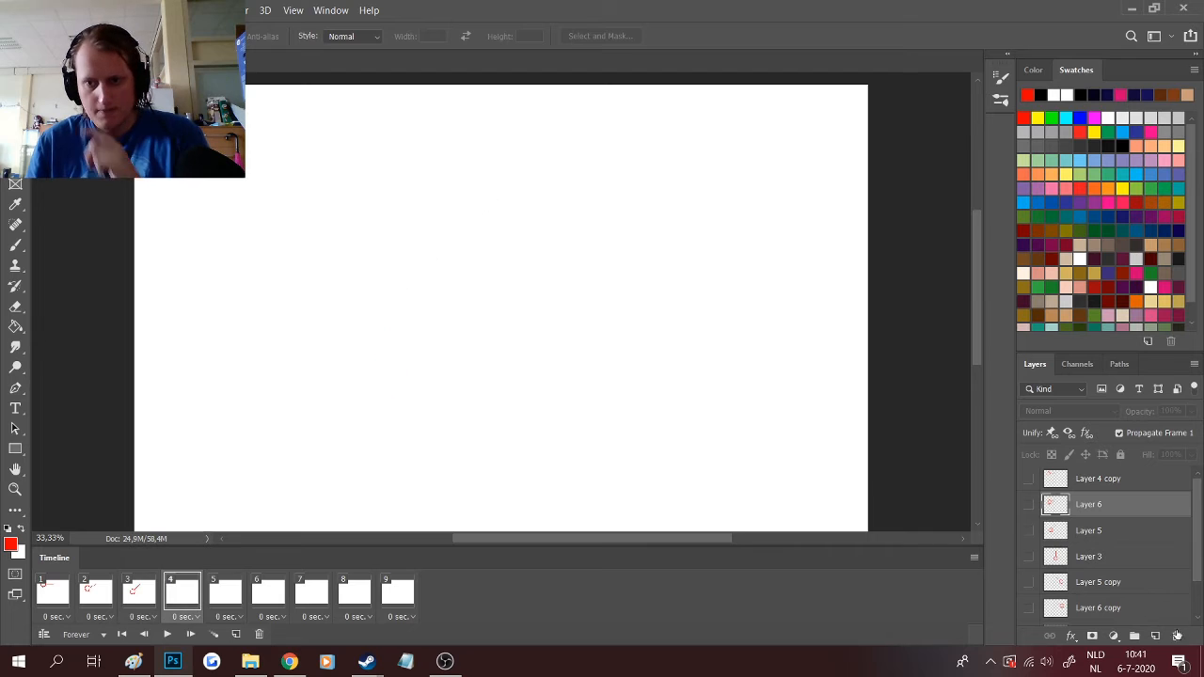
left_click(1028, 556)
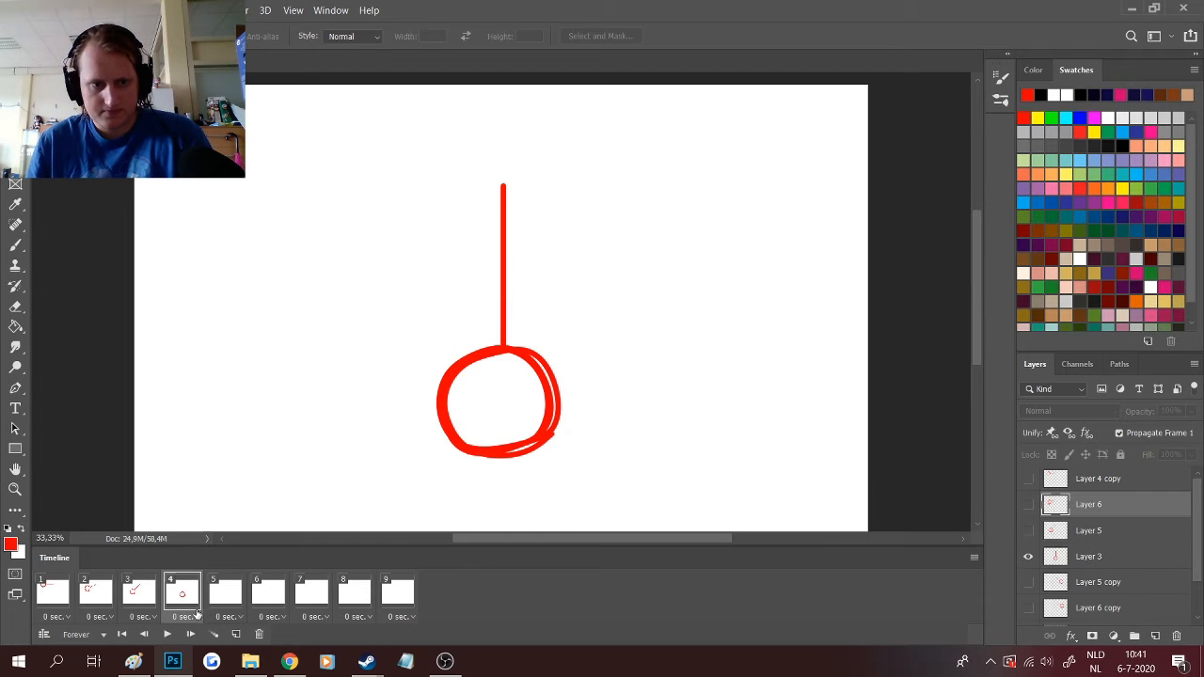
left_click(225, 602)
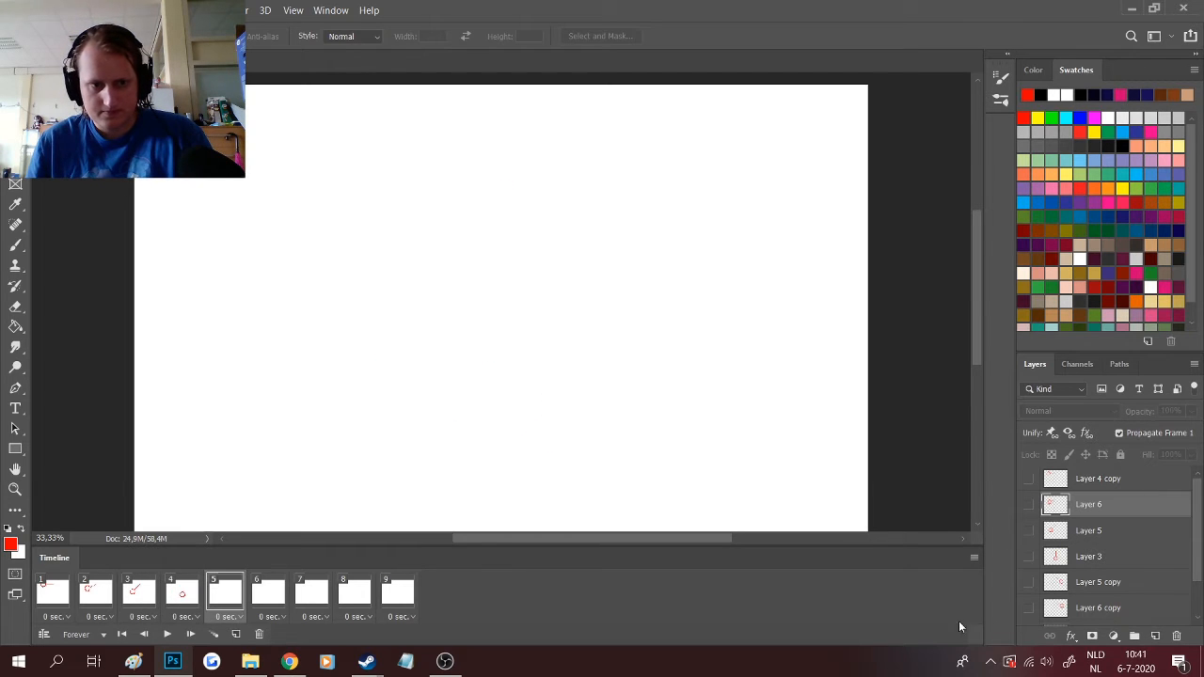
left_click(1028, 582)
left_click(263, 597)
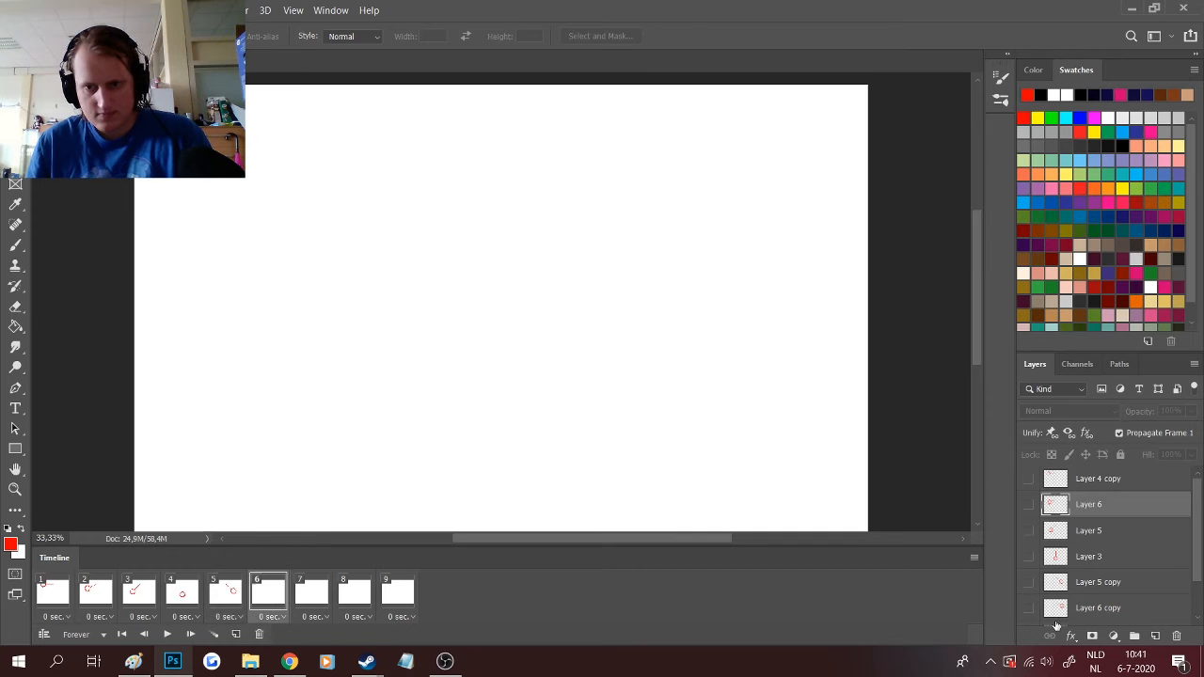
left_click(1027, 609)
left_click(318, 600)
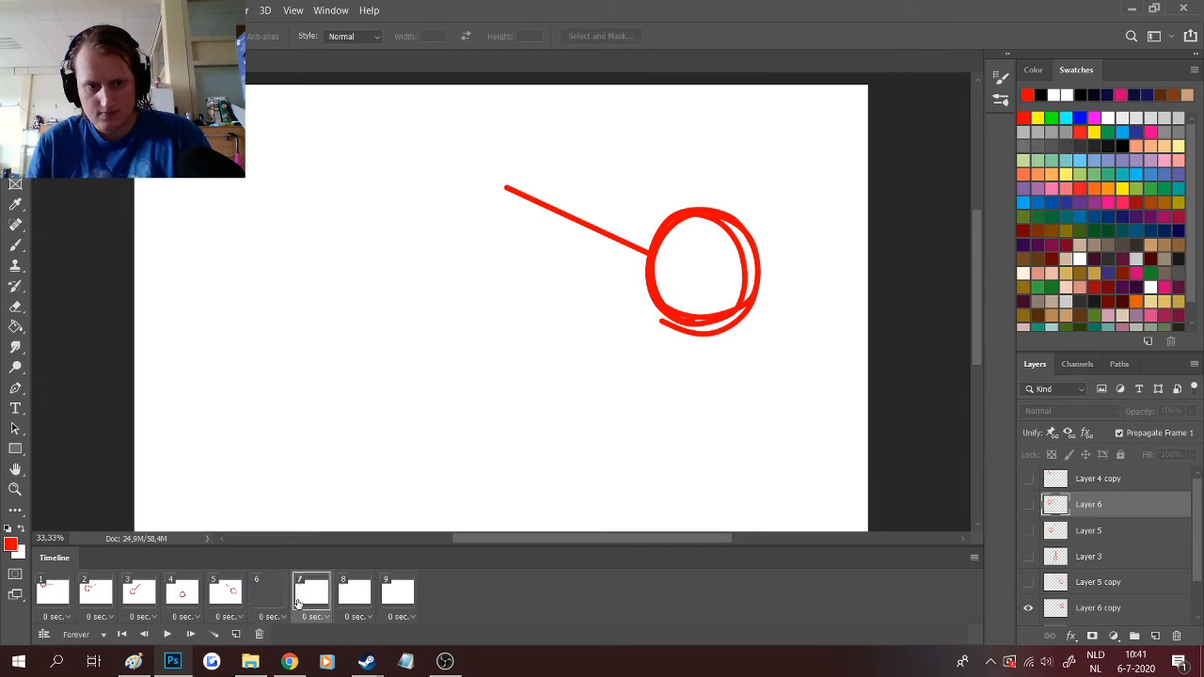
scroll(1056, 558, "down", 1)
left_click(1028, 608)
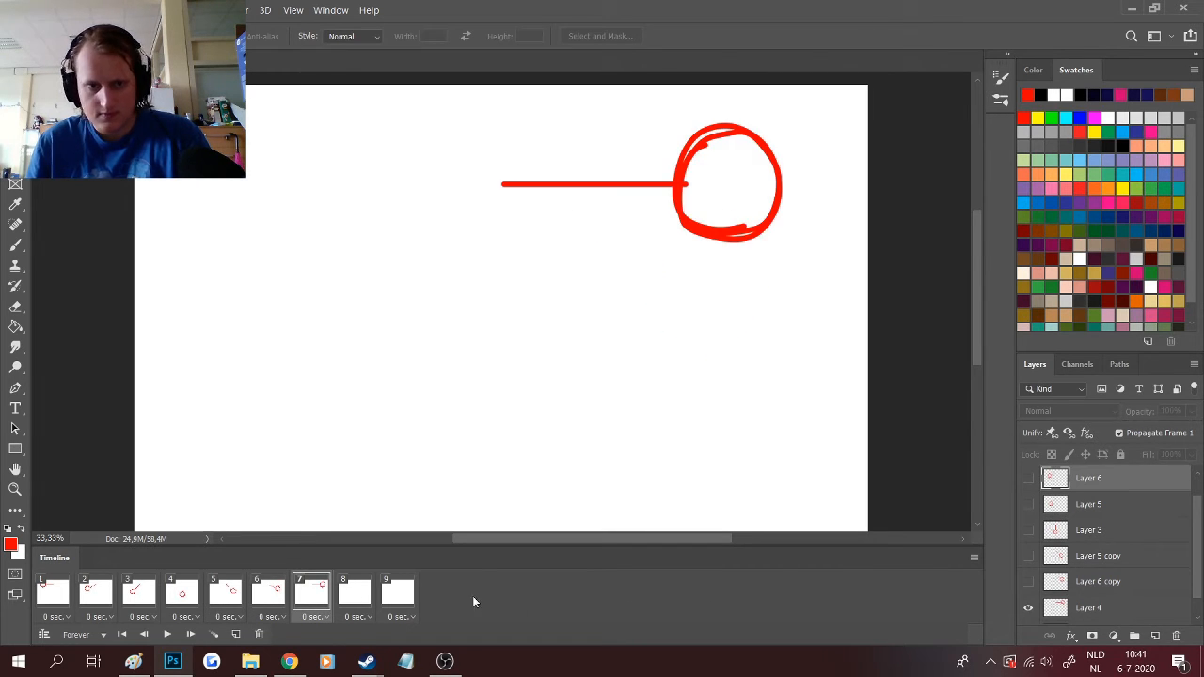
- Add three more blank frames after frame 8 in the Timeline by duplicating it
left_click(344, 590)
left_click(236, 634)
left_click(236, 634)
left_click(236, 634)
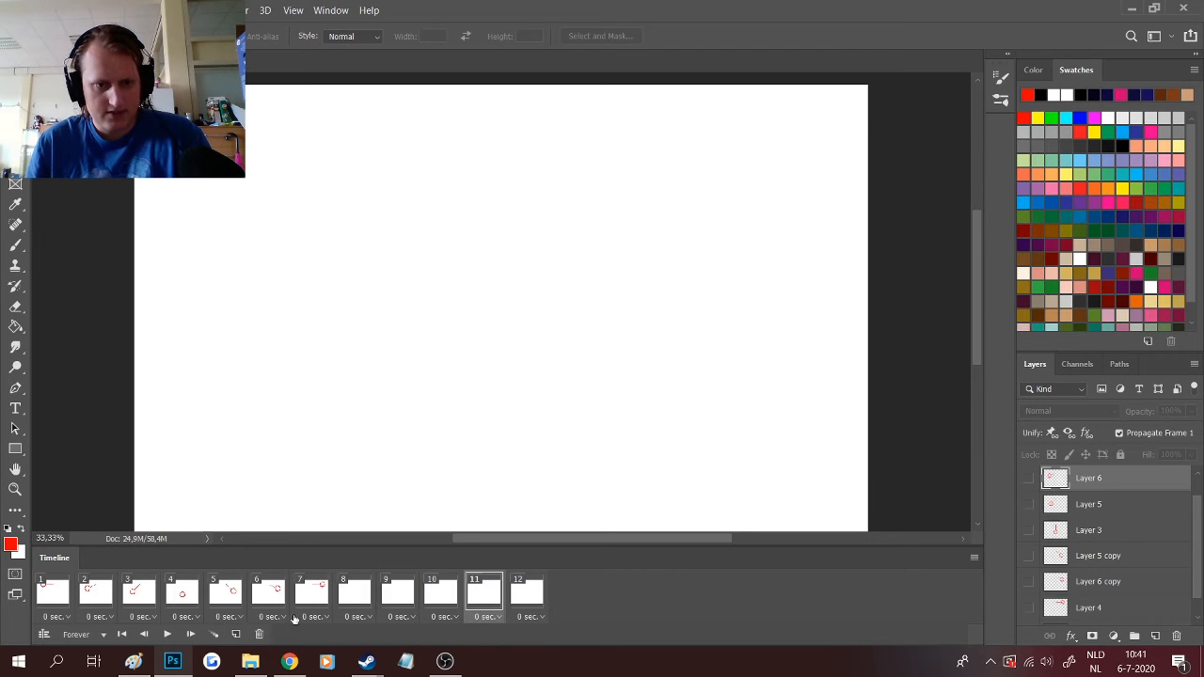
- Show Layer 6 copy in frame 8, Layer 5 copy in frame 9 and Layer 3 in frame 10 for the return swing
left_click(345, 599)
scroll(1031, 587, "down", 1)
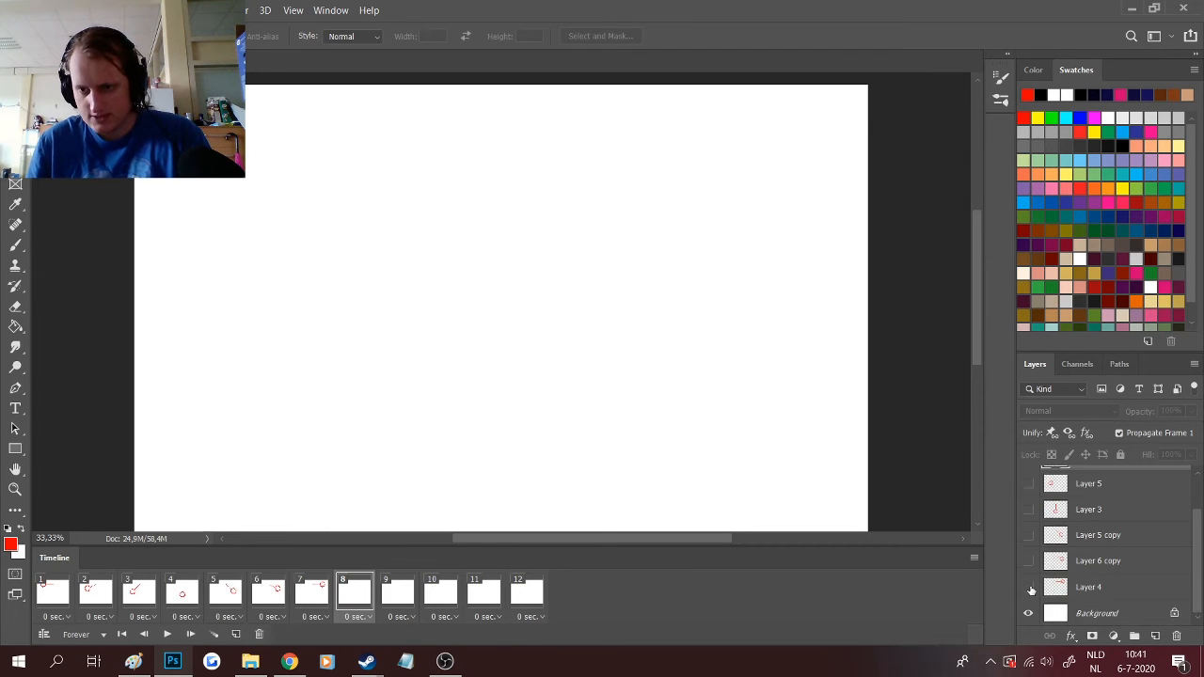
left_click(1028, 561)
left_click(405, 593)
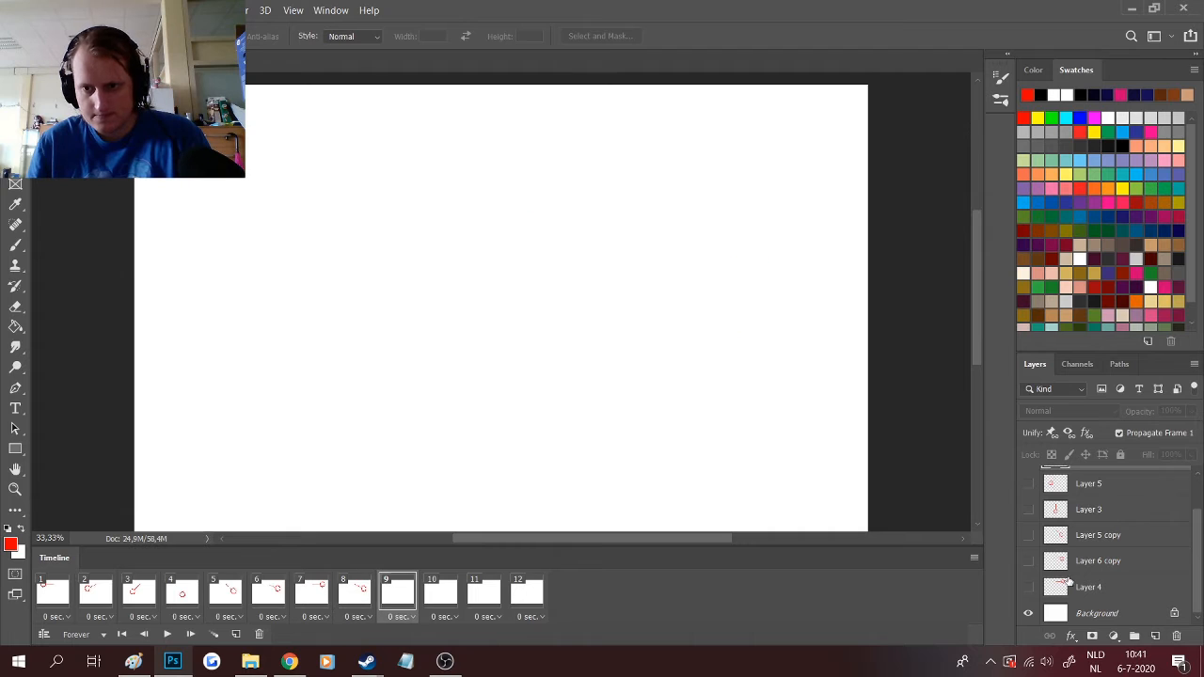
left_click(1027, 535)
left_click(442, 595)
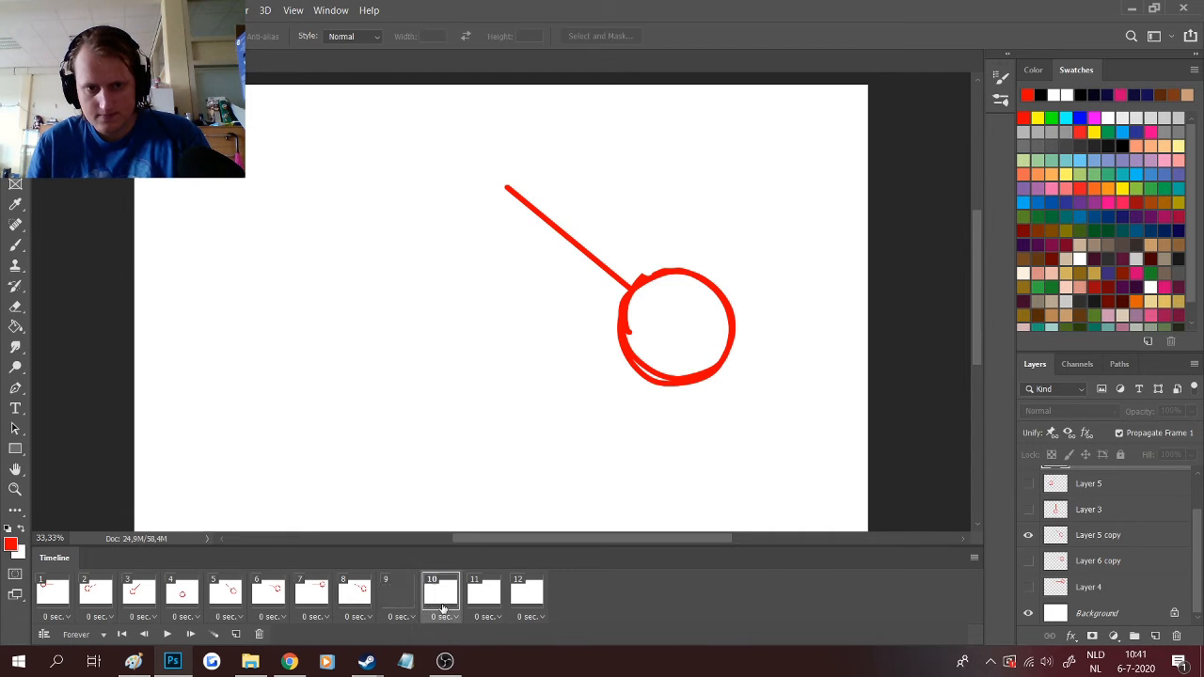
left_click(1028, 508)
- Show Layer 5 in frame 11 and Layer 6 in frame 12 to complete the return swing
left_click(484, 593)
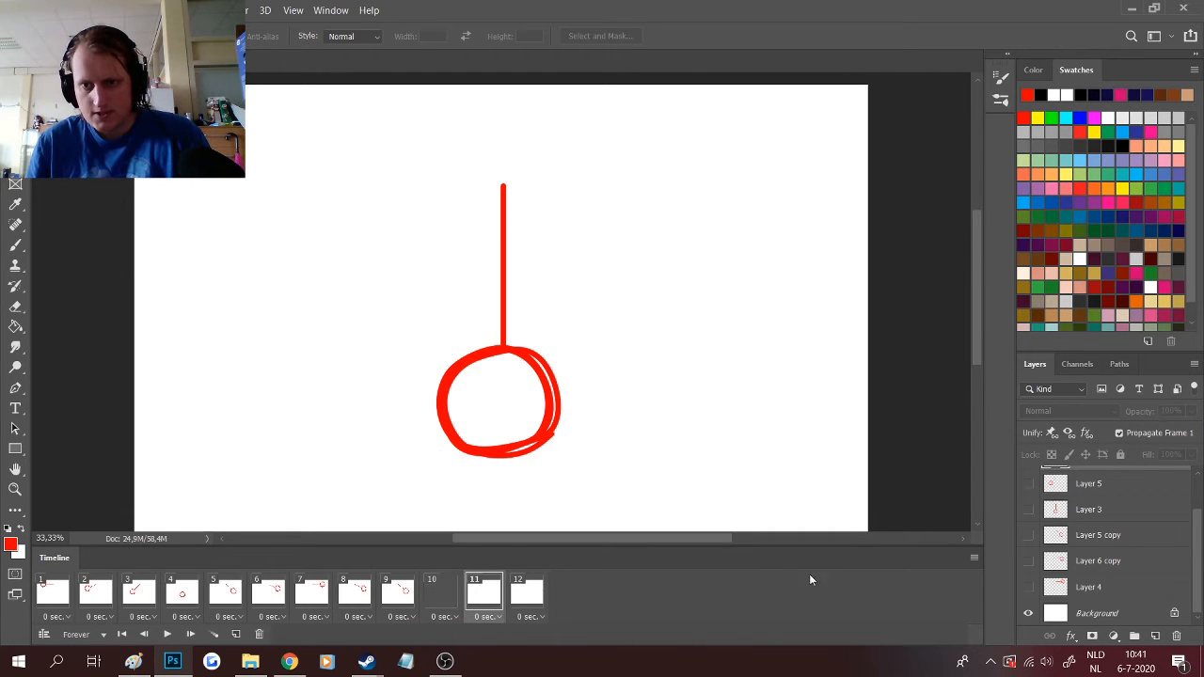
left_click(1028, 483)
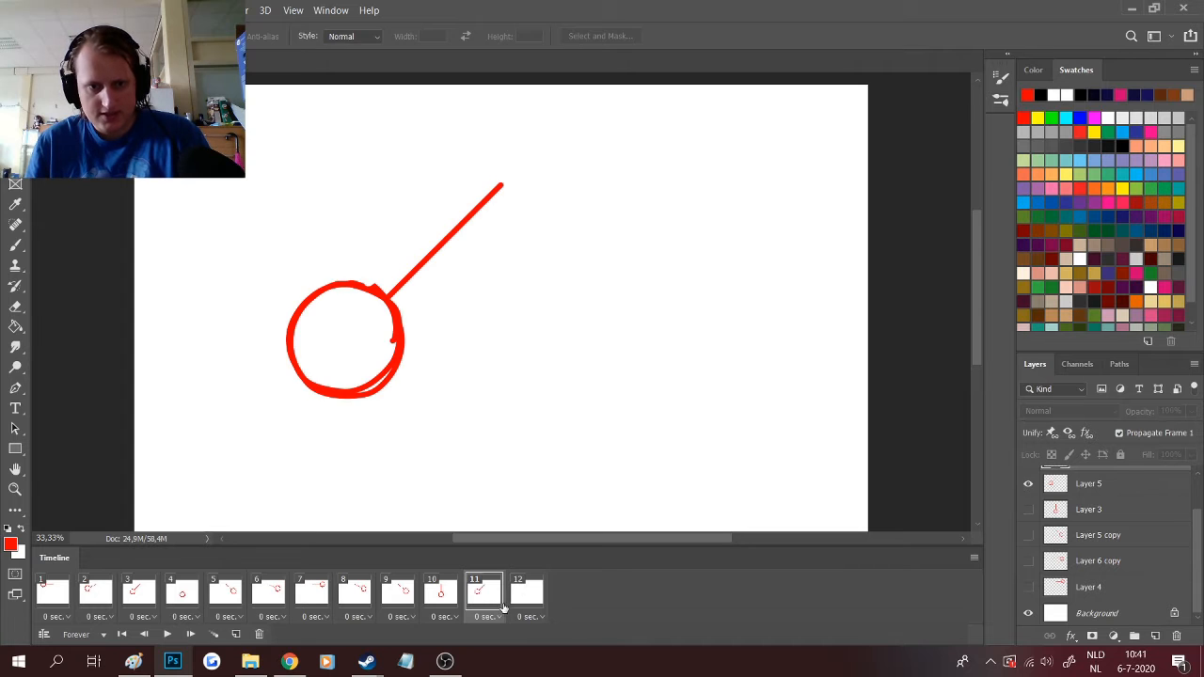
left_click(525, 592)
scroll(1065, 505, "up", 1)
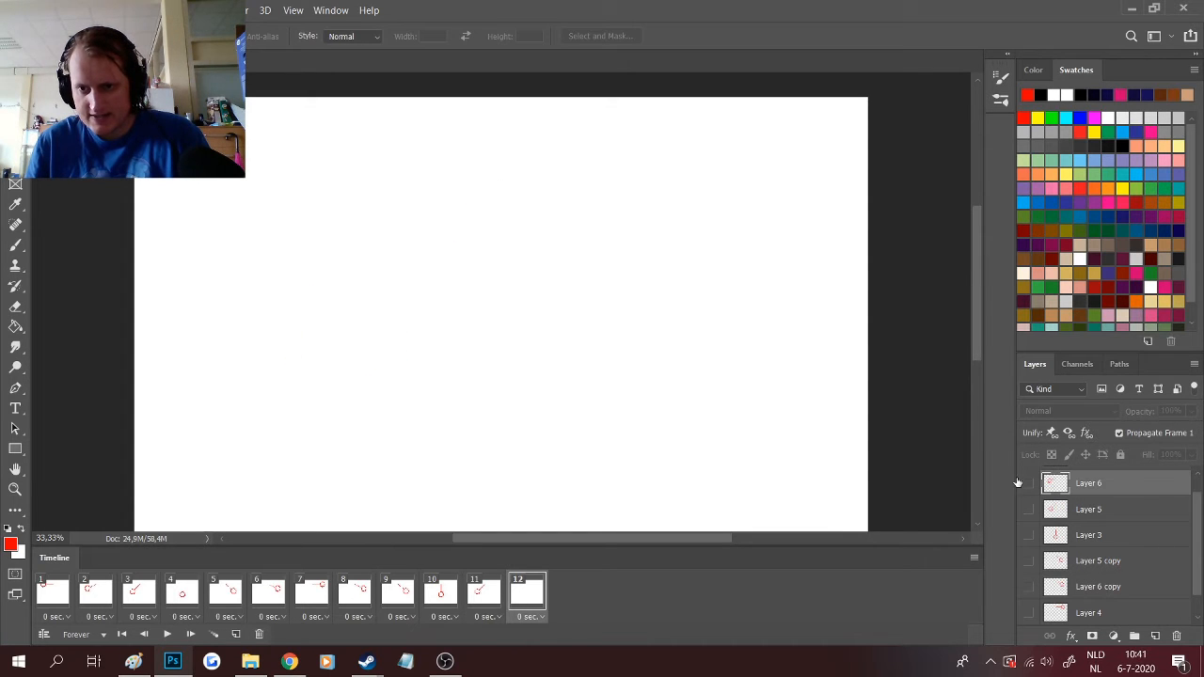
left_click(1028, 484)
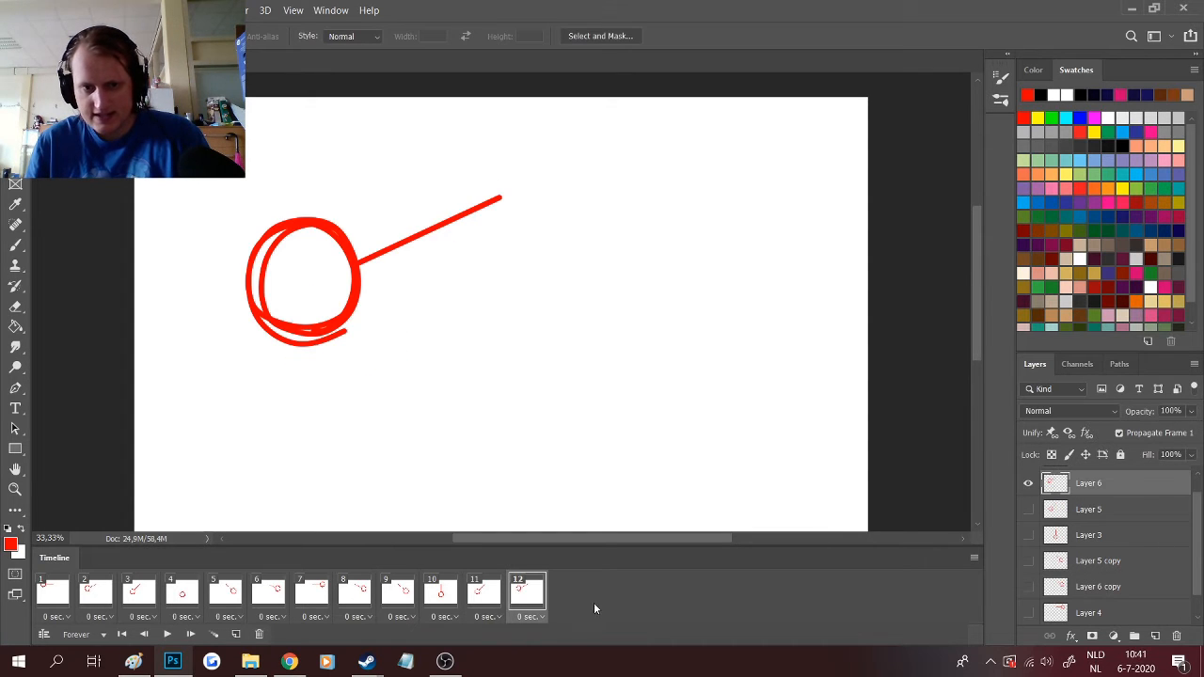
- Set the delay of frames 1 and 7 to 0.2 seconds, and preview the animation
left_click(62, 619)
left_click(75, 492)
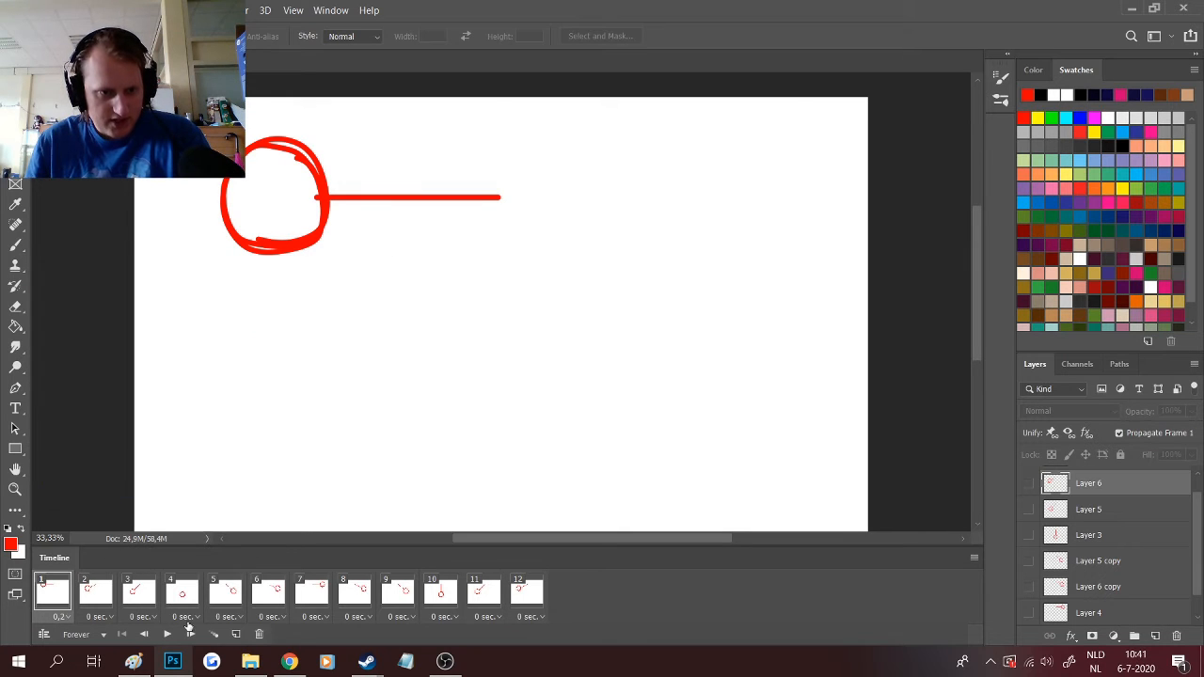
left_click(317, 619)
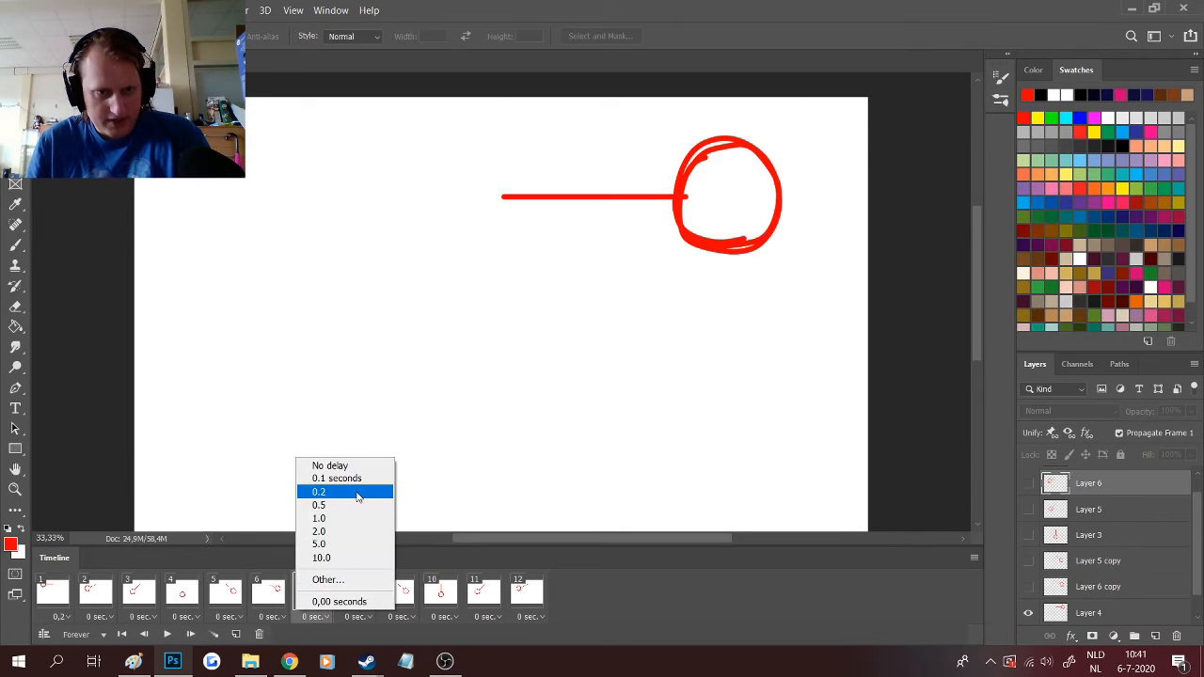
left_click(357, 492)
left_click(166, 634)
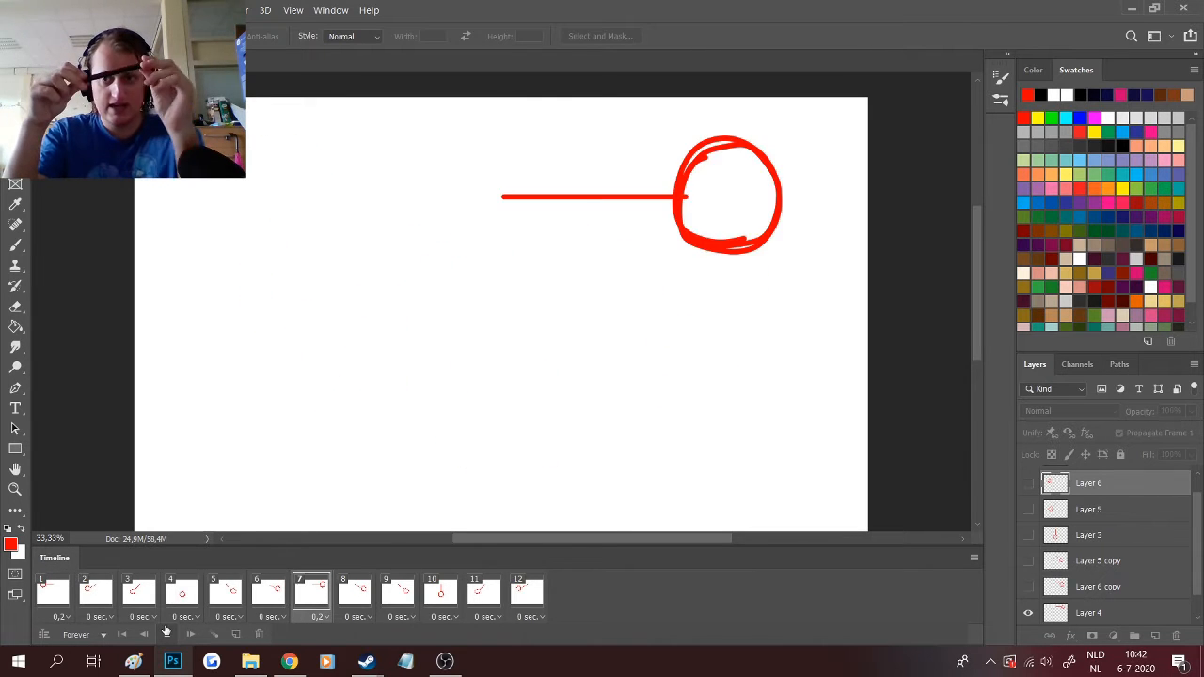
left_click(165, 632)
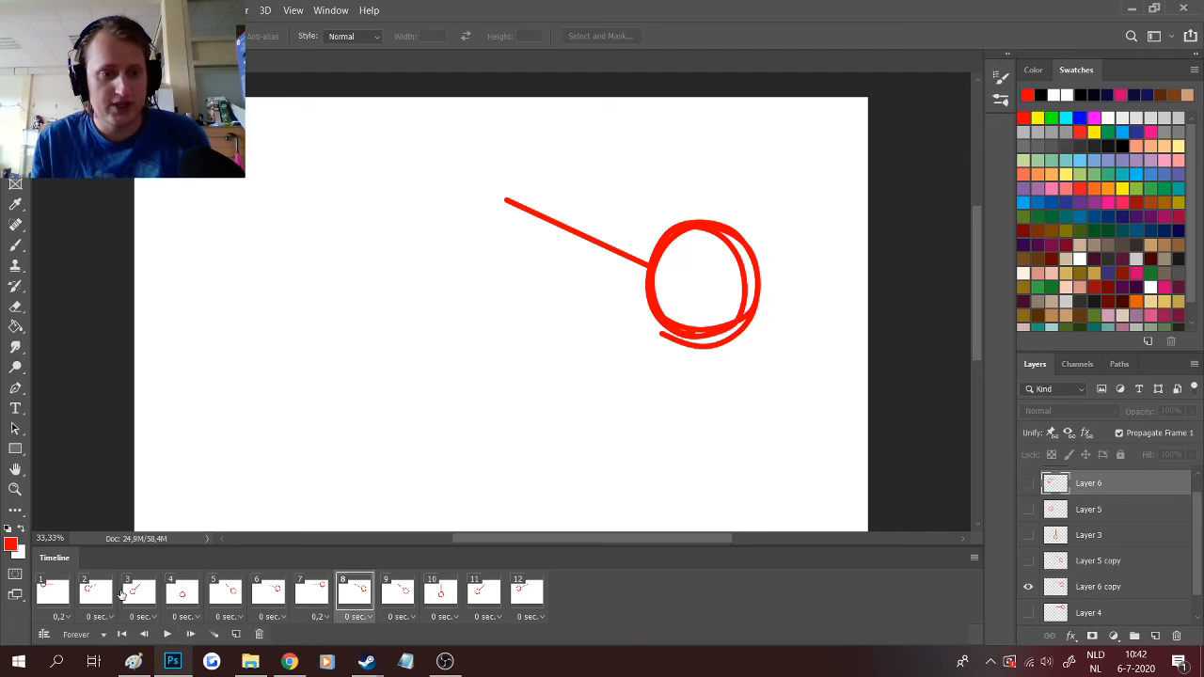
- Compare the spacing of the pendulum poses across the first four Timeline frames
left_click(187, 616)
left_click(88, 607)
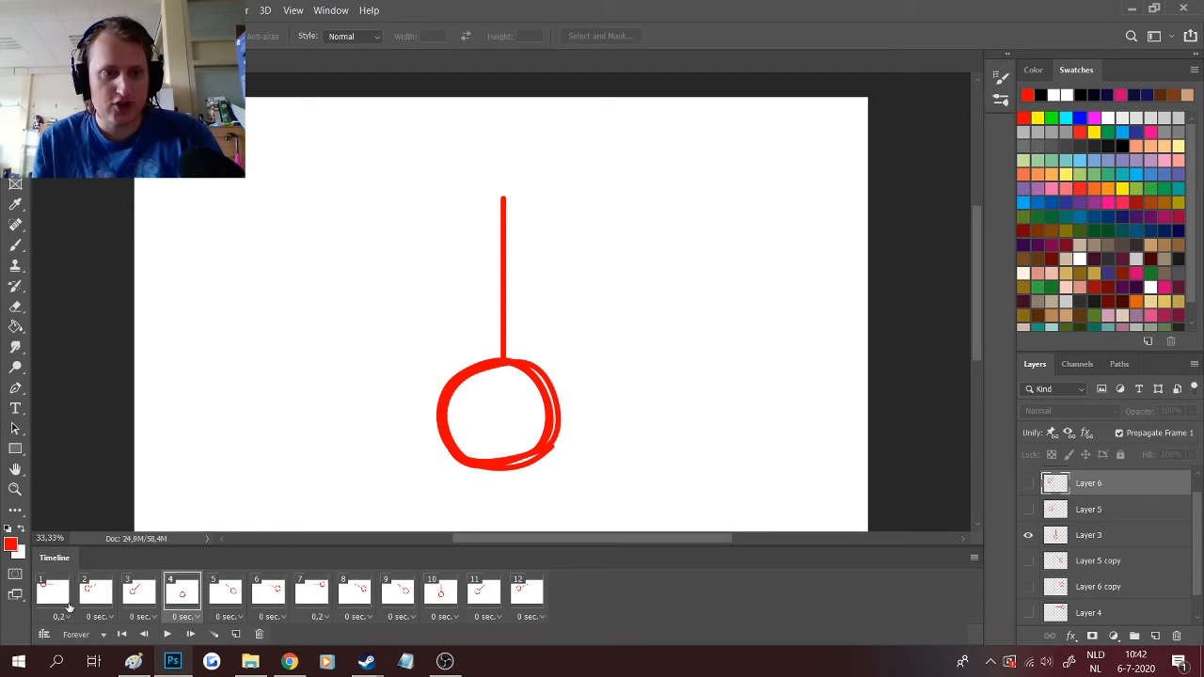
left_click(66, 607)
left_click(122, 598)
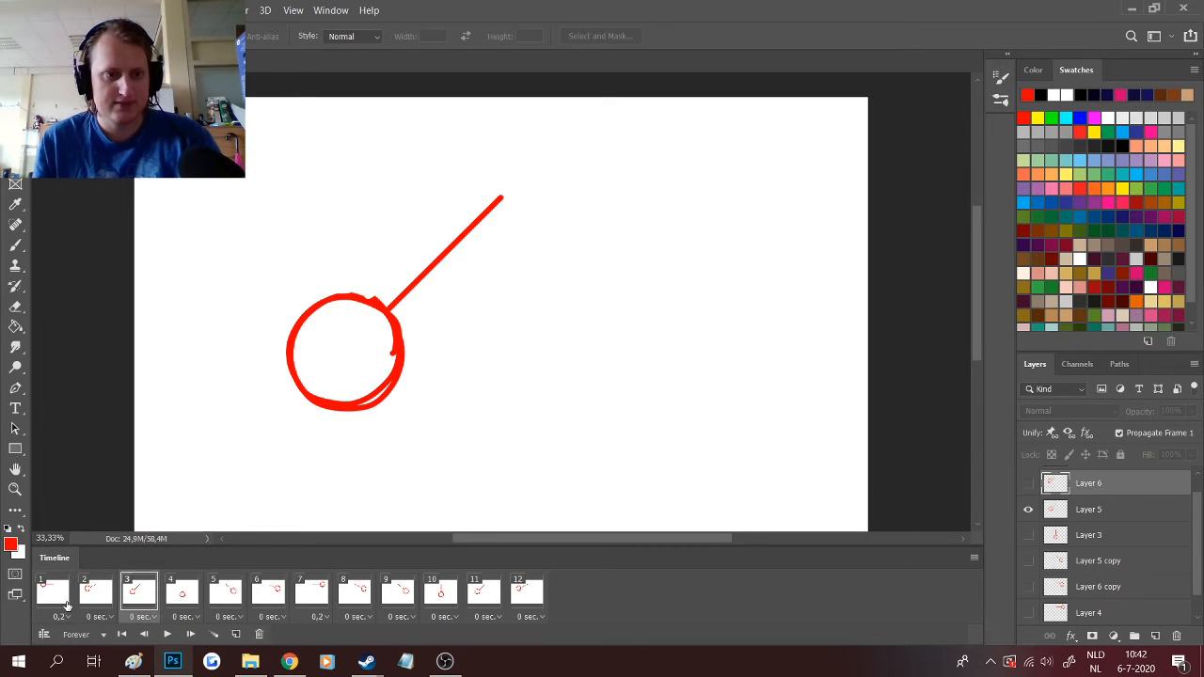
left_click(67, 606)
left_click(102, 607)
left_click(137, 607)
left_click(68, 596)
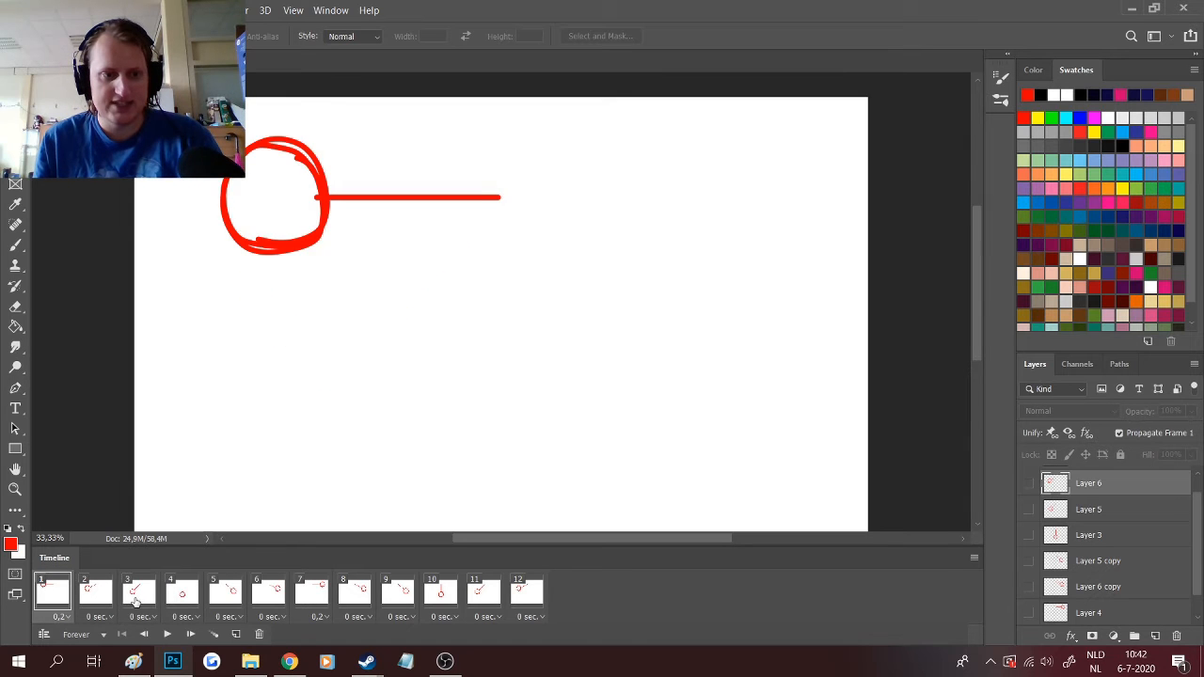
left_click(137, 600)
left_click(96, 602)
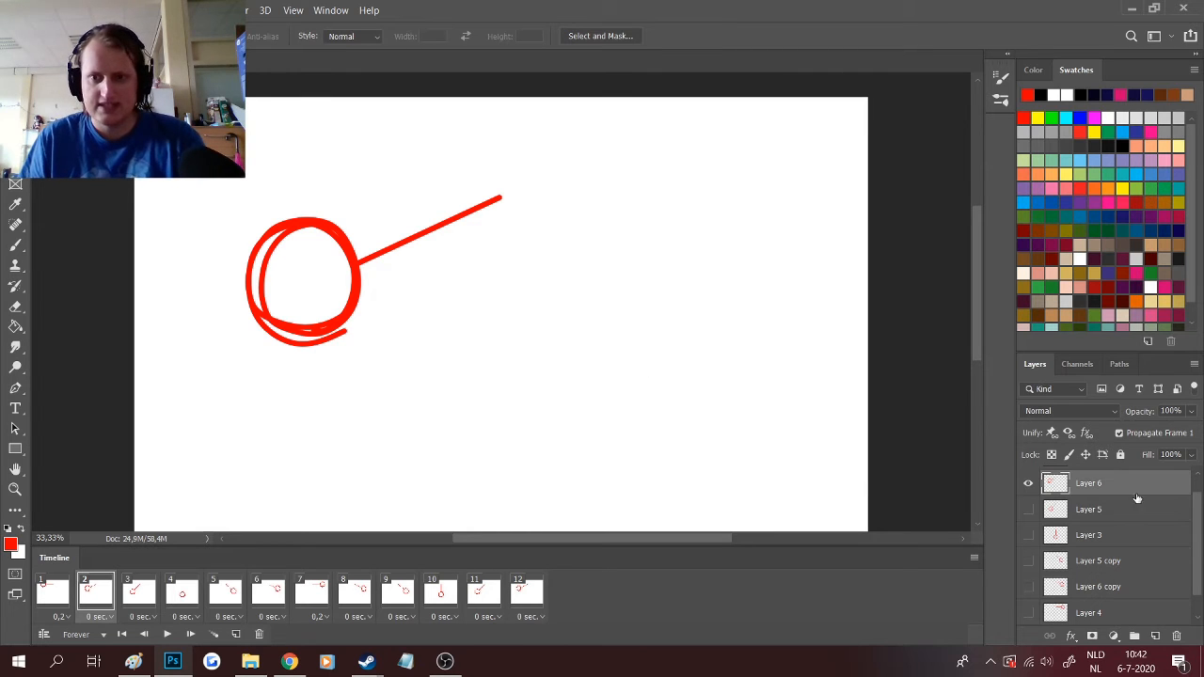
- Delete all Timeline frames except one and hide Layer 6, keeping only the Background visible
left_click(1026, 485)
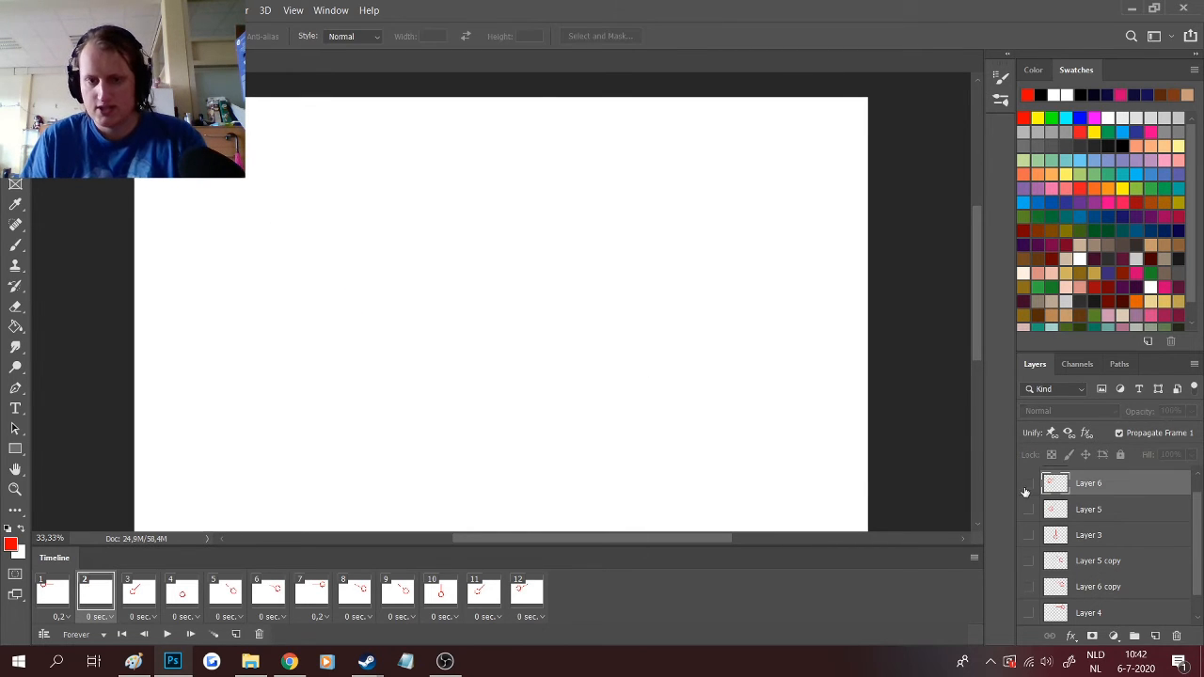
left_click(523, 599)
left_click(51, 599, "shift")
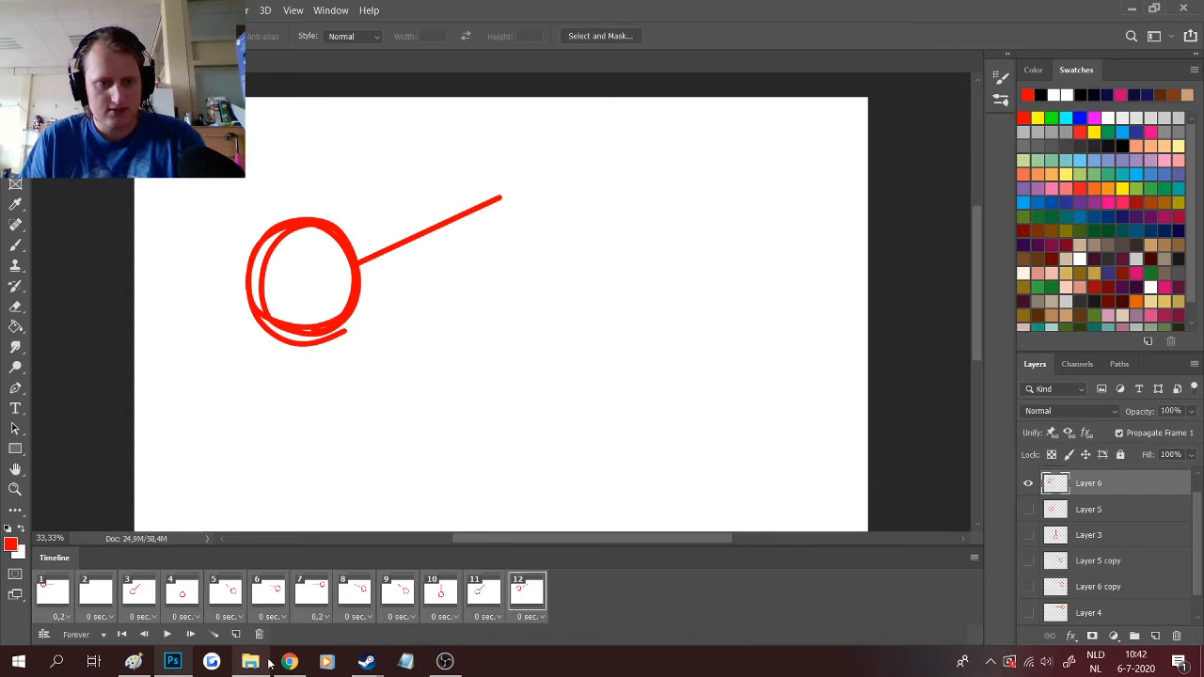
left_click(259, 635)
key("Return")
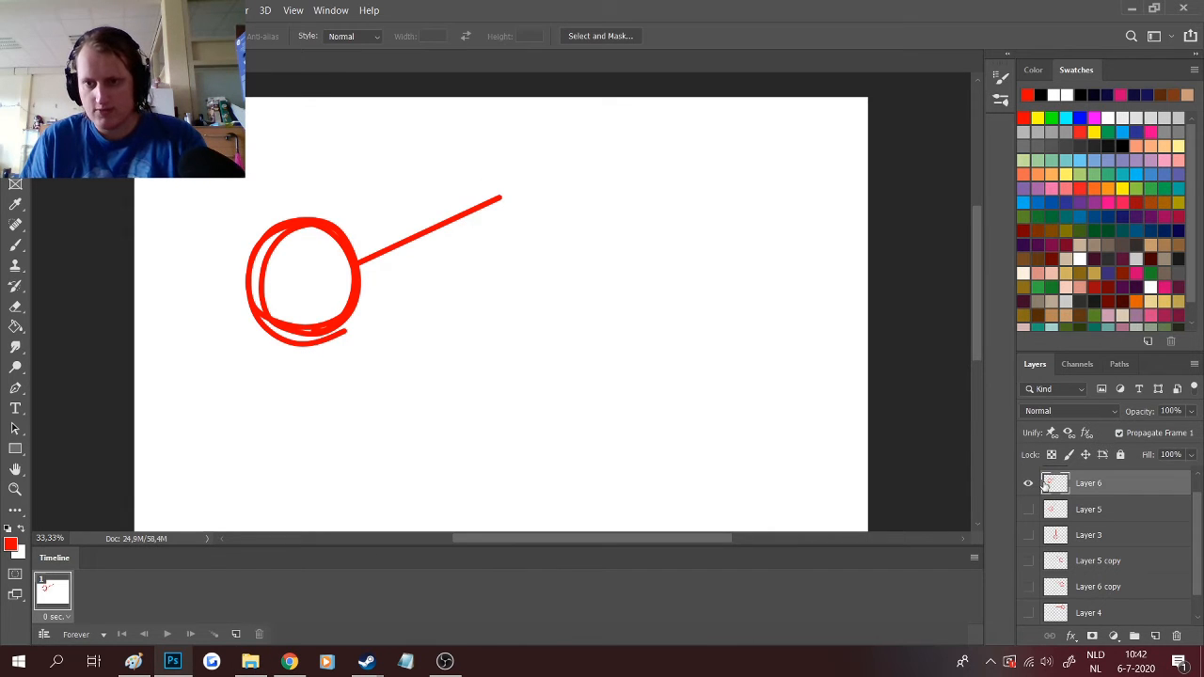
left_click(1027, 483)
- Create a layer group above Layer 4 copy and name it Pendulum
scroll(1110, 584, "up", 1)
left_click(1129, 481)
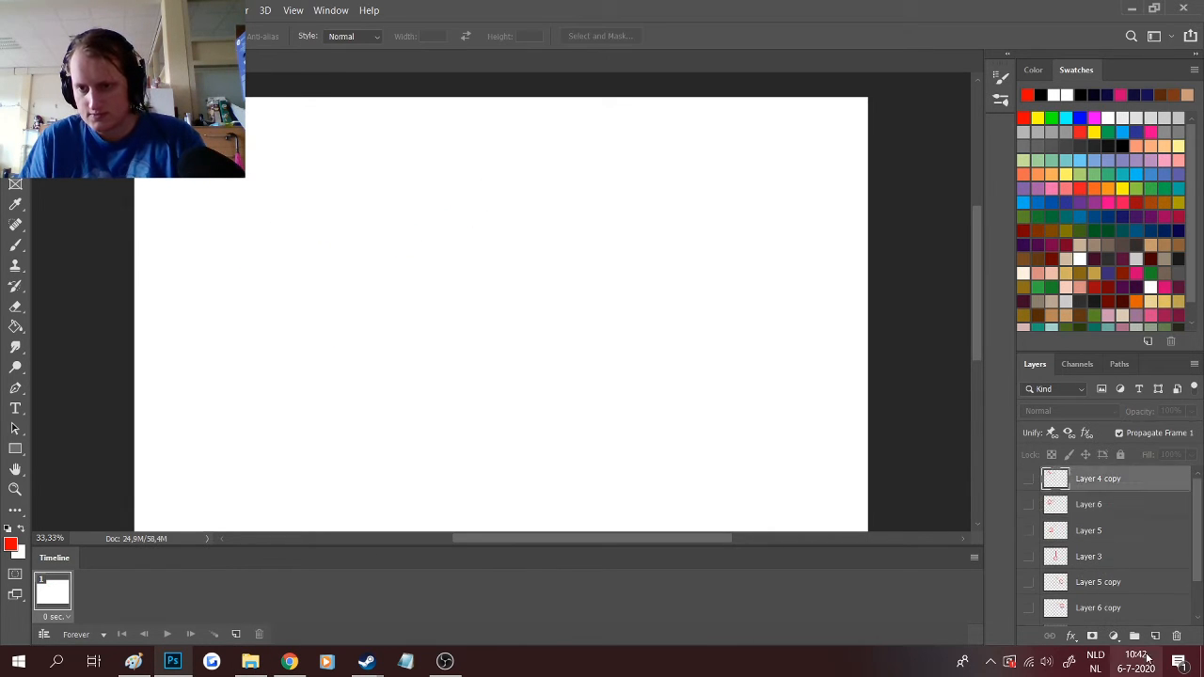
left_click(1135, 636)
double_click(1098, 475)
type("a")
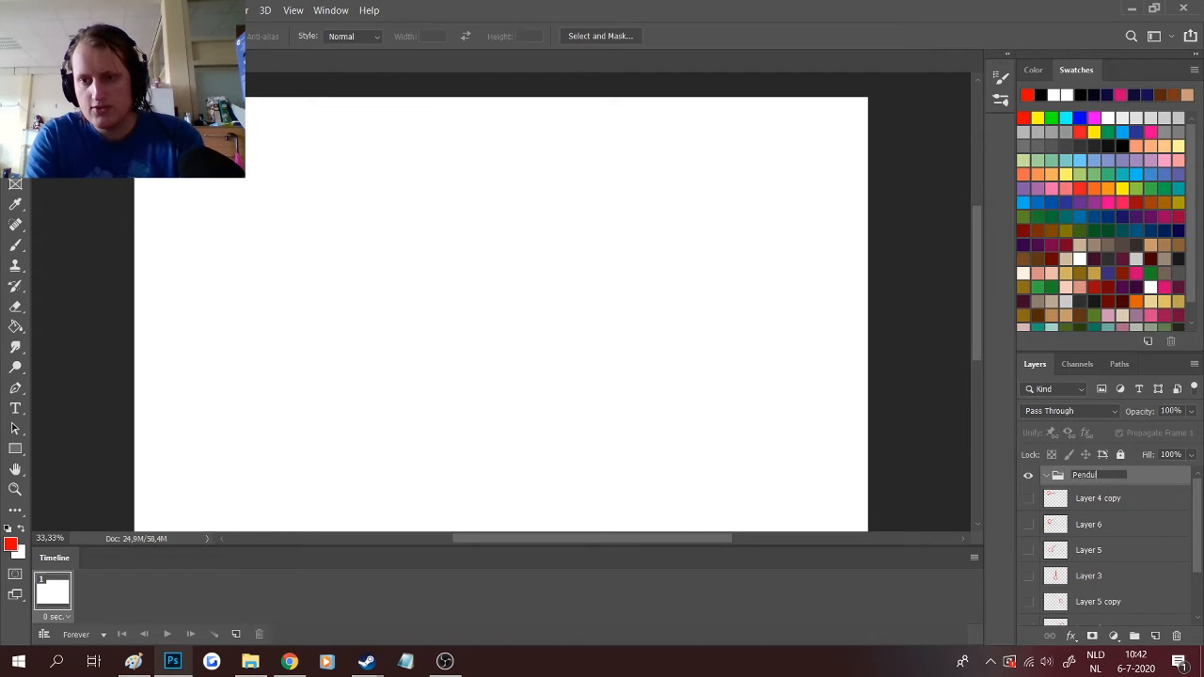
type("endulum")
key("Return")
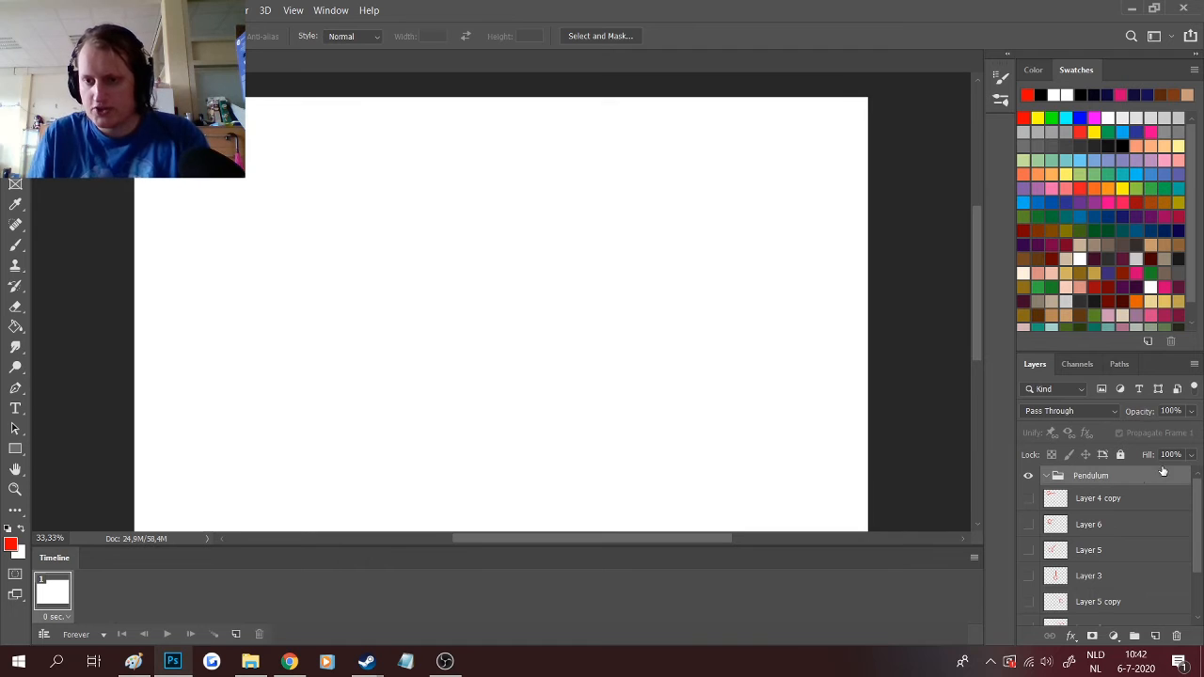
- Move all pendulum layers from Layer 4 copy down to Layer 4 into the Pendulum group and collapse it
left_click(1149, 506)
scroll(1142, 527, "down", 2)
left_click(1102, 564, "shift")
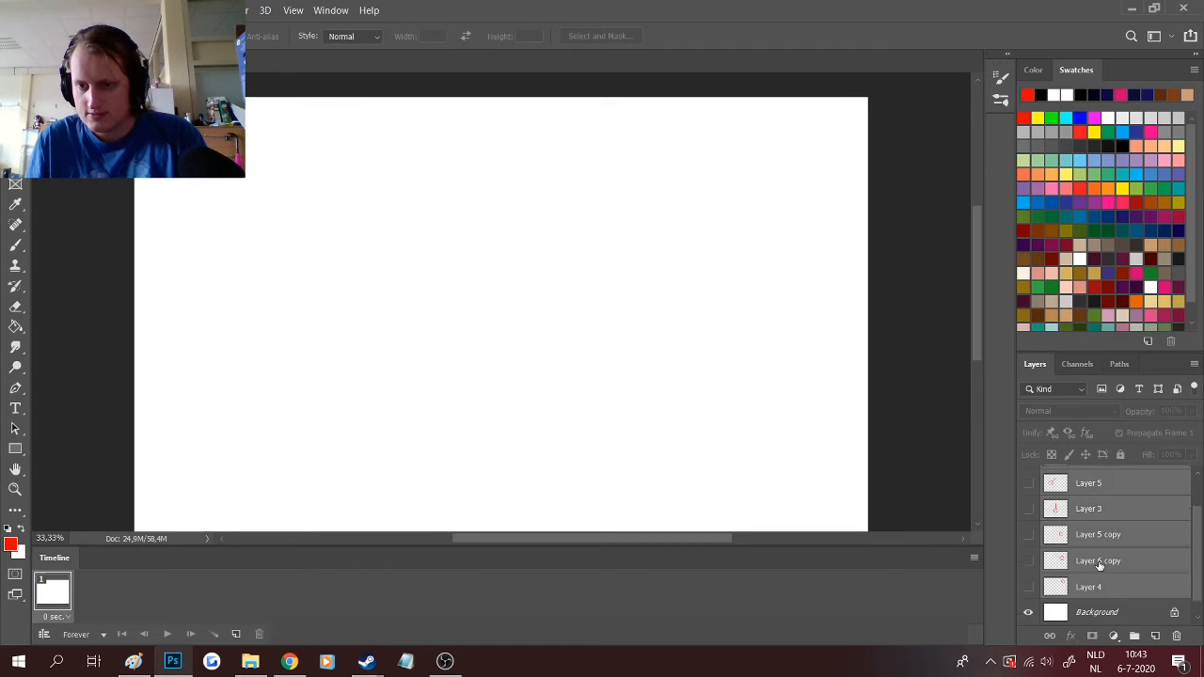
scroll(1100, 513, "up", 2)
left_click_drag(1101, 506, 1126, 475)
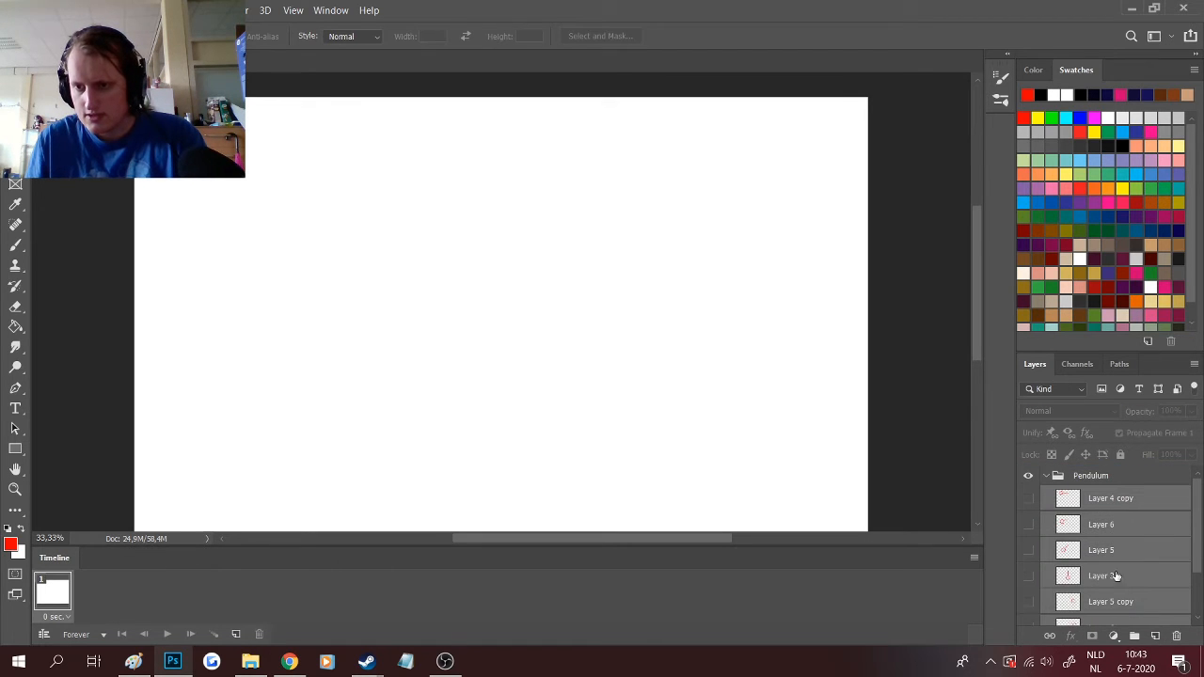
left_click(1045, 476)
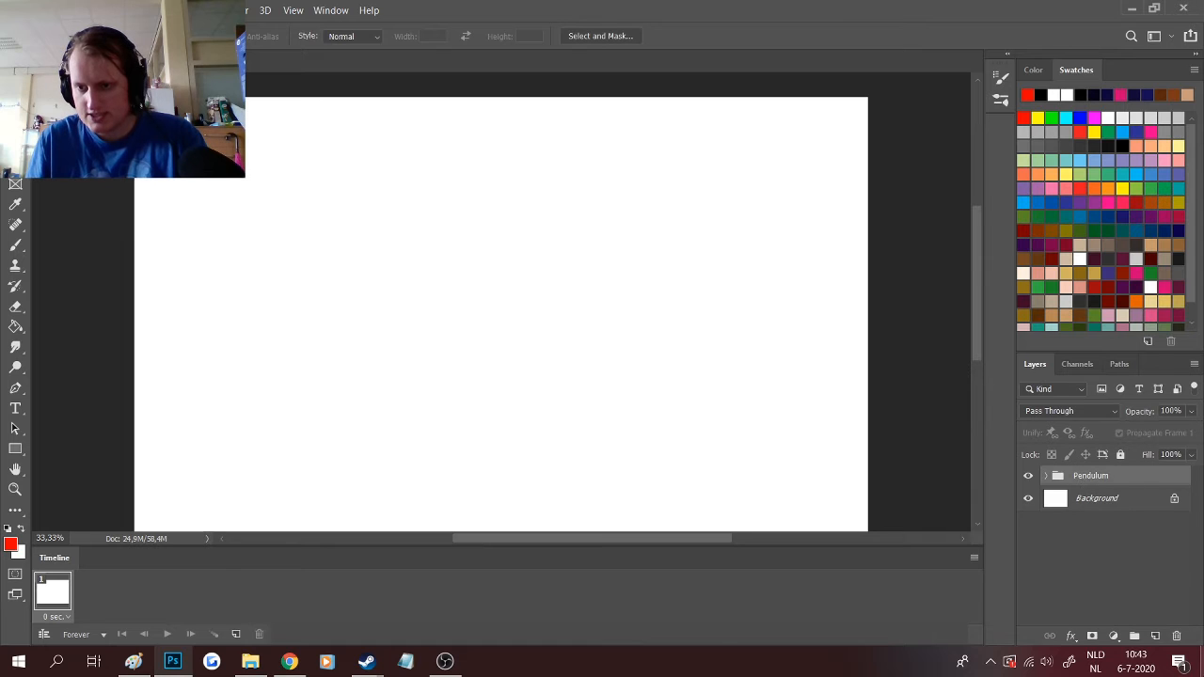
- Add two empty layers above the Pendulum group and activate the Brush tool
left_click(1155, 636)
left_click(1155, 635)
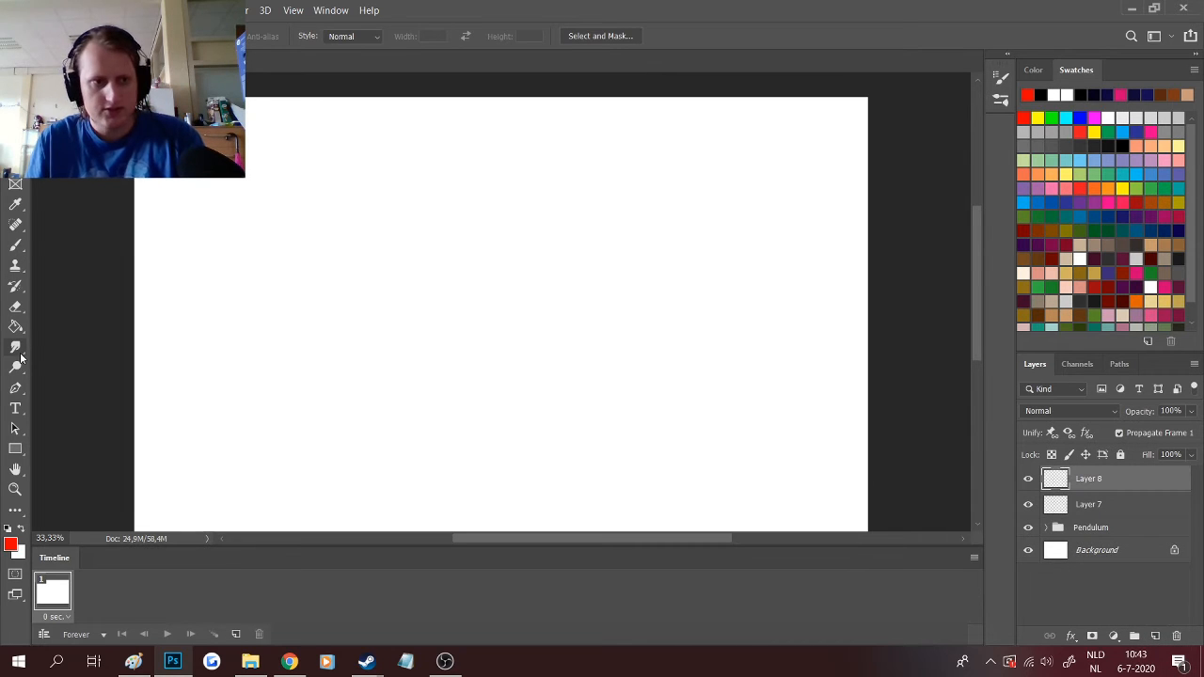
left_click(16, 245)
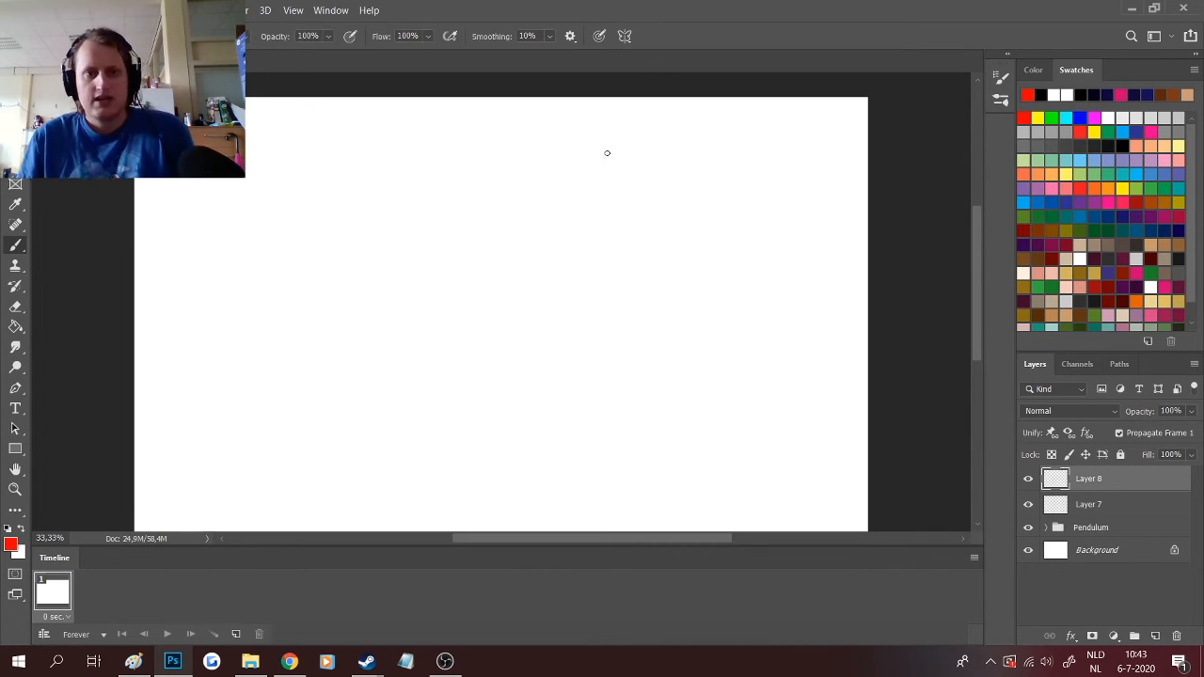
- Draw a red dragon-like head on Layer 8 with an eye, snout, fanged mouth, rounded outline and two pointed ears
mouse_move(563, 238)
left_mouse_down()
mouse_move(514, 222)
mouse_move(541, 272)
mouse_move(635, 245)
mouse_move(650, 280)
mouse_move(615, 315)
mouse_move(559, 306)
mouse_move(536, 309)
left_mouse_up()
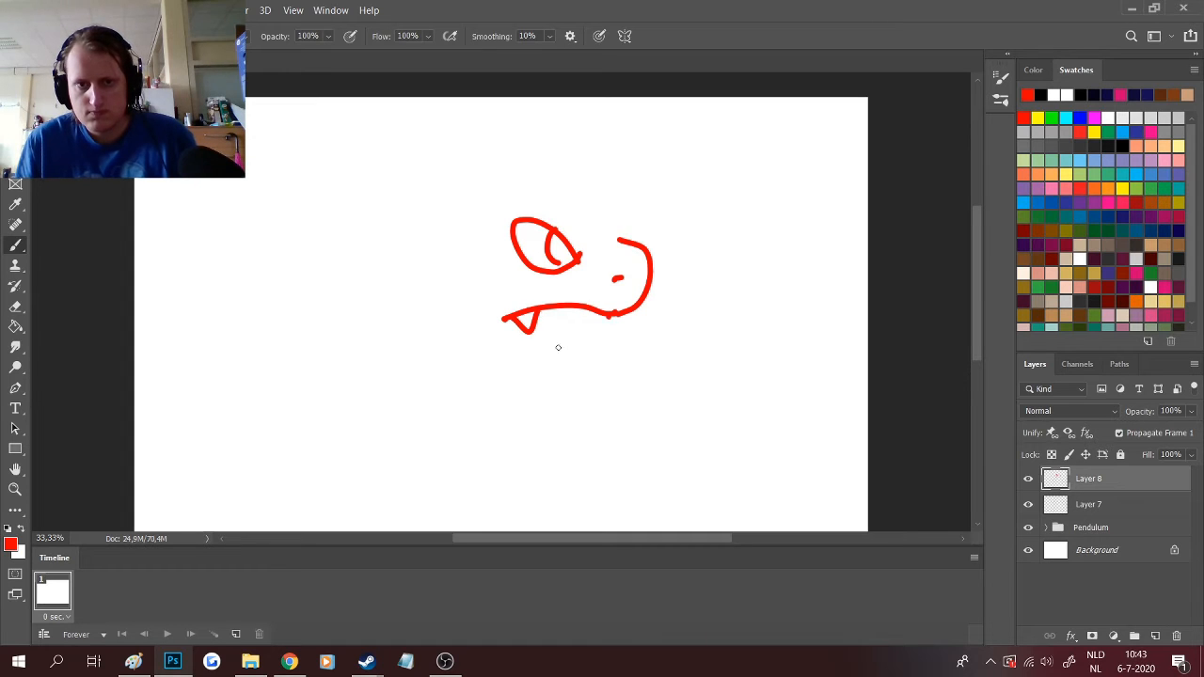
left_click_drag(471, 344, 611, 314)
mouse_move(616, 236)
left_mouse_down()
mouse_move(428, 211)
mouse_move(443, 311)
mouse_move(475, 343)
left_mouse_up()
mouse_move(444, 188)
left_mouse_down()
mouse_move(408, 177)
mouse_move(414, 230)
left_mouse_up()
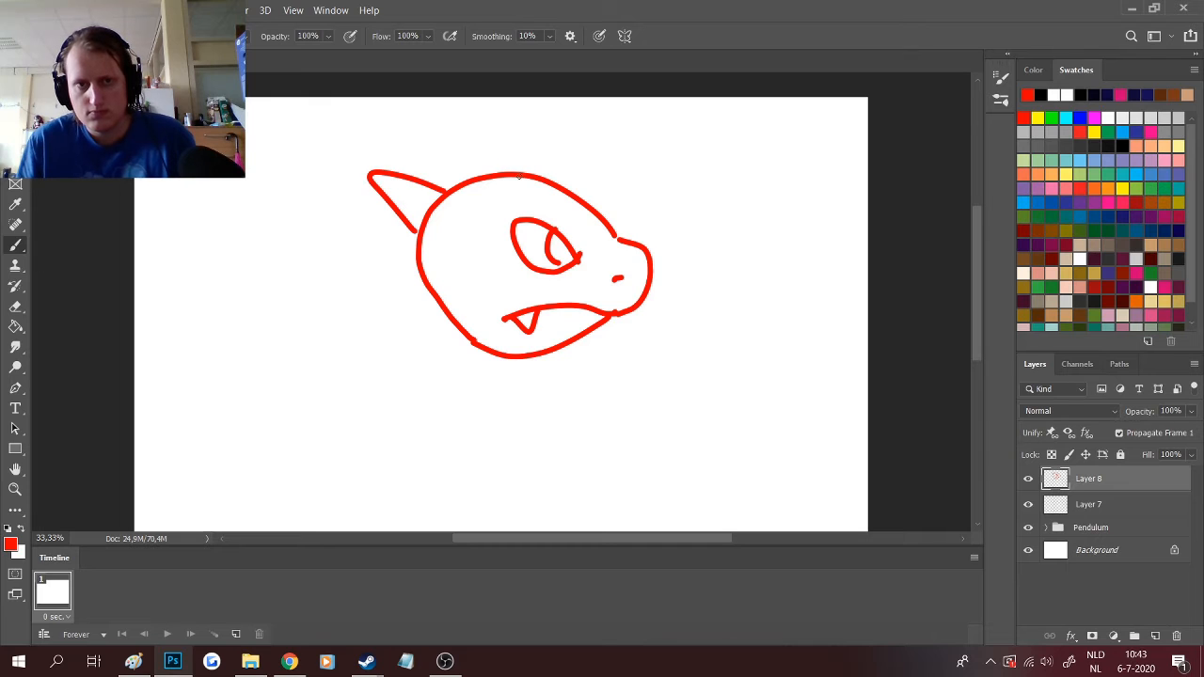
mouse_move(519, 175)
left_mouse_down()
mouse_move(476, 143)
mouse_move(488, 180)
left_mouse_up()
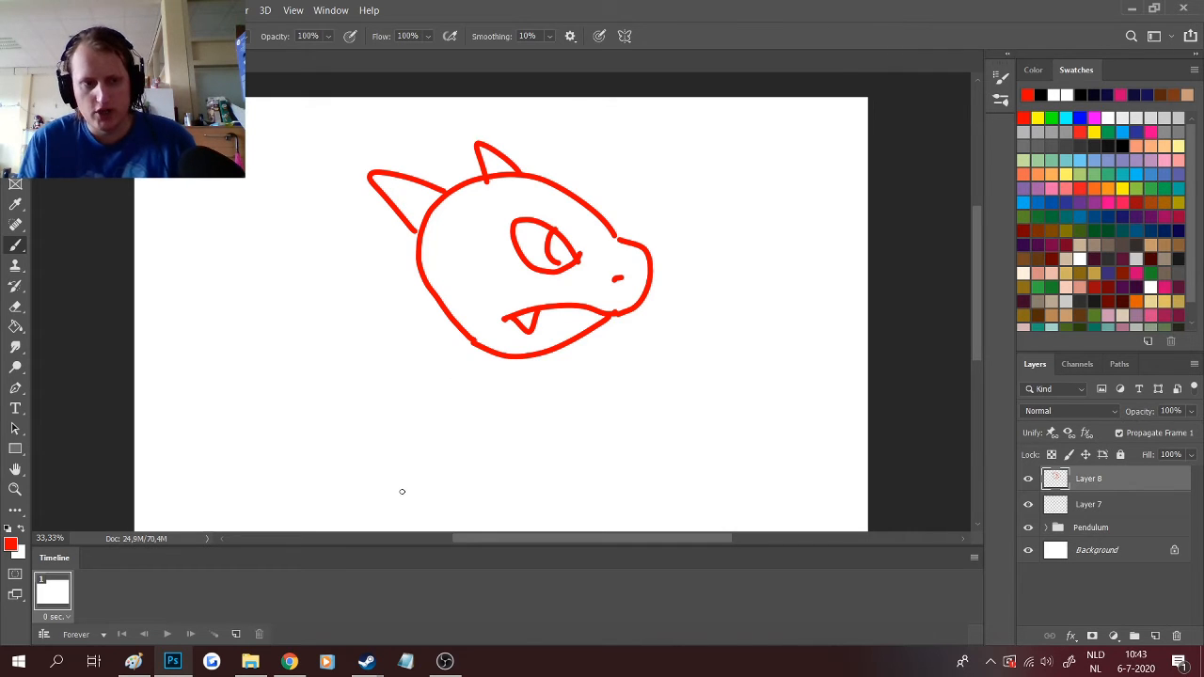
- Lower the fill of Layer 8 to 25% to fade the red head sketch
left_click(1094, 505)
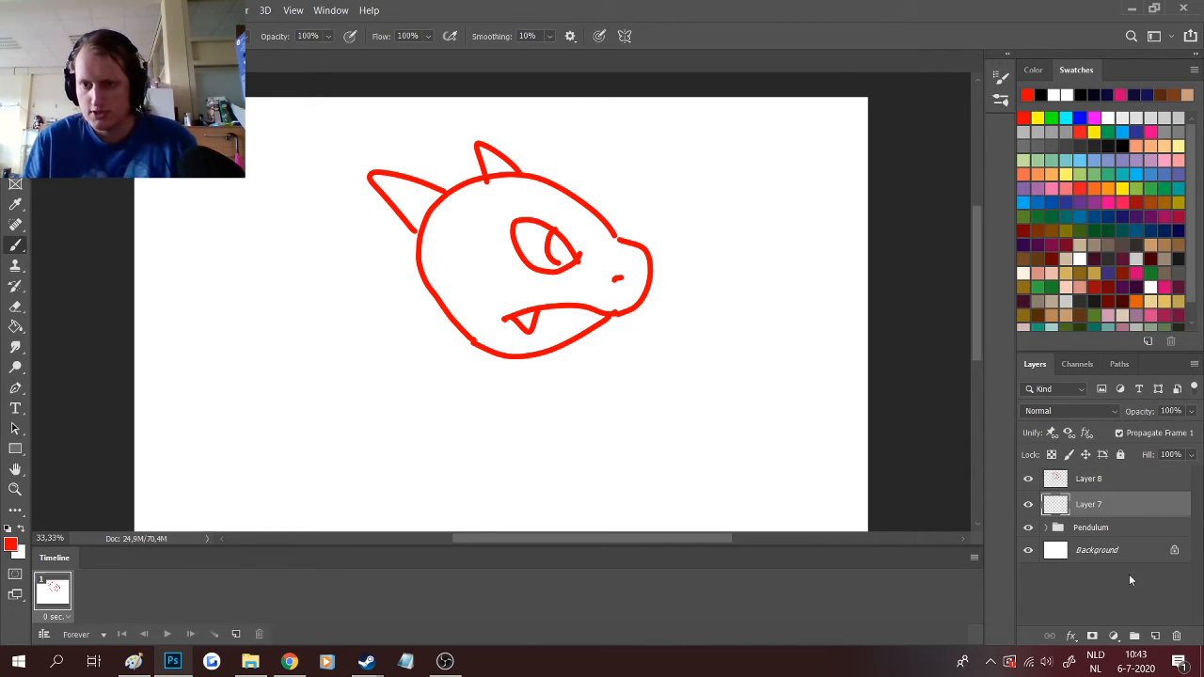
left_click(1089, 480)
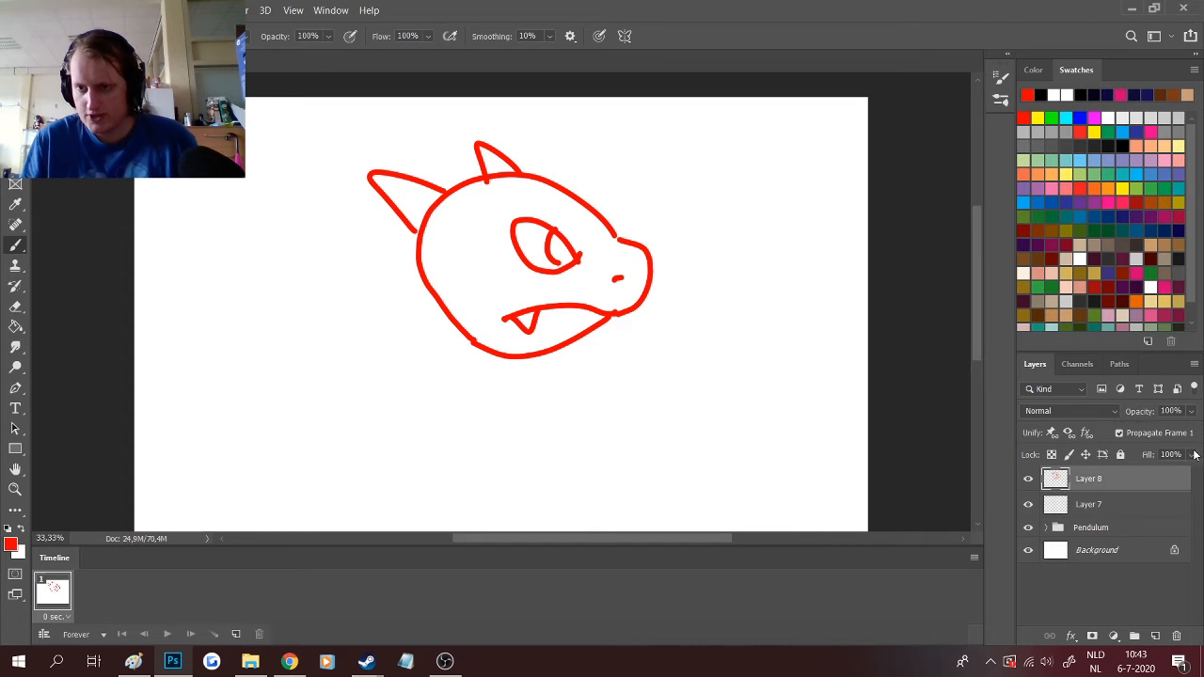
left_click(1191, 454)
left_click_drag(1187, 473, 1136, 479)
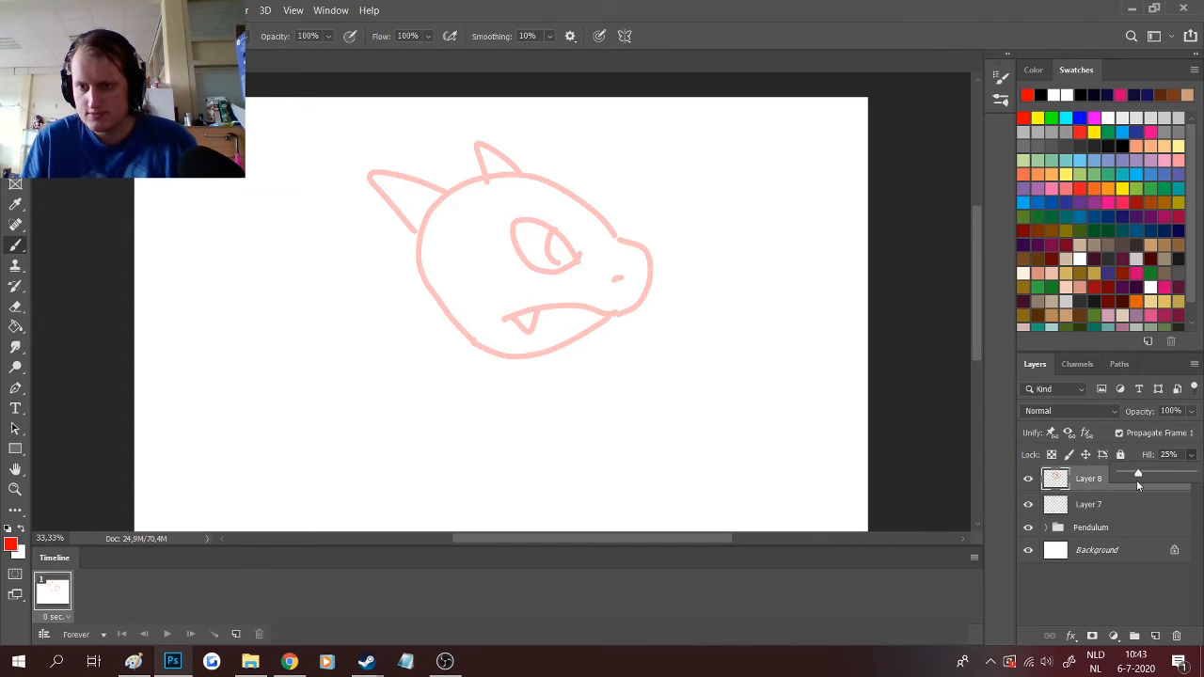
- On Layer 7, draw a longer pointed snout with a nose tip in green over the faded red sketch
left_click(1120, 503)
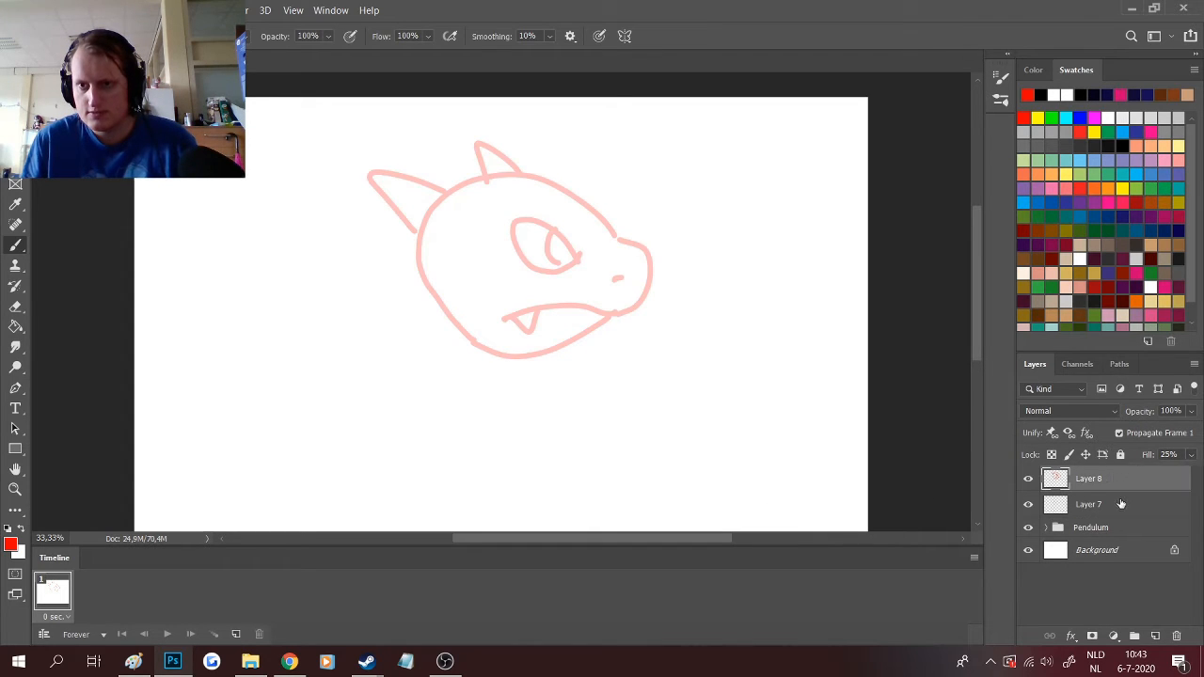
left_click(1165, 188)
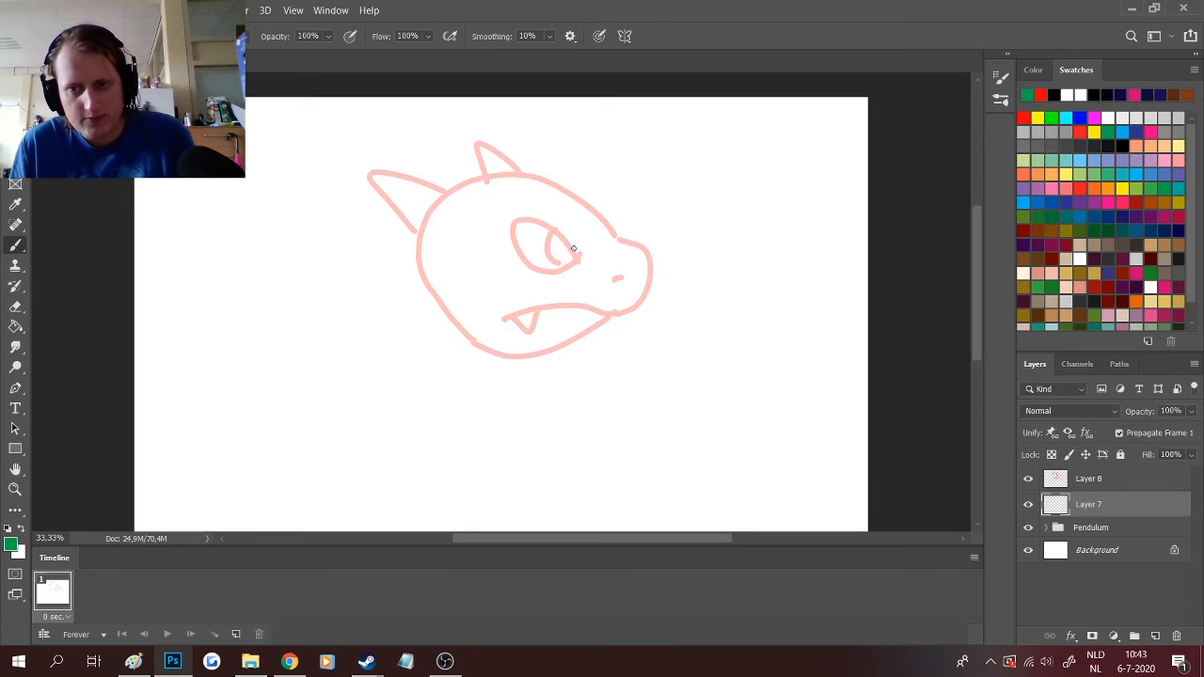
mouse_move(578, 261)
left_mouse_down()
mouse_move(536, 229)
mouse_move(511, 243)
mouse_move(531, 271)
mouse_move(680, 243)
mouse_move(687, 253)
mouse_move(615, 307)
left_mouse_up()
key("ctrl+z")
left_click_drag(661, 259, 671, 280)
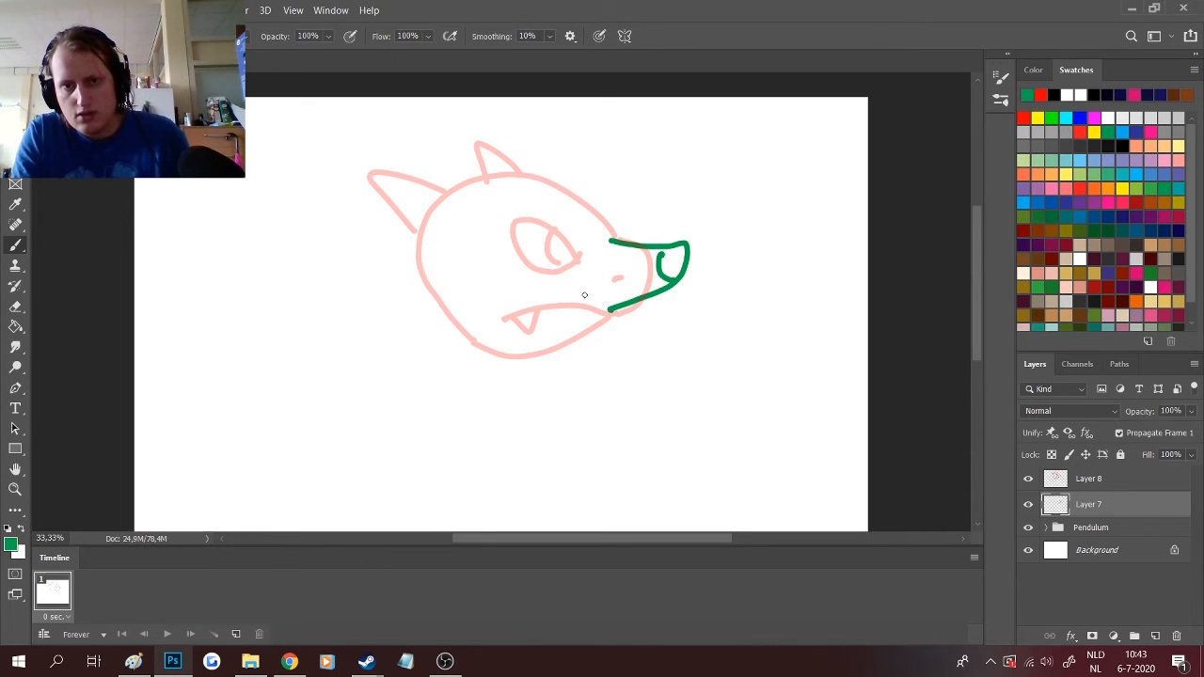
- Complete the green mouse head with its jaw, round ear, forehead, eye, whiskers, small tooth and far ear
mouse_move(612, 309)
left_mouse_down()
mouse_move(539, 349)
mouse_move(487, 358)
mouse_move(453, 342)
mouse_move(435, 282)
mouse_move(460, 219)
mouse_move(436, 147)
mouse_move(362, 185)
mouse_move(359, 232)
mouse_move(432, 274)
left_mouse_up()
mouse_move(459, 228)
left_mouse_down()
mouse_move(389, 216)
mouse_move(428, 269)
left_mouse_up()
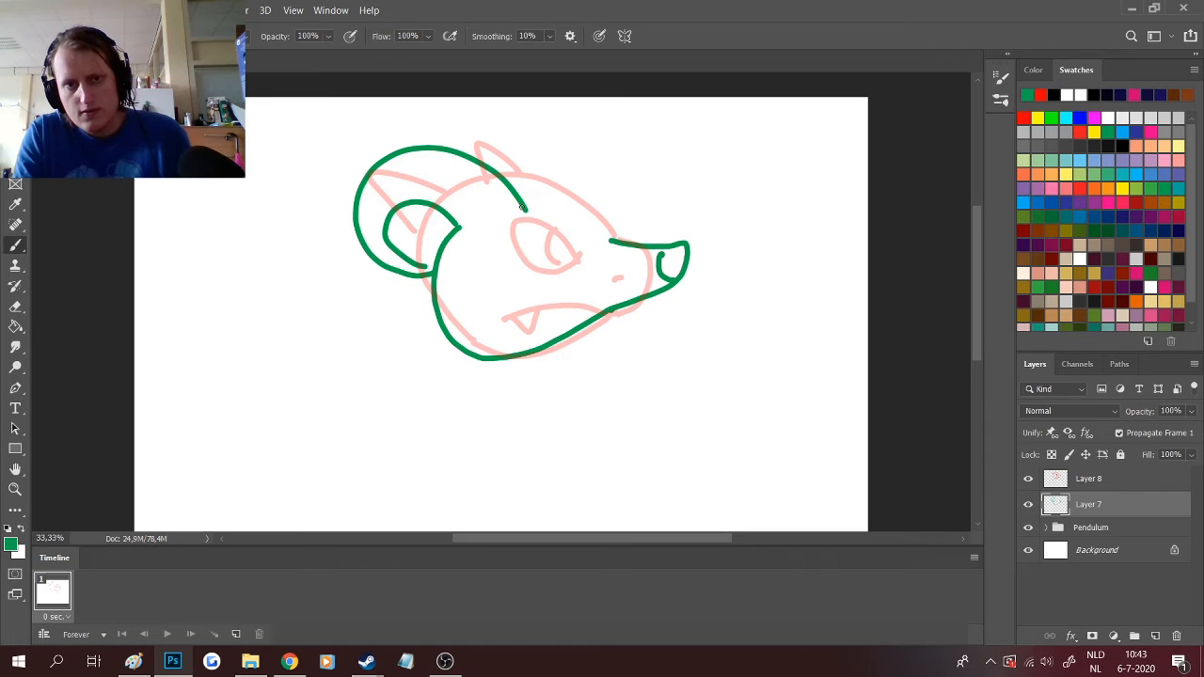
mouse_move(524, 207)
left_mouse_down()
mouse_move(613, 242)
mouse_move(544, 254)
mouse_move(562, 247)
left_mouse_up()
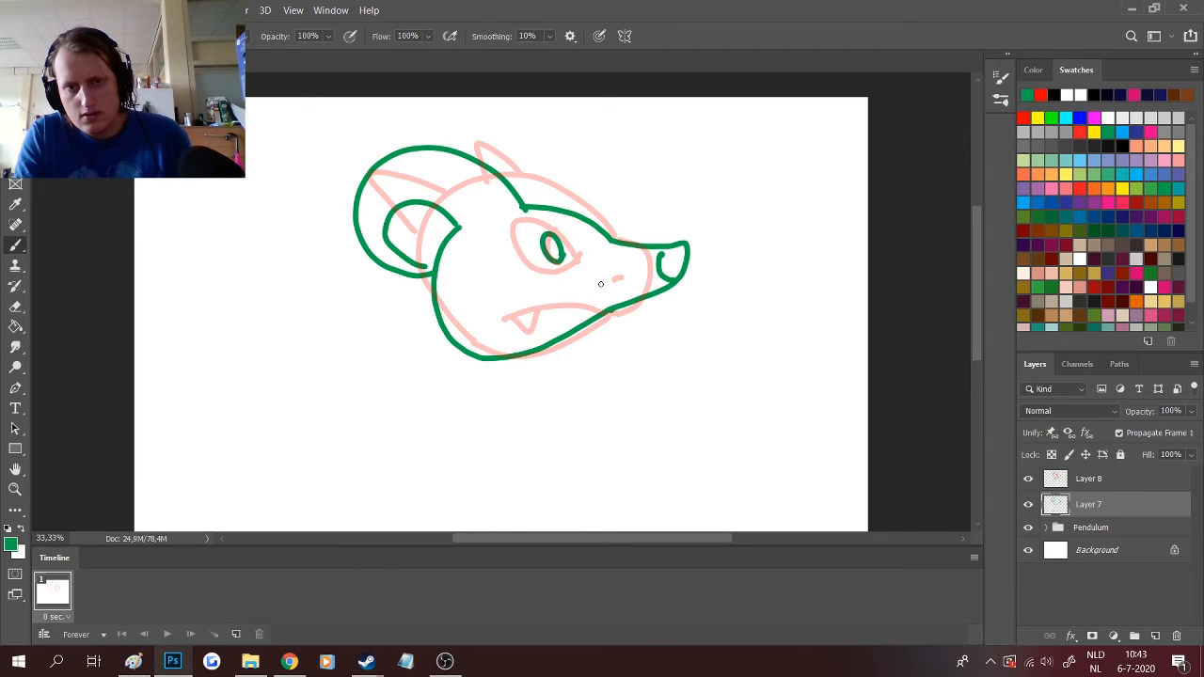
mouse_move(628, 273)
left_mouse_down()
mouse_move(525, 299)
mouse_move(563, 311)
left_mouse_up()
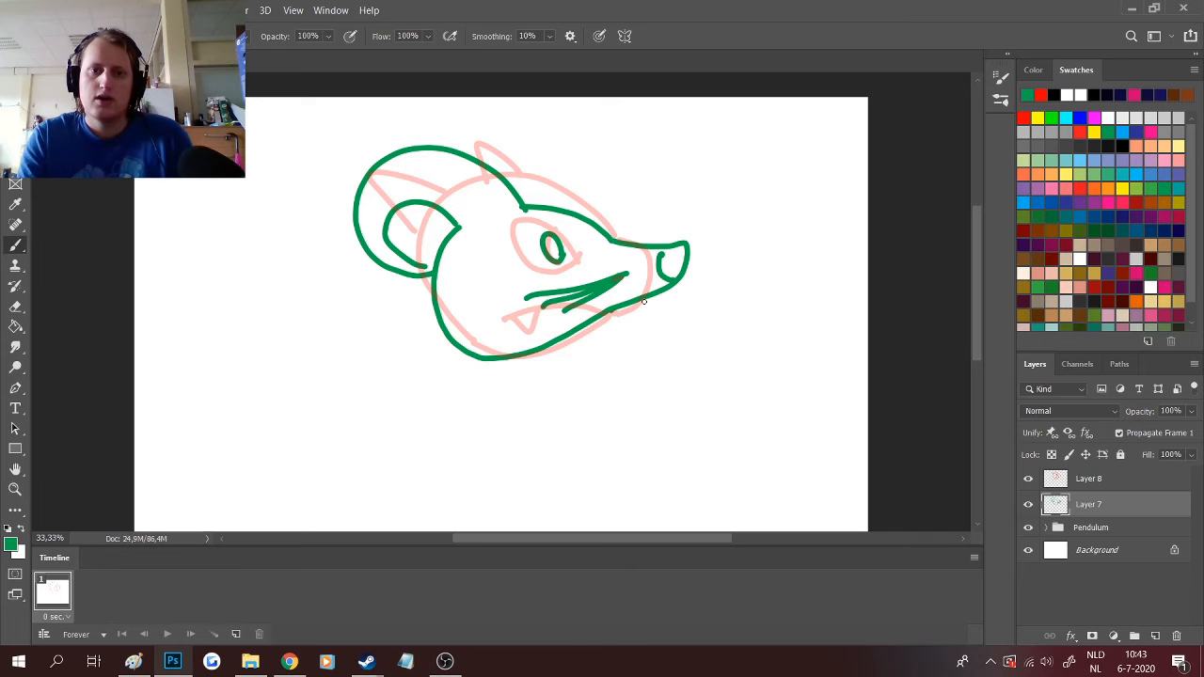
left_click_drag(643, 300, 620, 311)
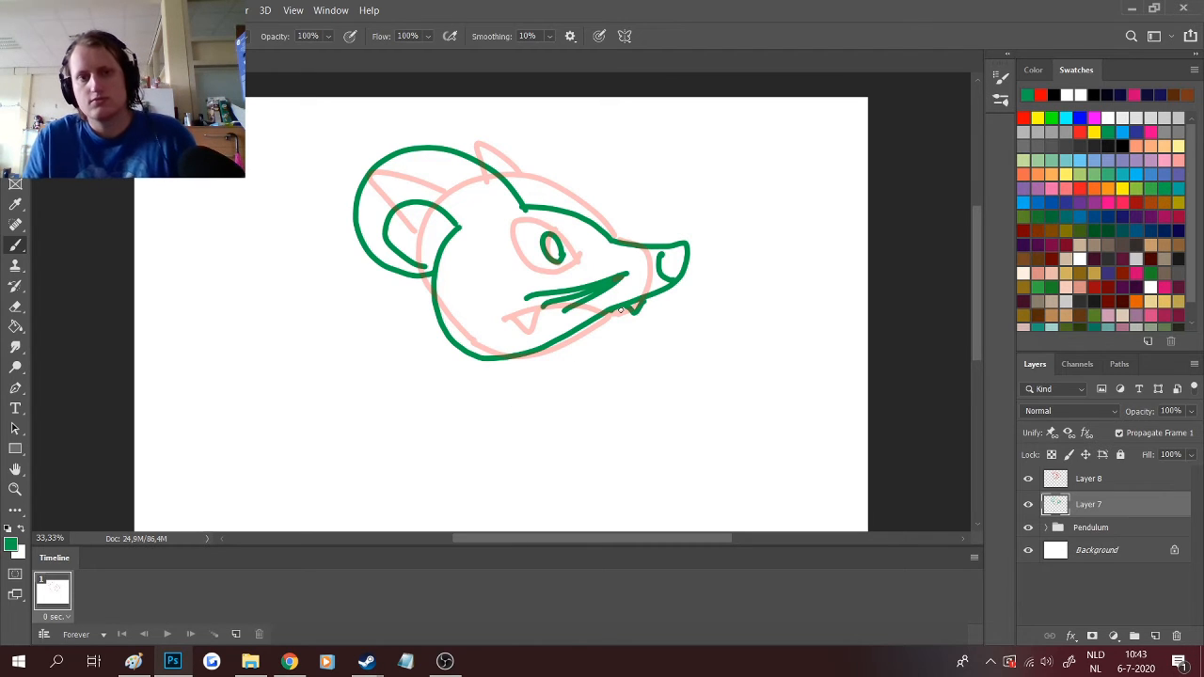
left_click_drag(522, 206, 504, 172)
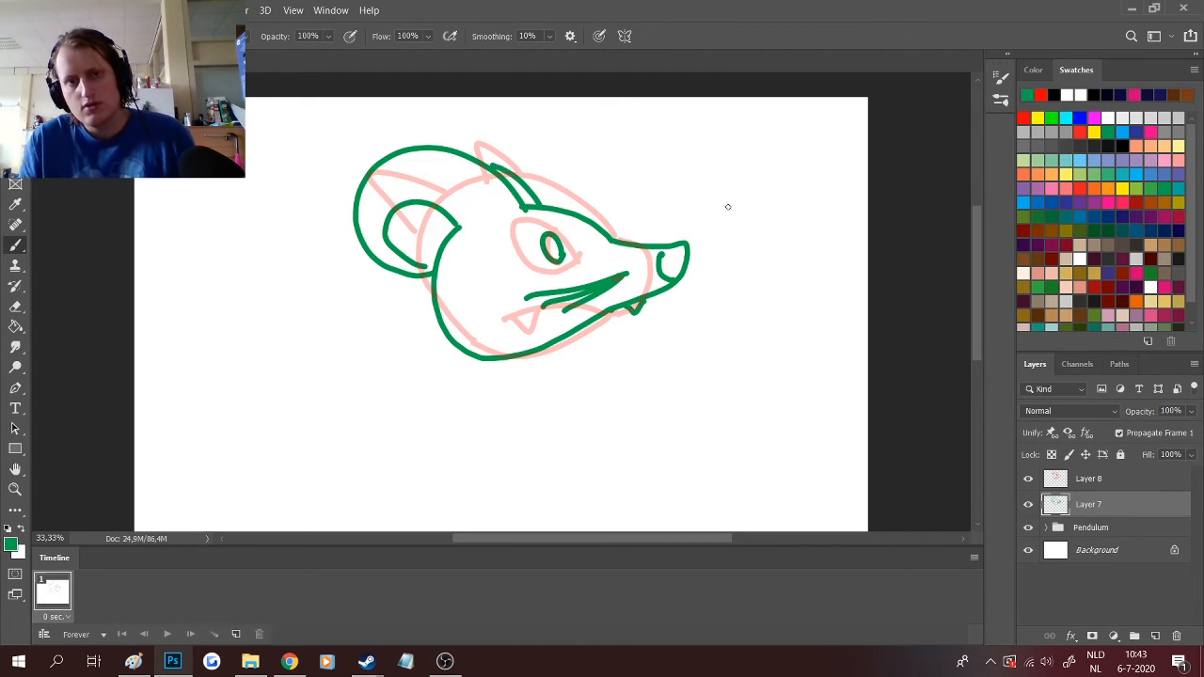
- Fade the red sketch on Layer 8 further and lower the fill of Layer 7 to 48%
mouse_move(1190, 455)
left_mouse_down()
mouse_move(1168, 477)
mouse_move(1130, 470)
left_mouse_up()
left_click(1190, 454)
left_click(1106, 505)
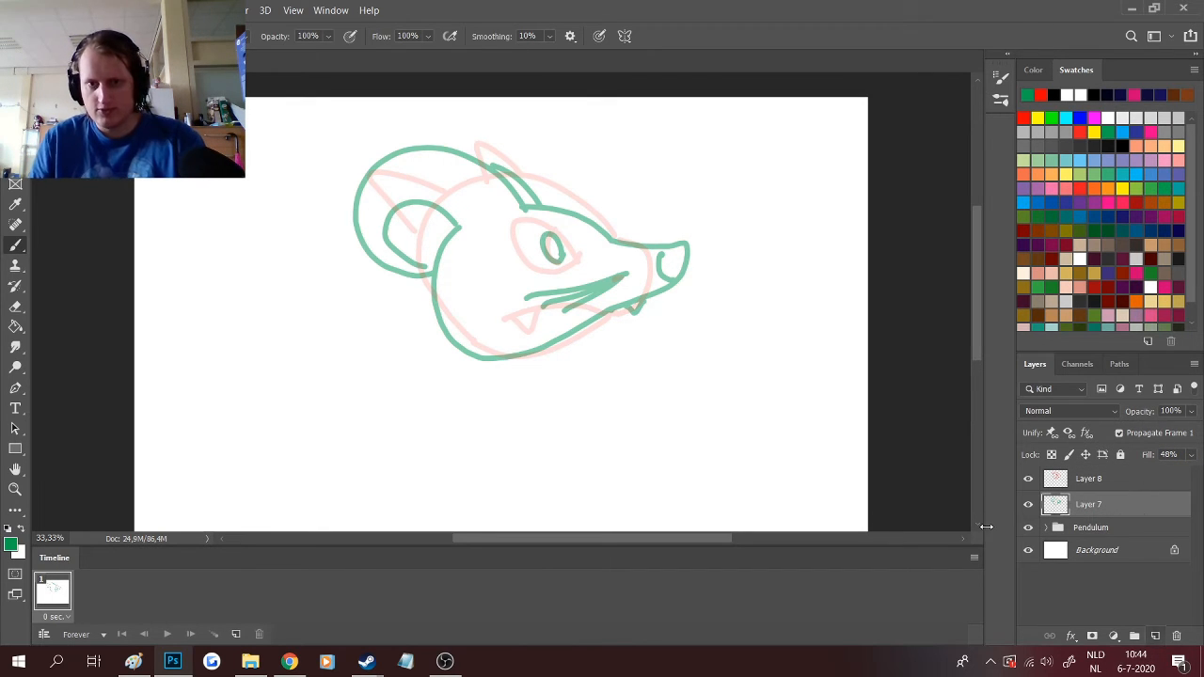
- Add an empty layer directly above Layer 7 and choose dark blue as the brush color
scroll(608, 262, "up", 2)
left_click(1155, 636)
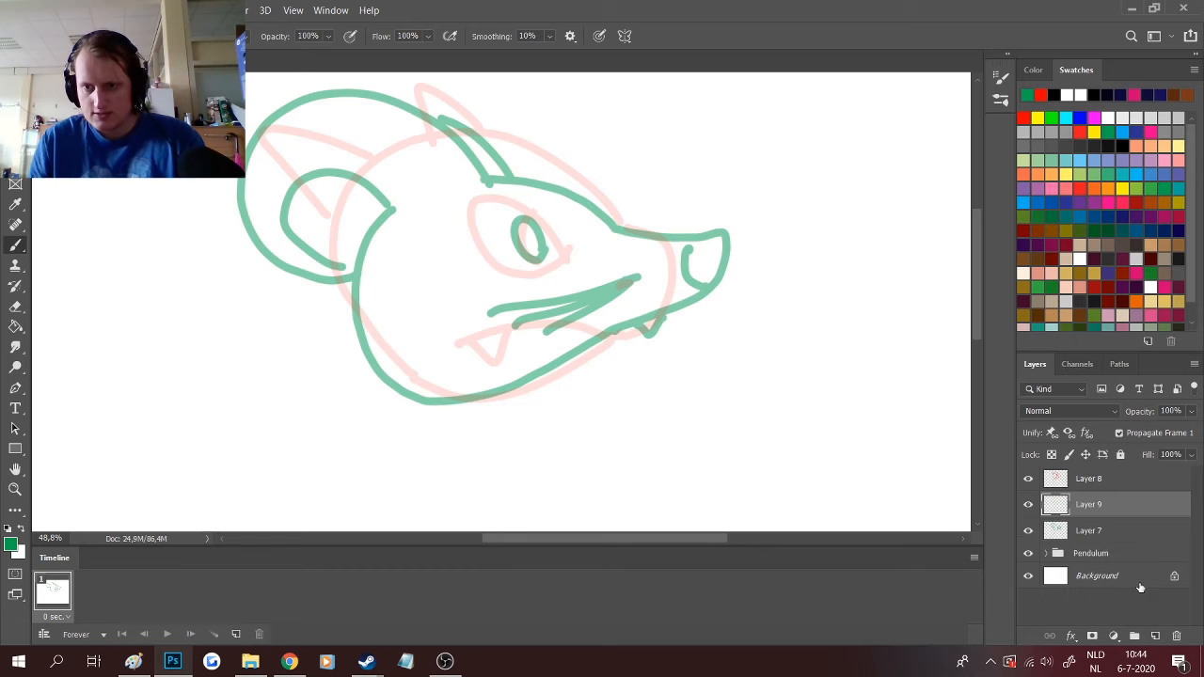
left_click(1122, 132)
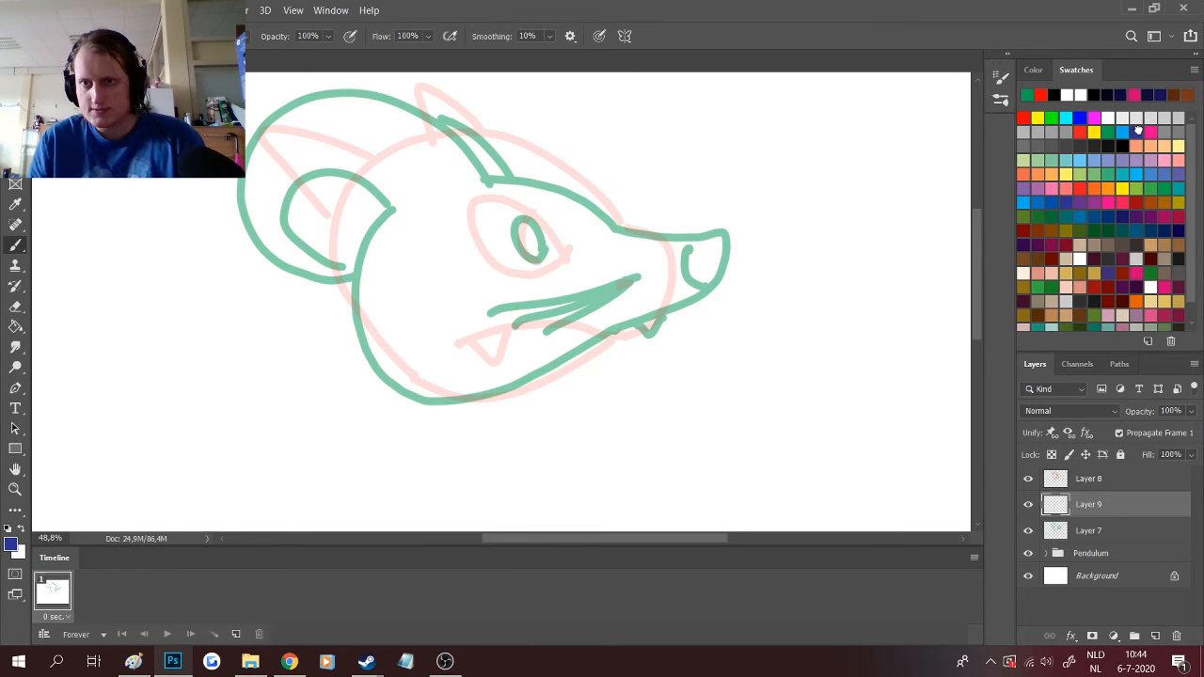
scroll(418, 235, "up", 2)
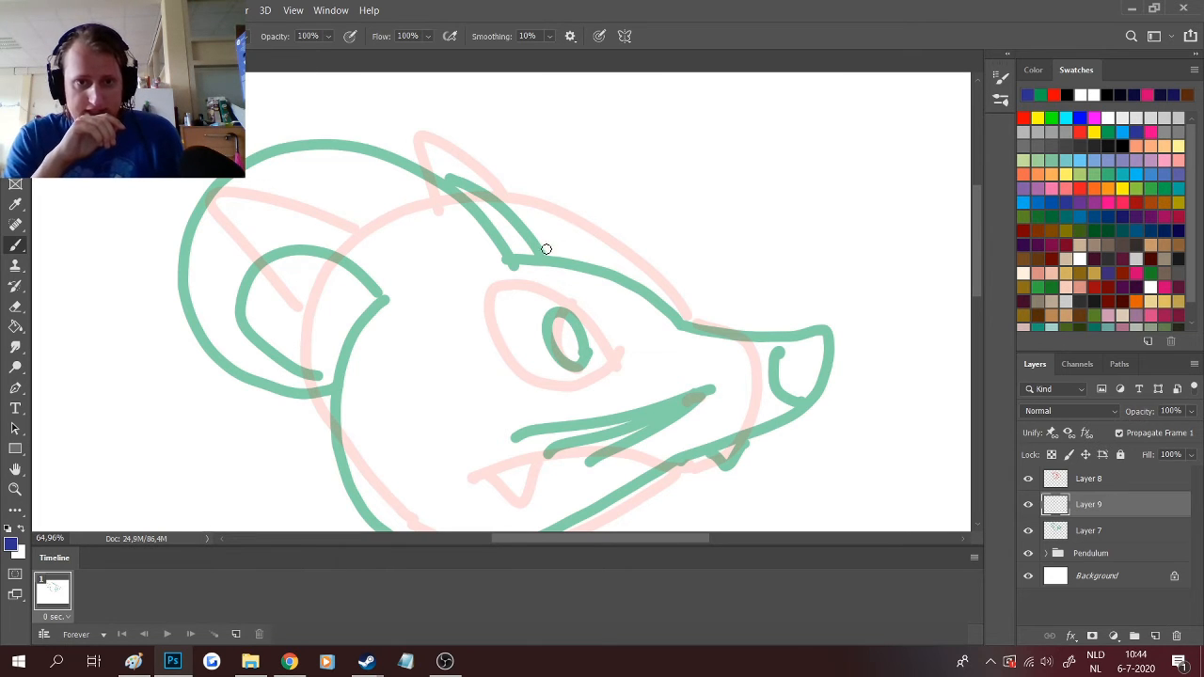
- Draw the in-between forehead, snout and nostril in dark blue on Layer 9, midway between the red and green lines
mouse_move(679, 322)
left_mouse_down()
mouse_move(589, 246)
mouse_move(476, 208)
left_mouse_up()
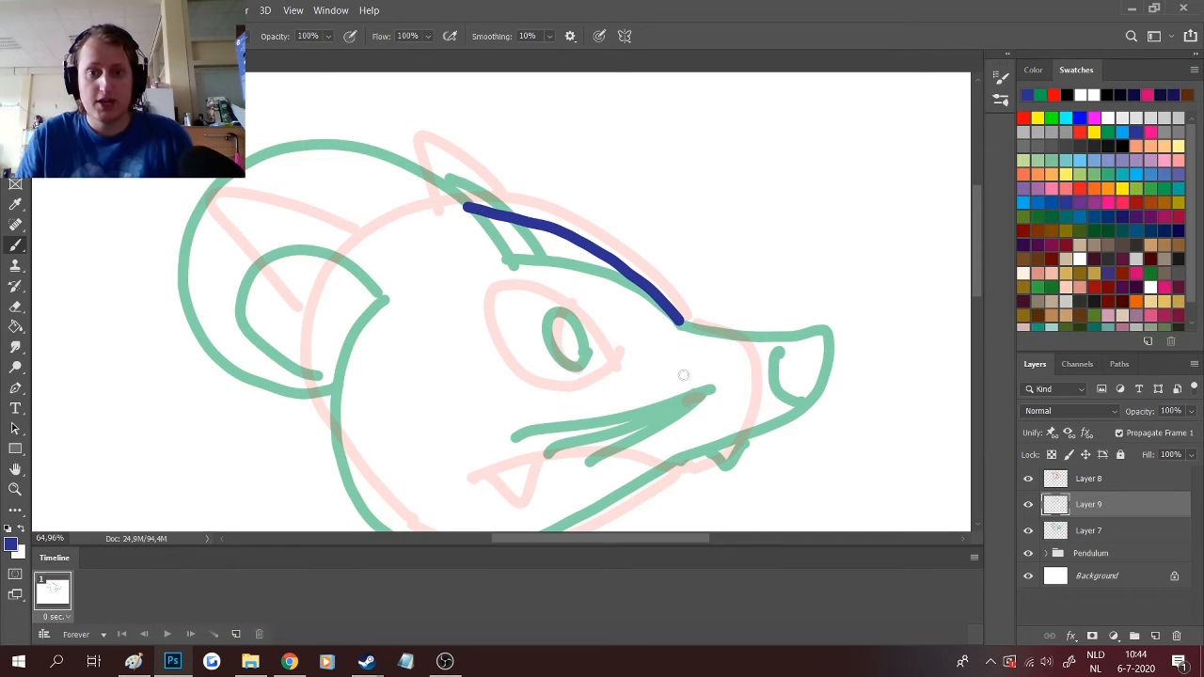
scroll(680, 320, "down", 3)
mouse_move(680, 210)
left_mouse_down()
mouse_move(790, 245)
mouse_move(795, 258)
mouse_move(738, 312)
left_mouse_up()
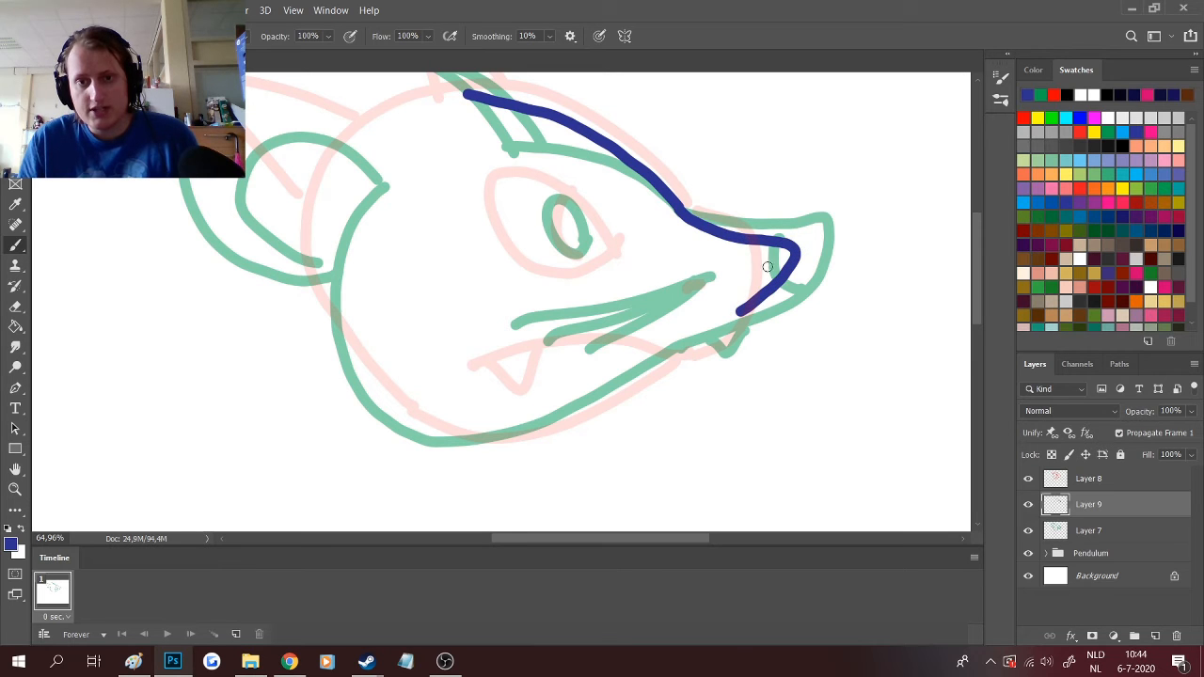
left_click_drag(759, 252, 764, 273)
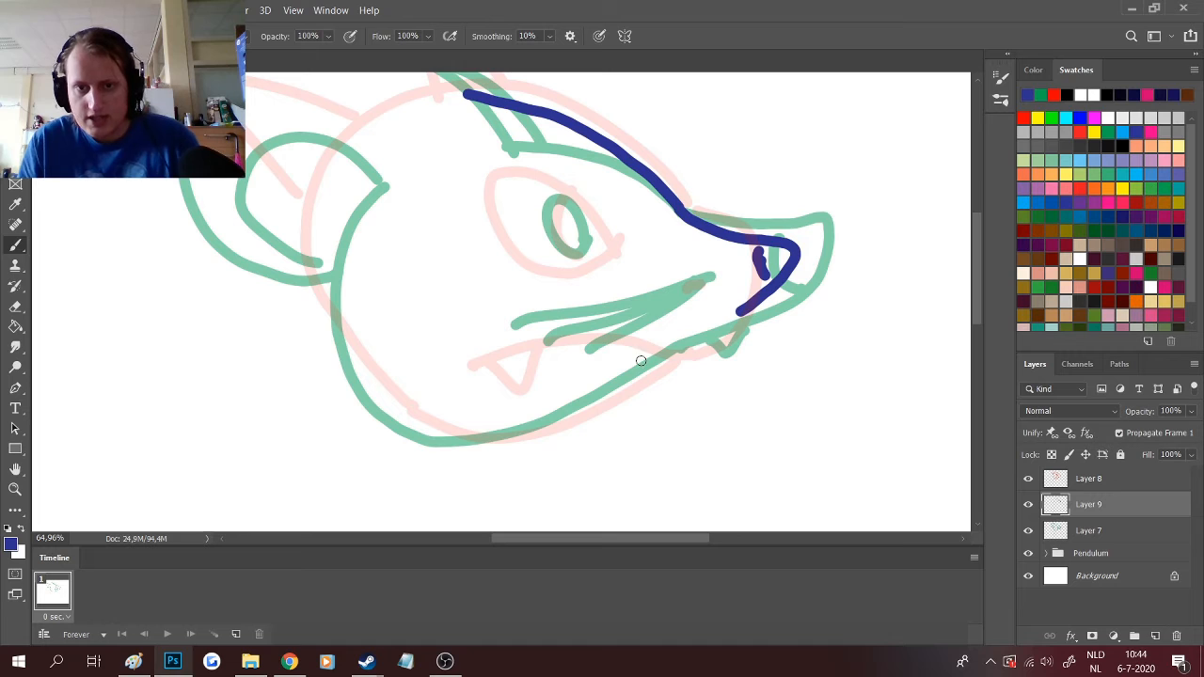
- Draw the in-between mouth with its fang, and the jaw line continuing up the back of the head
mouse_move(646, 349)
left_mouse_down()
mouse_move(614, 359)
mouse_move(604, 344)
mouse_move(689, 348)
left_mouse_up()
left_click_drag(601, 341, 559, 345)
mouse_move(680, 348)
left_mouse_down()
mouse_move(724, 337)
mouse_move(756, 306)
left_mouse_up()
mouse_move(665, 348)
left_mouse_down()
mouse_move(634, 383)
mouse_move(453, 438)
mouse_move(365, 380)
mouse_move(344, 339)
mouse_move(329, 278)
mouse_move(363, 204)
mouse_move(353, 425)
mouse_move(347, 376)
left_mouse_up()
scroll(332, 298, "up", 2)
scroll(314, 465, "up", 2)
scroll(314, 465, "up", 1)
key("e")
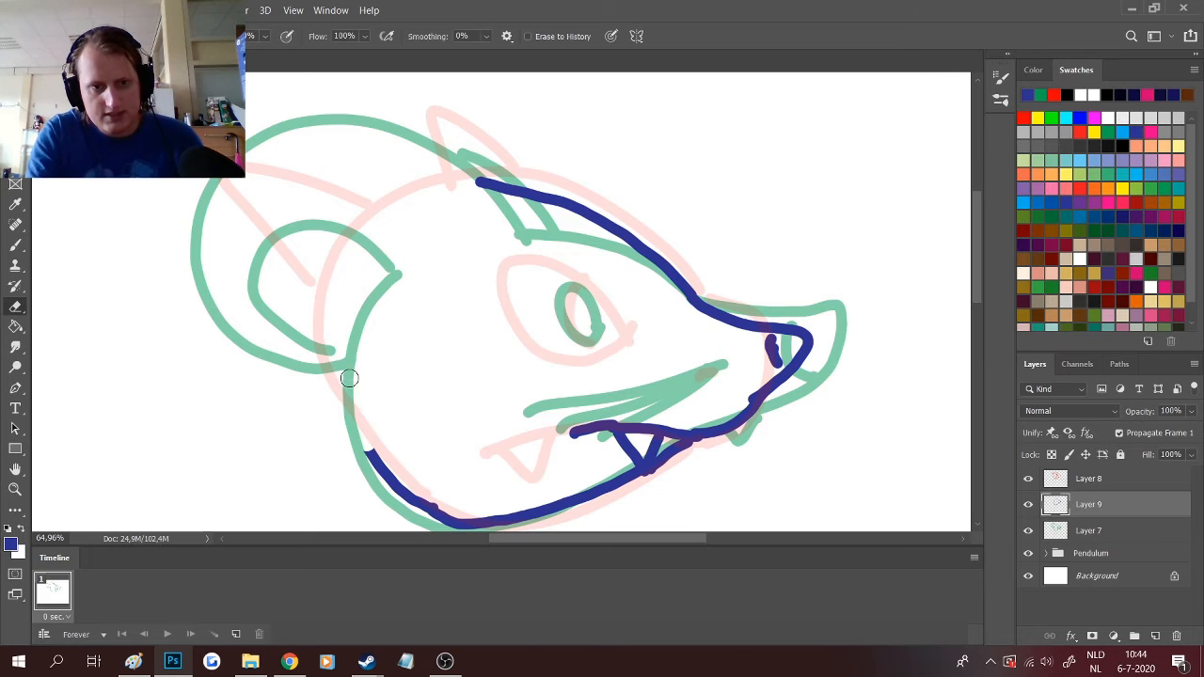
key("b")
mouse_move(379, 242)
left_mouse_down()
mouse_move(356, 273)
mouse_move(335, 344)
mouse_move(338, 403)
mouse_move(366, 446)
left_mouse_up()
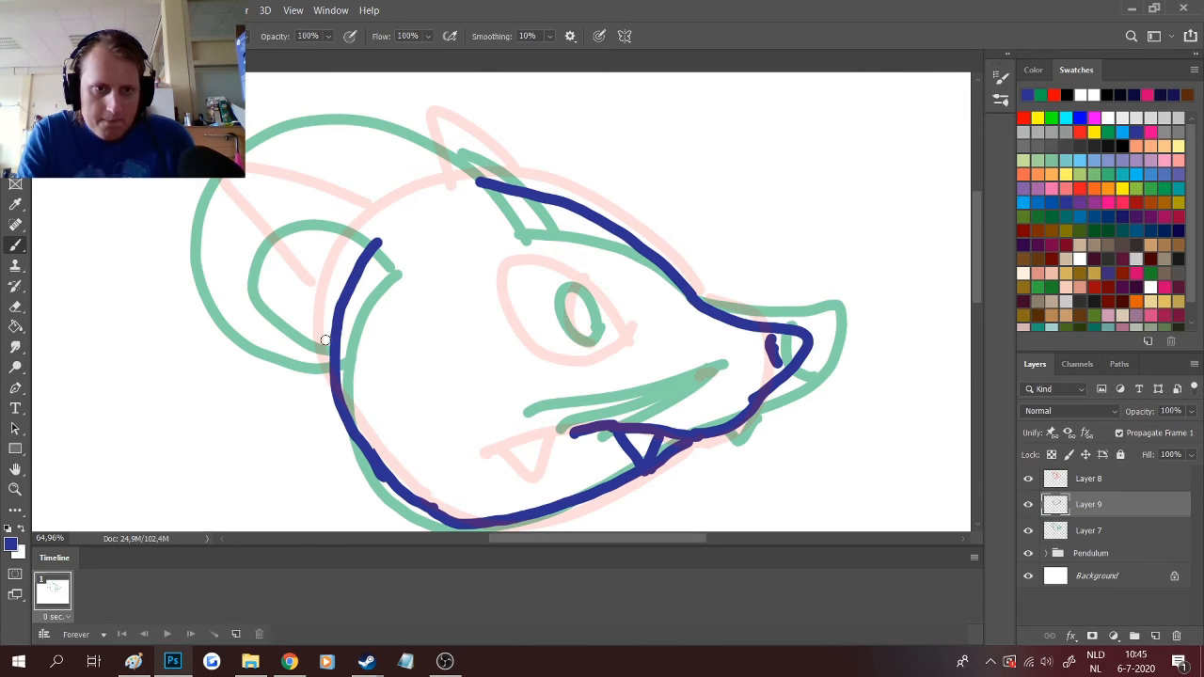
- Draw the large near ear with its inner fold and the small far ear between the two sketches
mouse_move(419, 180)
left_mouse_down()
mouse_move(344, 142)
mouse_move(254, 146)
left_mouse_up()
mouse_move(212, 181)
left_mouse_down()
mouse_move(196, 206)
mouse_move(207, 255)
mouse_move(329, 337)
left_mouse_up()
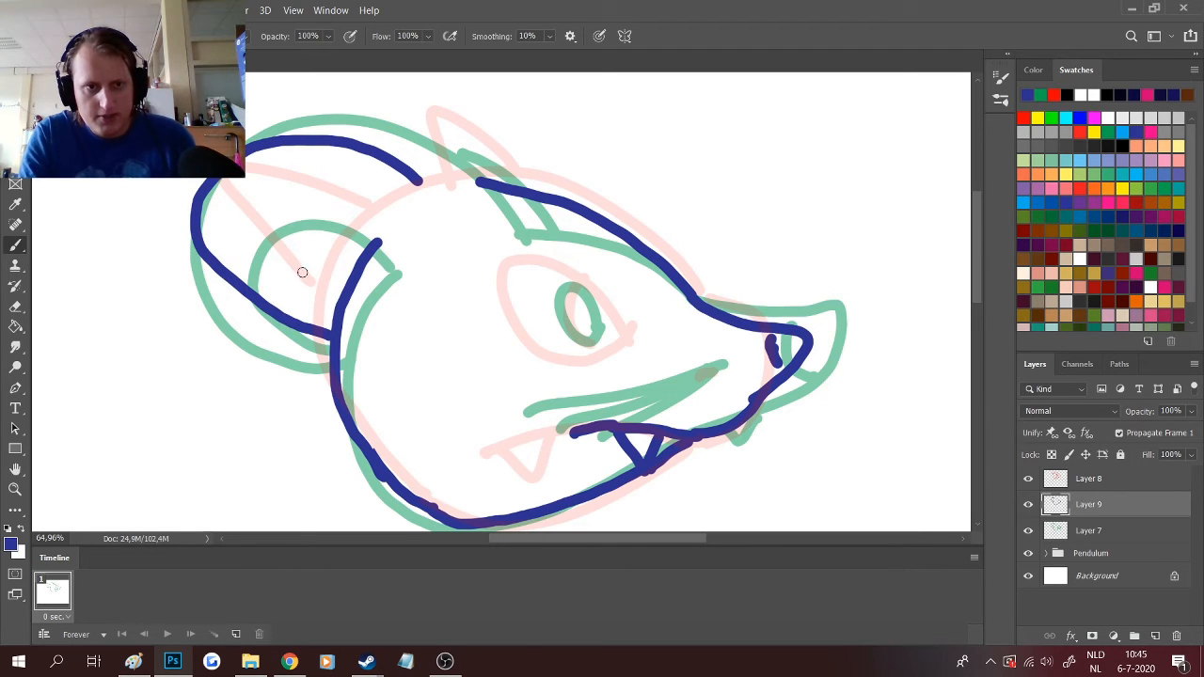
mouse_move(355, 263)
left_mouse_down()
mouse_move(280, 251)
mouse_move(335, 316)
left_mouse_up()
mouse_move(413, 175)
left_mouse_down()
mouse_move(498, 180)
mouse_move(524, 196)
mouse_move(489, 149)
mouse_move(419, 133)
mouse_move(402, 141)
mouse_move(422, 155)
mouse_move(410, 164)
left_mouse_up()
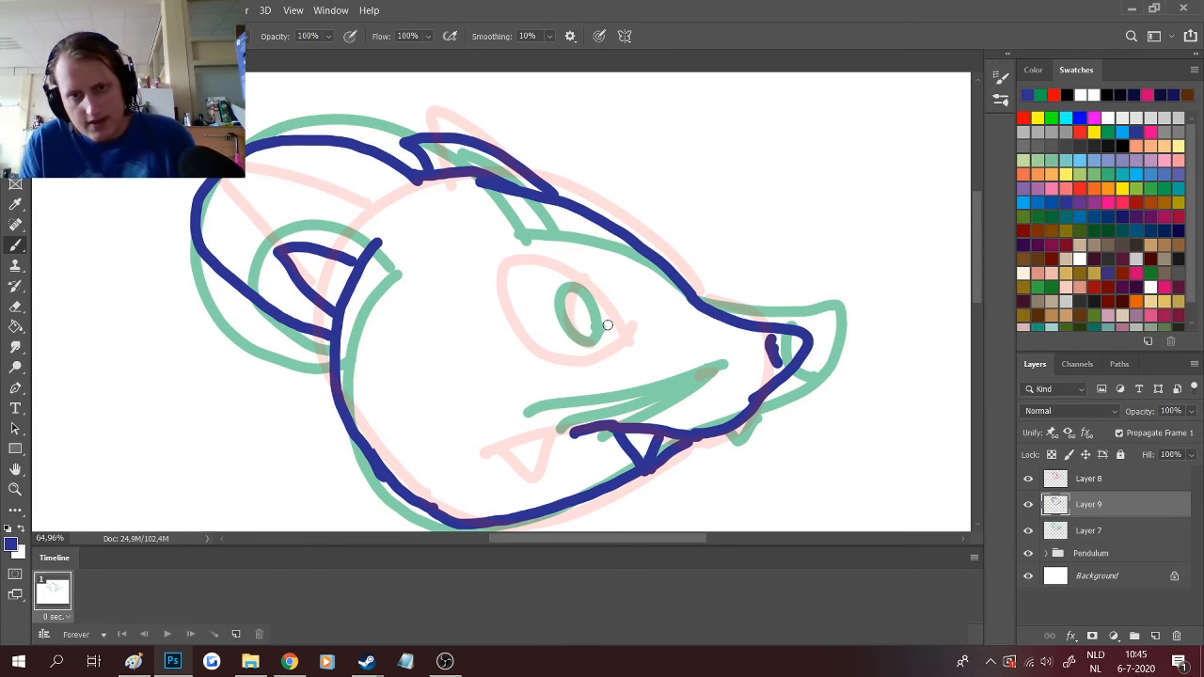
- Draw the in-between eye with its pupil, redoing faulty strokes, and add short whisker lines on the snout
mouse_move(616, 333)
left_mouse_down()
mouse_move(585, 295)
mouse_move(525, 282)
mouse_move(516, 302)
mouse_move(560, 349)
mouse_move(608, 344)
mouse_move(555, 284)
mouse_move(537, 289)
mouse_move(559, 337)
mouse_move(606, 339)
mouse_move(566, 290)
mouse_move(525, 285)
mouse_move(558, 341)
mouse_move(589, 348)
mouse_move(604, 328)
mouse_move(577, 307)
mouse_move(562, 341)
left_mouse_up()
key("ctrl+z")
key("ctrl+z")
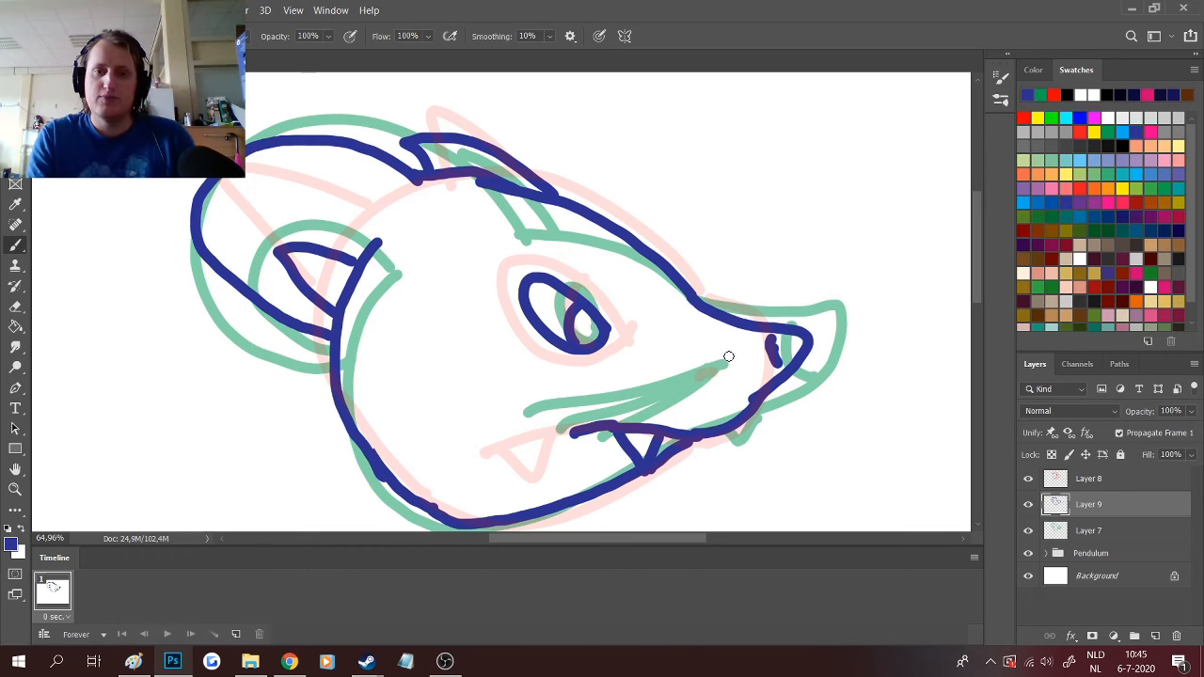
left_click_drag(721, 366, 649, 403)
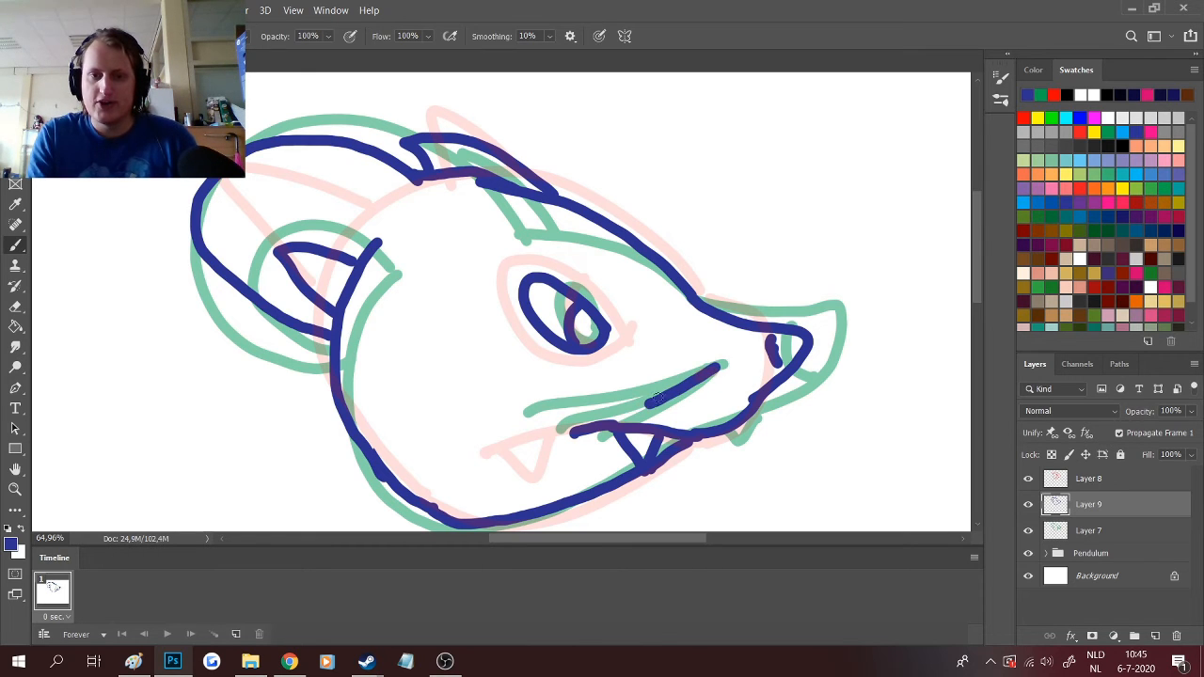
mouse_move(716, 367)
left_mouse_down()
mouse_move(583, 400)
mouse_move(632, 411)
left_mouse_up()
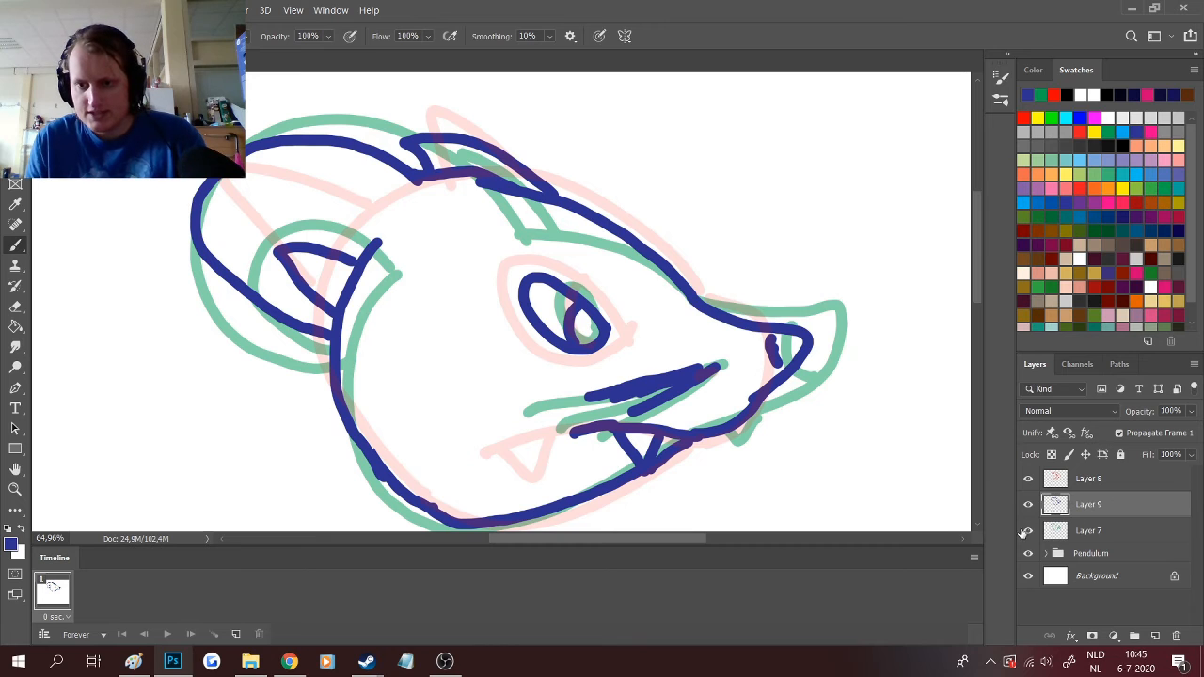
- Hide Layer 8 and Layer 7 so that only the dark blue head is shown
left_click(1028, 477)
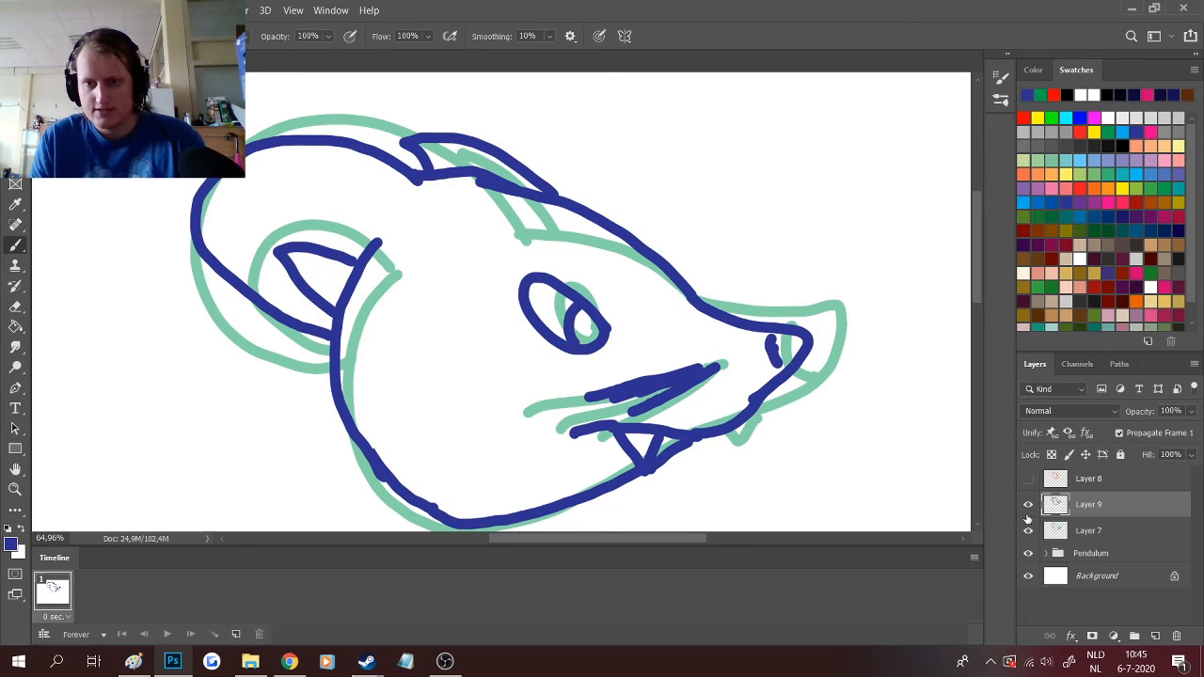
left_click(1028, 530)
scroll(930, 405, "down", 3)
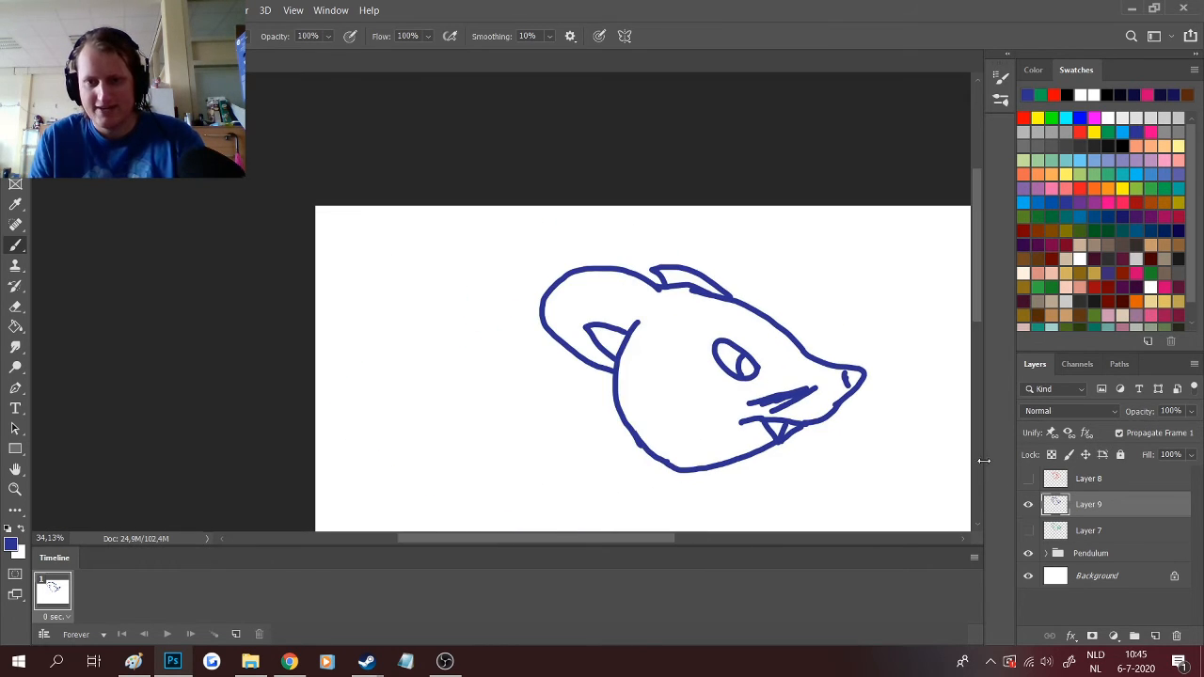
- Compare the red, green and blue head drawings by showing their layers one at a time, ending on Layer 9
left_click(1027, 481)
left_click(1028, 481)
left_click(1029, 530)
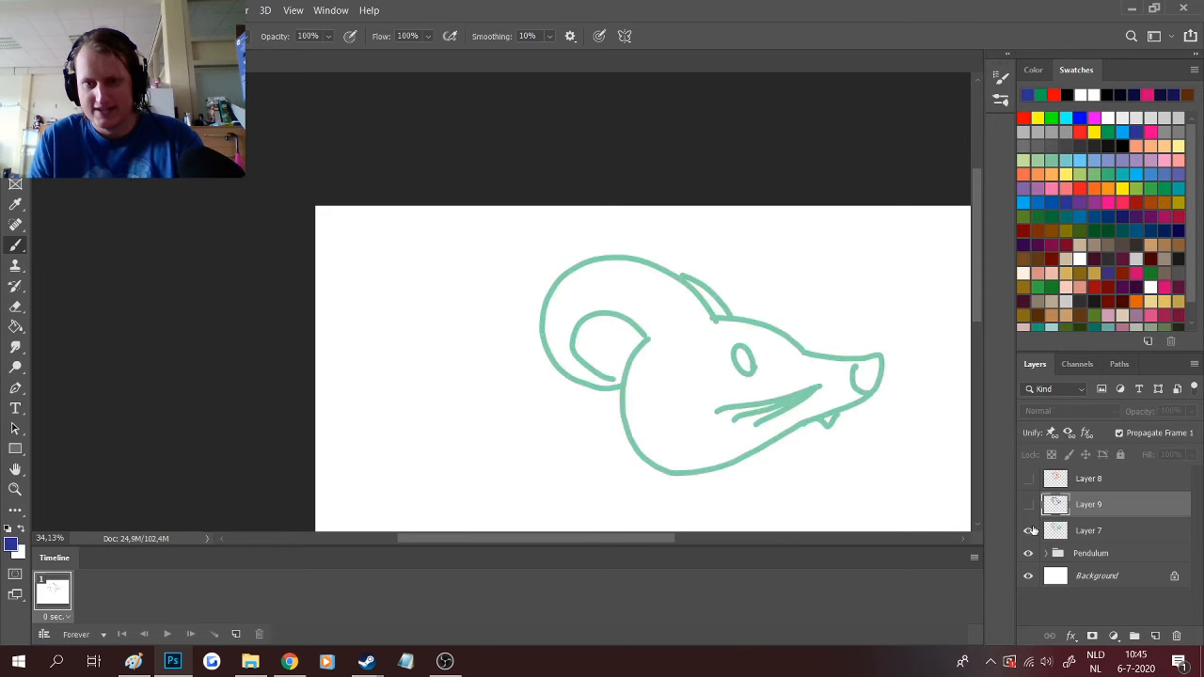
left_click(1029, 530)
left_click(1030, 508)
scroll(860, 474, "right", 3)
scroll(775, 429, "up", 2)
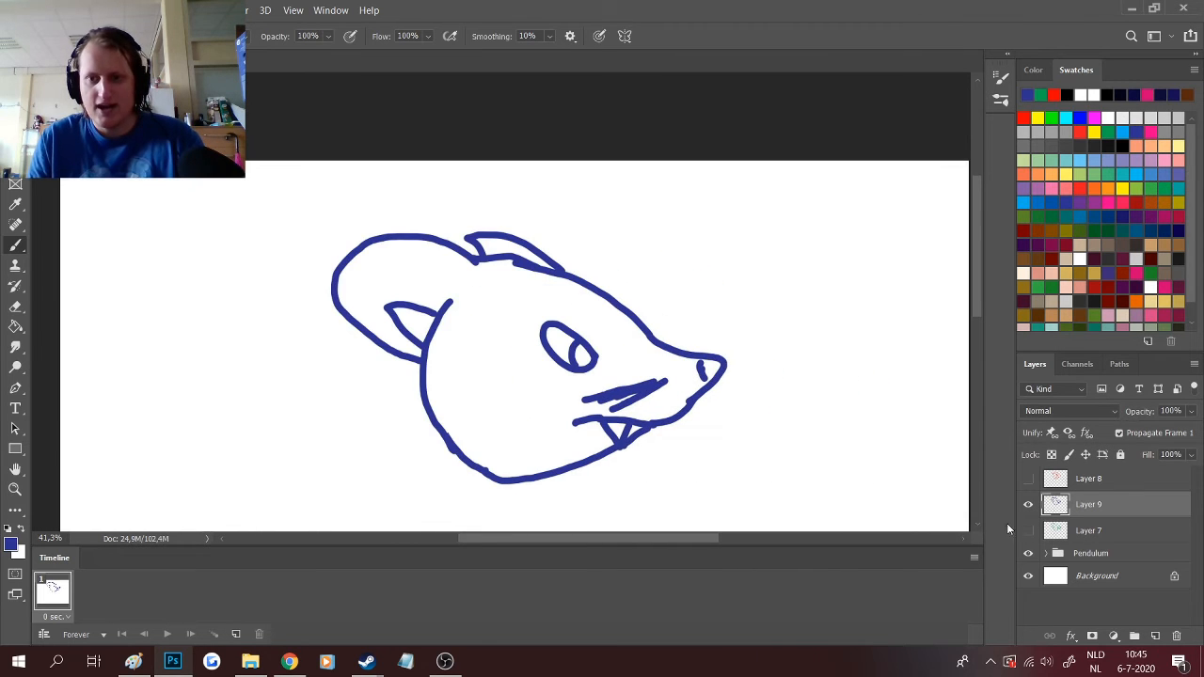
- Show Layer 7 again and lower the fill of Layer 9 to fade the blue head
left_click(1029, 532)
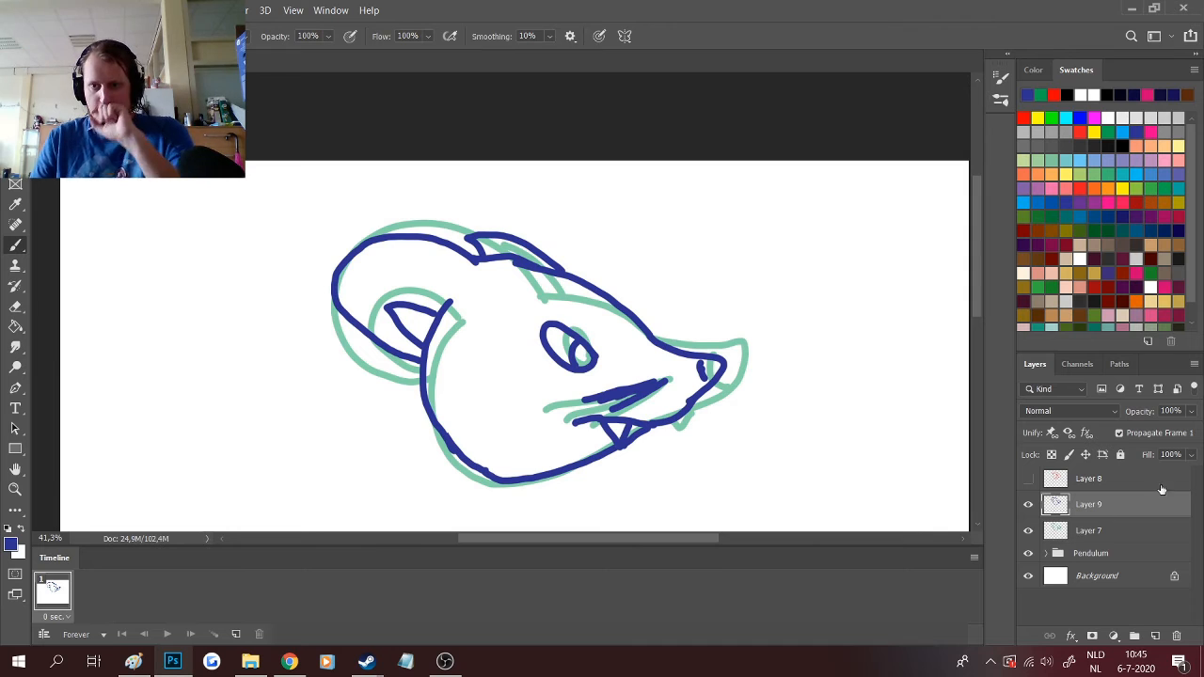
left_click(1191, 454)
left_click_drag(1191, 474, 1147, 476)
- Add an empty layer directly above Layer 7 for drawing between the green and blue heads
left_click(1097, 531)
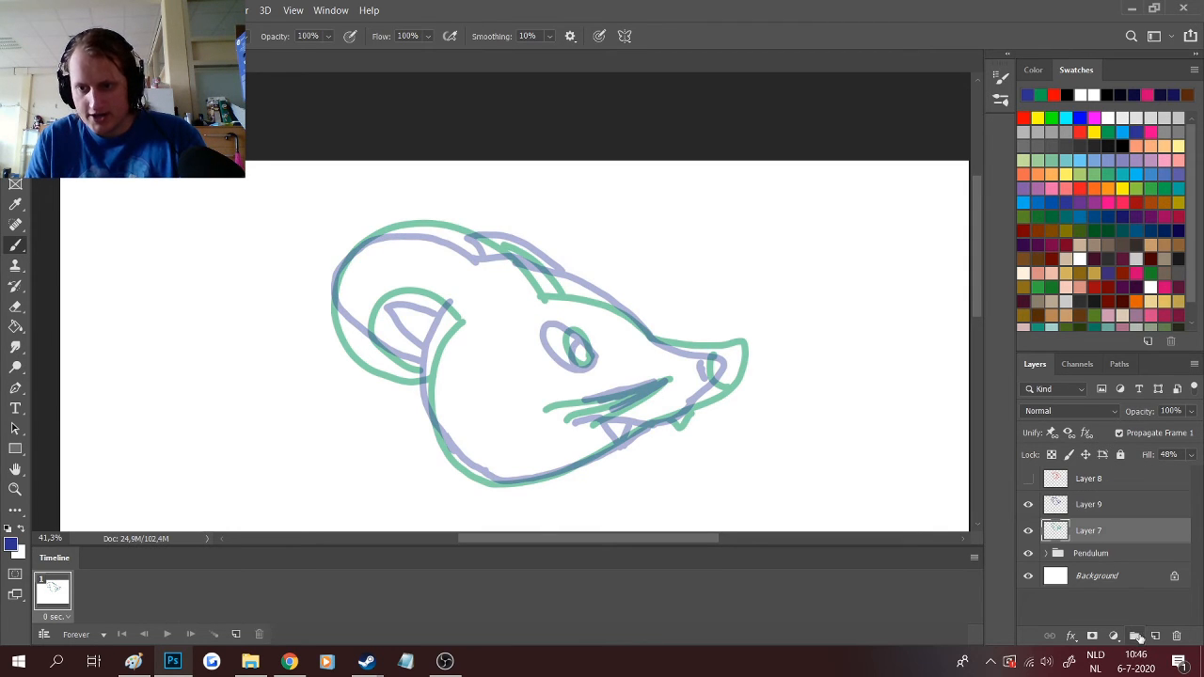
left_click(1155, 636)
scroll(589, 429, "up", 5)
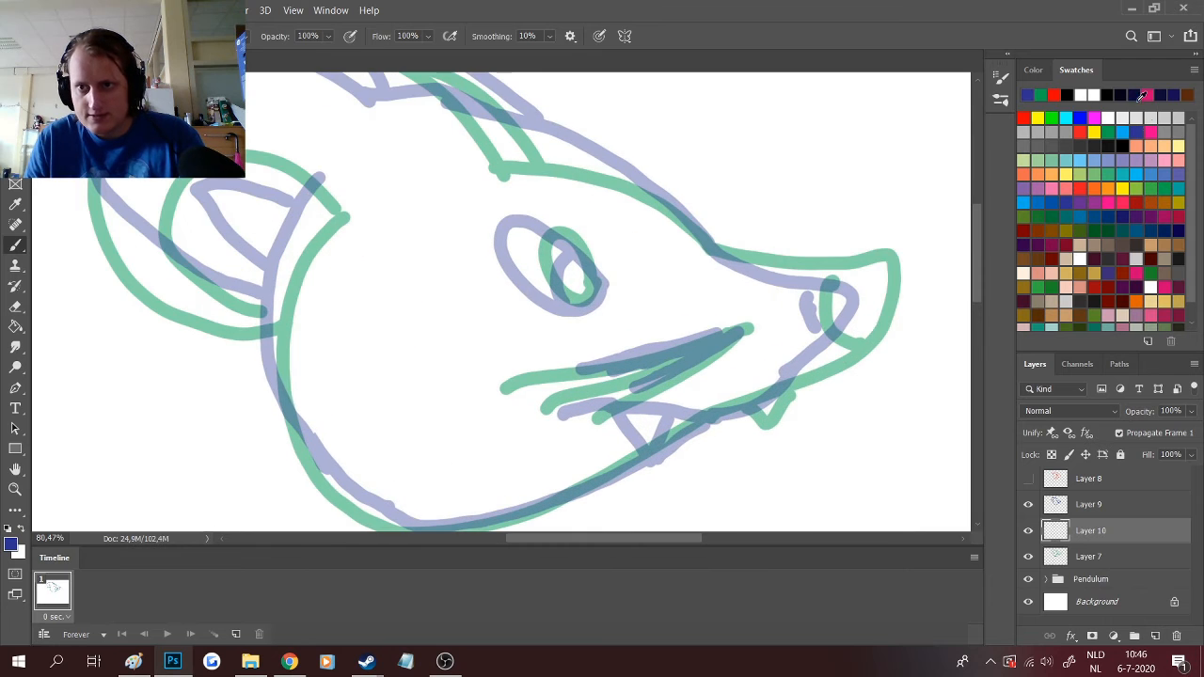
- Set the brush colour to bright red and draw the snout tip and nostril between the green and blue noses on Layer 10
left_click(1145, 236)
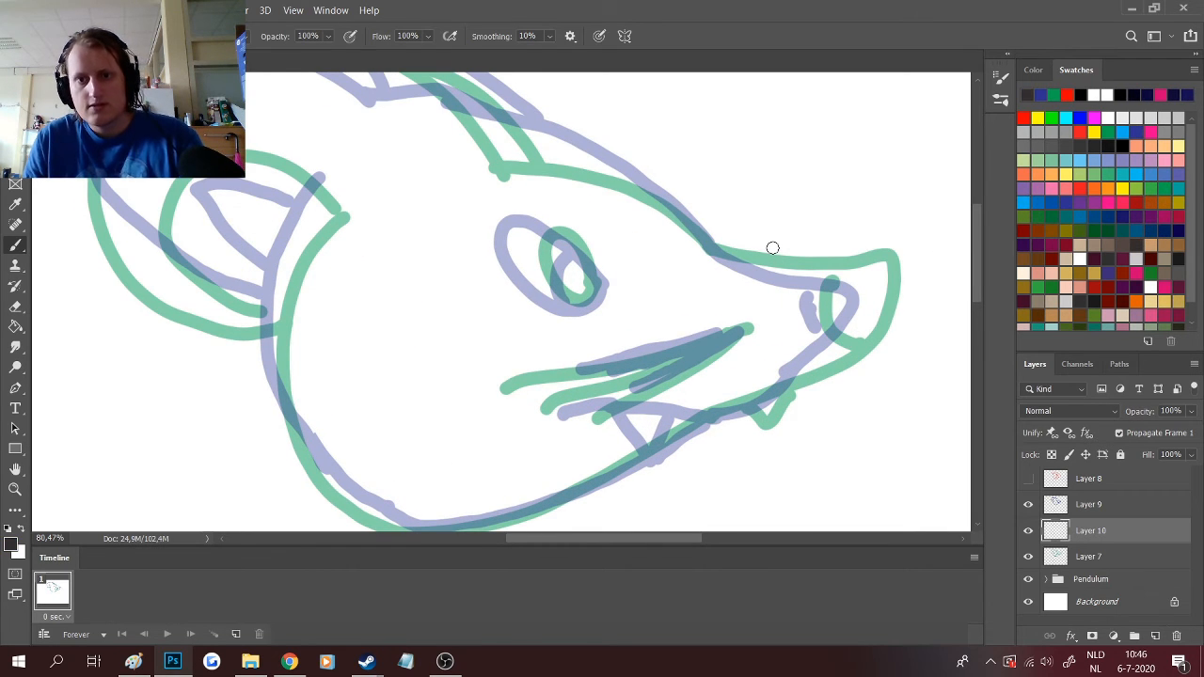
scroll(772, 247, "up", 1)
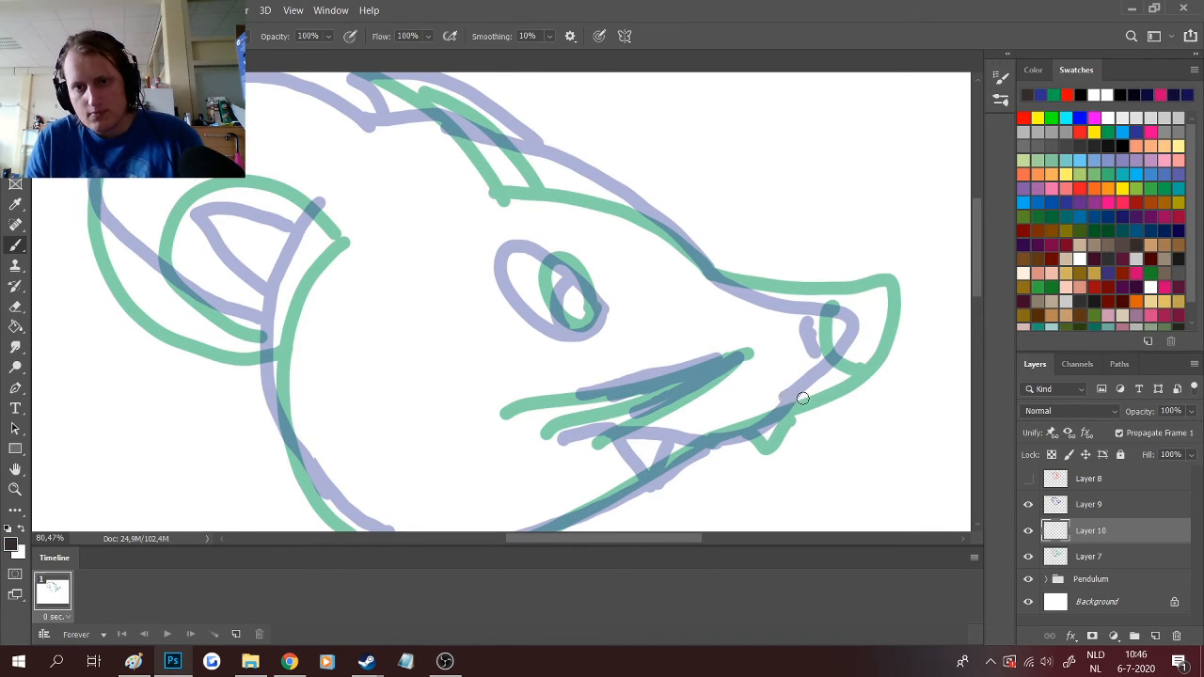
mouse_move(790, 399)
left_mouse_down()
mouse_move(868, 343)
mouse_move(870, 313)
mouse_move(742, 292)
left_mouse_up()
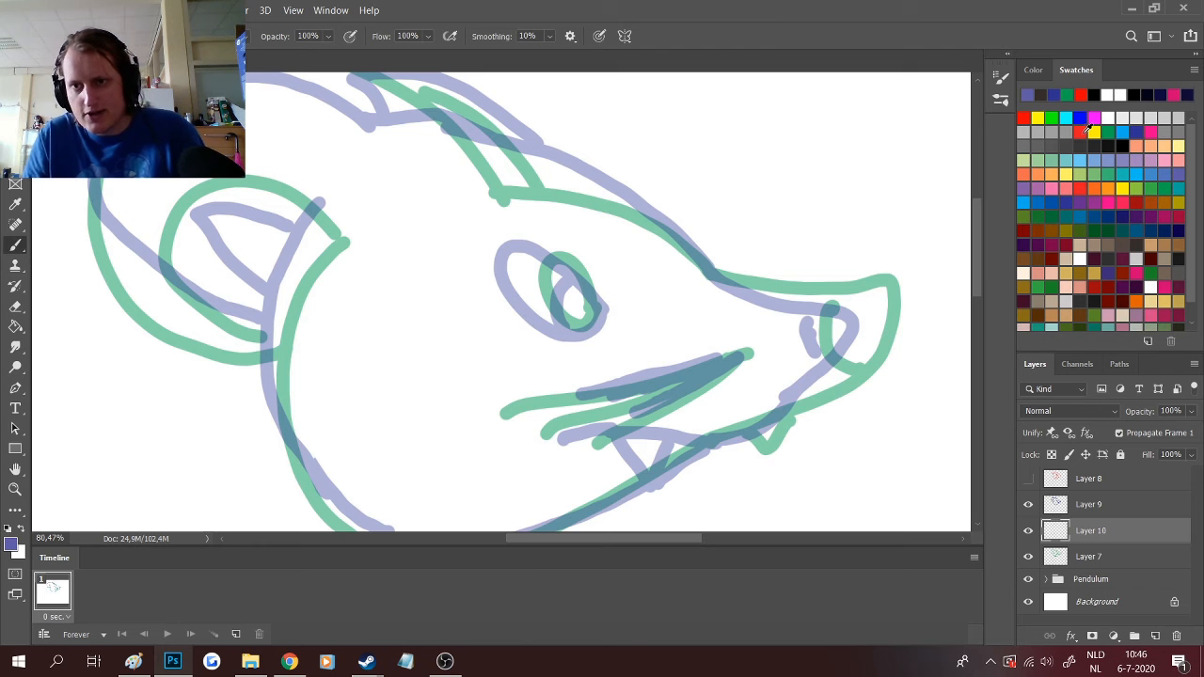
left_click(1080, 131)
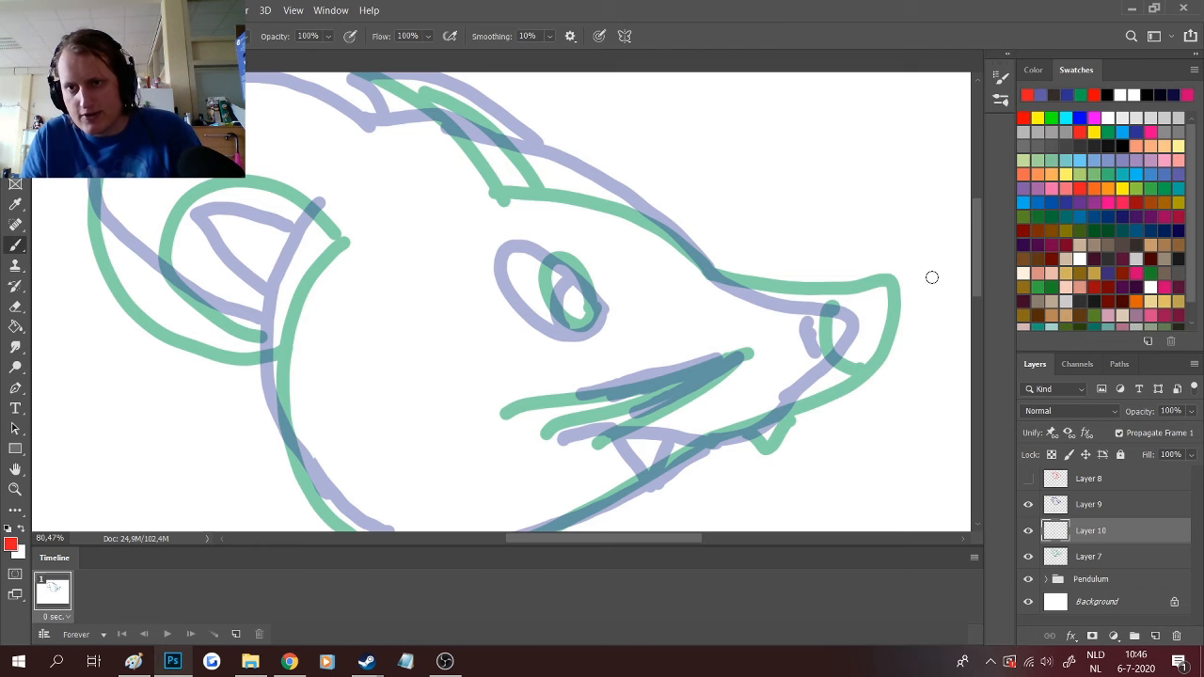
mouse_move(790, 397)
left_mouse_down()
mouse_move(867, 344)
mouse_move(872, 313)
mouse_move(779, 303)
mouse_move(827, 351)
left_mouse_up()
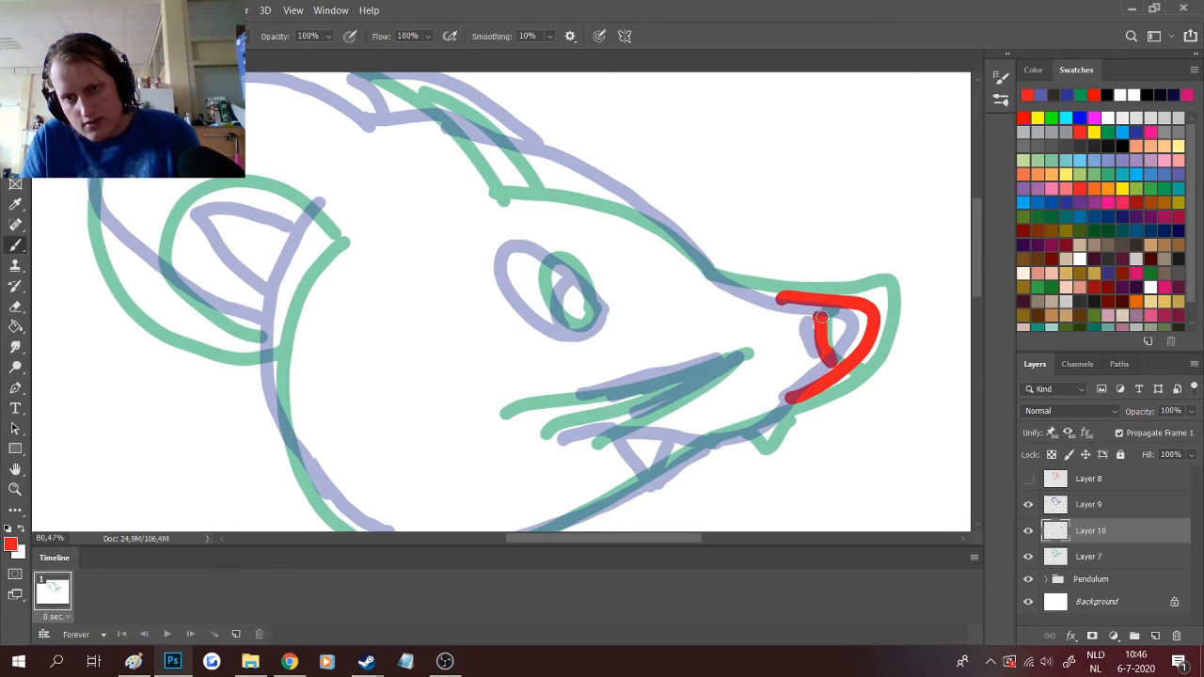
- Draw the red forehead line from the snout back to the far ear, midway between the green and blue outlines
mouse_move(767, 299)
left_mouse_down()
mouse_move(621, 204)
mouse_move(477, 148)
left_mouse_up()
scroll(446, 340, "up", 2)
scroll(441, 246, "up", 1)
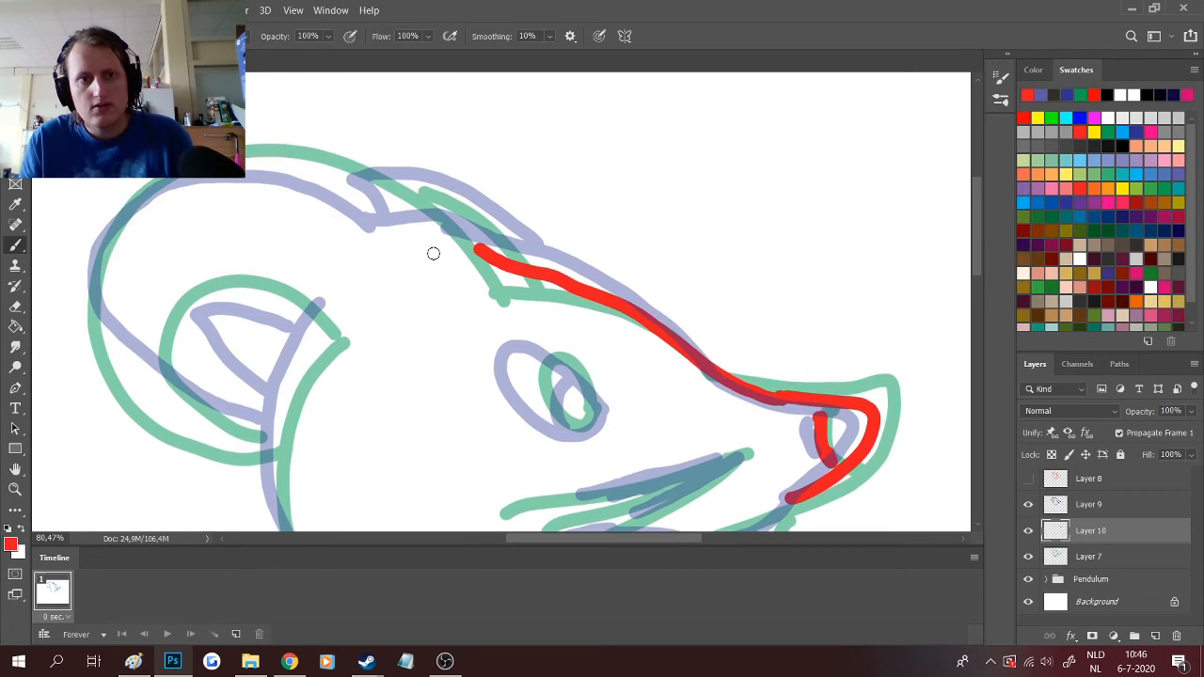
left_click_drag(483, 253, 409, 220)
scroll(317, 372, "down", 1)
scroll(317, 371, "down", 3)
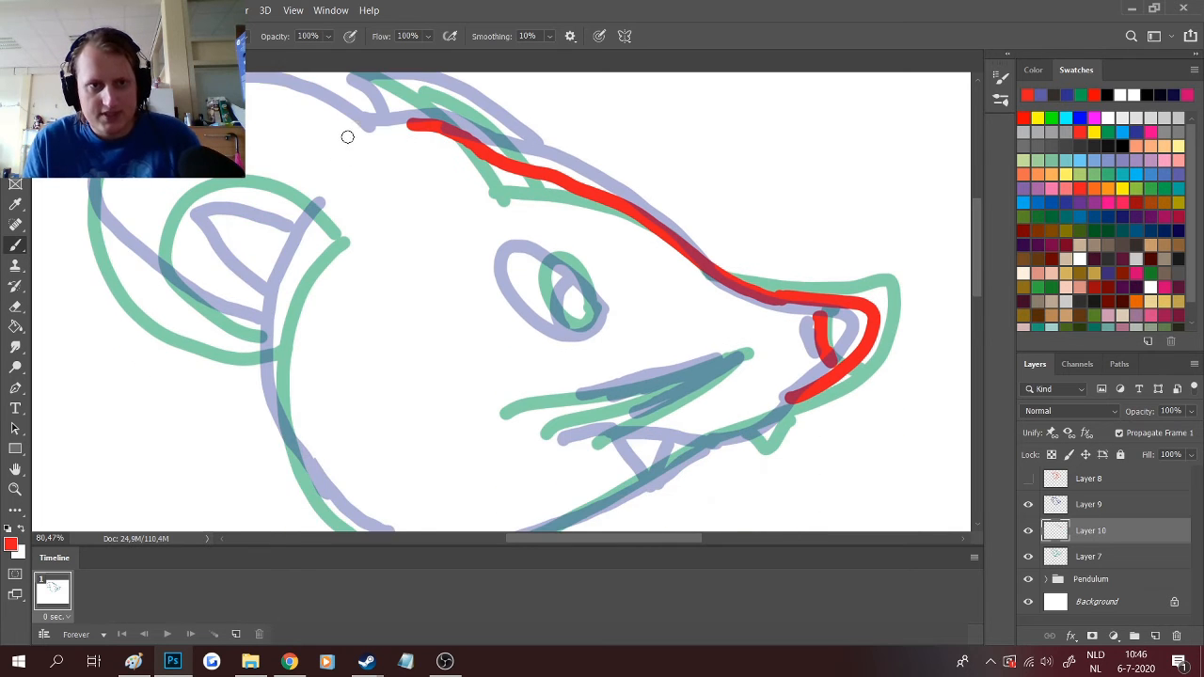
- Draw the outer ear outline in red between the green and blue ears, erasing and redrawing the parts that do not fit
scroll(347, 134, "up", 2)
mouse_move(416, 174)
left_mouse_down()
mouse_move(320, 124)
mouse_move(253, 115)
left_mouse_up()
mouse_move(138, 178)
left_mouse_down()
mouse_move(125, 209)
mouse_move(139, 267)
left_mouse_up()
key("e")
mouse_move(137, 186)
left_mouse_down()
mouse_move(122, 303)
mouse_move(185, 177)
left_mouse_up()
key("b")
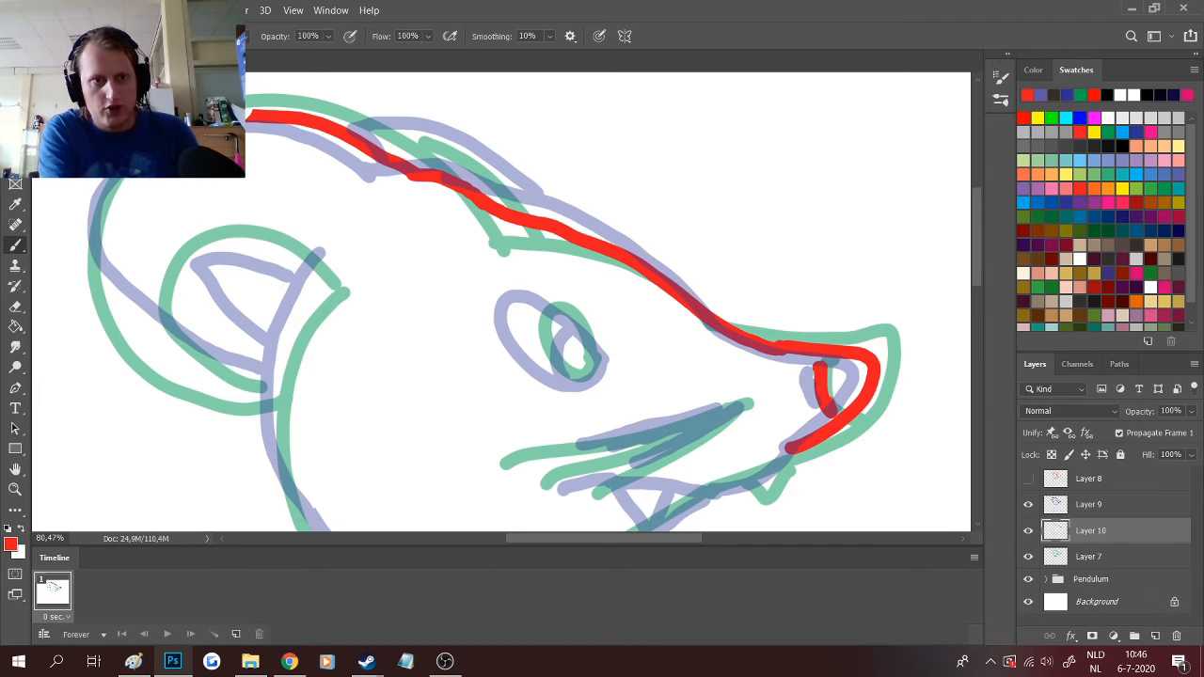
mouse_move(140, 182)
left_mouse_down()
mouse_move(130, 268)
mouse_move(150, 222)
left_mouse_up()
key("e")
mouse_move(252, 108)
left_mouse_down()
mouse_move(380, 155)
mouse_move(252, 119)
left_mouse_up()
key("b")
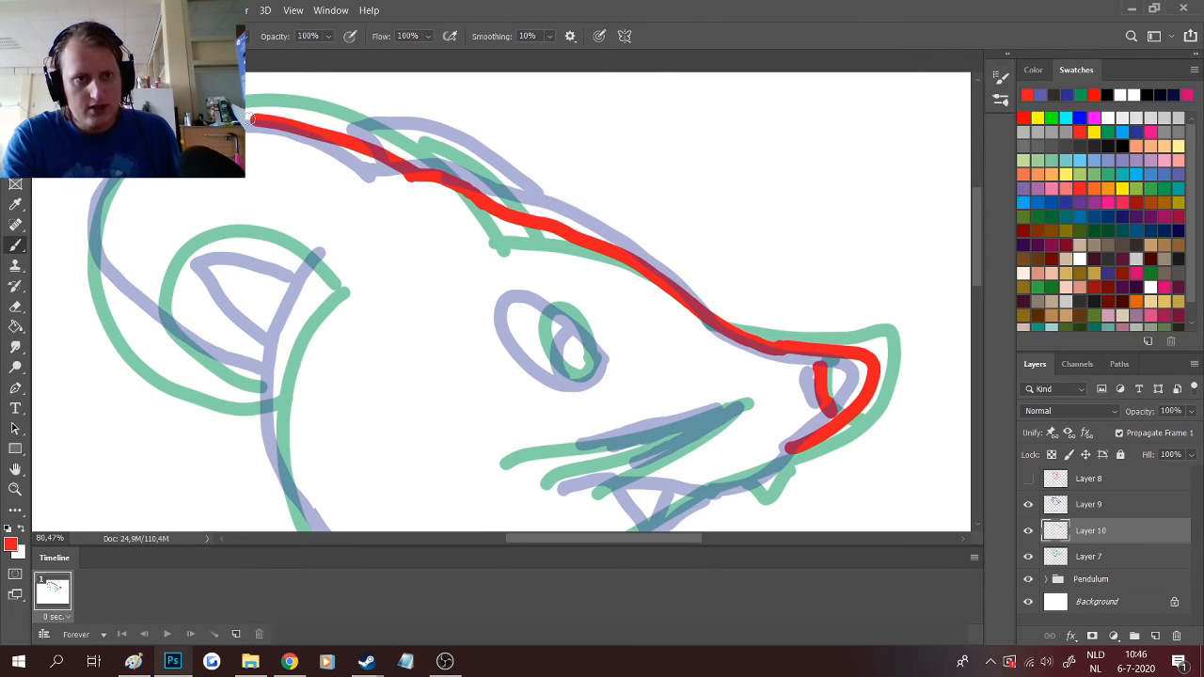
mouse_move(127, 173)
left_mouse_down()
mouse_move(87, 215)
mouse_move(94, 280)
mouse_move(153, 354)
mouse_move(252, 387)
left_mouse_up()
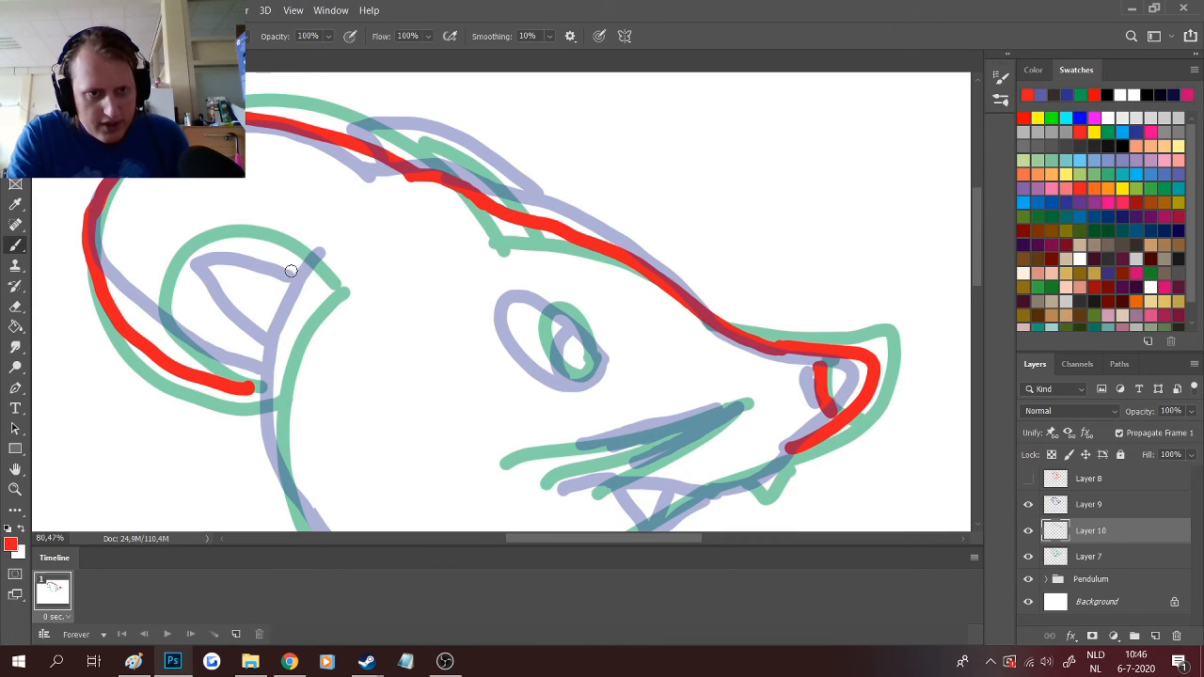
- Draw the red inner ear and the upper back-of-head line, and clean up the ear joins with the eraser and brush
mouse_move(291, 271)
left_mouse_down()
mouse_move(209, 273)
mouse_move(189, 311)
mouse_move(199, 333)
mouse_move(266, 378)
mouse_move(311, 294)
mouse_move(283, 346)
mouse_move(266, 434)
left_mouse_up()
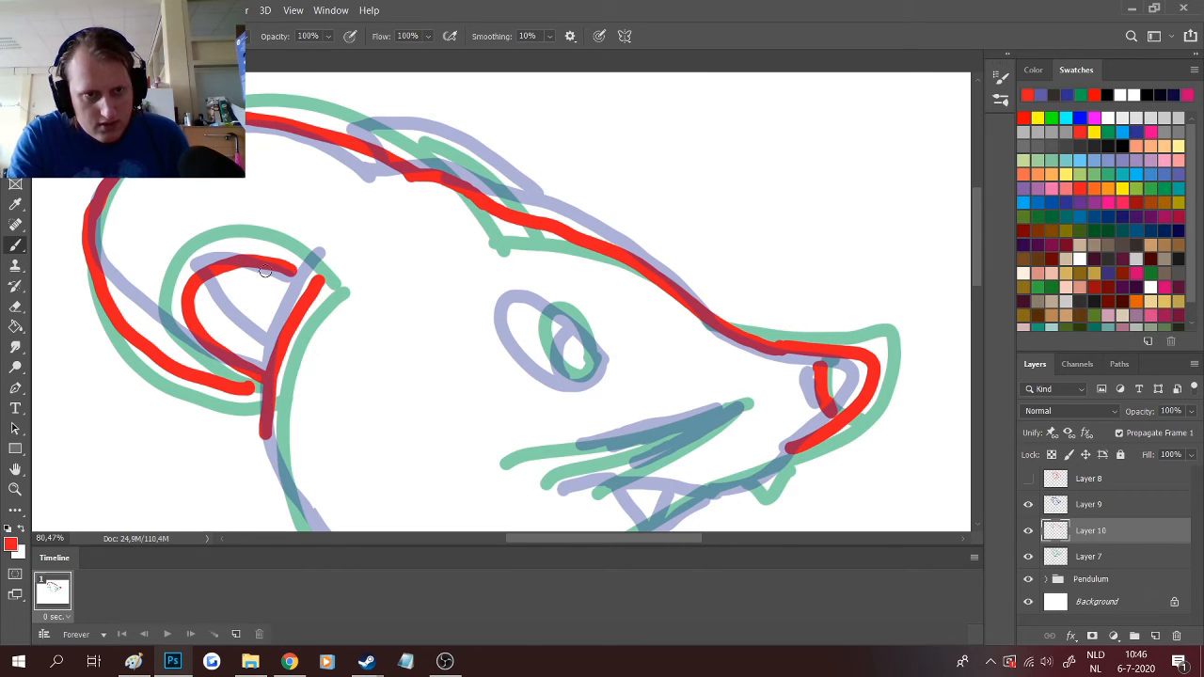
left_click_drag(292, 271, 316, 301)
key("e")
mouse_move(190, 286)
left_mouse_down()
mouse_move(193, 327)
mouse_move(256, 386)
mouse_move(263, 419)
left_mouse_up()
key("b")
mouse_move(194, 286)
left_mouse_down()
mouse_move(201, 327)
mouse_move(261, 380)
mouse_move(260, 410)
left_mouse_up()
- Draw the back of the head, the jaw, the mouth line and a pointed tooth in red, undoing misplaced strokes
scroll(256, 406, "down", 5)
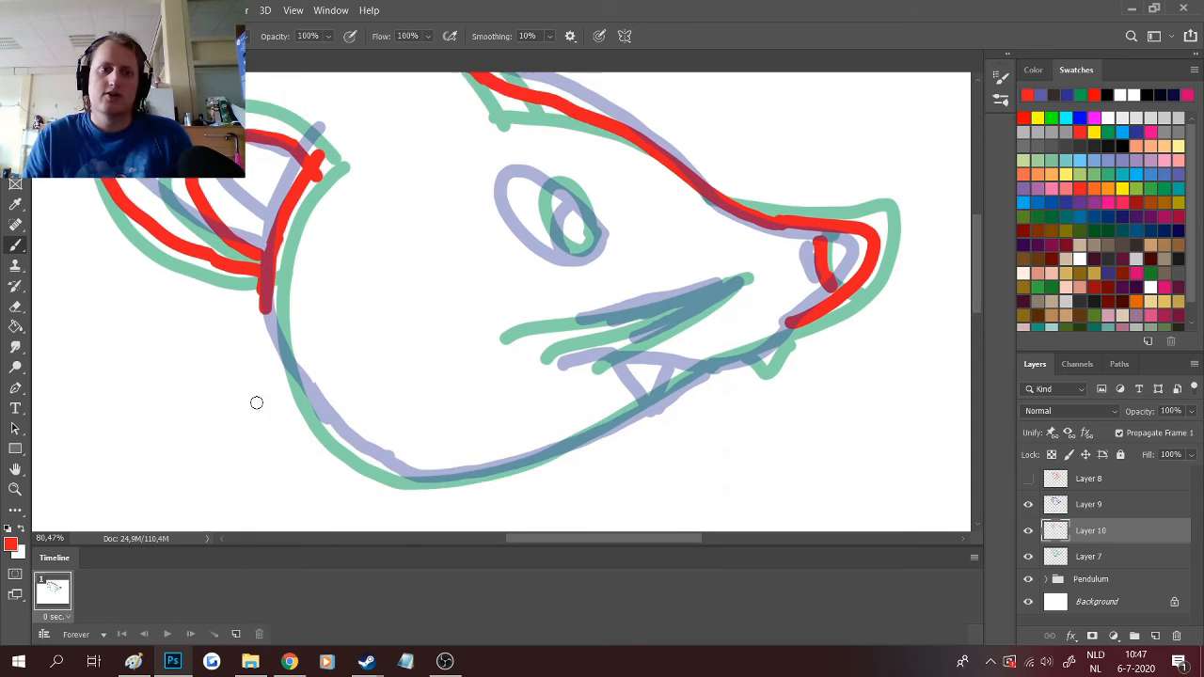
mouse_move(266, 192)
left_mouse_down()
mouse_move(320, 317)
mouse_move(391, 382)
mouse_move(433, 388)
left_mouse_up()
key("ctrl+z")
key("ctrl+z")
key("ctrl+z")
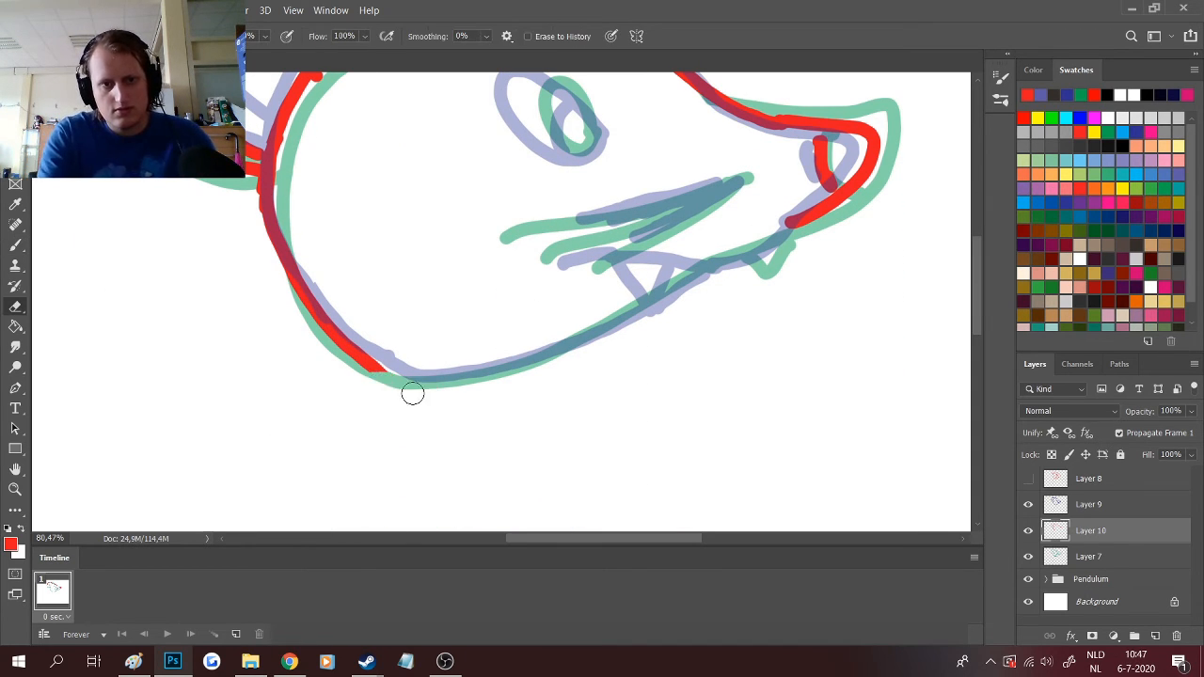
mouse_move(386, 373)
left_mouse_down()
mouse_move(459, 383)
mouse_move(564, 353)
mouse_move(679, 293)
mouse_move(728, 293)
mouse_move(757, 249)
mouse_move(645, 258)
left_mouse_up()
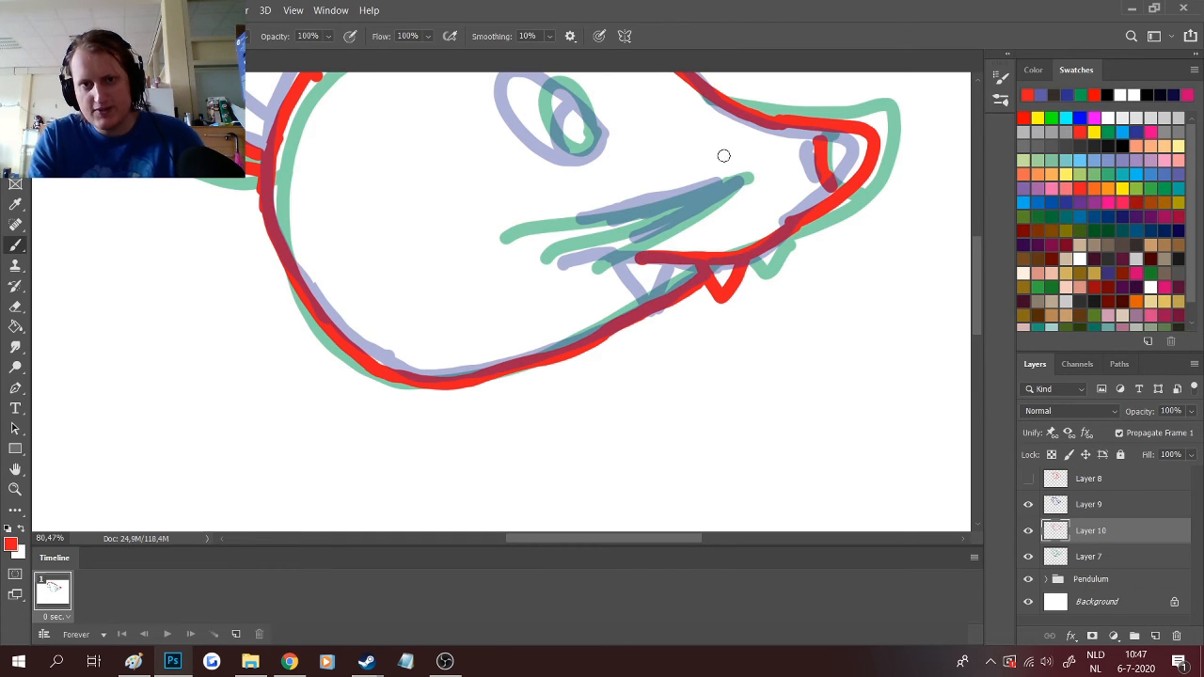
- Draw the red whiskers and the oval eye with its pupil between the green and blue versions
mouse_move(738, 181)
left_mouse_down()
mouse_move(607, 253)
mouse_move(616, 237)
mouse_move(572, 249)
mouse_move(609, 216)
mouse_move(543, 230)
left_mouse_up()
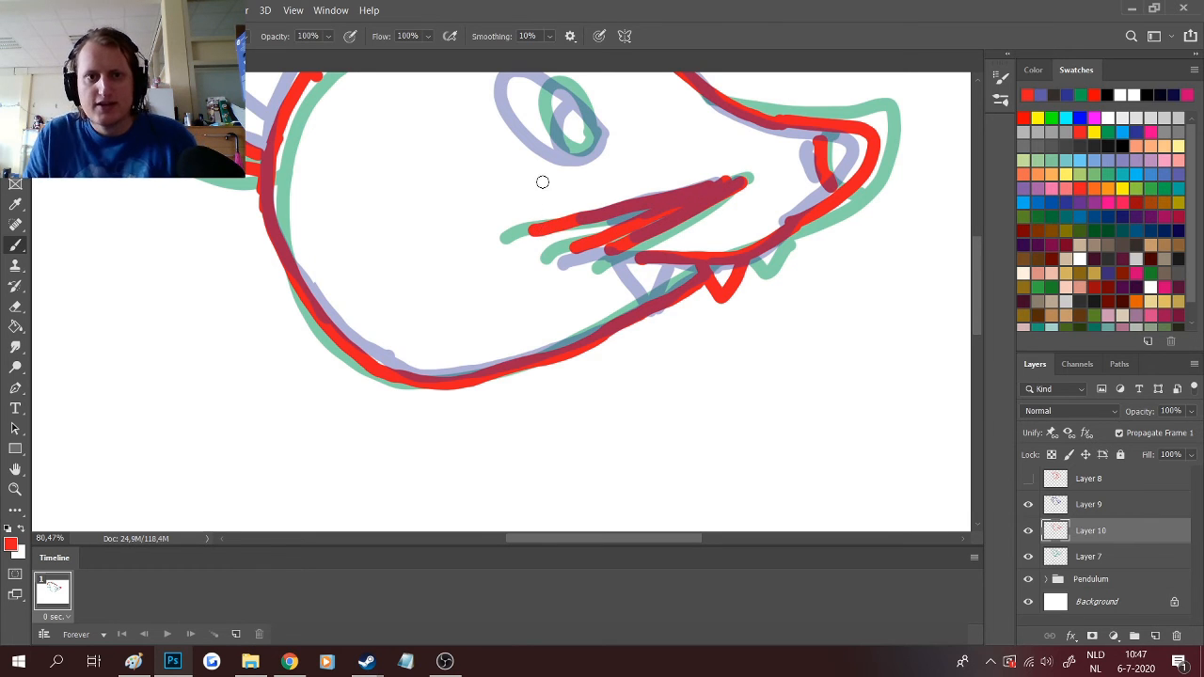
scroll(541, 182, "up", 3)
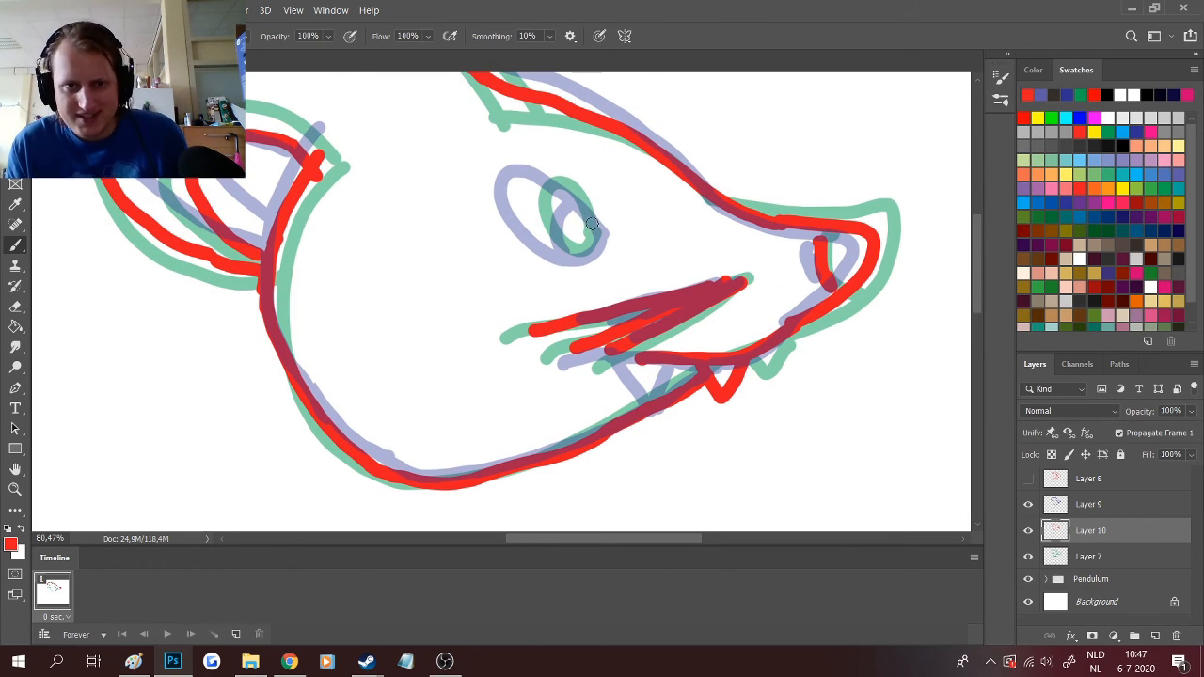
mouse_move(591, 223)
left_mouse_down()
mouse_move(544, 174)
mouse_move(517, 189)
mouse_move(523, 215)
mouse_move(593, 242)
left_mouse_up()
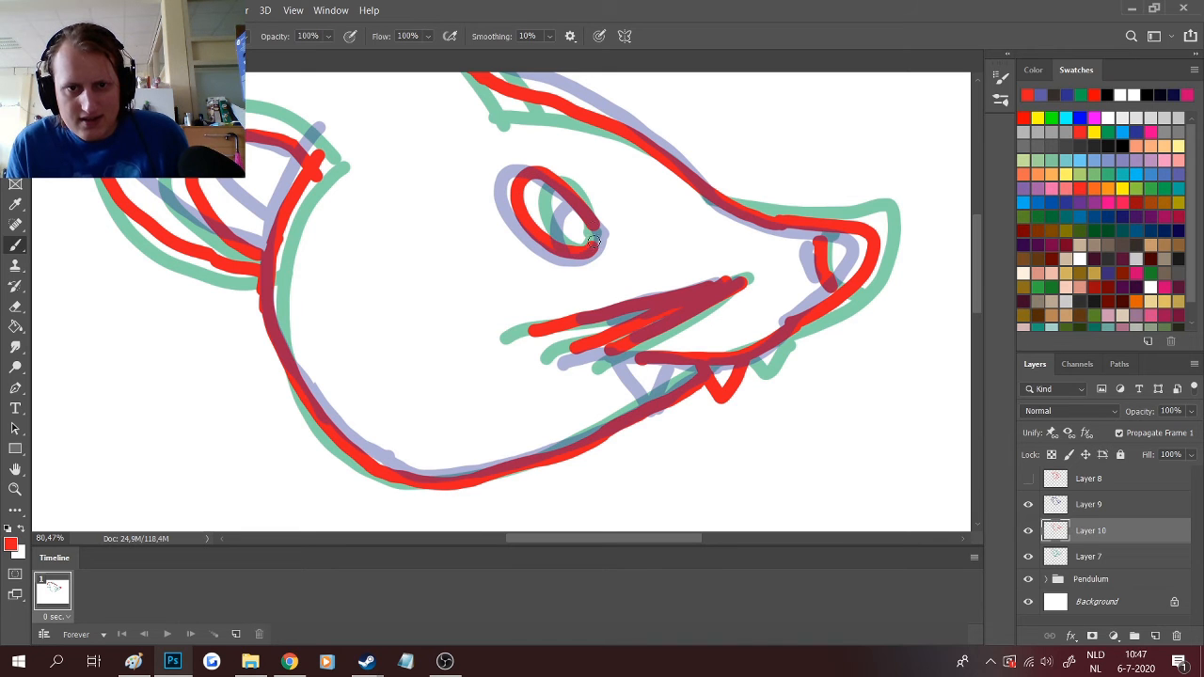
left_click_drag(559, 201, 568, 232)
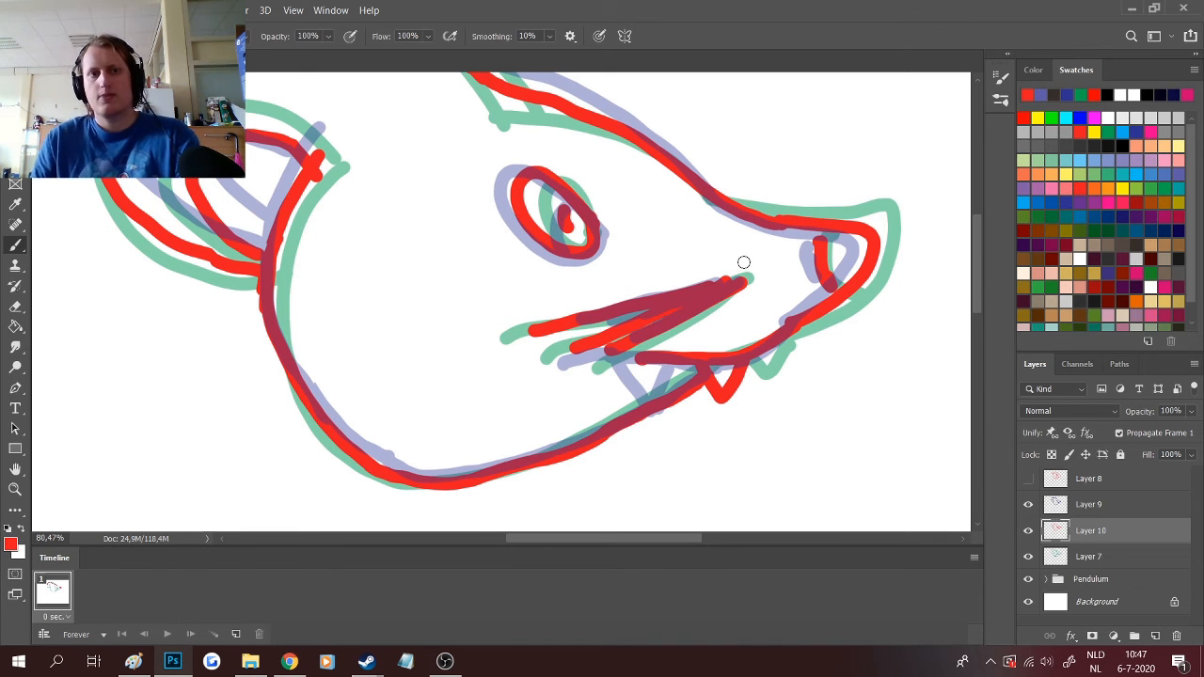
- Draw the small far ear in red on top of the head, between the green and blue ears
scroll(744, 263, "down", 9)
scroll(655, 129, "up", 8)
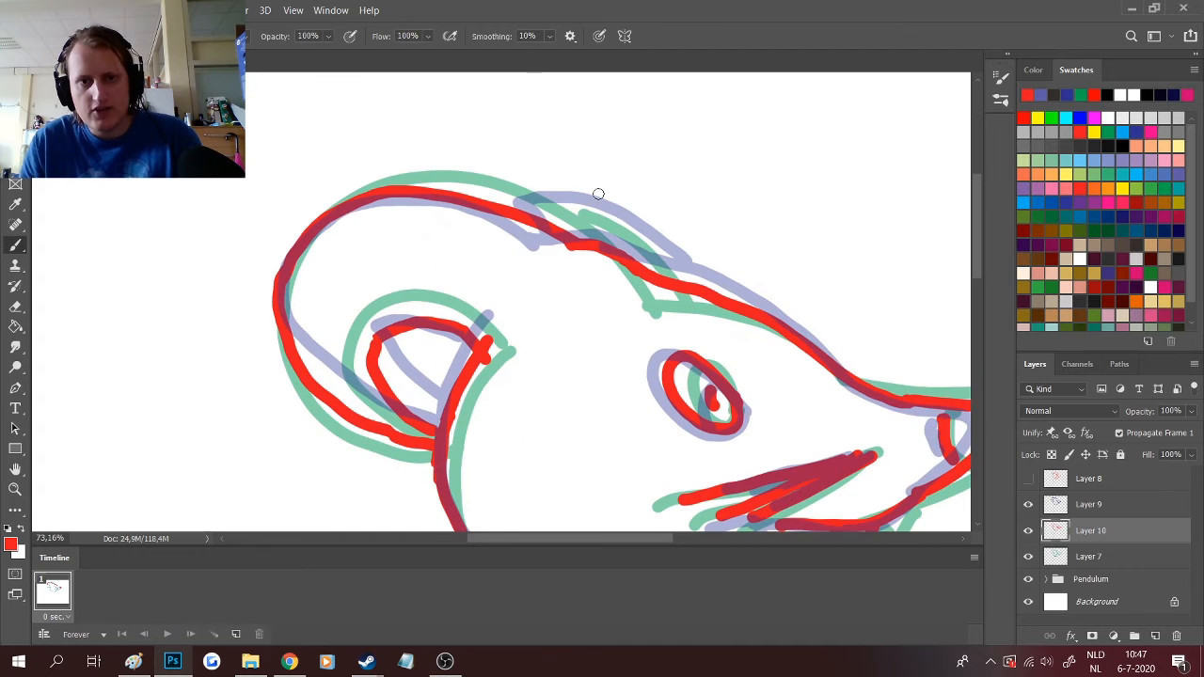
mouse_move(679, 280)
left_mouse_down()
mouse_move(577, 211)
mouse_move(556, 220)
mouse_move(567, 235)
left_mouse_up()
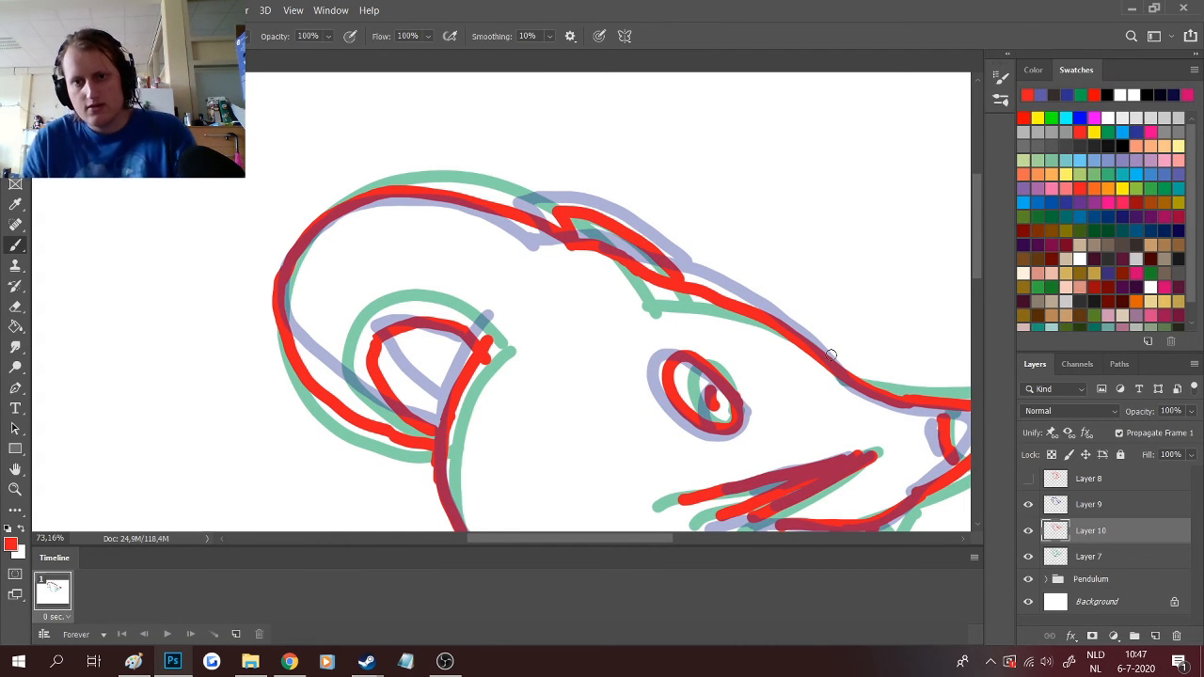
- Compare the green, red and blue head drawings by toggling the visibility of Layer 7, Layer 10 and Layer 9
scroll(834, 341, "down", 5)
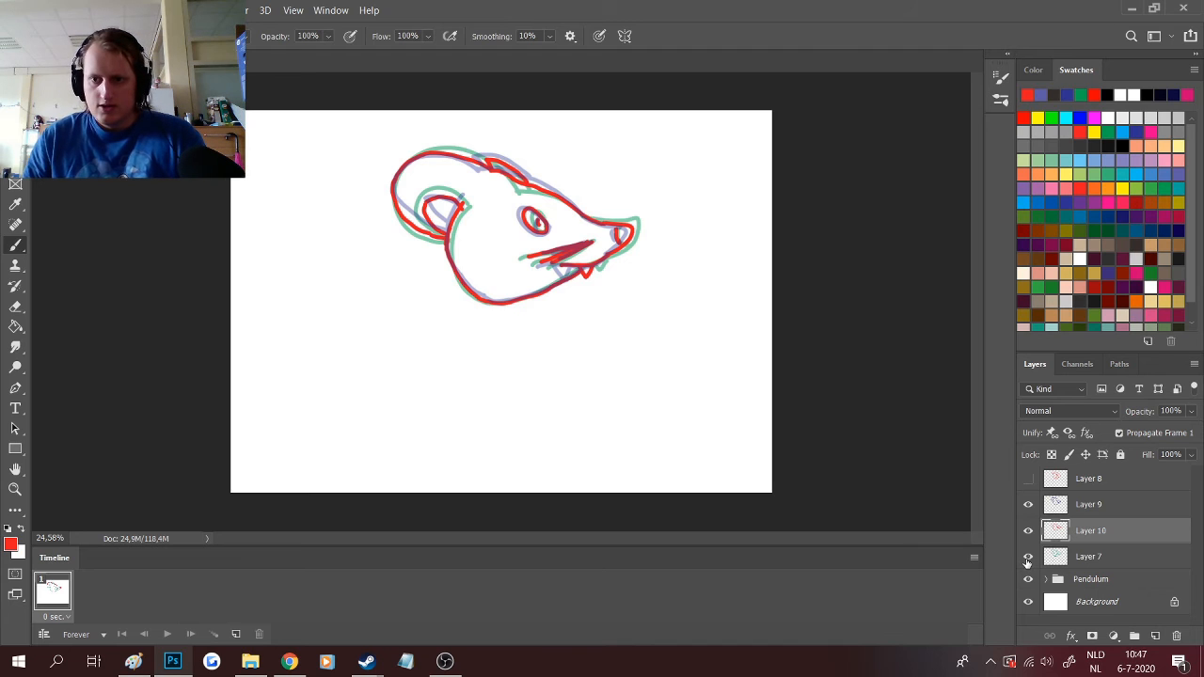
left_click(1028, 558)
left_click(1028, 530)
left_click(1028, 505)
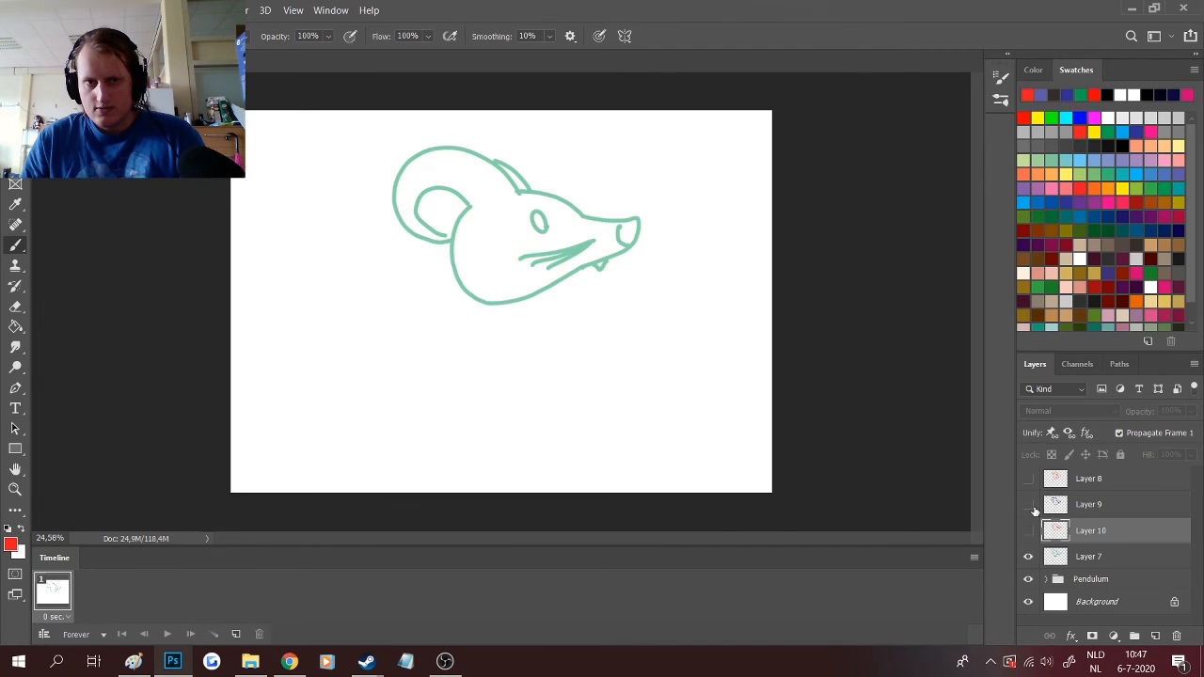
left_click(1028, 505)
left_click(1028, 531)
left_click(1028, 557)
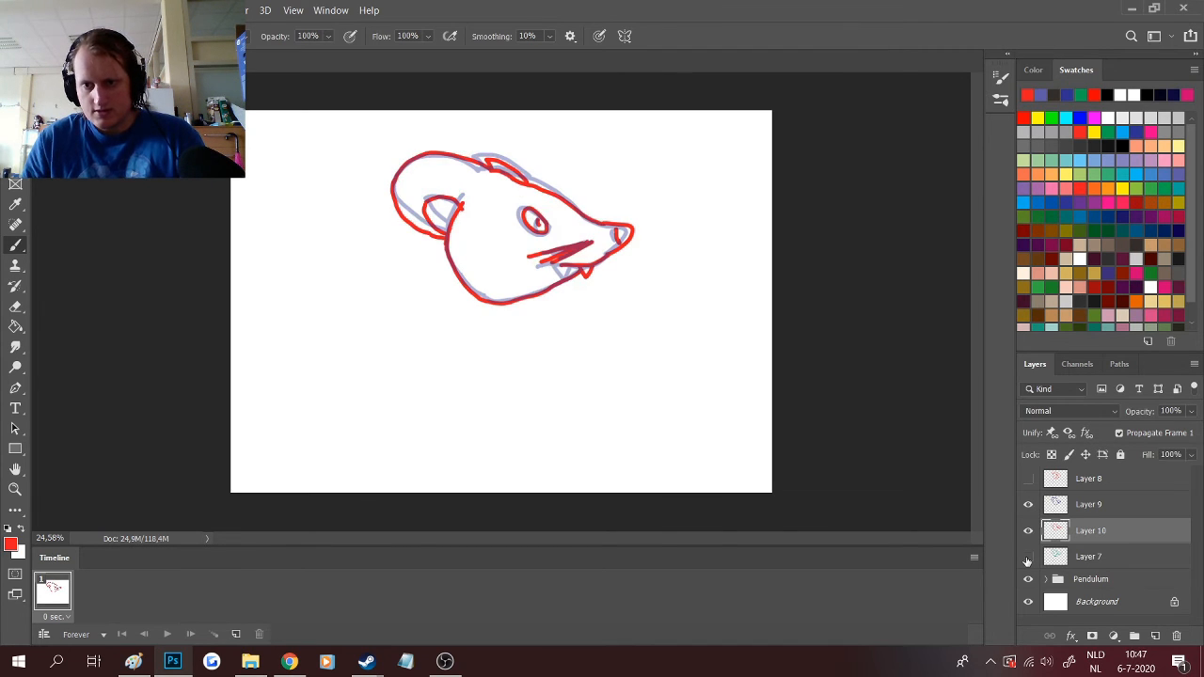
left_click(1028, 557)
left_click(1028, 530)
left_click(1034, 505)
- Show only the Layer 8 and Layer 9 heads and add an empty layer directly above Layer 9
left_click_drag(1028, 505, 1032, 549)
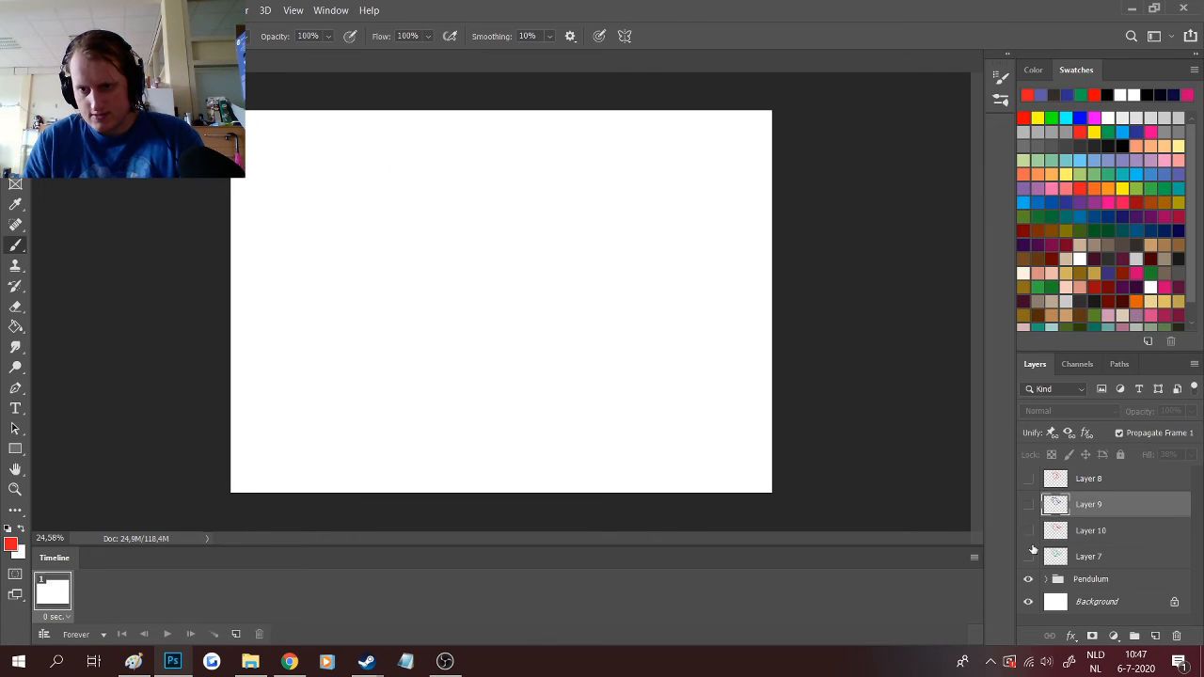
left_click(1028, 505)
left_click(1028, 479)
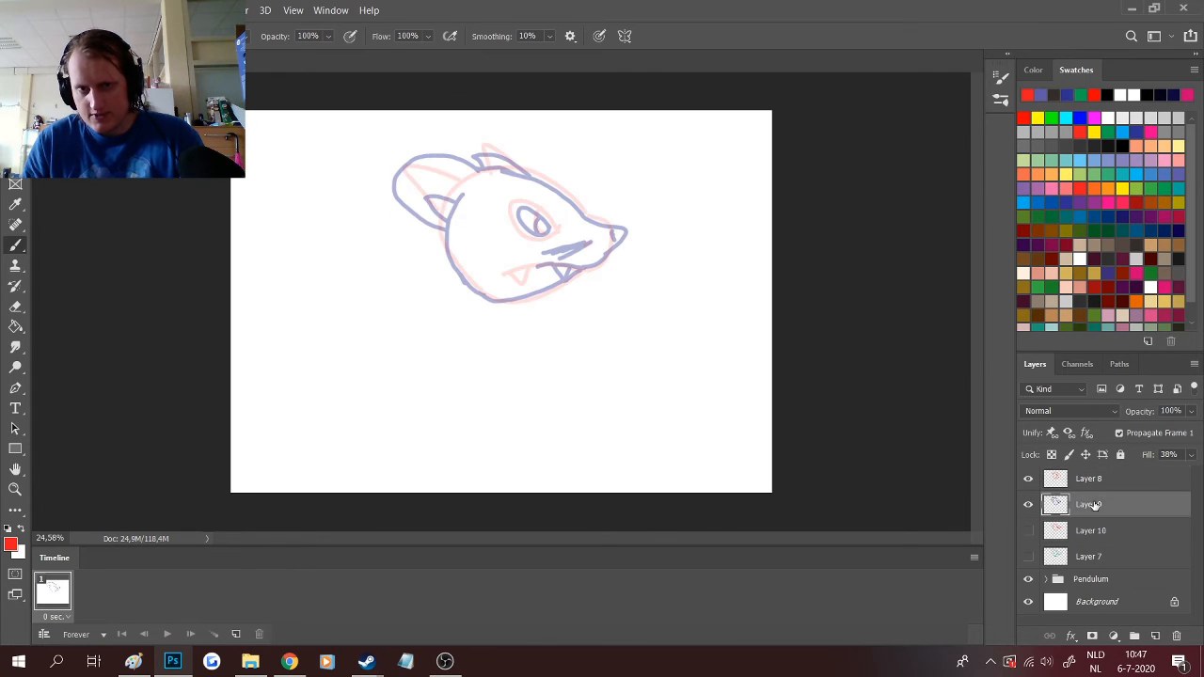
left_click(1153, 633)
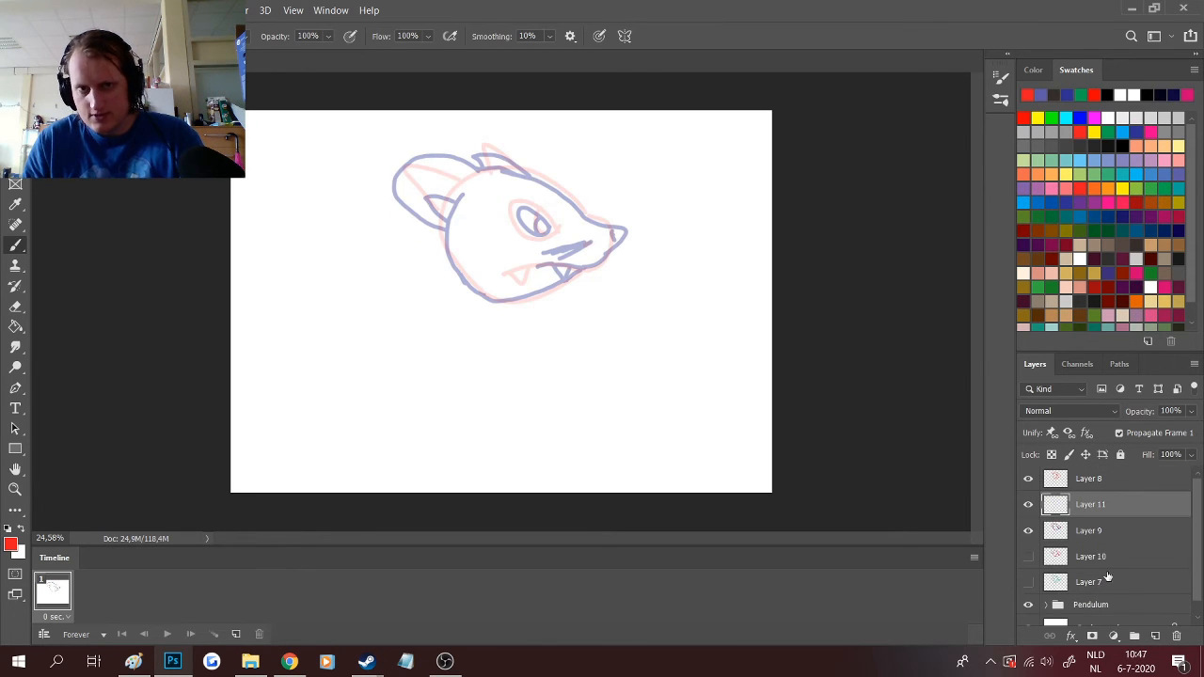
- Set the brush colour to green and draw the snout tip between the blue and red noses on Layer 11
left_click(1165, 194)
left_click(1165, 191)
scroll(460, 112, "up", 2)
scroll(712, 216, "up", 4)
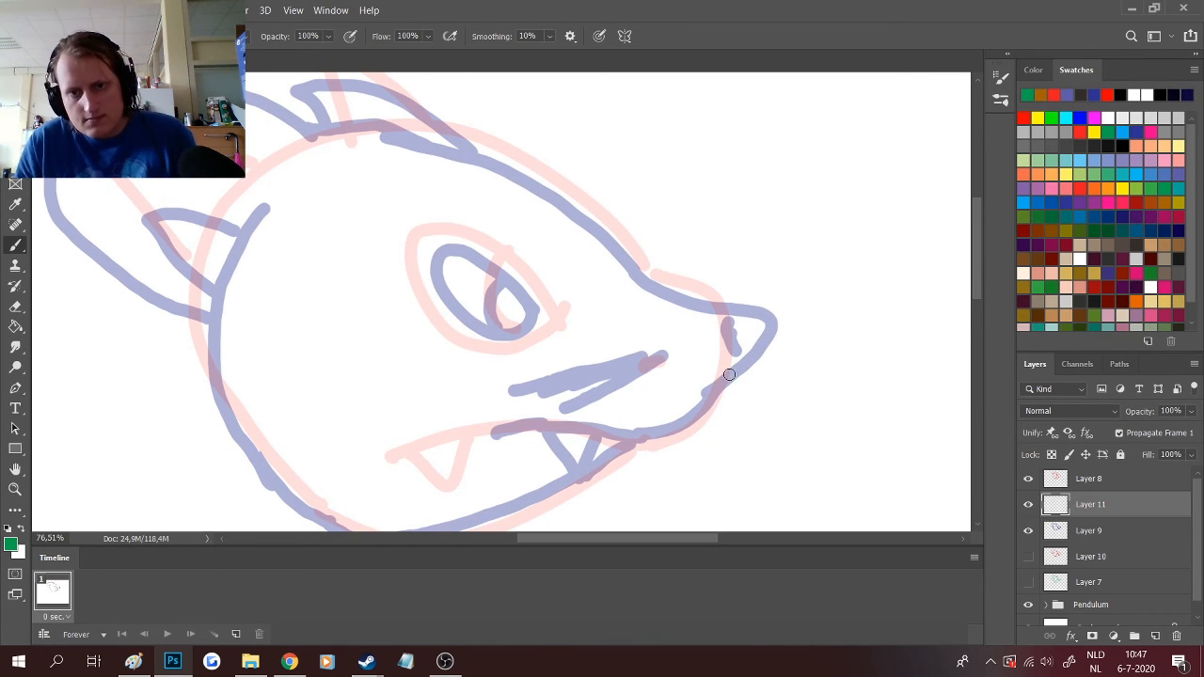
mouse_move(640, 436)
left_mouse_down()
mouse_move(707, 415)
mouse_move(736, 372)
mouse_move(731, 308)
mouse_move(744, 325)
mouse_move(727, 380)
mouse_move(682, 427)
mouse_move(646, 440)
left_mouse_up()
key("ctrl+z")
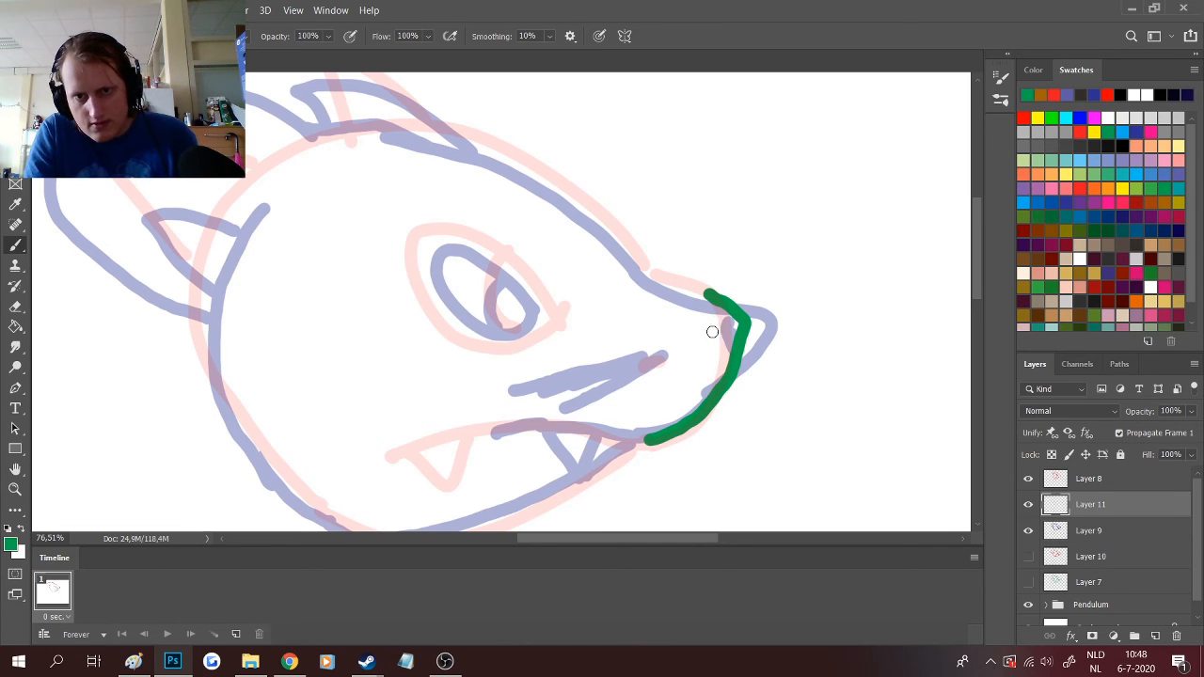
- Draw the green nostril, short whiskers and the oval eye with a curved pupil between the blue and red drawings
mouse_move(719, 327)
left_mouse_down()
mouse_move(598, 386)
mouse_move(640, 358)
mouse_move(587, 374)
left_mouse_up()
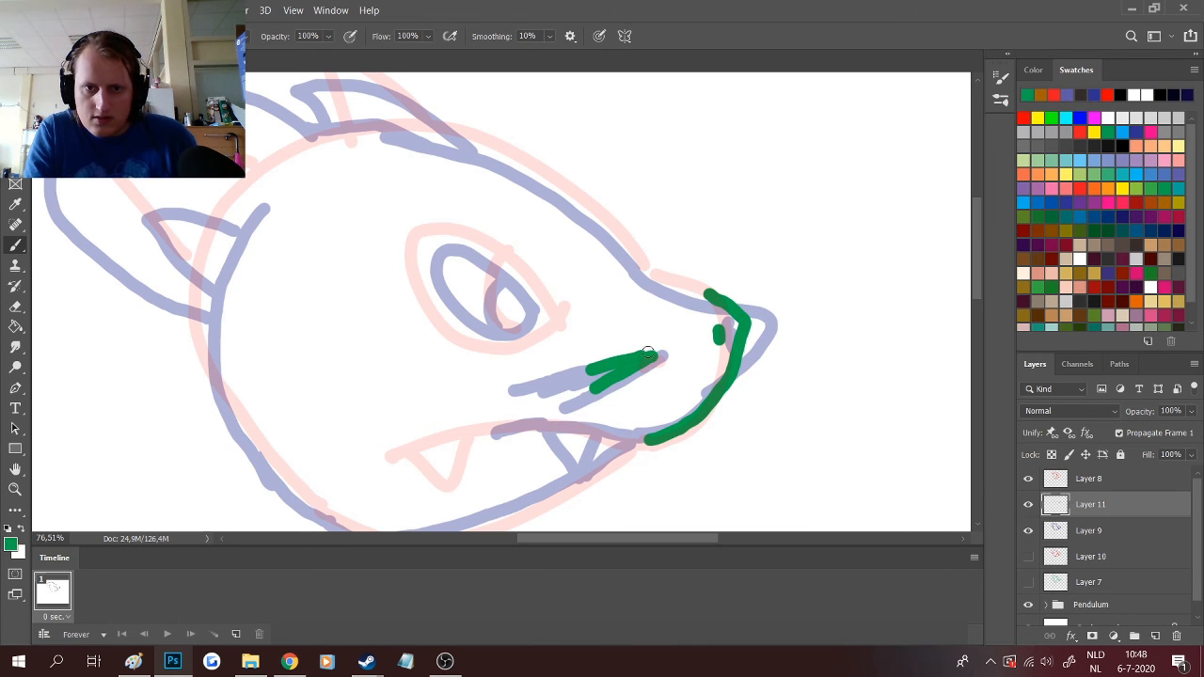
left_click_drag(655, 348, 602, 353)
mouse_move(538, 308)
left_mouse_down()
mouse_move(489, 259)
mouse_move(439, 247)
mouse_move(438, 292)
mouse_move(460, 321)
mouse_move(510, 335)
mouse_move(534, 325)
mouse_move(487, 310)
left_mouse_up()
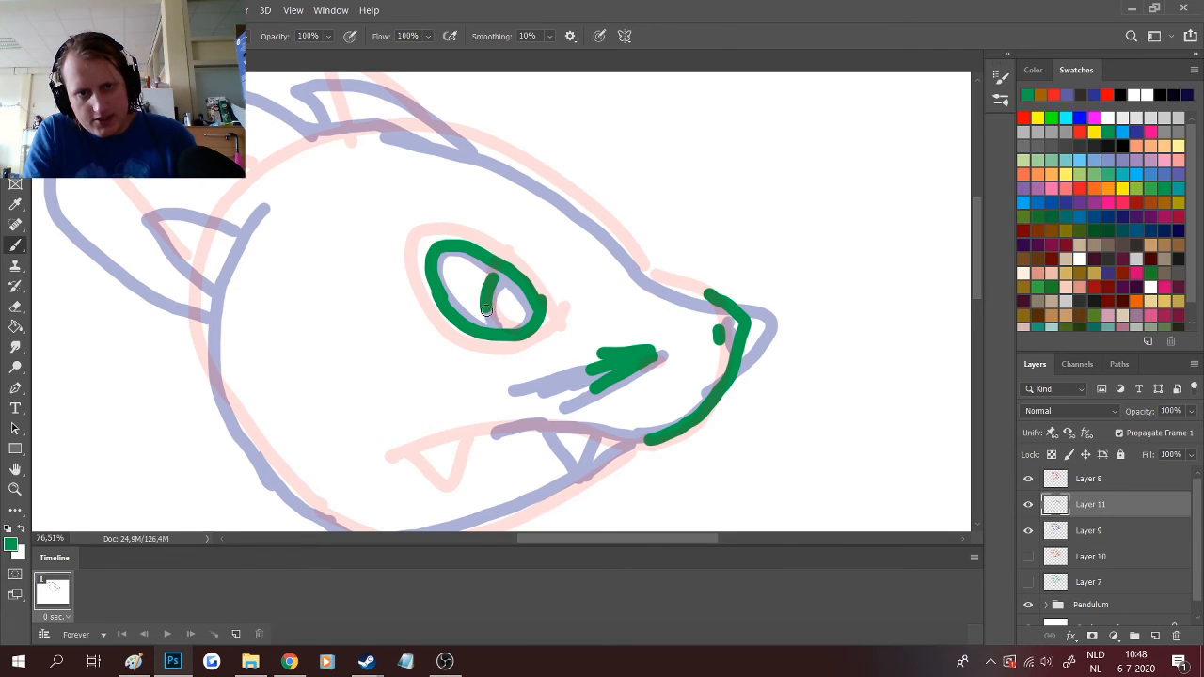
- Draw the green forehead line from the snout up toward the far ear, replacing the misplaced first stroke
left_click_drag(707, 297, 609, 228)
key("ctrl+z")
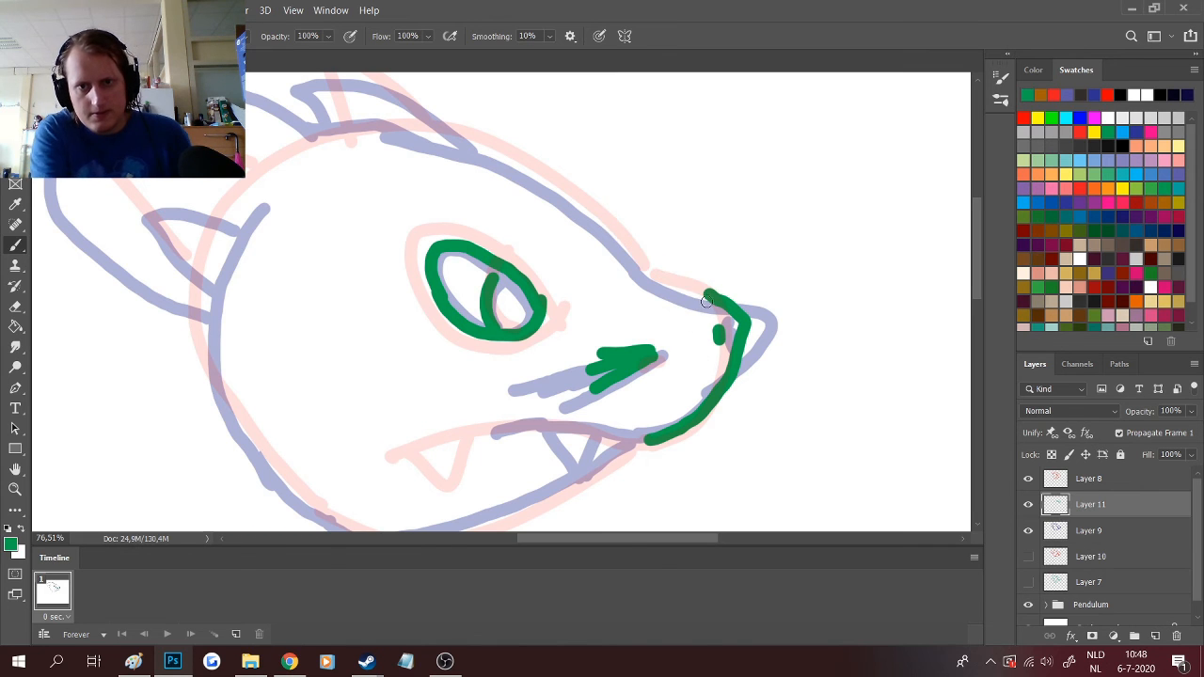
left_click_drag(697, 290, 476, 144)
- Draw the green upper mouth line with one pointed tooth between the blue and red teeth
scroll(435, 516, "down", 3)
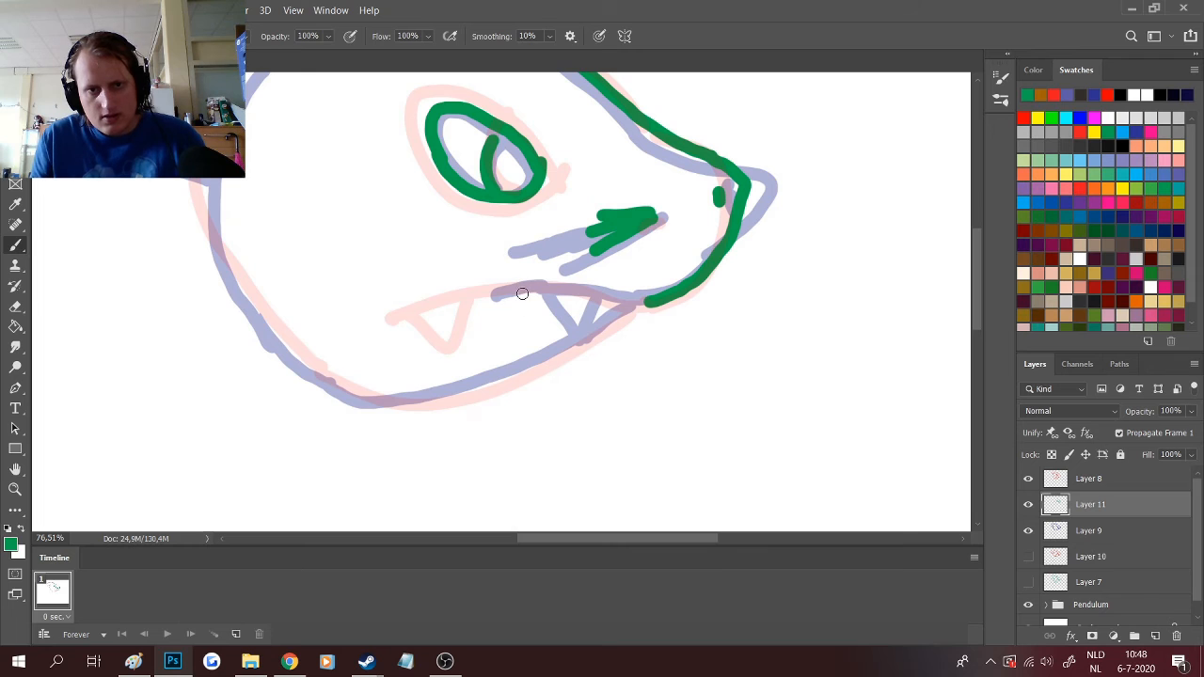
mouse_move(522, 293)
left_mouse_down()
mouse_move(497, 331)
mouse_move(469, 297)
mouse_move(555, 288)
mouse_move(652, 301)
mouse_move(501, 373)
mouse_move(377, 385)
left_mouse_up()
scroll(374, 438, "down", 1)
key("ctrl+z")
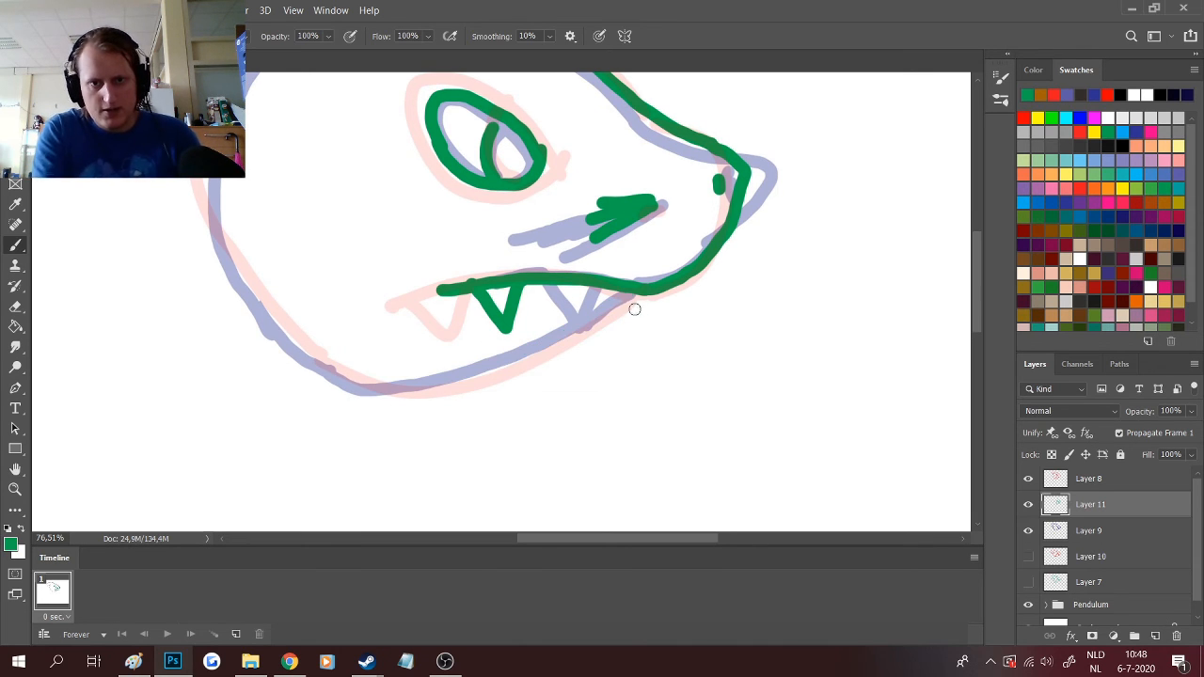
- Draw the green lower jaw and continue the outline up the back of the head to the ear
mouse_move(630, 294)
left_mouse_down()
mouse_move(529, 354)
mouse_move(451, 384)
mouse_move(399, 388)
mouse_move(339, 370)
mouse_move(272, 326)
mouse_move(235, 256)
left_mouse_up()
key("ctrl+z")
scroll(250, 296, "up", 3)
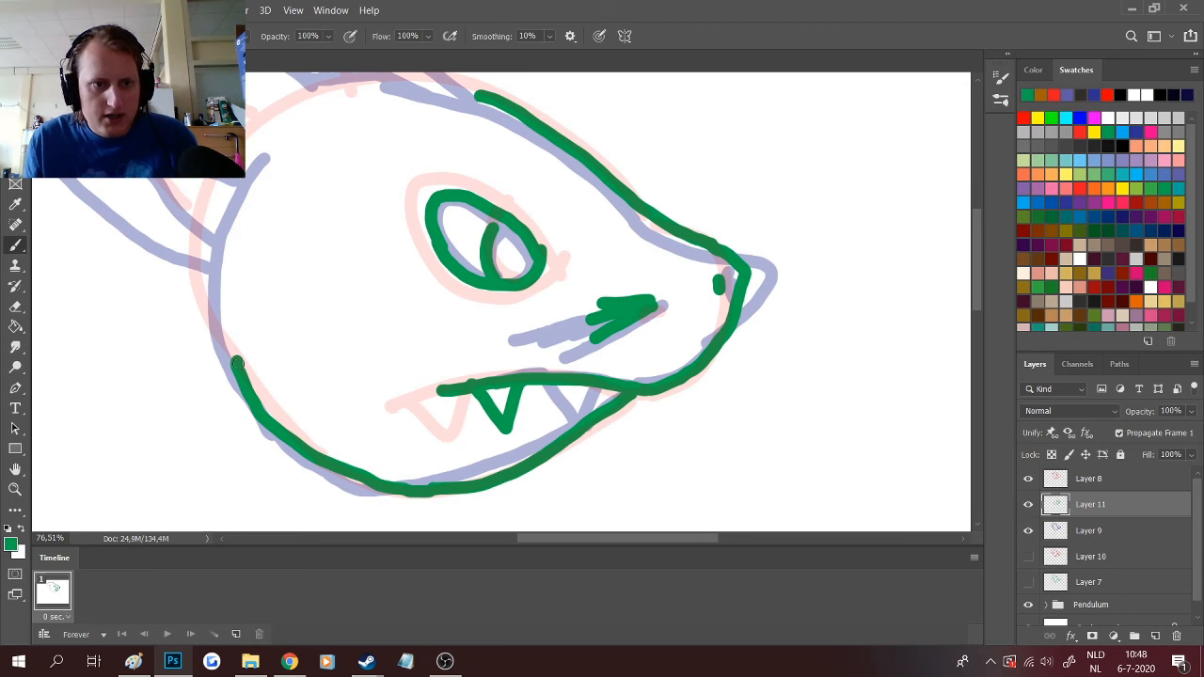
mouse_move(237, 364)
left_mouse_down()
mouse_move(212, 298)
mouse_move(219, 205)
left_mouse_up()
scroll(208, 187, "up", 1)
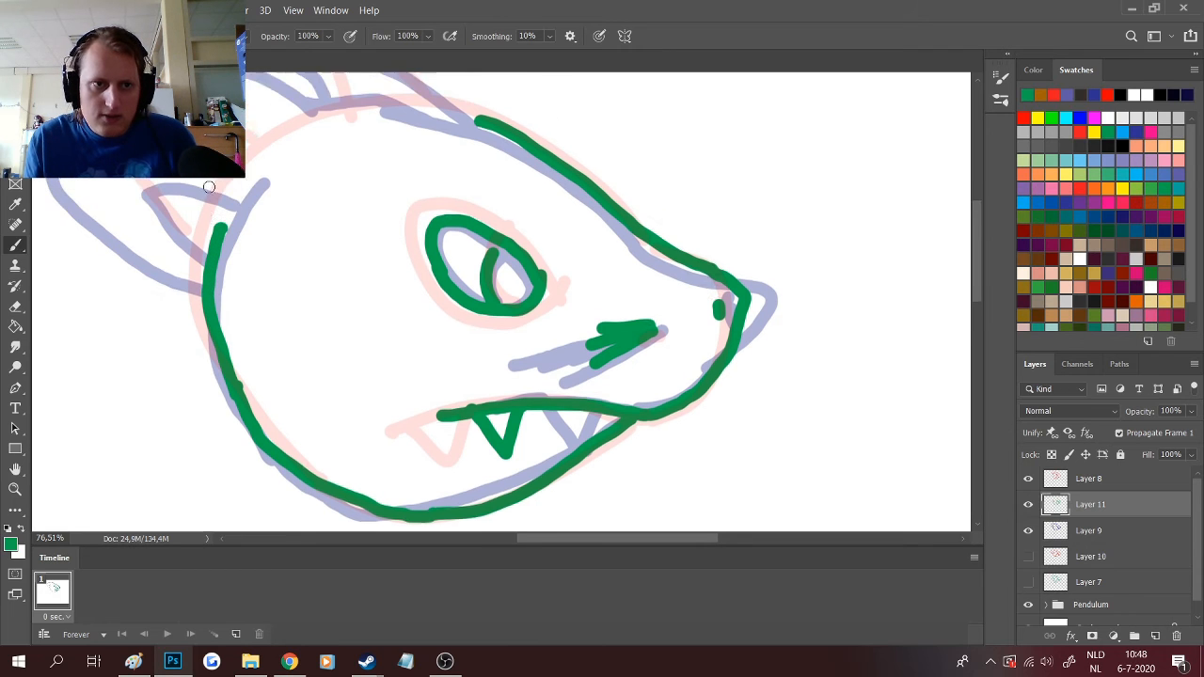
- Draw the green near ear and its small inner-ear shape between the blue and red ears
scroll(209, 188, "up", 4)
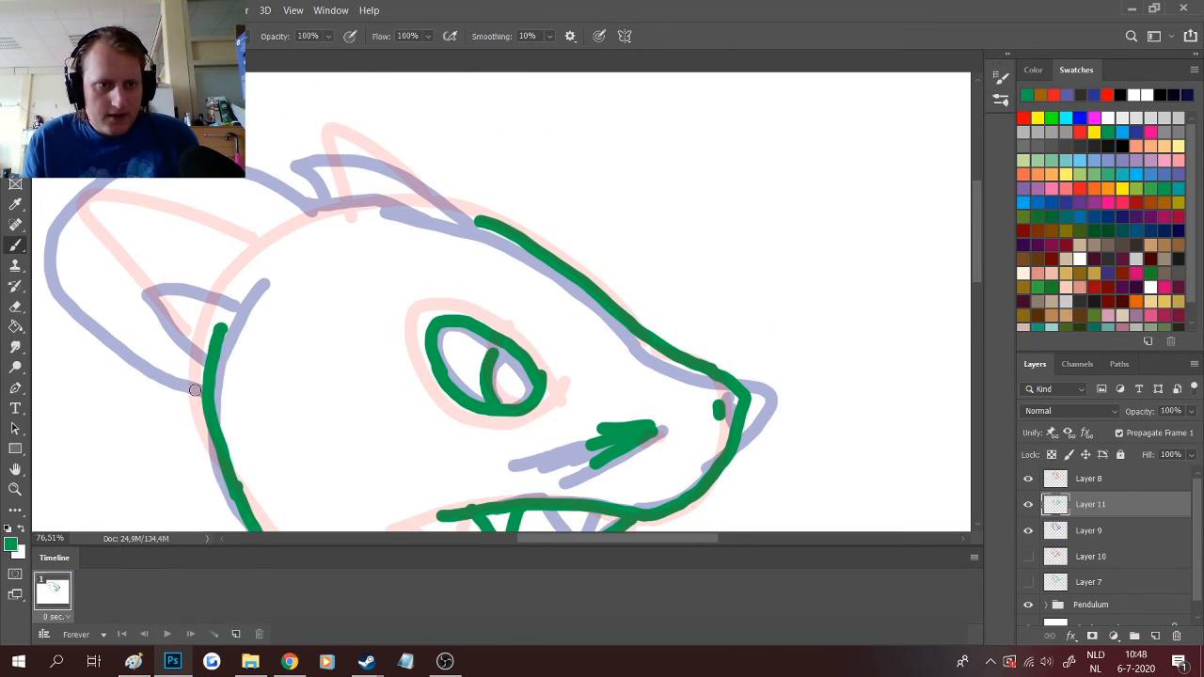
mouse_move(201, 379)
left_mouse_down()
mouse_move(98, 288)
mouse_move(64, 238)
mouse_move(80, 213)
mouse_move(197, 189)
mouse_move(279, 208)
left_mouse_up()
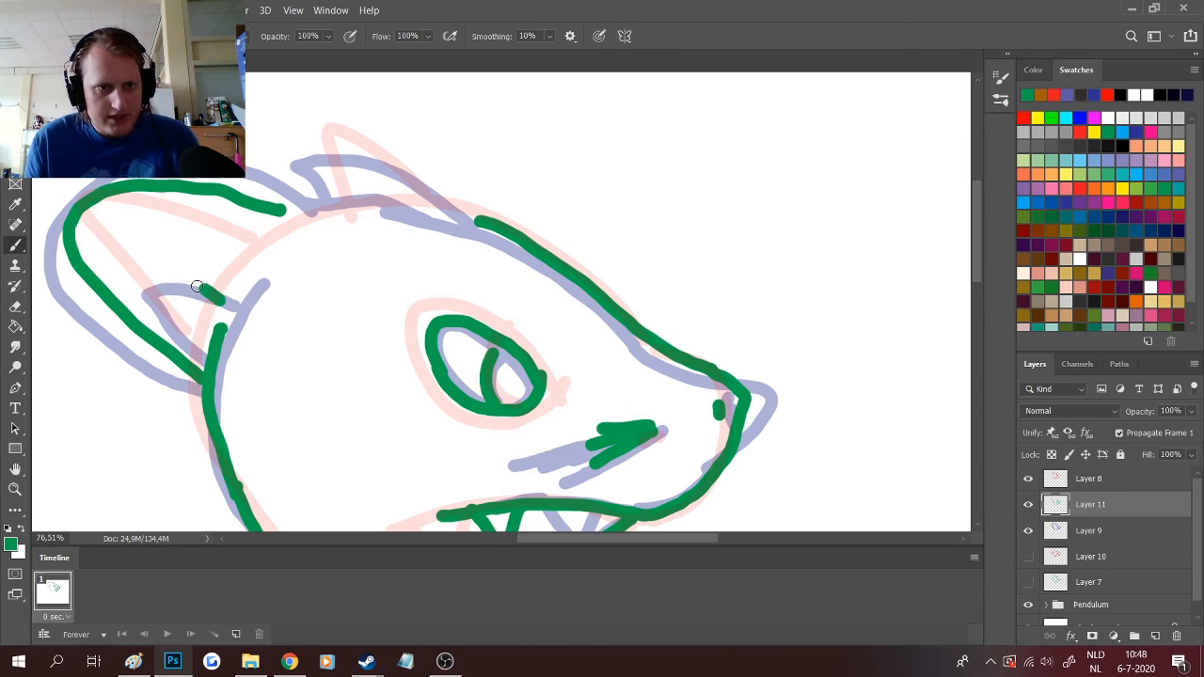
mouse_move(212, 348)
left_mouse_down()
mouse_move(193, 320)
mouse_move(209, 322)
left_mouse_up()
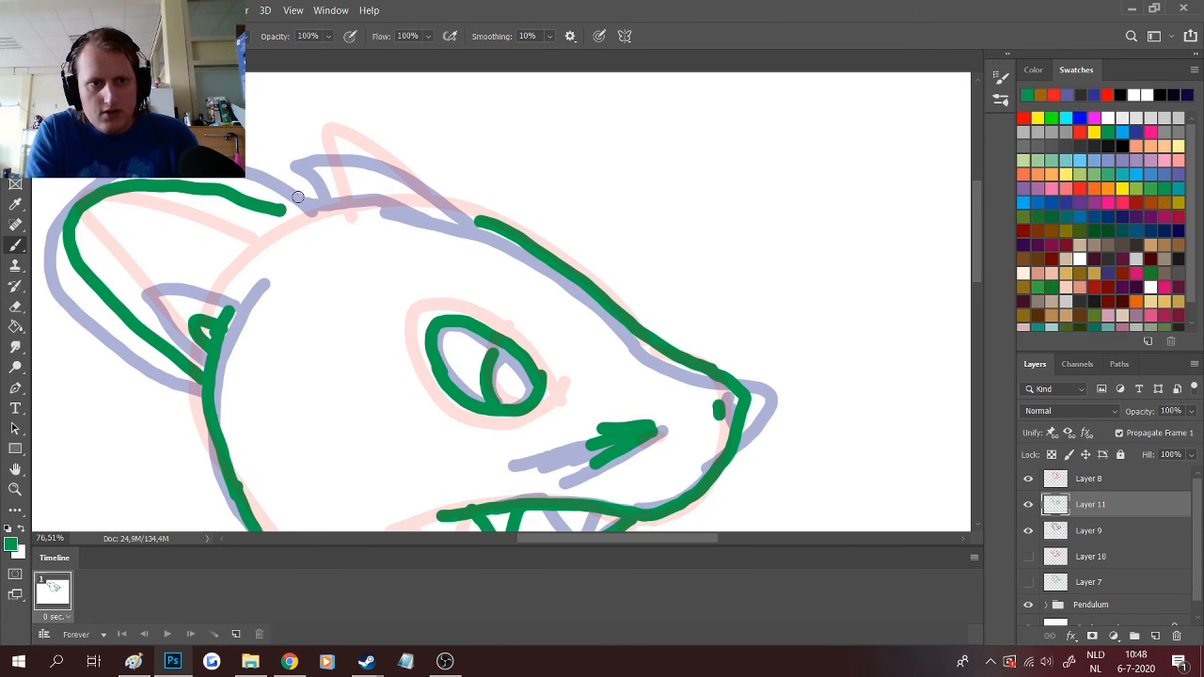
- Draw the green top-of-head line joining the near ear to the forehead and the pointed far ear, replacing misplaced strokes
mouse_move(280, 208)
left_mouse_down()
mouse_move(313, 219)
mouse_move(297, 216)
mouse_move(404, 195)
mouse_move(482, 224)
left_mouse_up()
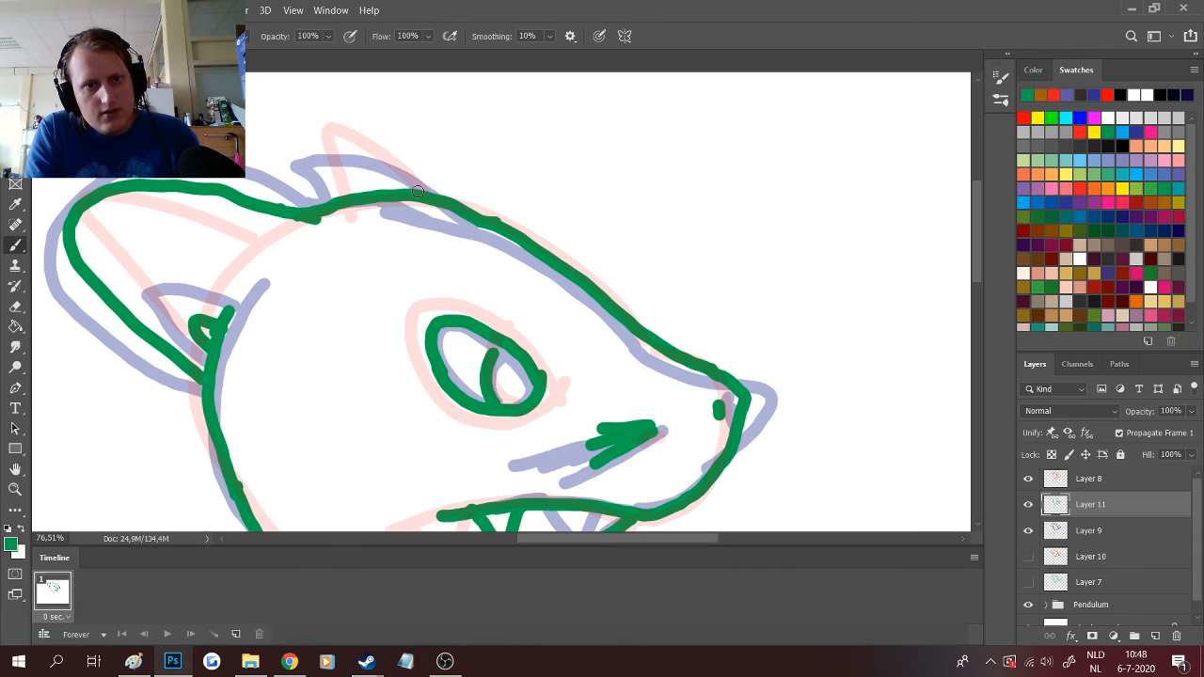
key("ctrl+z")
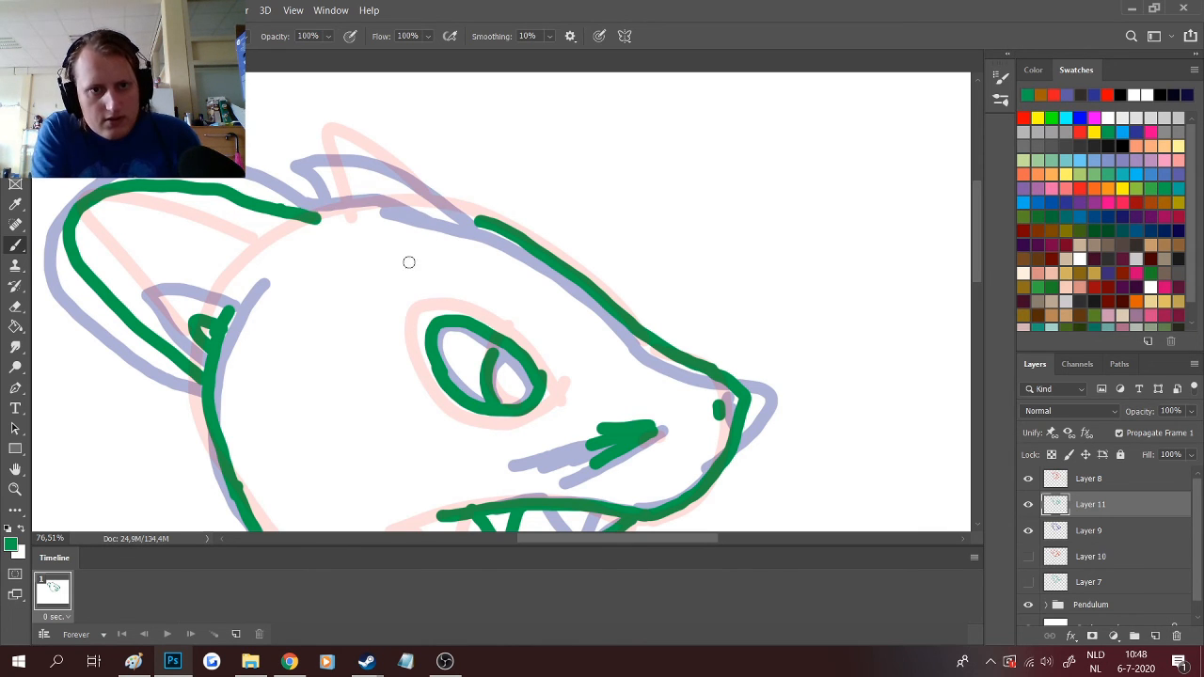
mouse_move(311, 220)
left_mouse_down()
mouse_move(435, 207)
mouse_move(479, 222)
mouse_move(344, 132)
left_mouse_up()
key("ctrl+z")
mouse_move(437, 200)
left_mouse_down()
mouse_move(374, 159)
mouse_move(315, 143)
mouse_move(331, 208)
left_mouse_up()
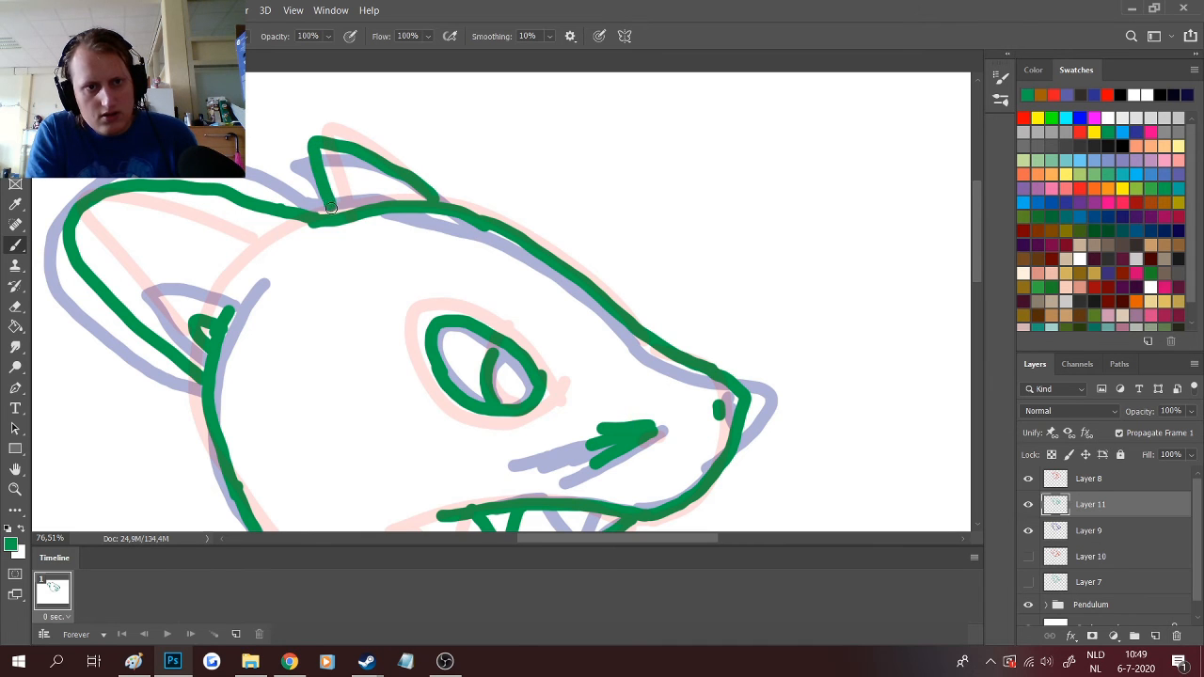
key("ctrl+0")
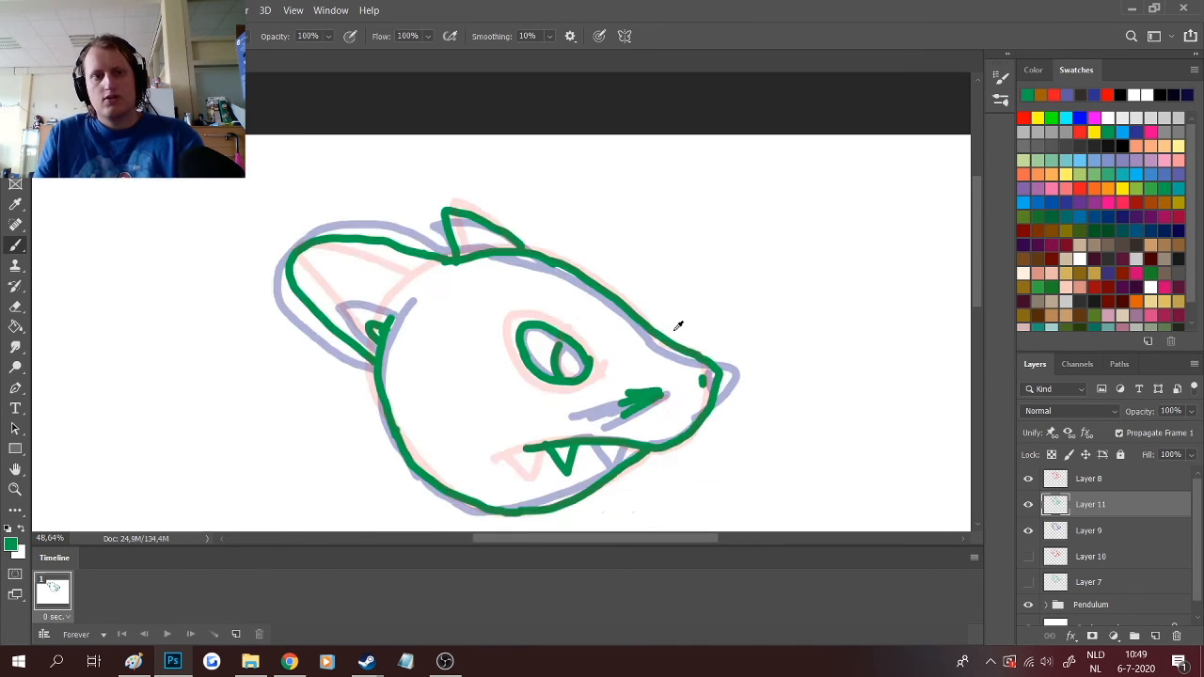
- Make all five head drawing layers, Layer 7 through Layer 11, visible together
left_click(1025, 509)
left_click(1030, 533)
left_click(1028, 580)
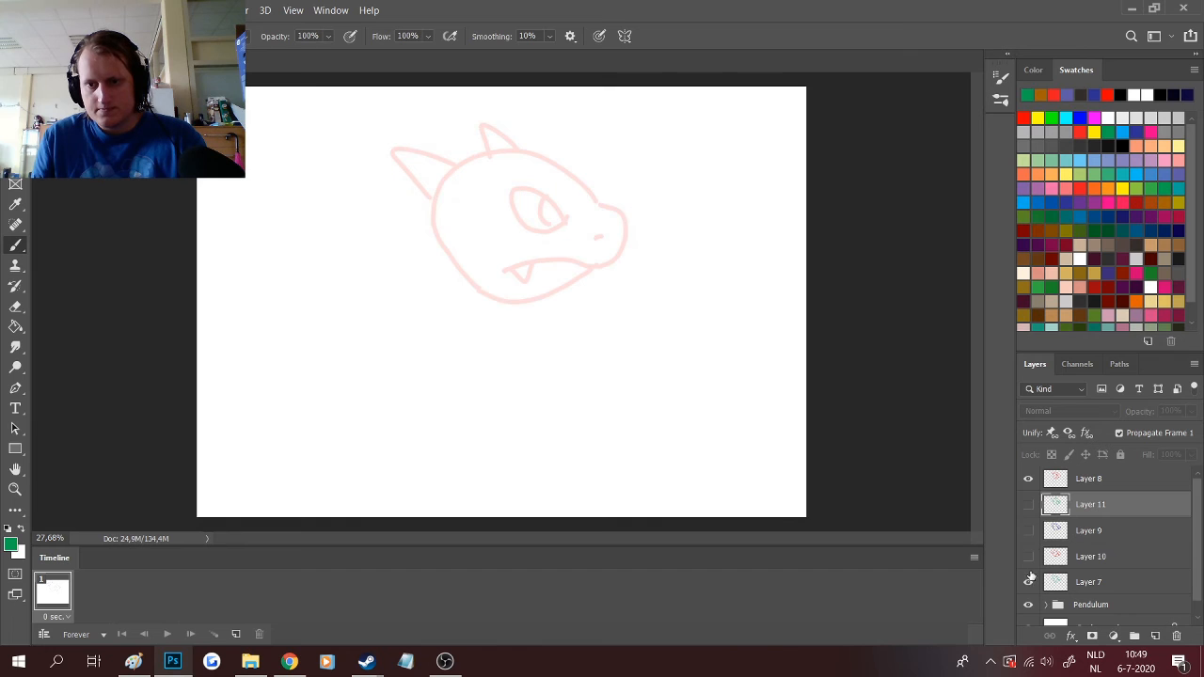
left_click(1029, 558)
left_click(1031, 532)
left_click(1032, 506)
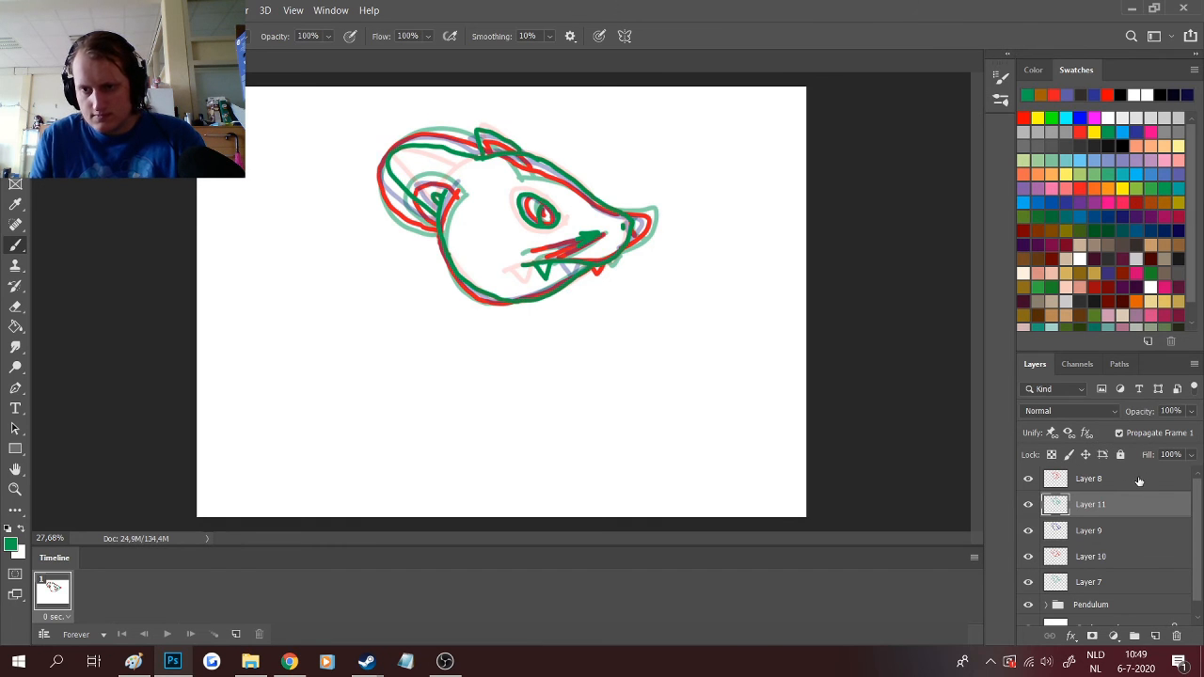
- Add a Hue/Saturation adjustment layer above Layer 8 with the saturation set to -100
left_click(1138, 481)
left_click(1113, 636)
left_click(1122, 488)
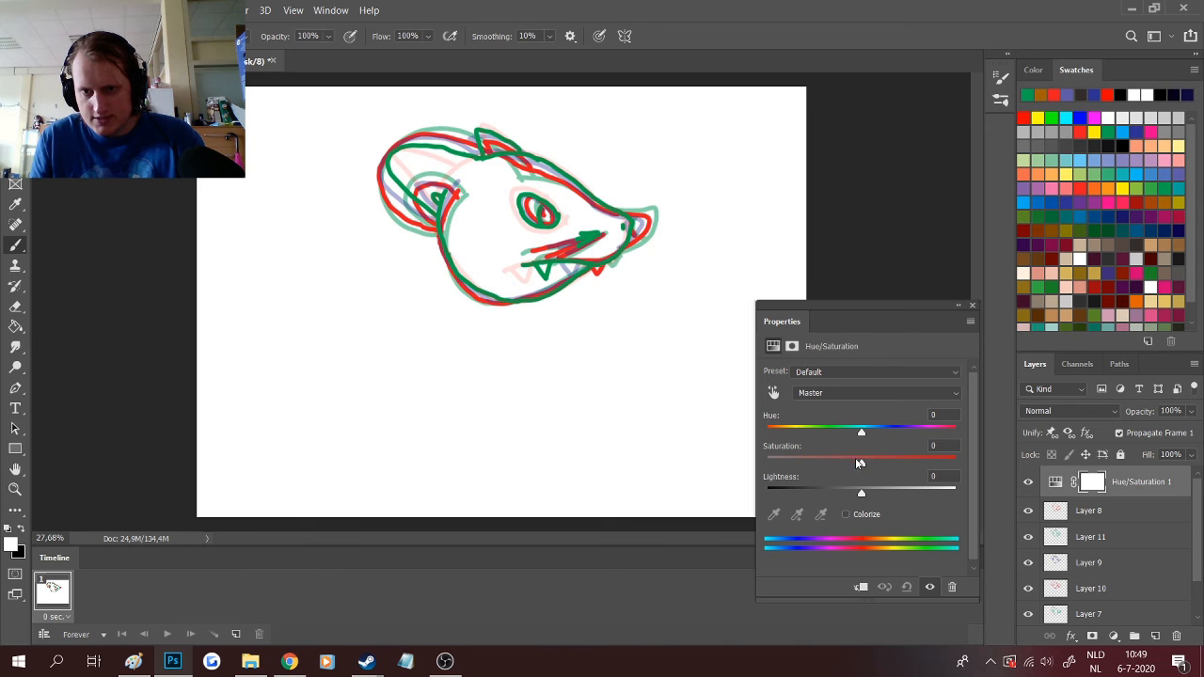
left_click_drag(861, 465, 138, 527)
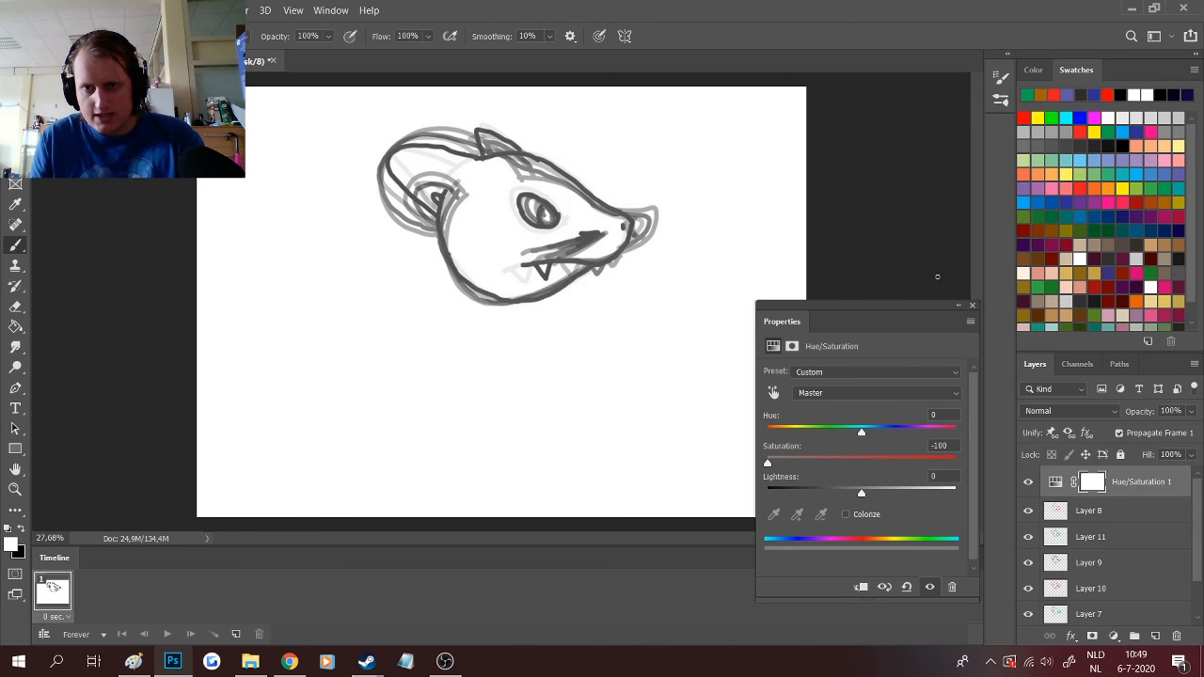
left_click(972, 304)
- Try setting the fill of the five head layers from Layer 8 down to Layer 7 to 100%
left_click(1133, 515)
scroll(1131, 522, "down", 1)
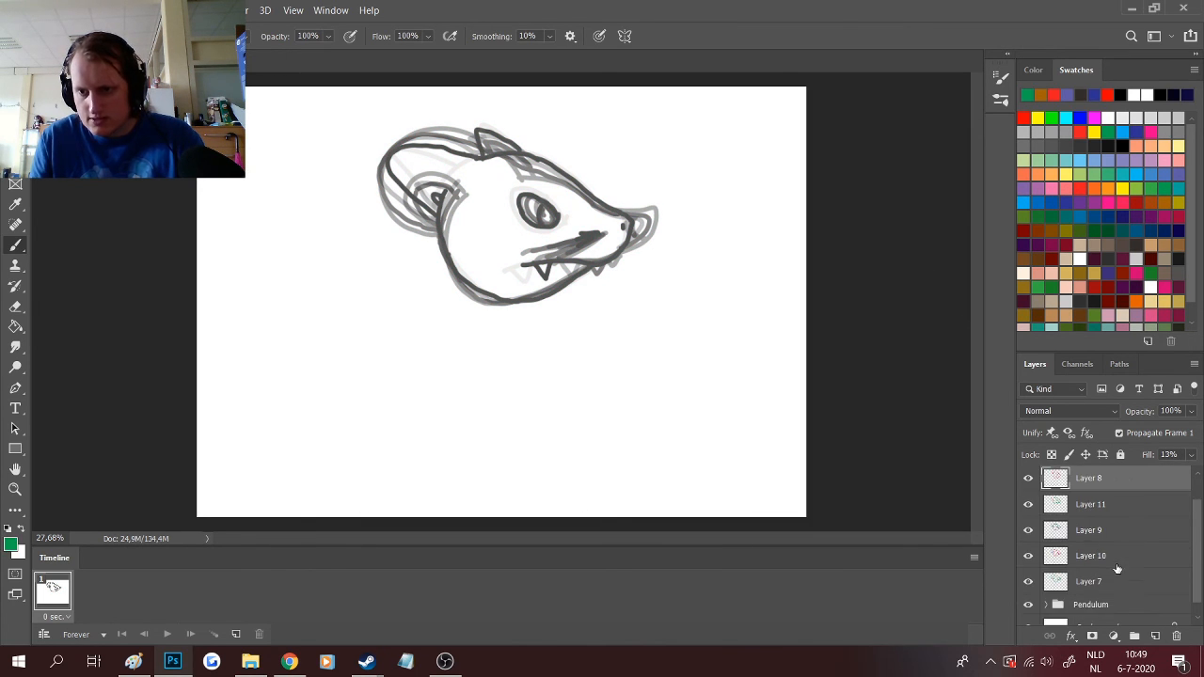
left_click(1113, 585, "shift")
left_click(1190, 456)
left_click(1191, 471)
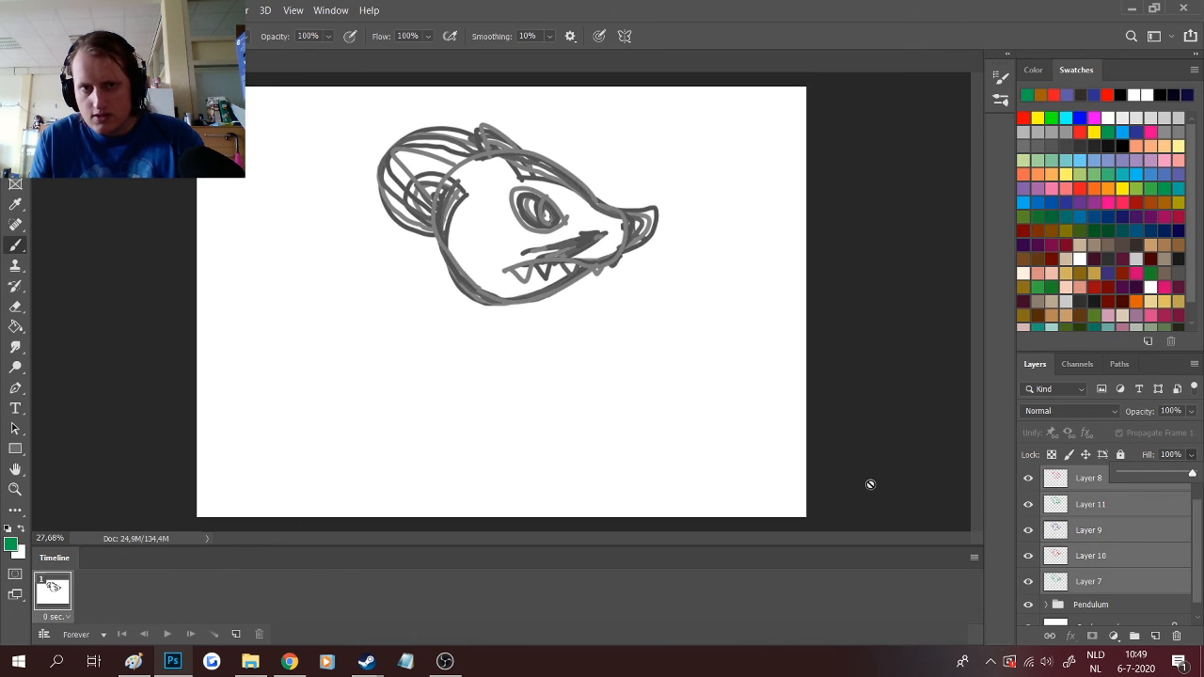
left_click(932, 468)
left_click(626, 263)
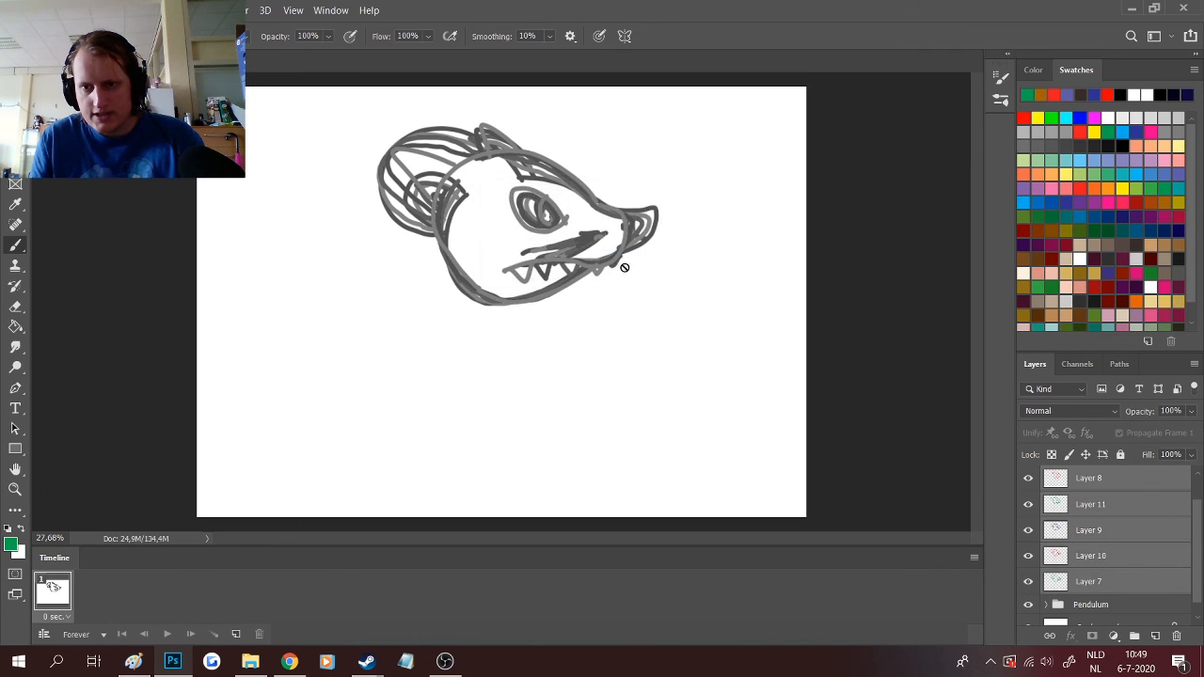
scroll(1096, 541, "up", 1)
- Delete the Hue/Saturation adjustment layer together with its mask
left_click(1092, 482)
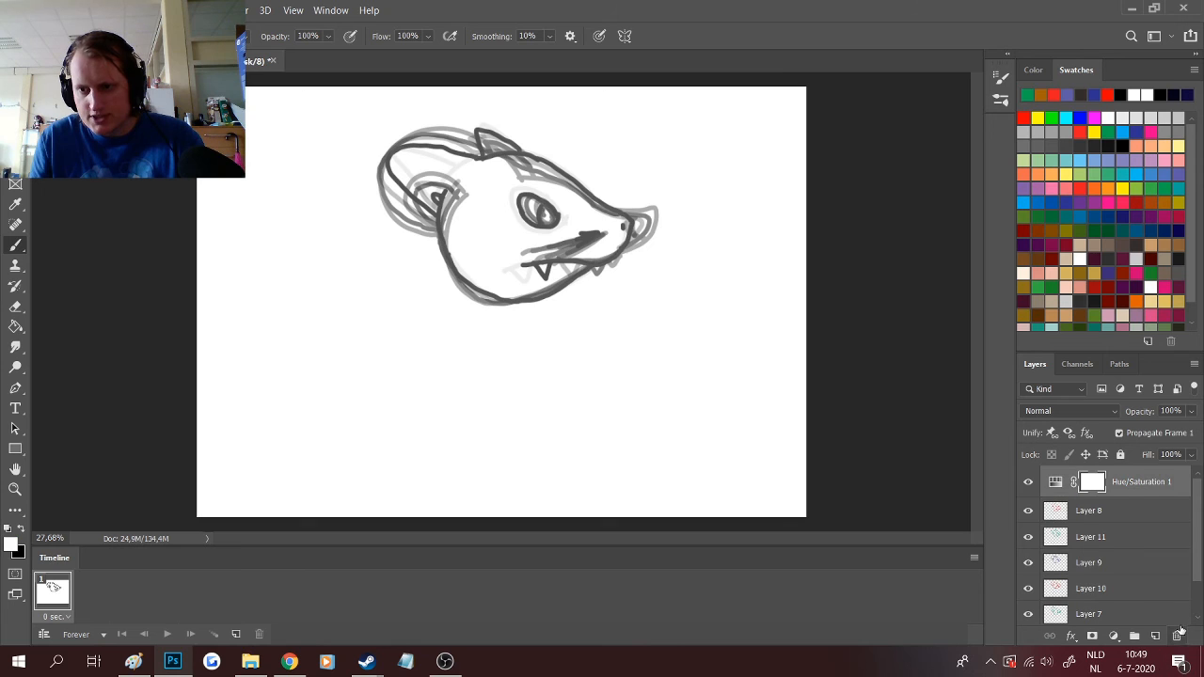
left_click(1176, 636)
left_click(564, 257)
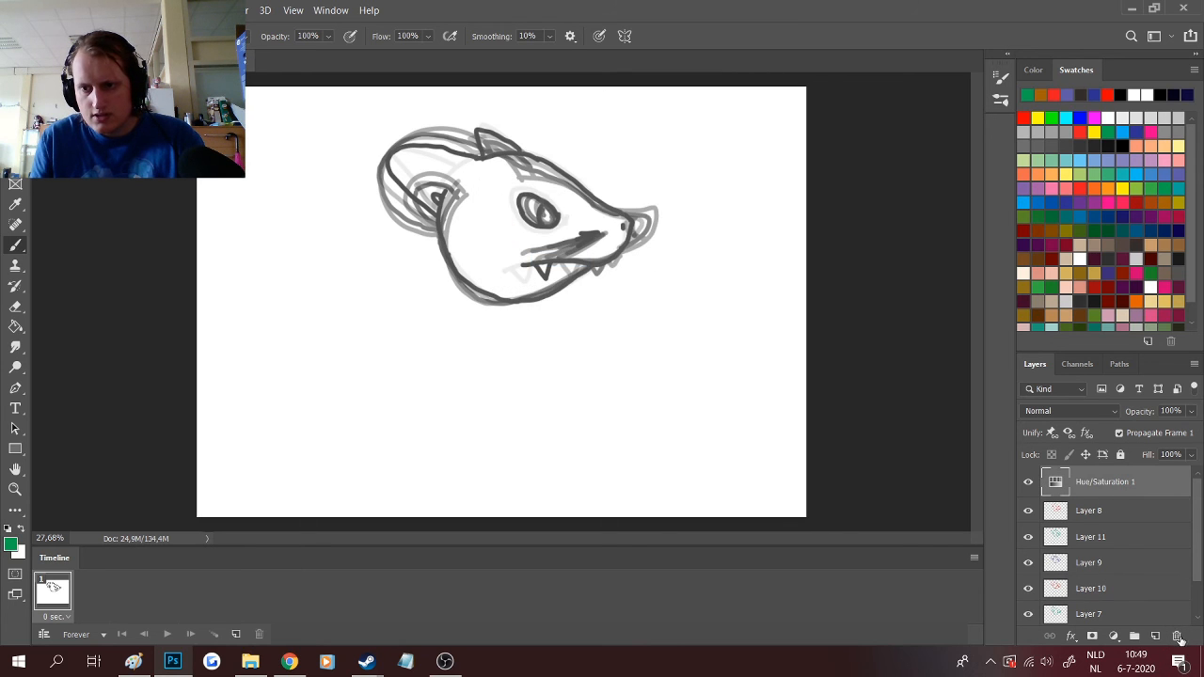
left_click(1175, 636)
left_click(576, 264)
- Try filling Layer 8 with green using the Paint Bucket and clipping it to Layer 11, then undo both
left_click(17, 326)
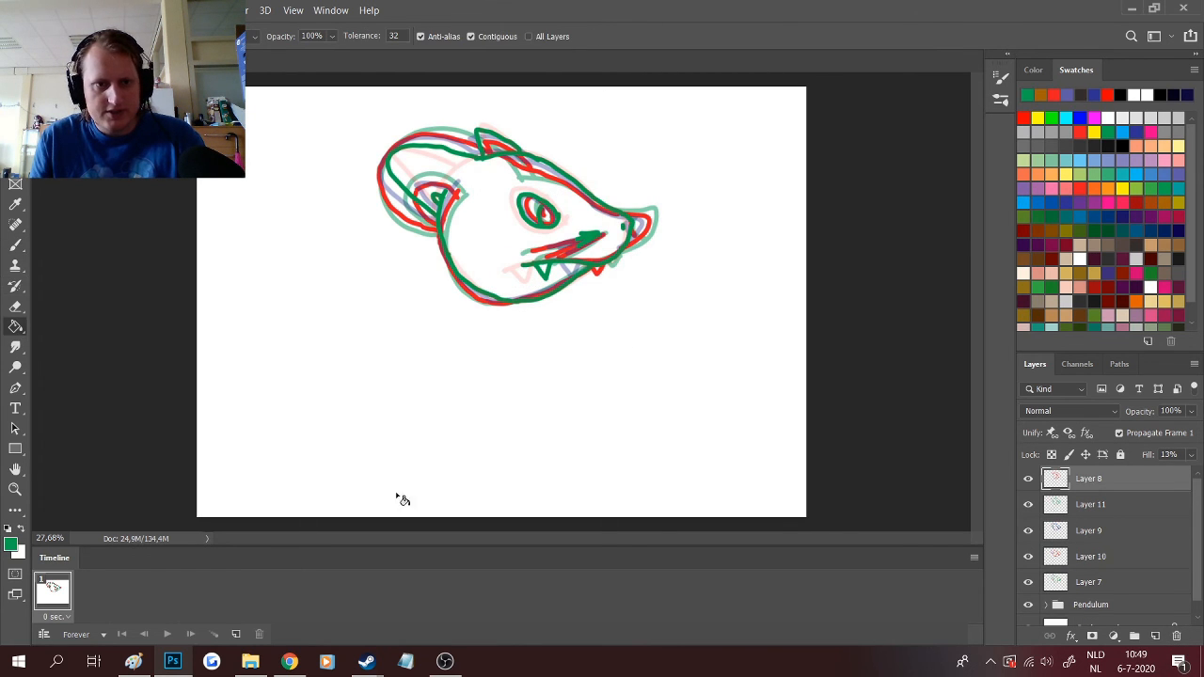
left_click(556, 394)
left_click(1124, 497, "alt")
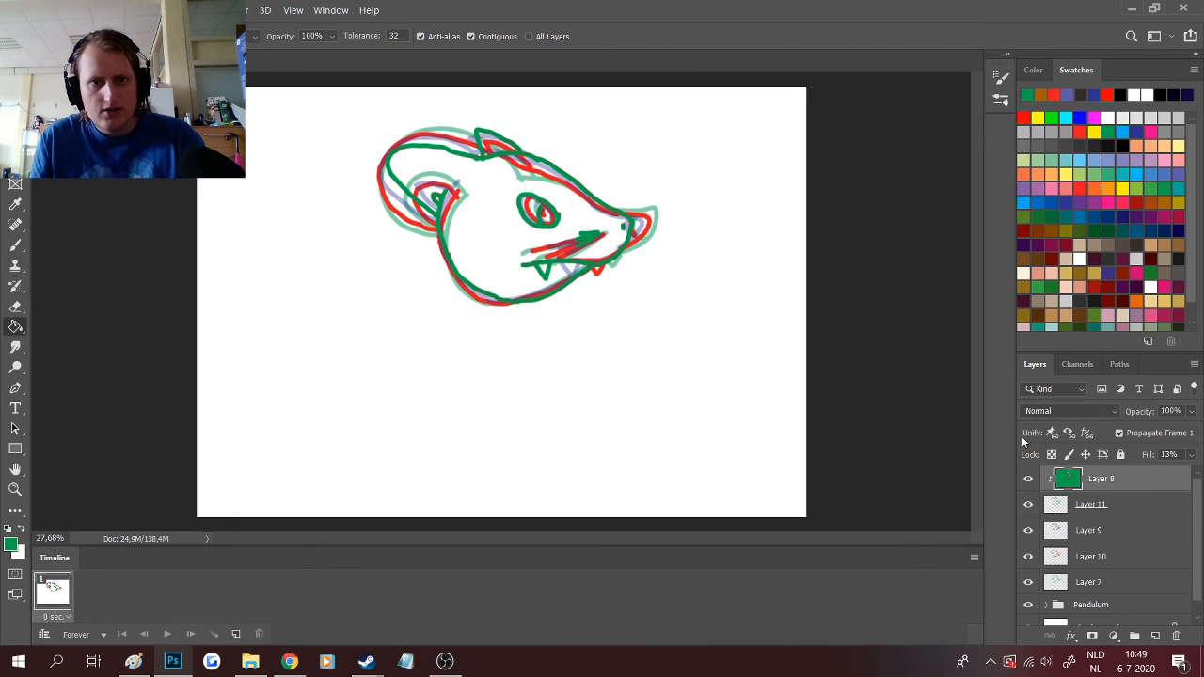
key("ctrl+z")
key("ctrl+z")
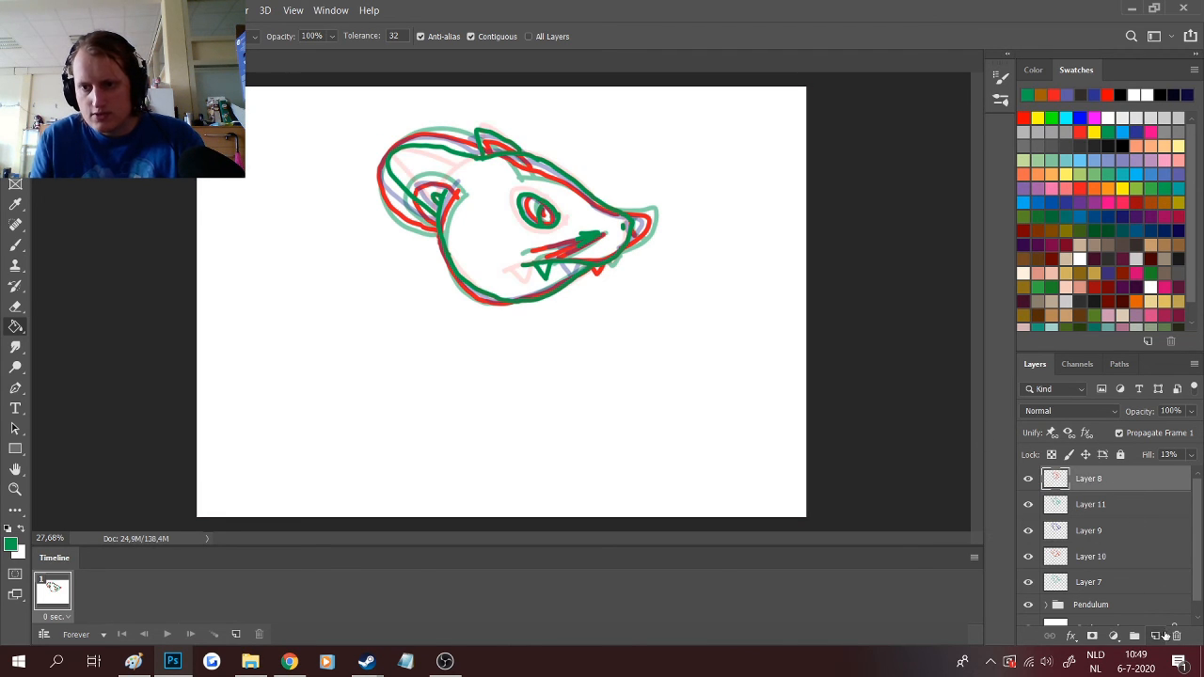
- Recolour the drawings on Layer 8 and Layer 11 by clipping a new green-filled layer to each
left_click(1155, 636)
left_click(709, 263)
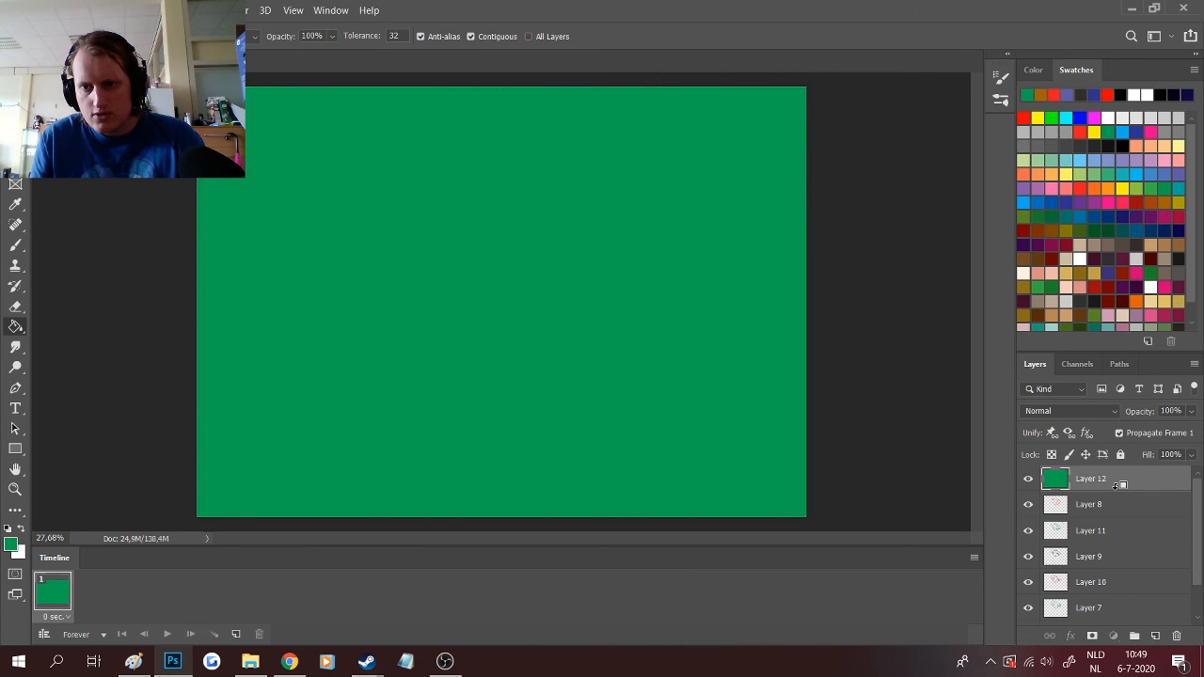
left_click(1119, 483, "alt")
left_click(1119, 530)
left_click(1155, 636)
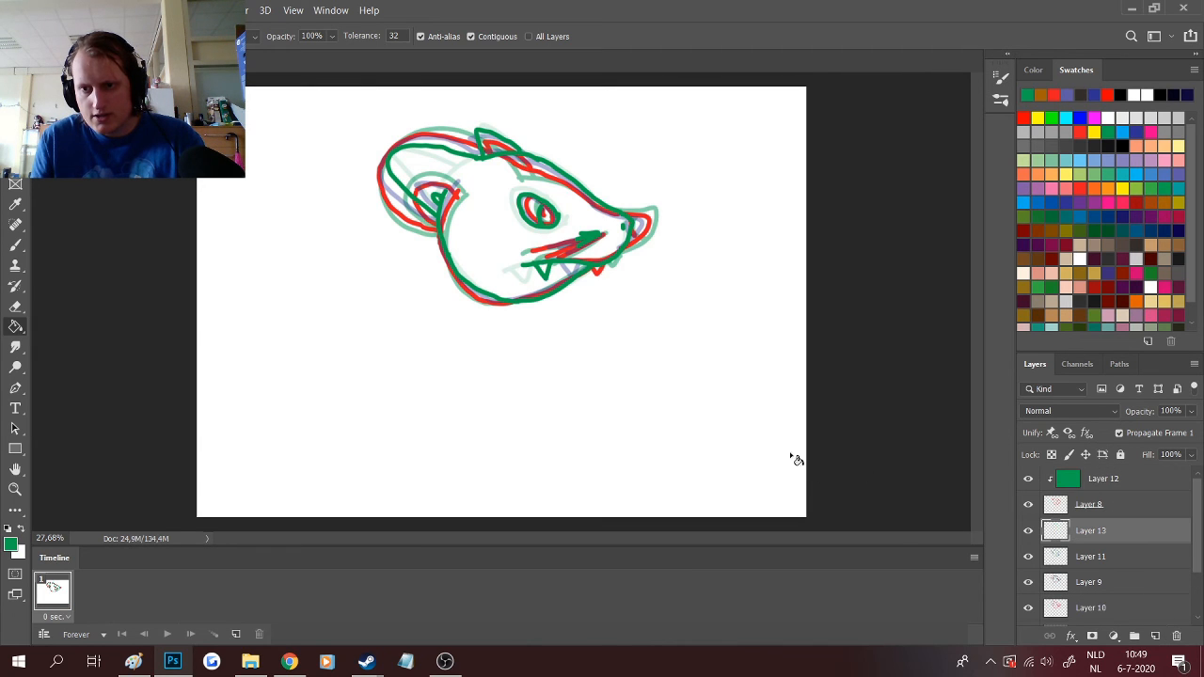
left_click(797, 459)
left_click(1158, 544, "alt")
- Recolour the drawings on Layer 9 and Layer 10 by clipping a new green-filled layer to each
left_click(1148, 582)
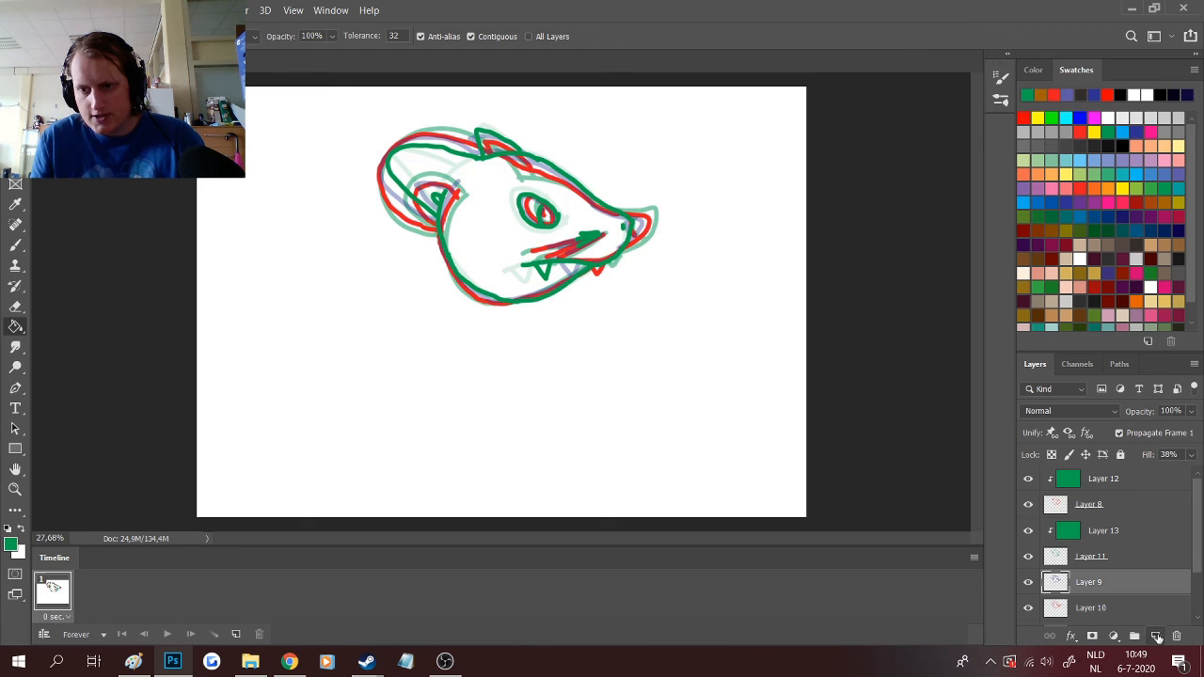
left_click(1156, 635)
left_click(638, 399)
left_click(1130, 594, "alt")
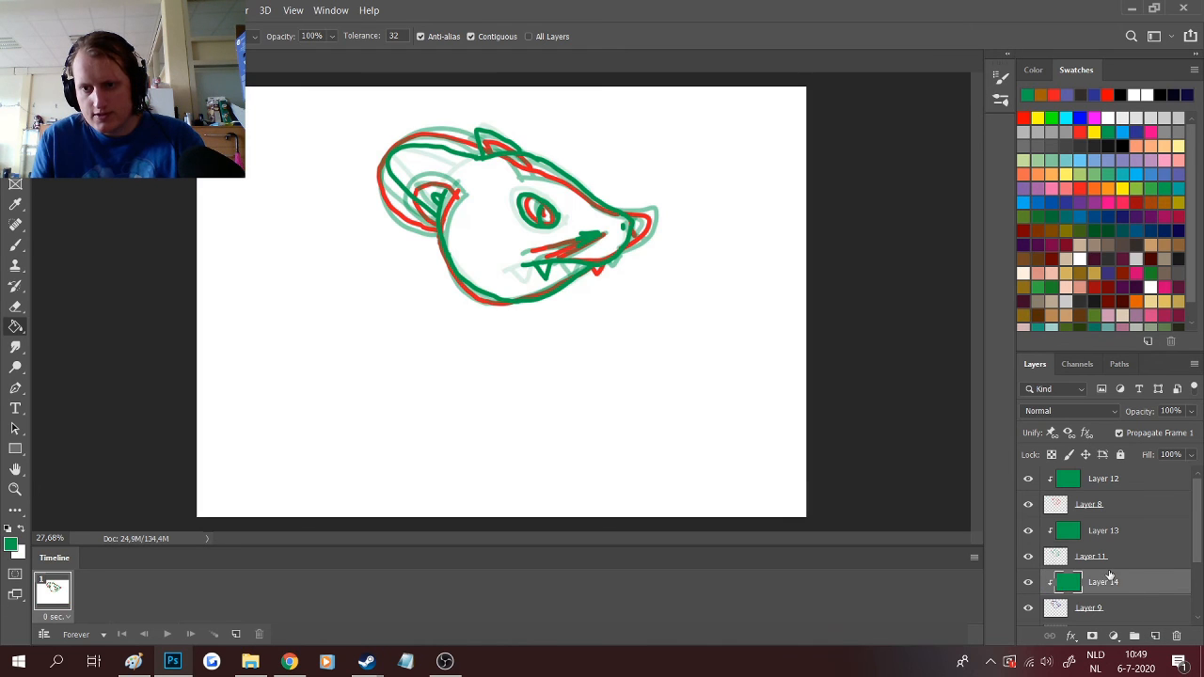
scroll(1110, 576, "down", 1)
left_click(1128, 581)
left_click(1155, 636)
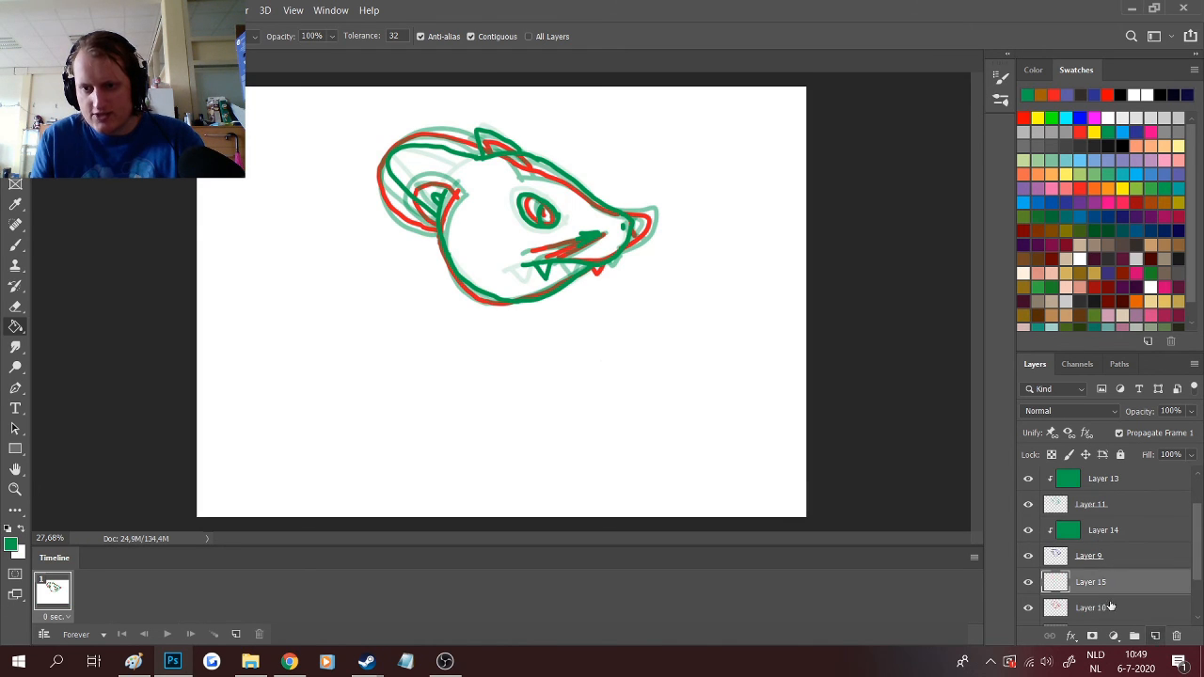
left_click(607, 368)
left_click(1135, 591, "alt")
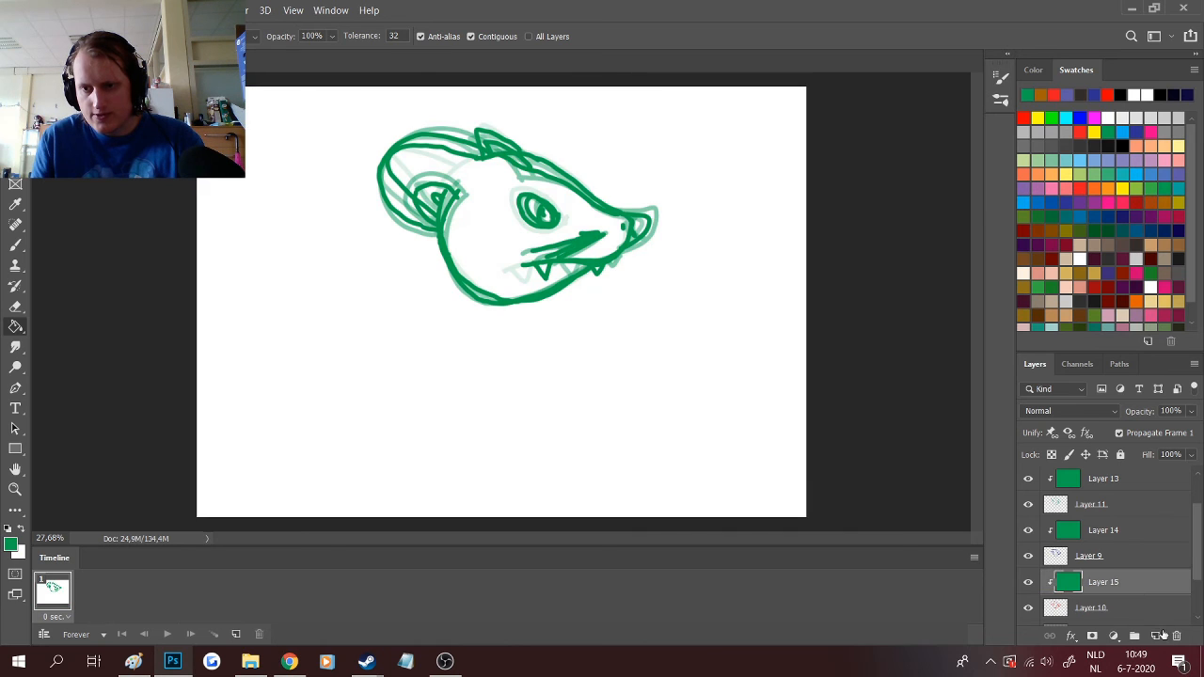
- Recolour the drawing on Layer 7 by clipping a new green-filled layer to it
scroll(1125, 587, "down", 1)
left_click(1121, 583)
left_click(1156, 636)
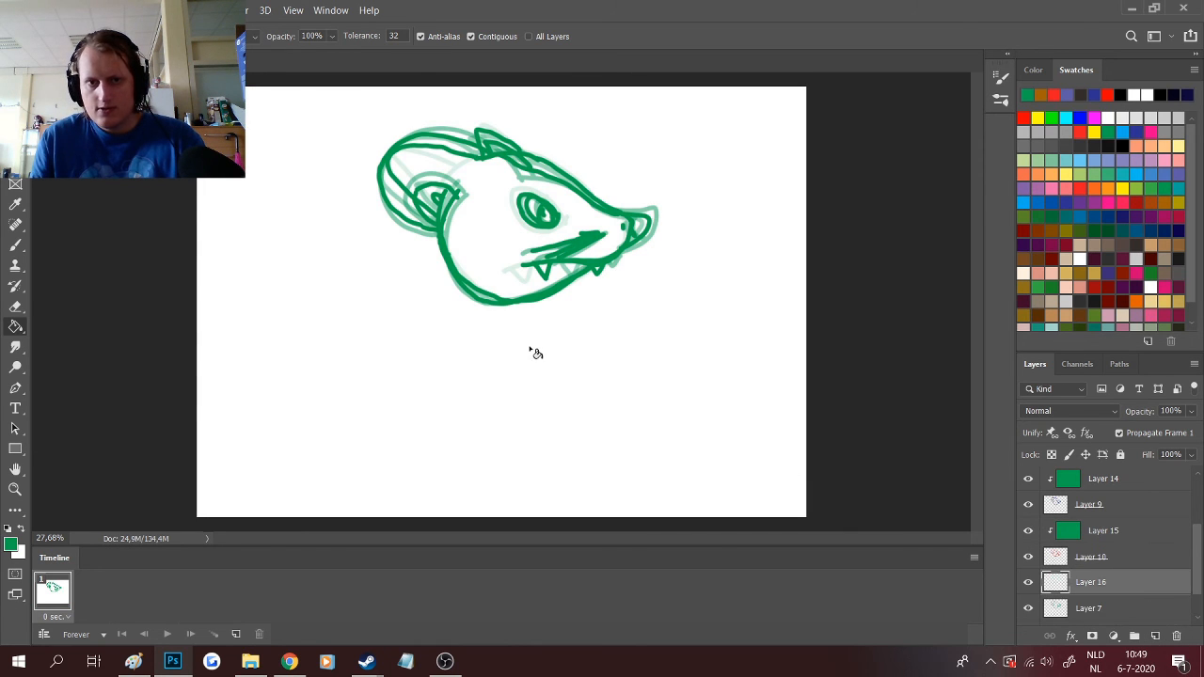
left_click(533, 349)
left_click(1124, 594, "alt")
- Set the fill of all head drawing layers and their clipped green layers to 100%, and switch to the Move tool
scroll(1133, 546, "up", 2)
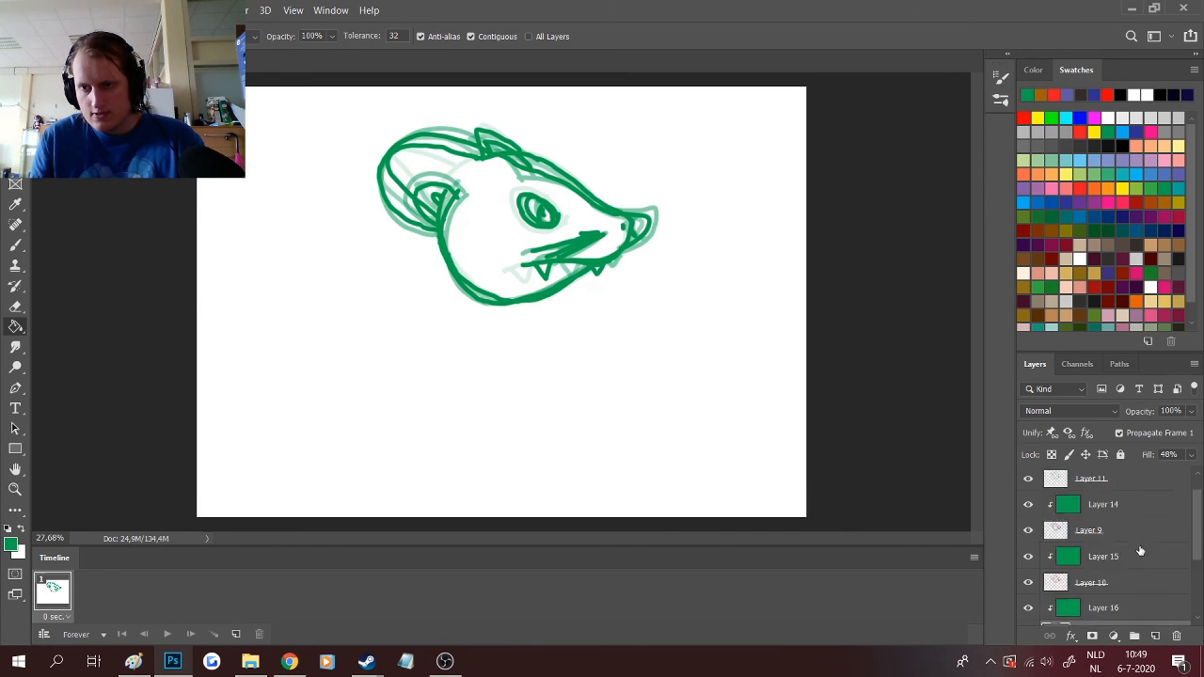
left_click(1190, 455)
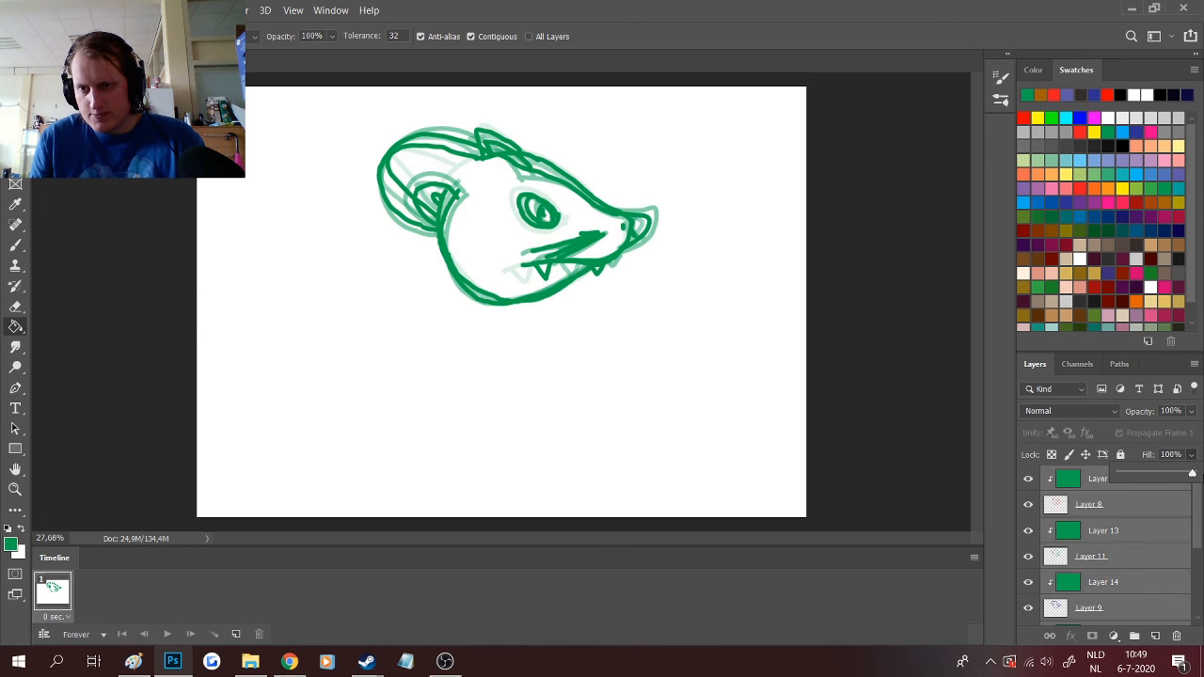
left_click_drag(15, 65, 2, 73)
left_click(15, 83)
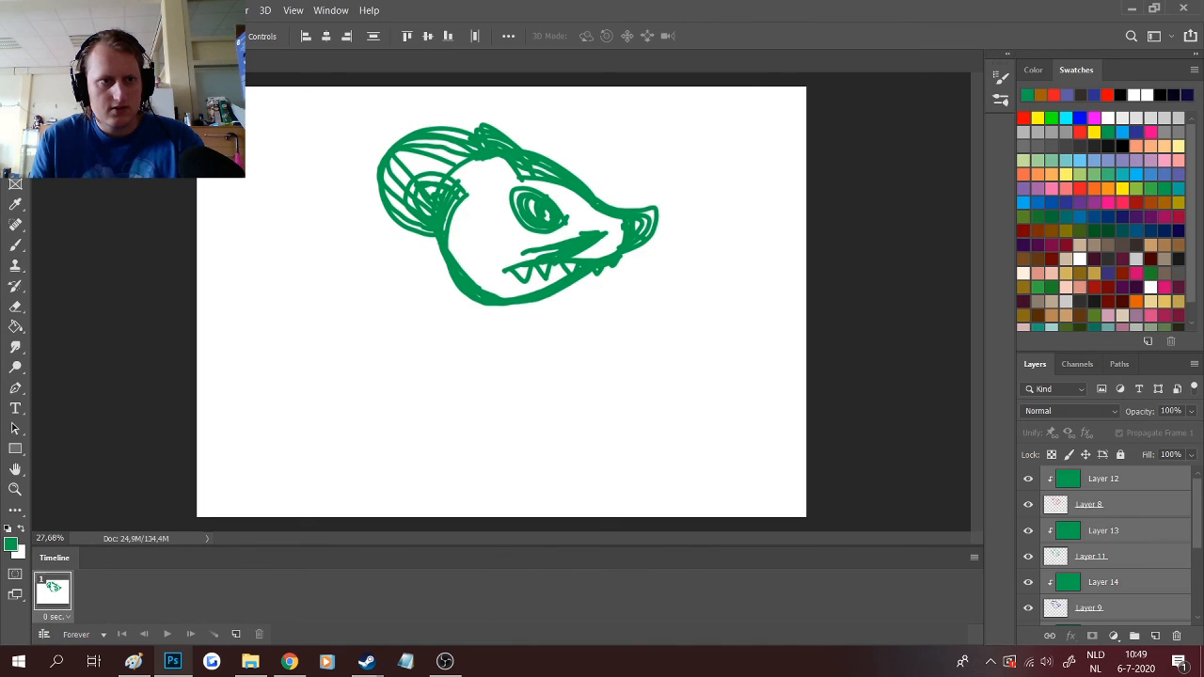
- Add six duplicate frames to the frame animation to make seven frames
left_click(234, 634)
left_click(234, 634)
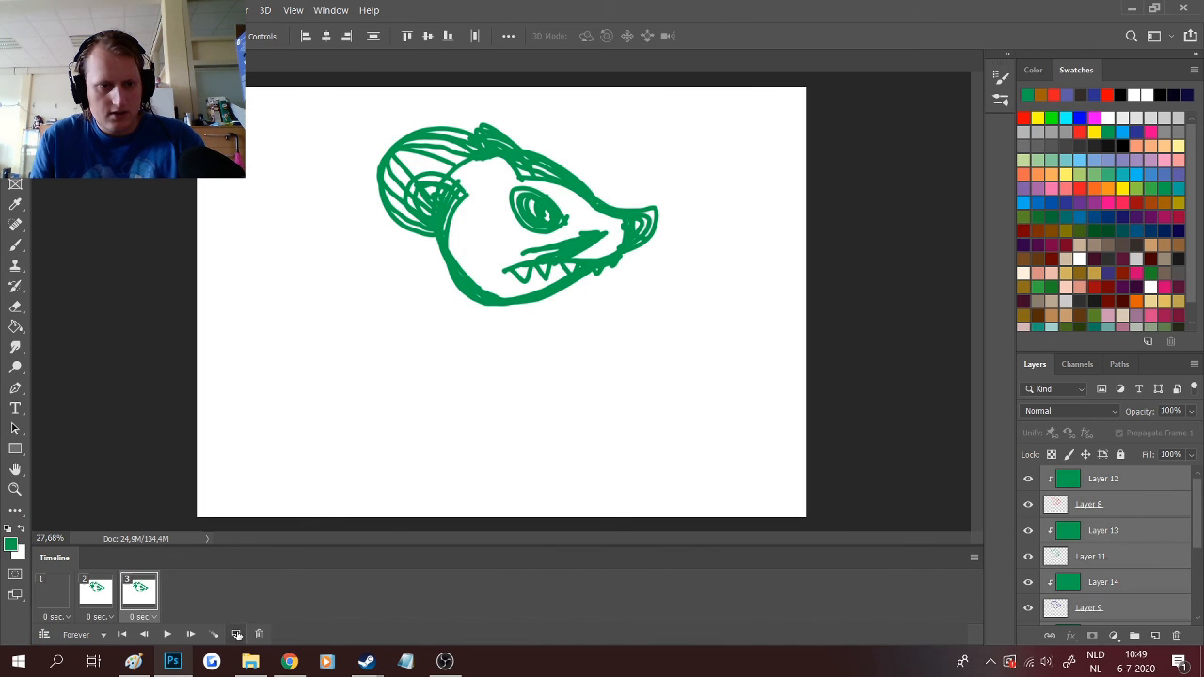
left_click(234, 634)
left_click(234, 634)
left_click(234, 634)
left_click(234, 634)
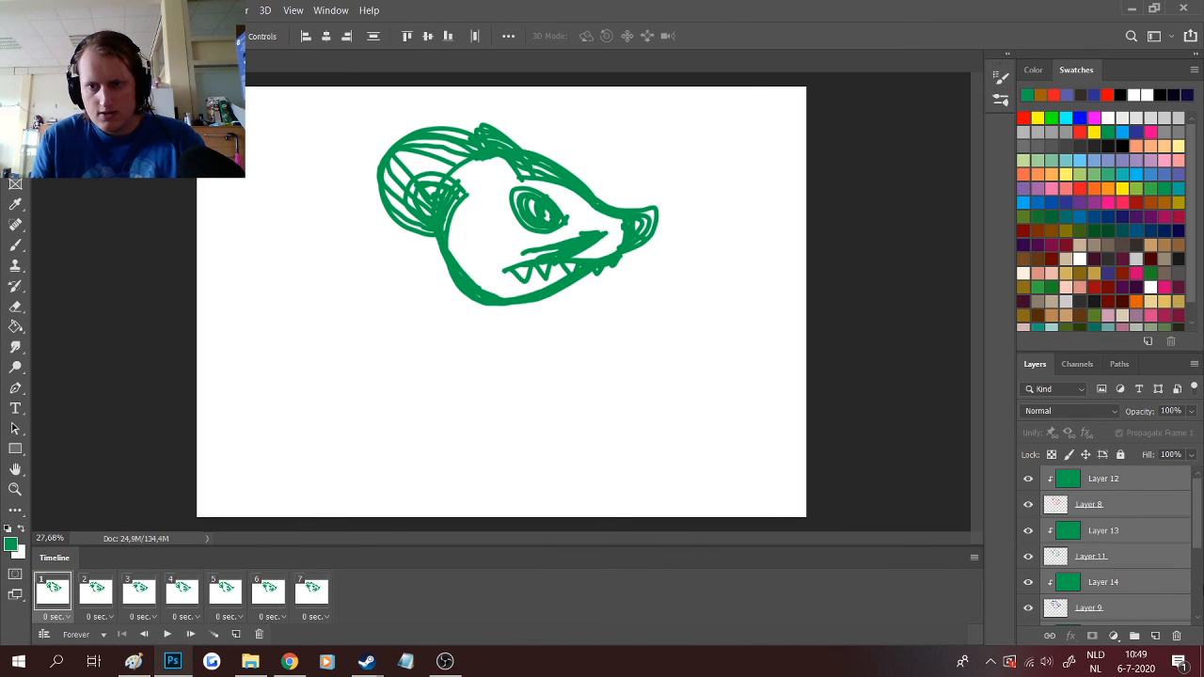
left_click(1028, 478)
left_click(1028, 530)
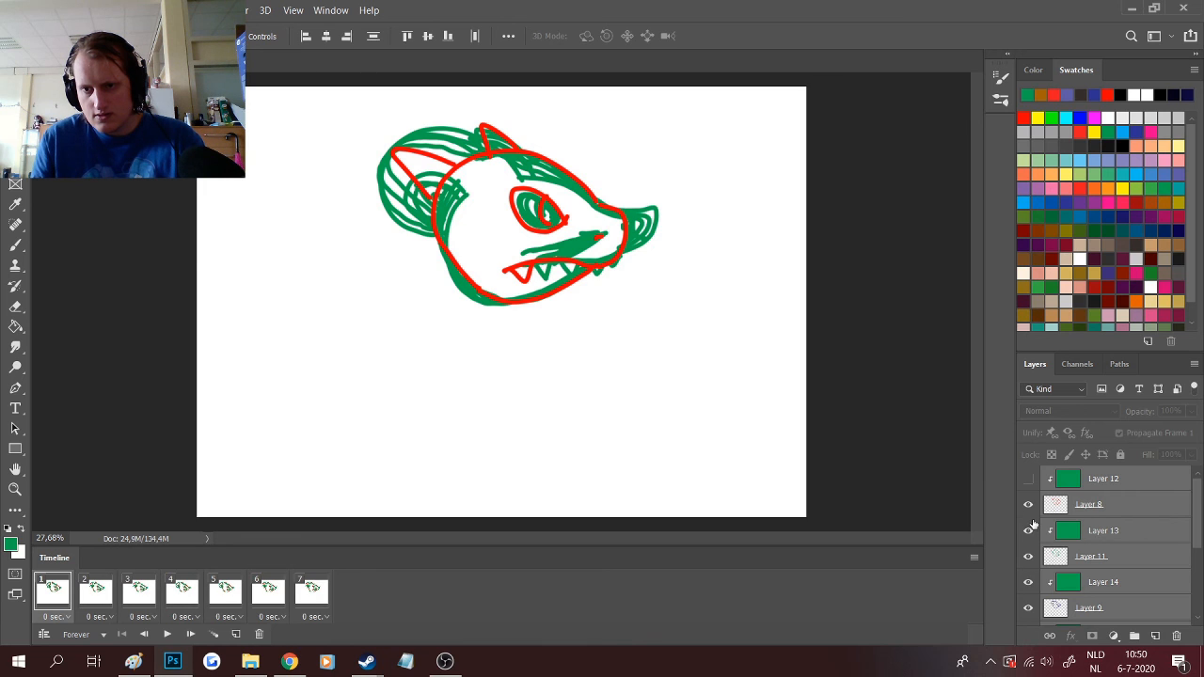
key("ctrl+z")
- Hide the head drawings on Layers 8, 11, 9, 10 and 7 in frame 7
left_click(1028, 505)
left_click(1028, 558)
left_click(1028, 609)
scroll(1029, 597, "down", 1)
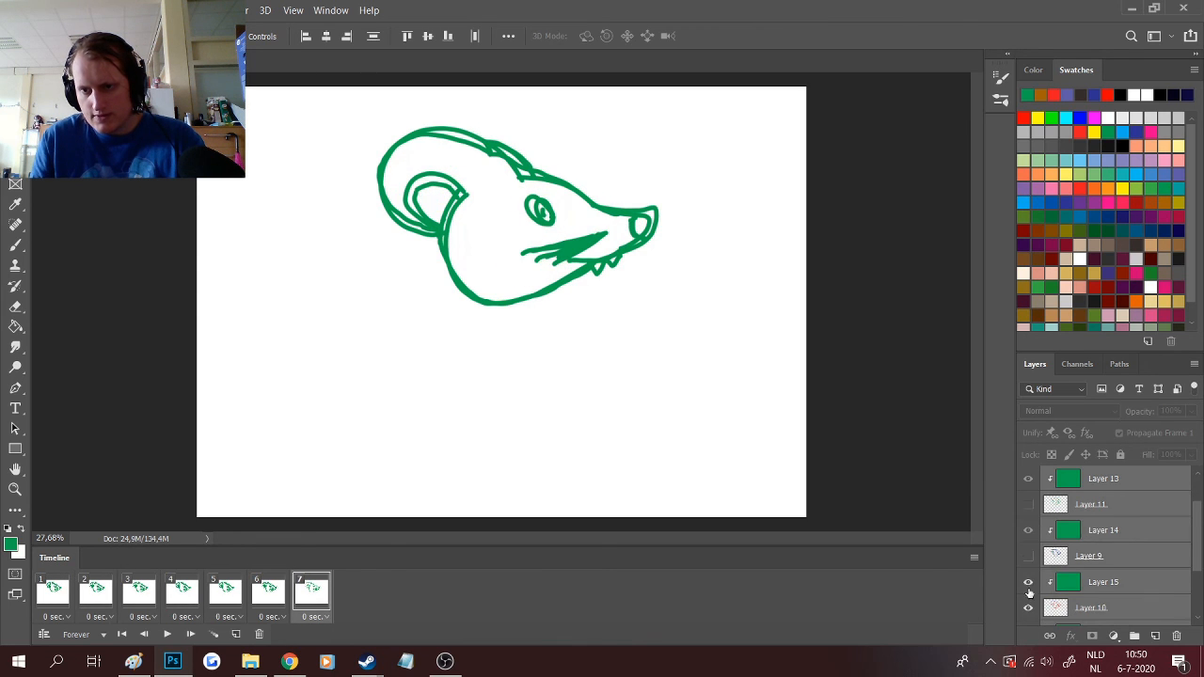
left_click(1028, 609)
scroll(1029, 593, "down", 1)
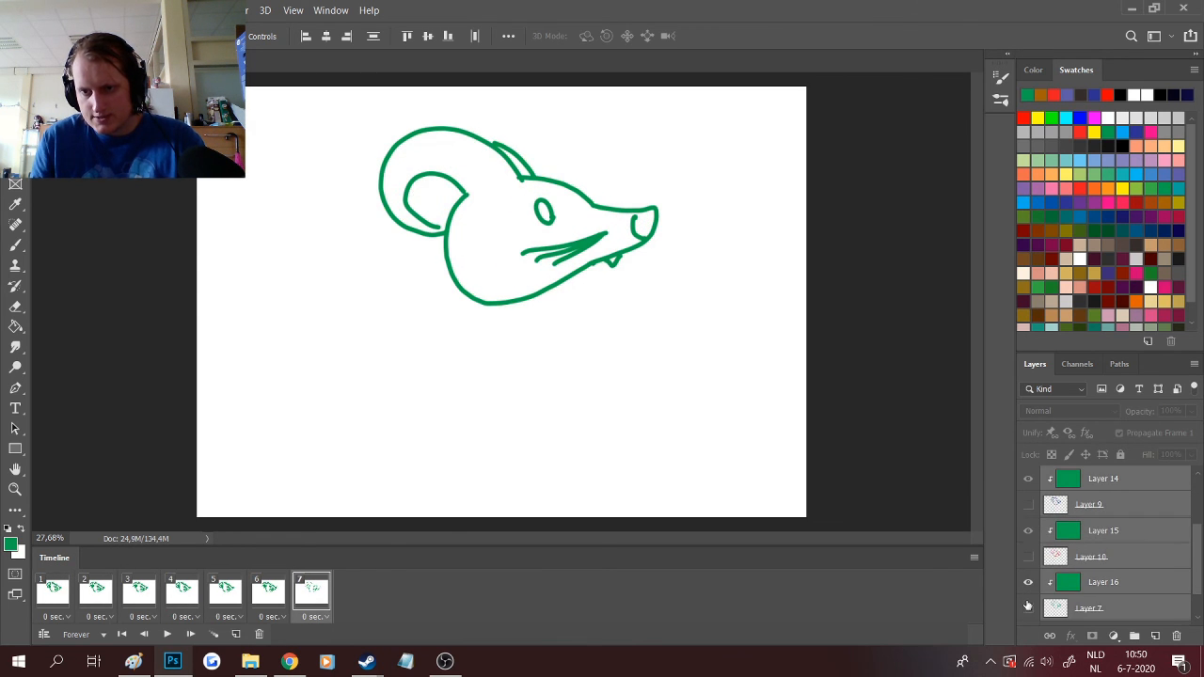
left_click(1028, 609)
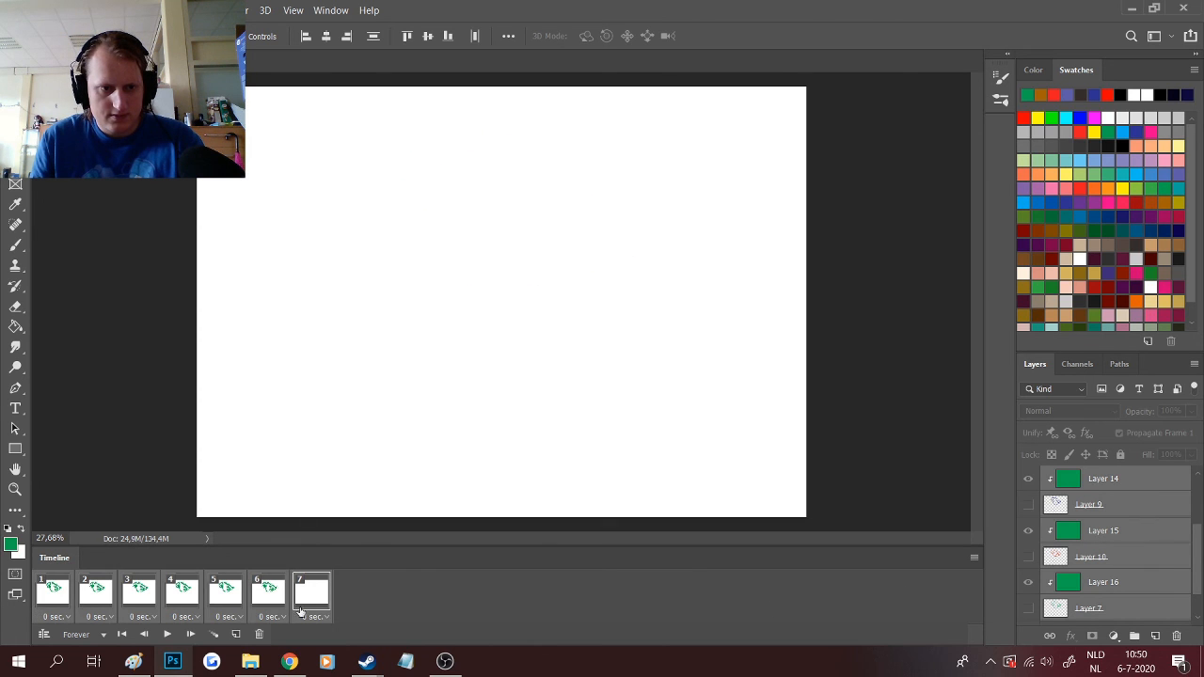
- Hide the head drawings on Layers 8, 11, 9 and 10 in frame 1, leaving only the mouse head on Layer 7 visible
scroll(1049, 591, "up", 4)
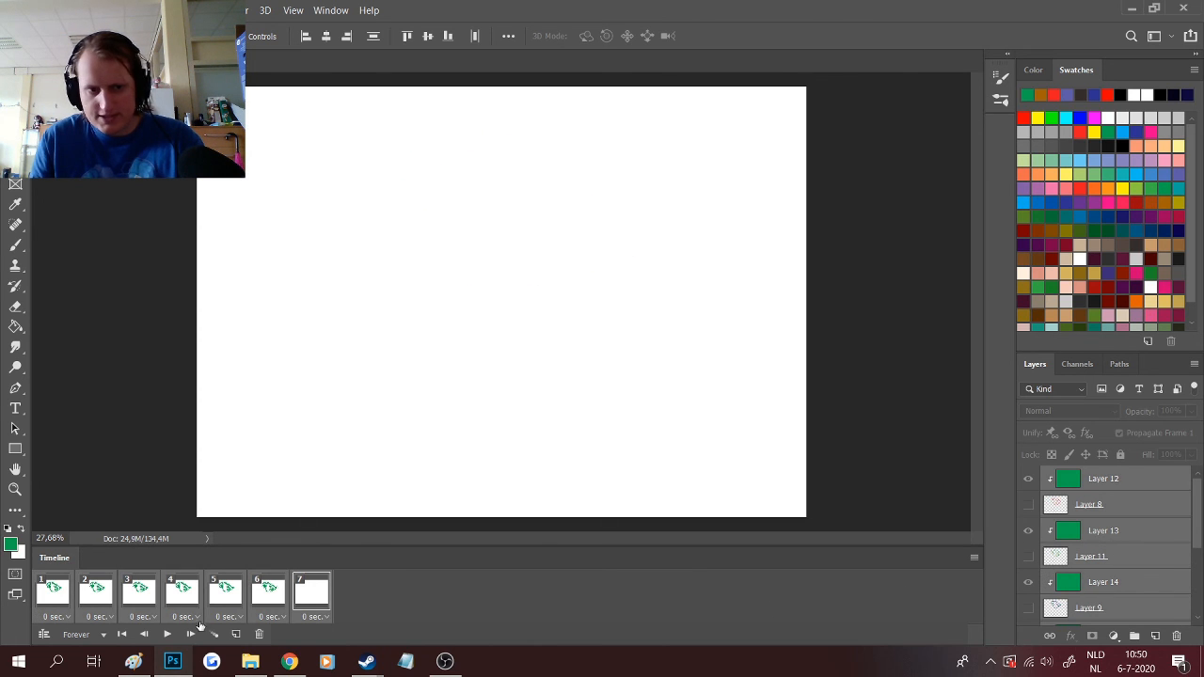
left_click(68, 613)
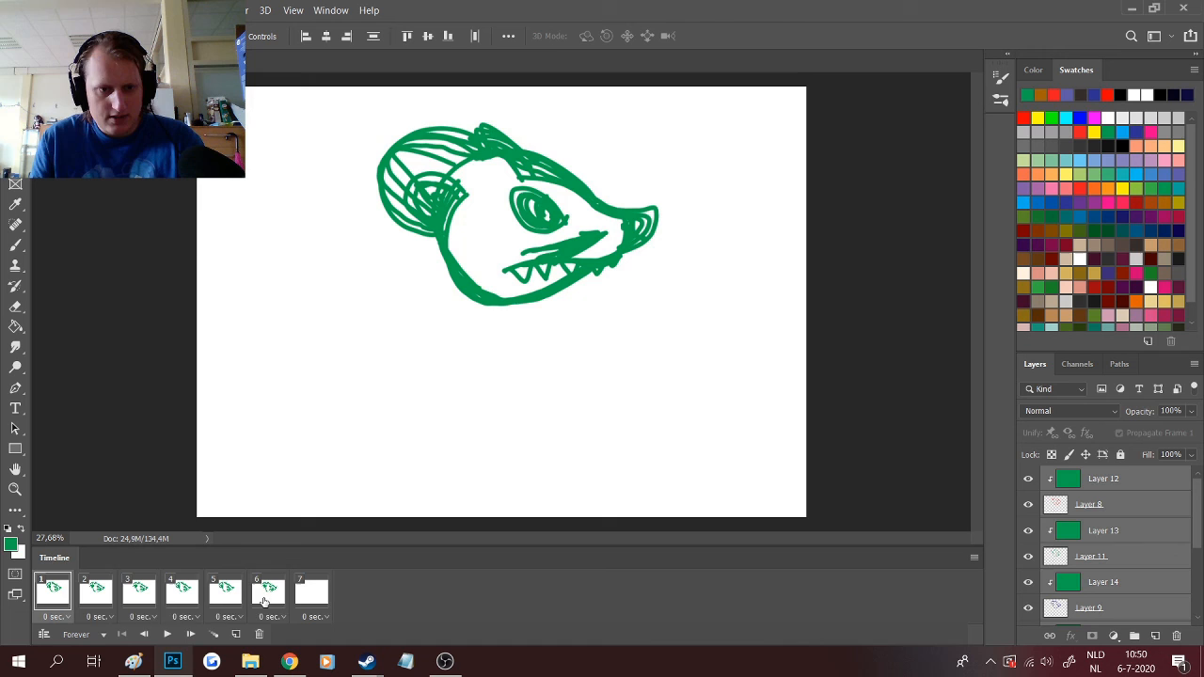
left_click(1028, 504)
left_click(1028, 555)
left_click(1028, 608)
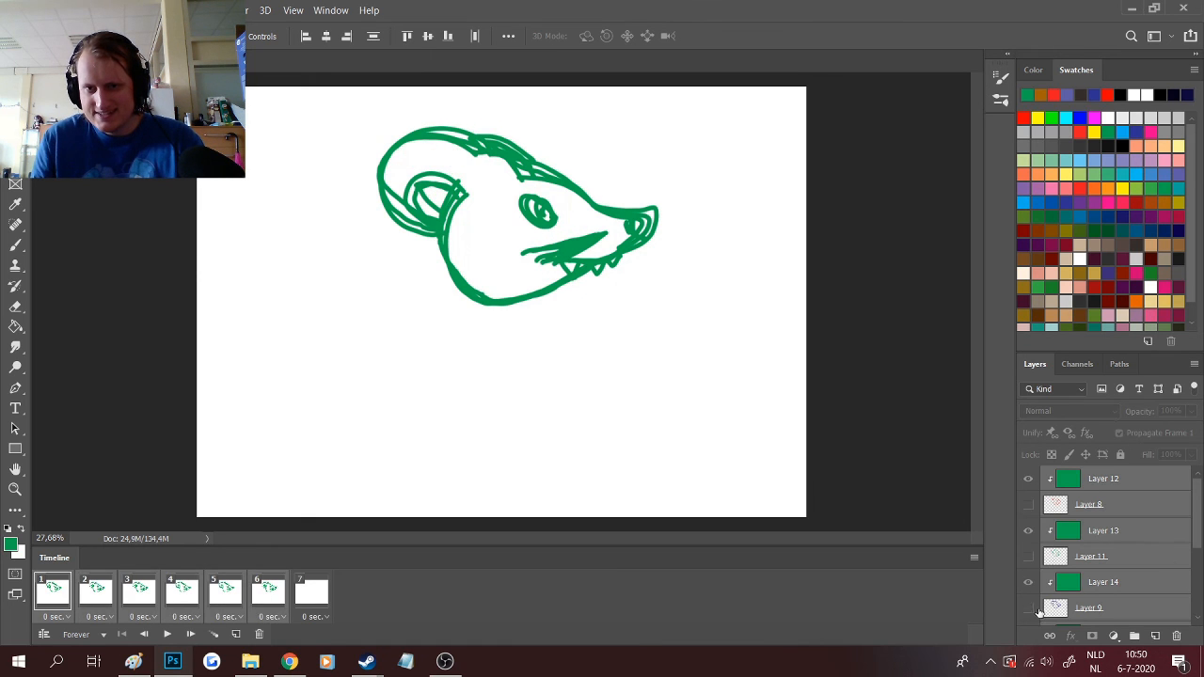
scroll(1053, 588, "down", 3)
left_click(1028, 584)
scroll(1028, 585, "down", 2)
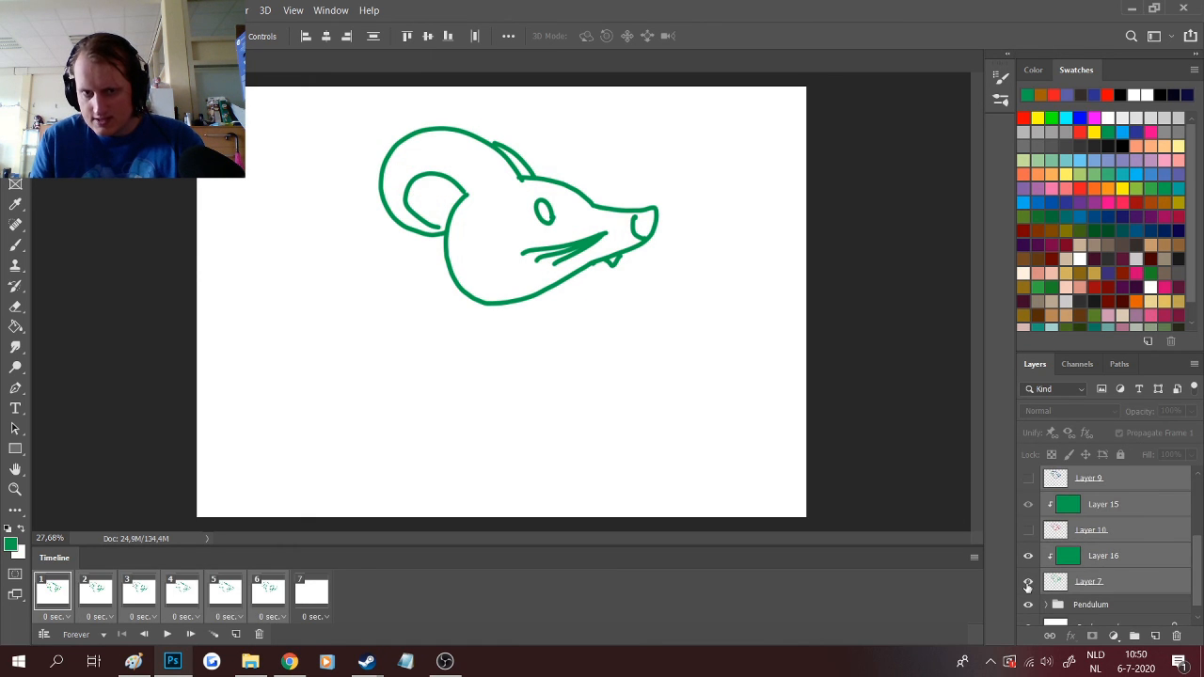
left_click(1028, 581)
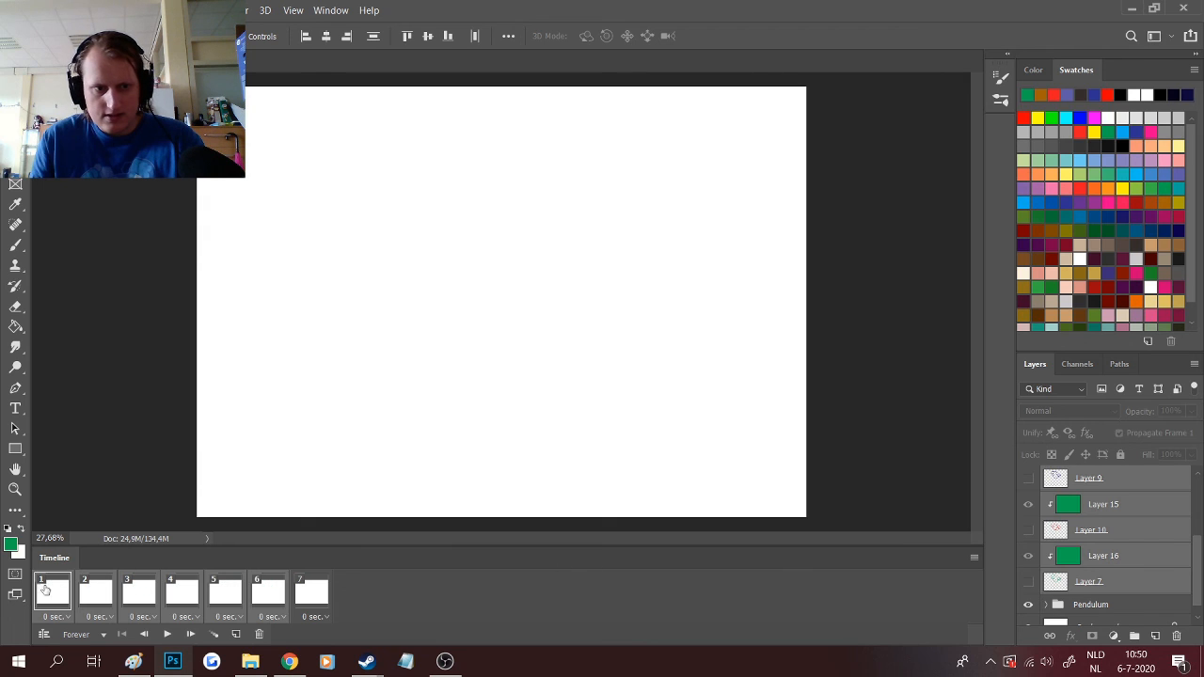
left_click(1028, 582)
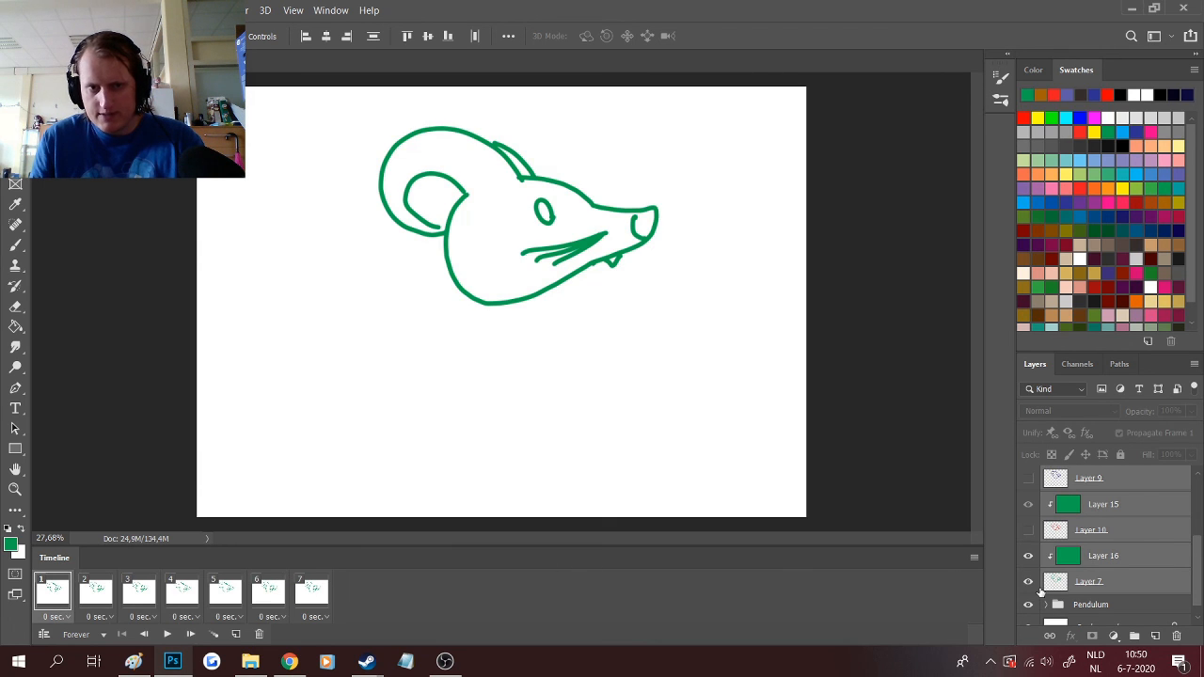
- Replace Layer 7 with Layer 10 in frame 2, and show only the Layer 9 head drawing in frame 3
left_click(115, 598)
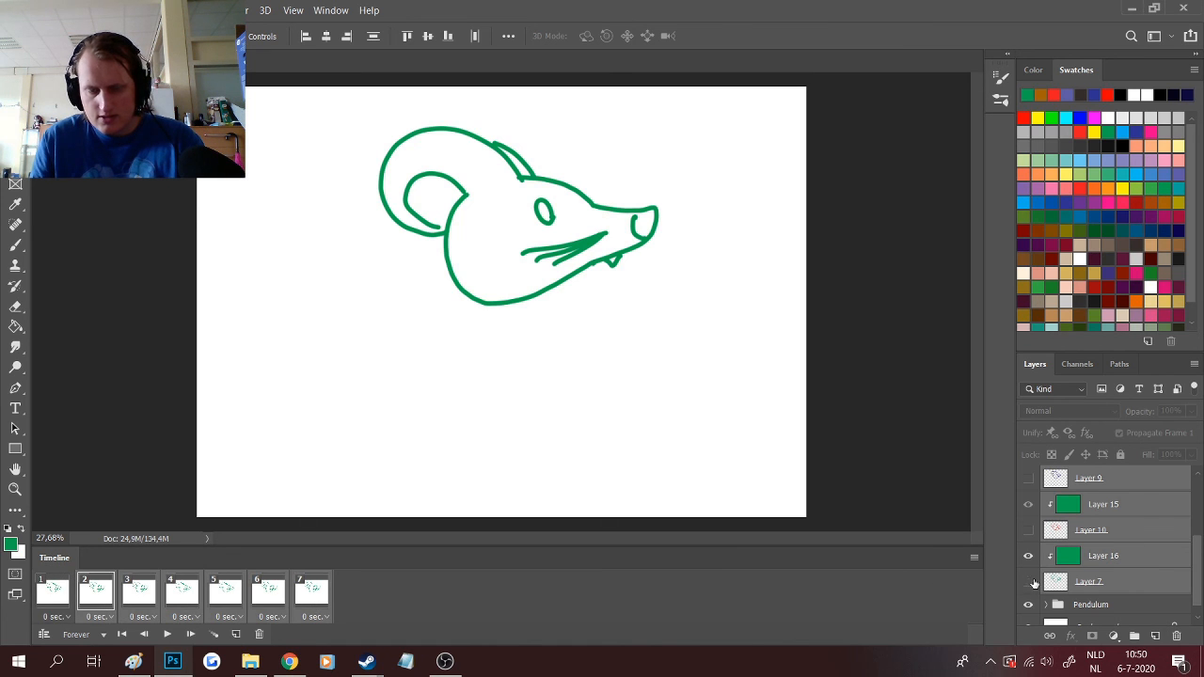
left_click(1028, 581)
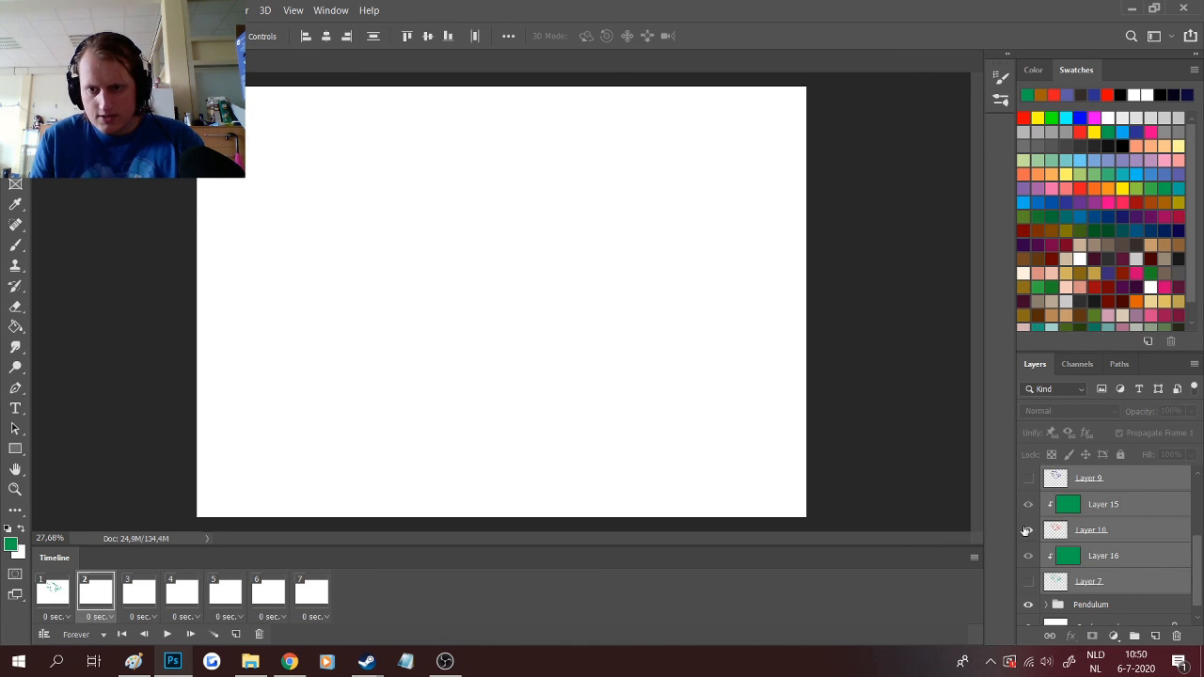
left_click(1027, 531)
left_click(140, 594)
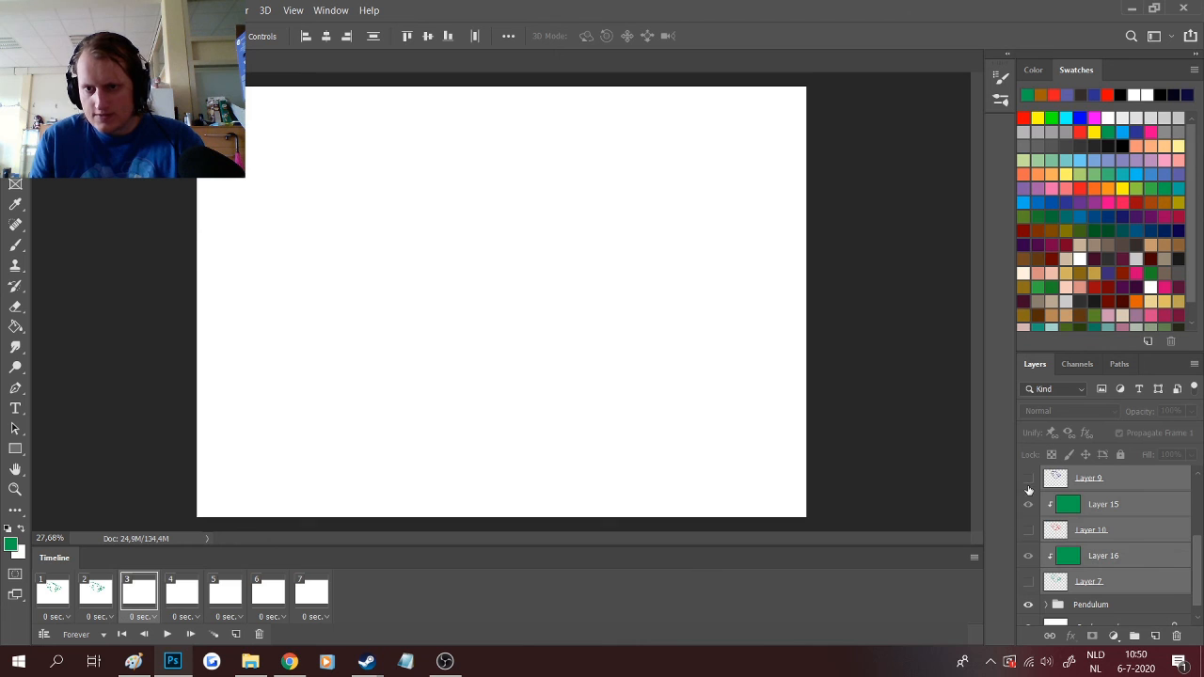
left_click(1028, 478)
- Show only the Layer 11 head drawing in frame 4 and only the Layer 8 head drawing in frame 5
left_click(184, 602)
scroll(1082, 545, "up", 3)
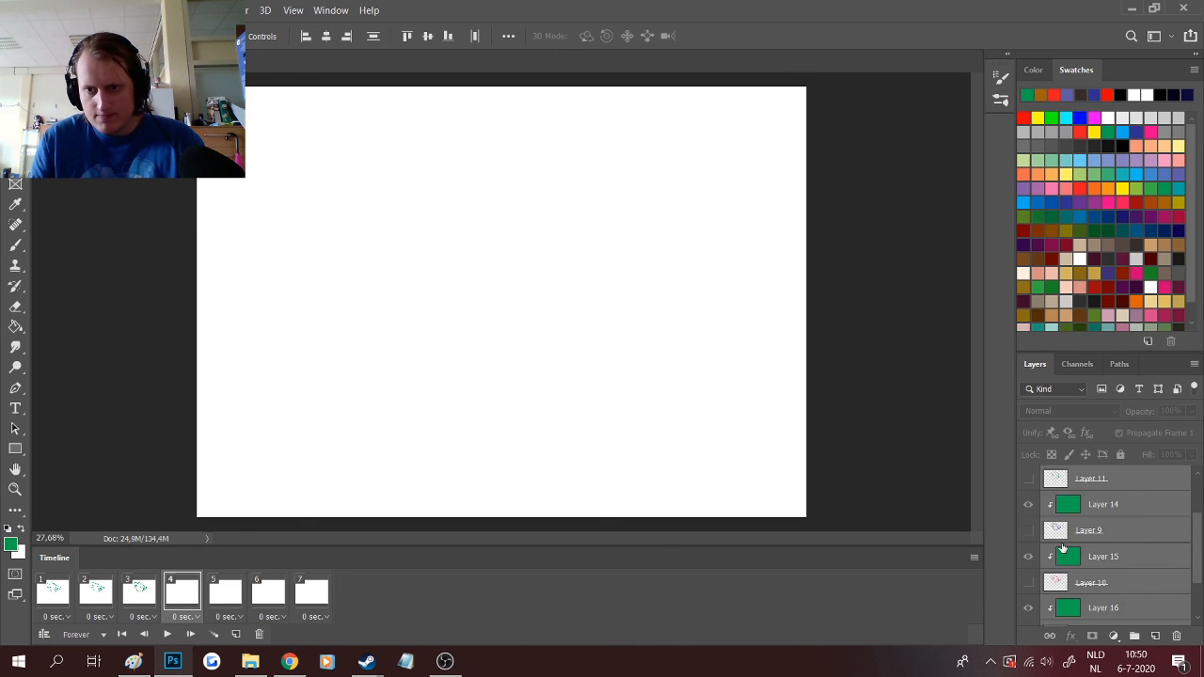
left_click(226, 593)
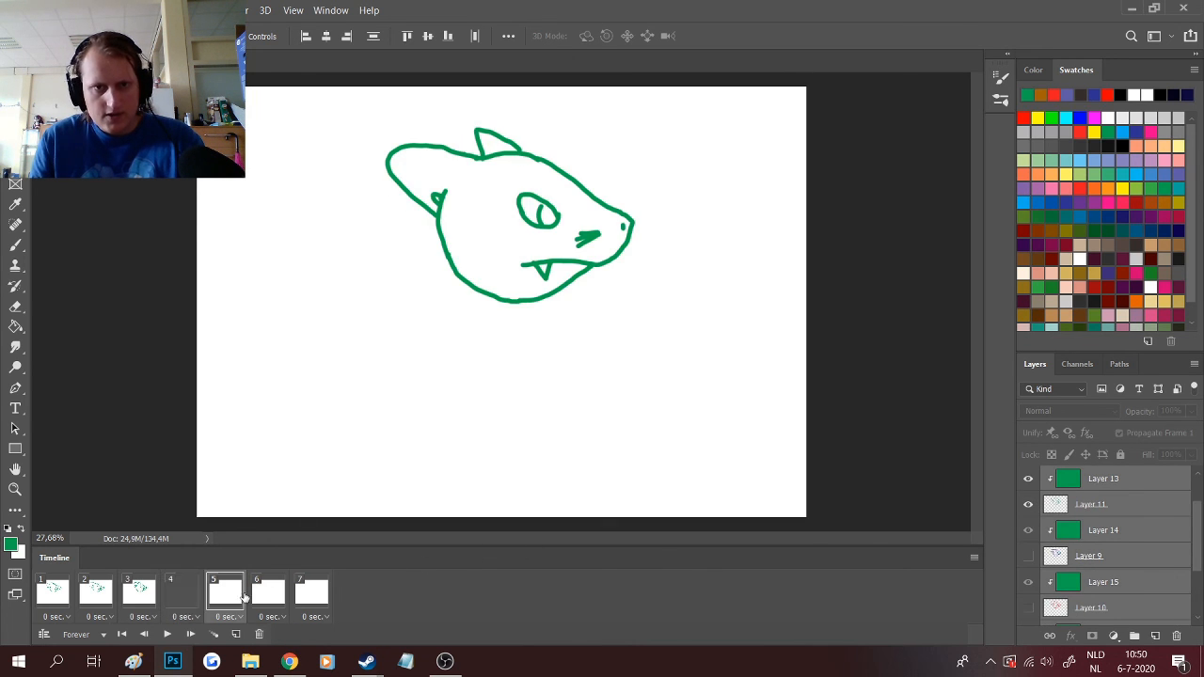
scroll(1038, 517, "up", 1)
left_click(1028, 505)
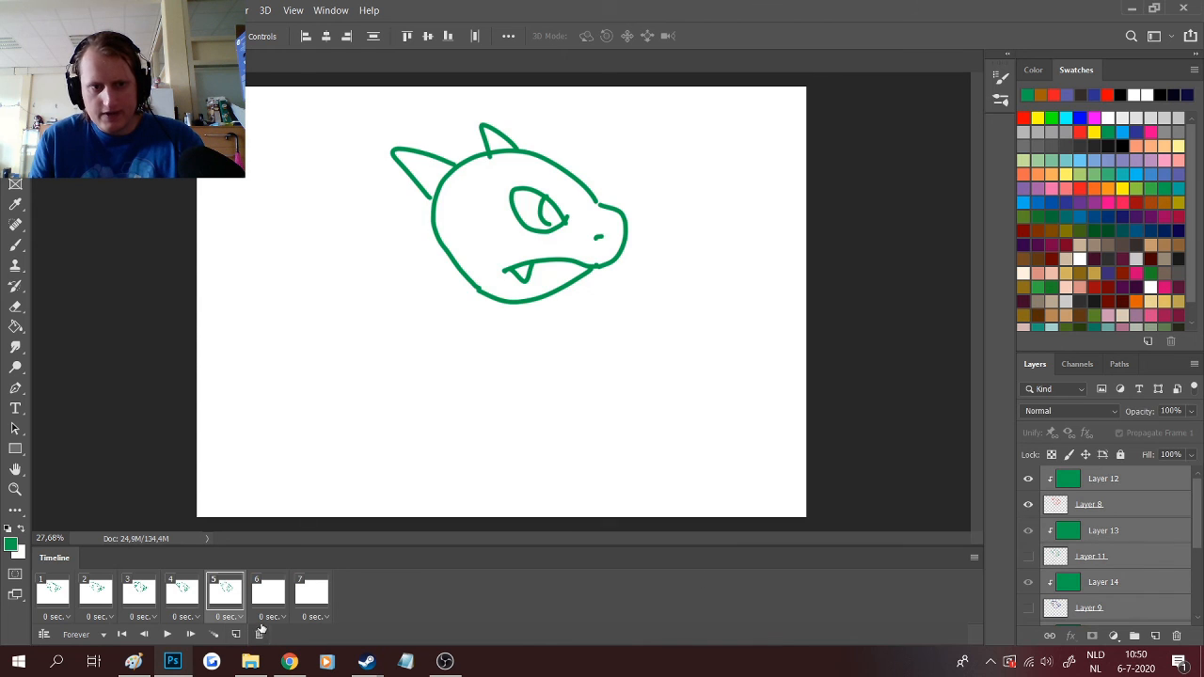
- Delete the empty frames 6 and 7 from the animation
left_click(268, 593)
left_click(259, 634)
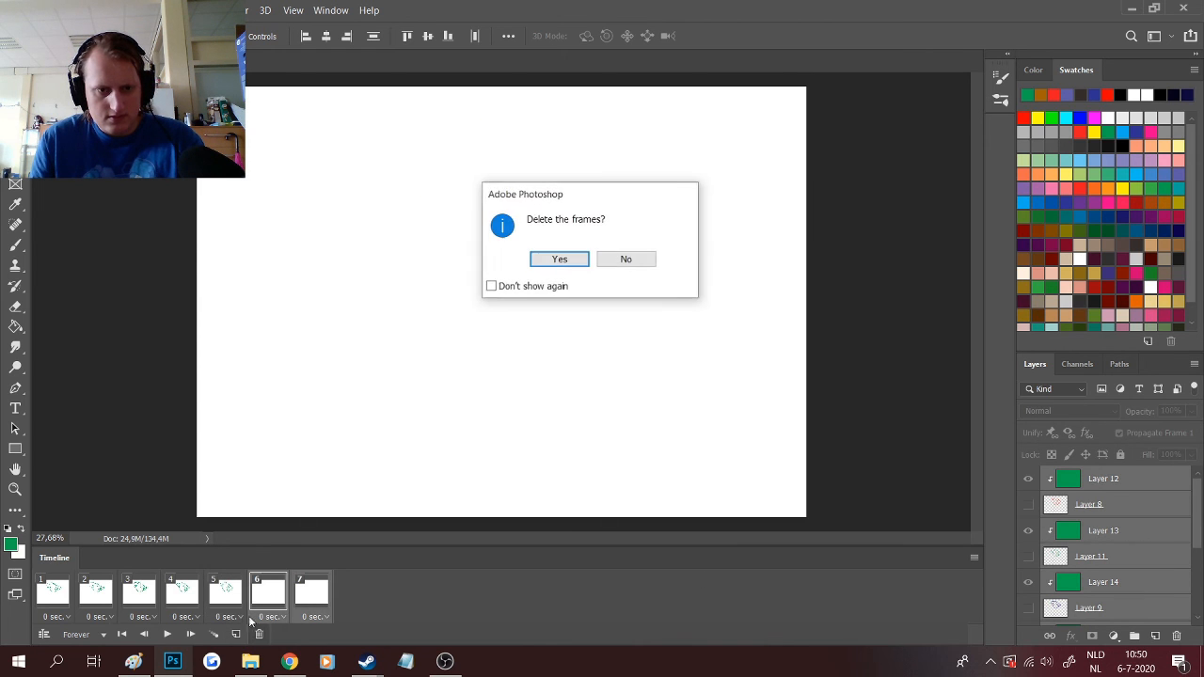
left_click(562, 255)
- Set the delay of frames 5 and 1 to 0.2 seconds
left_click(235, 616)
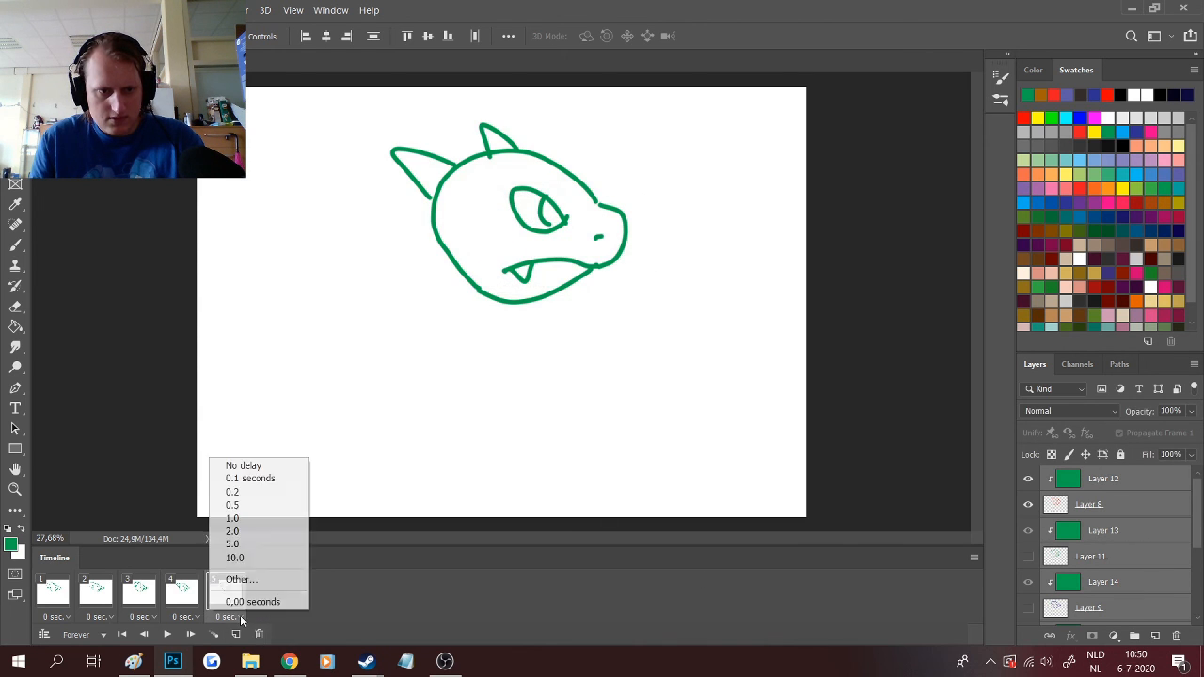
left_click(271, 493)
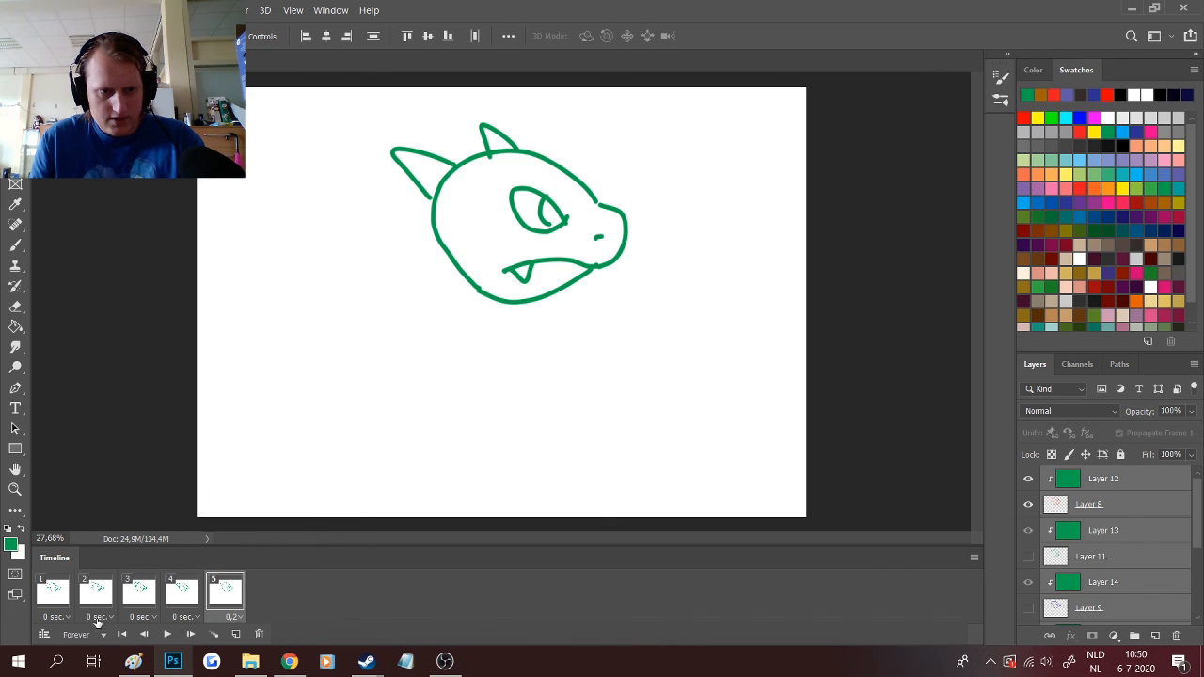
left_click(70, 604)
left_click(57, 616)
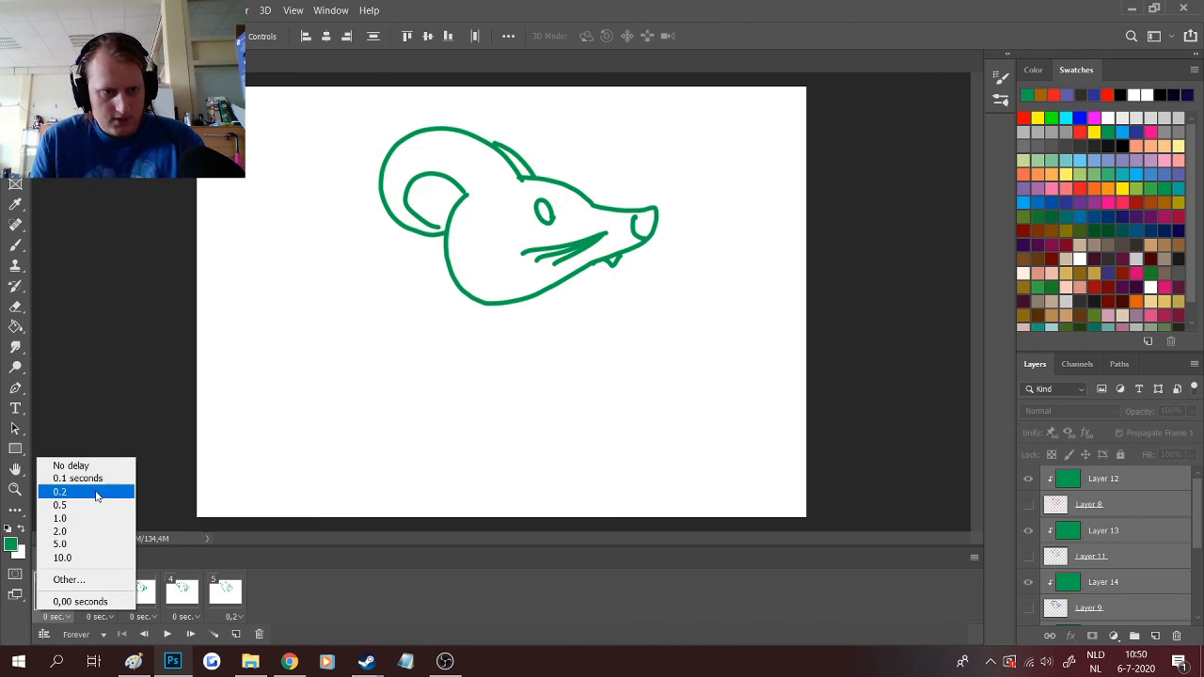
left_click(76, 493)
- Duplicate frame 5 three times to extend the animation to eight frames
left_click(226, 590)
left_click(236, 634)
left_click(236, 634)
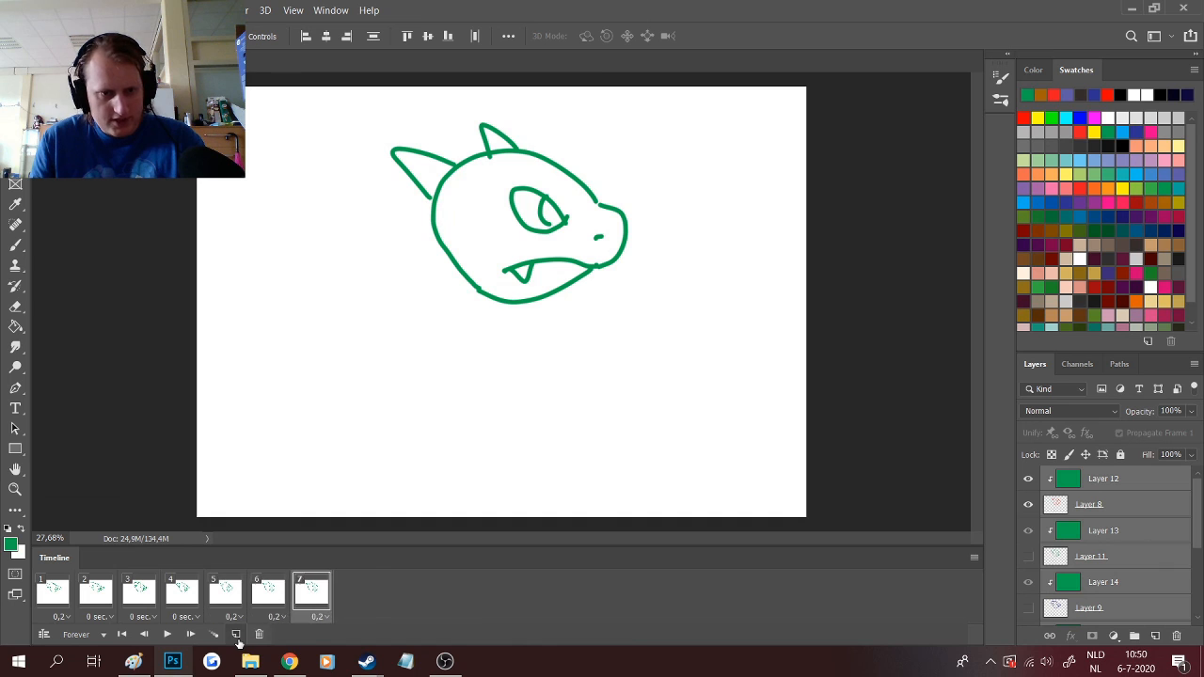
left_click(236, 634)
- Hide the Layer 8 head drawing in frames 6 to 8 and set these frames to no delay
left_click(278, 598)
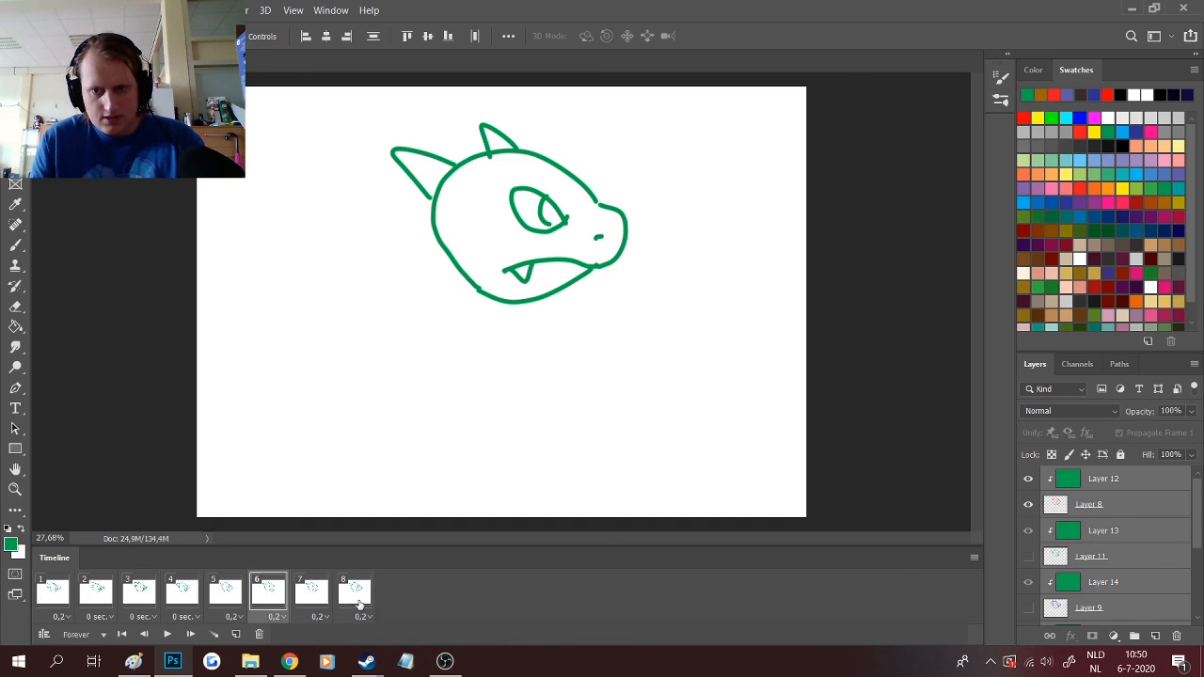
left_click(359, 605, "shift")
left_click(1025, 506)
left_click(268, 600)
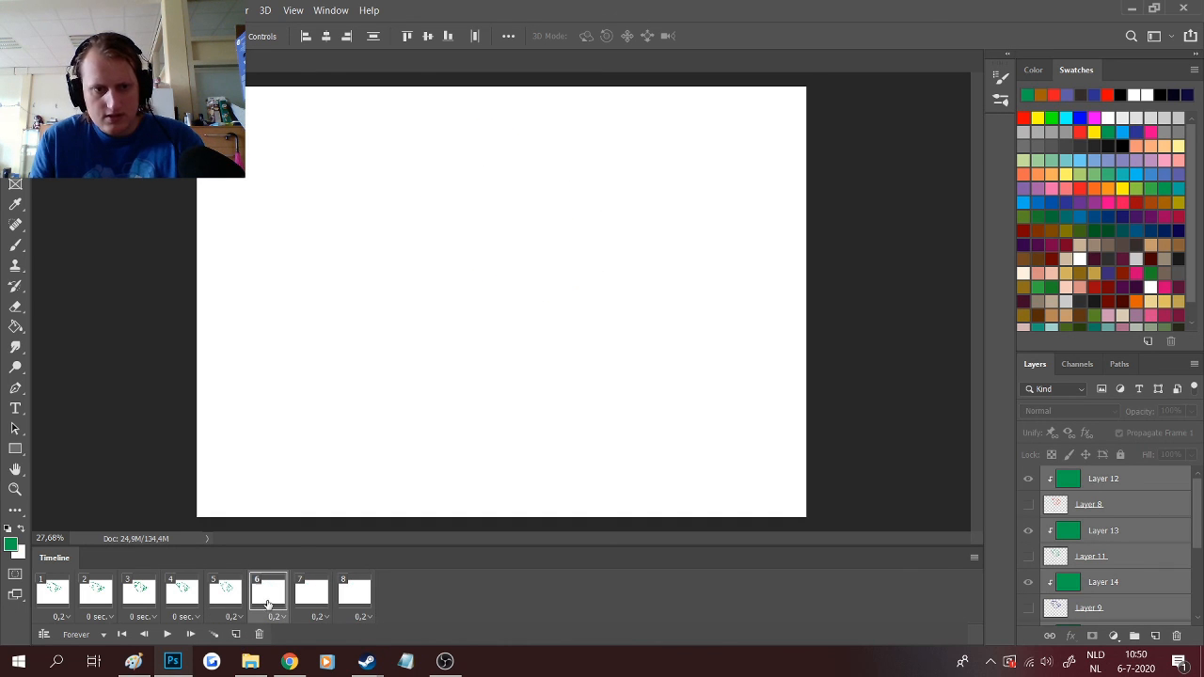
left_click(277, 617)
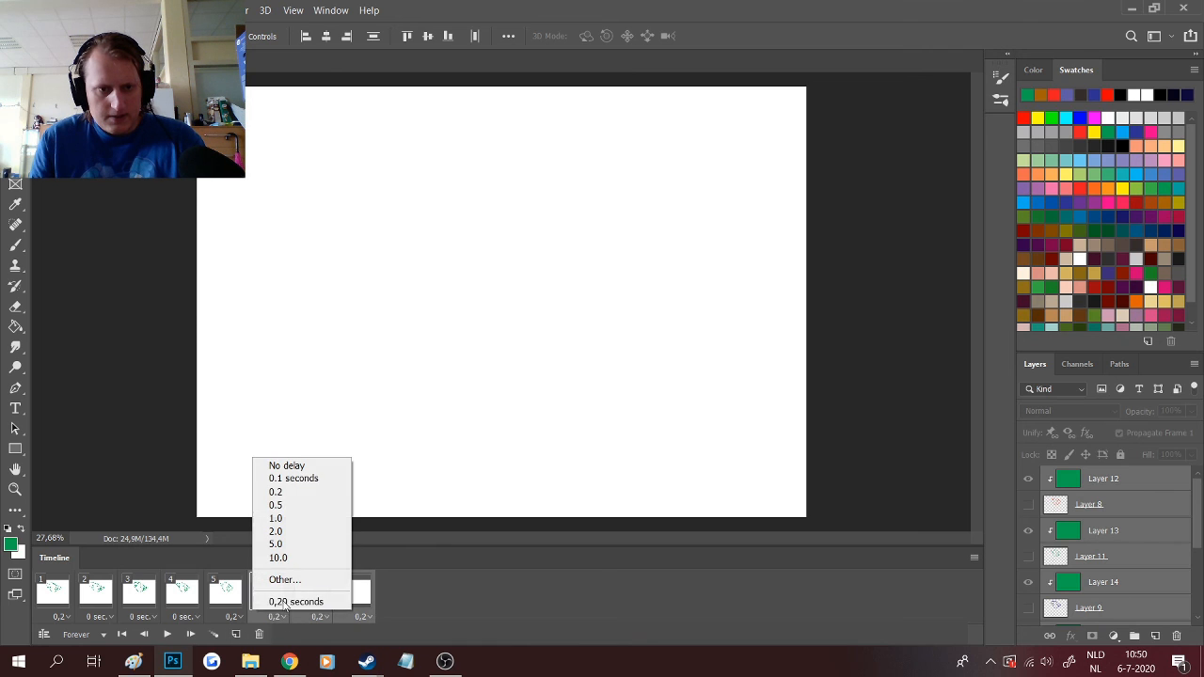
left_click(282, 466)
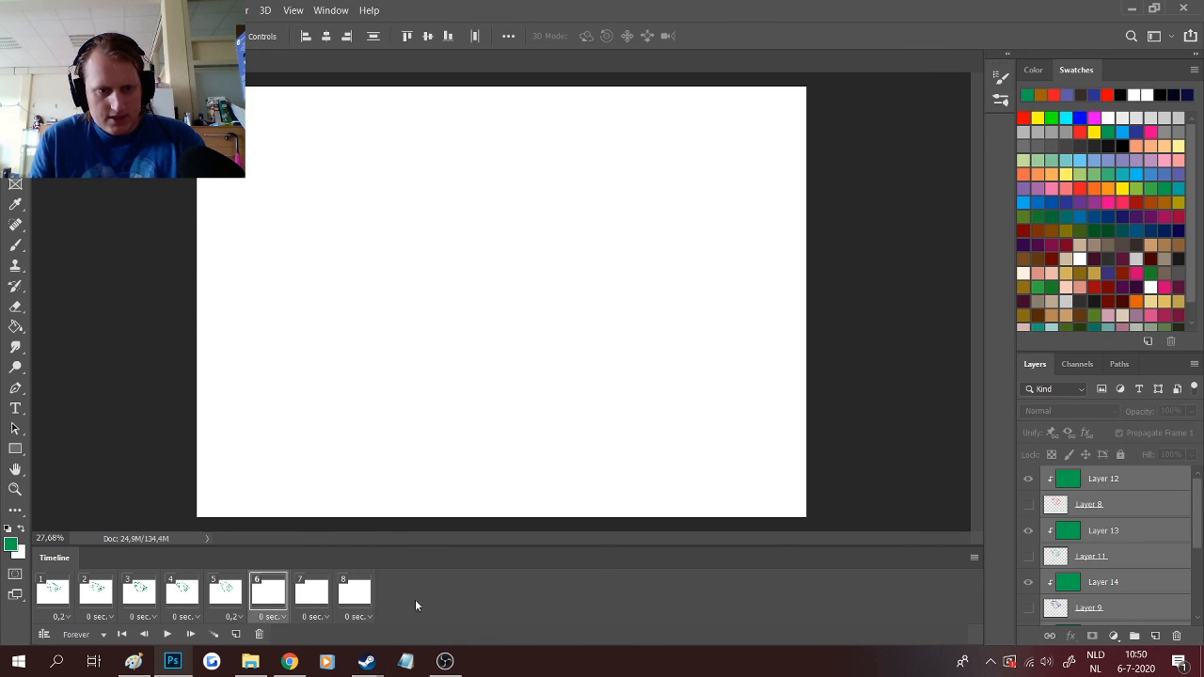
- Show the Layer 11 head drawing in frame 6 and the Layer 9 head drawing in frame 7
left_click(1027, 557)
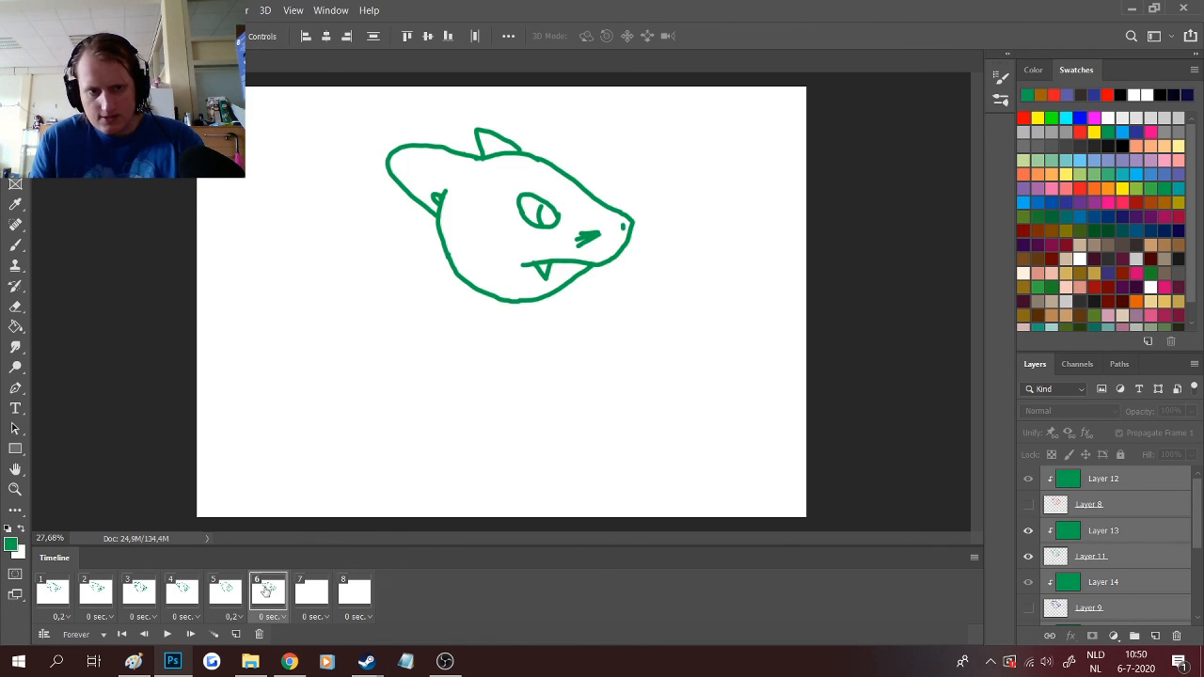
left_click(311, 590)
scroll(1072, 574, "down", 1)
left_click(1028, 582)
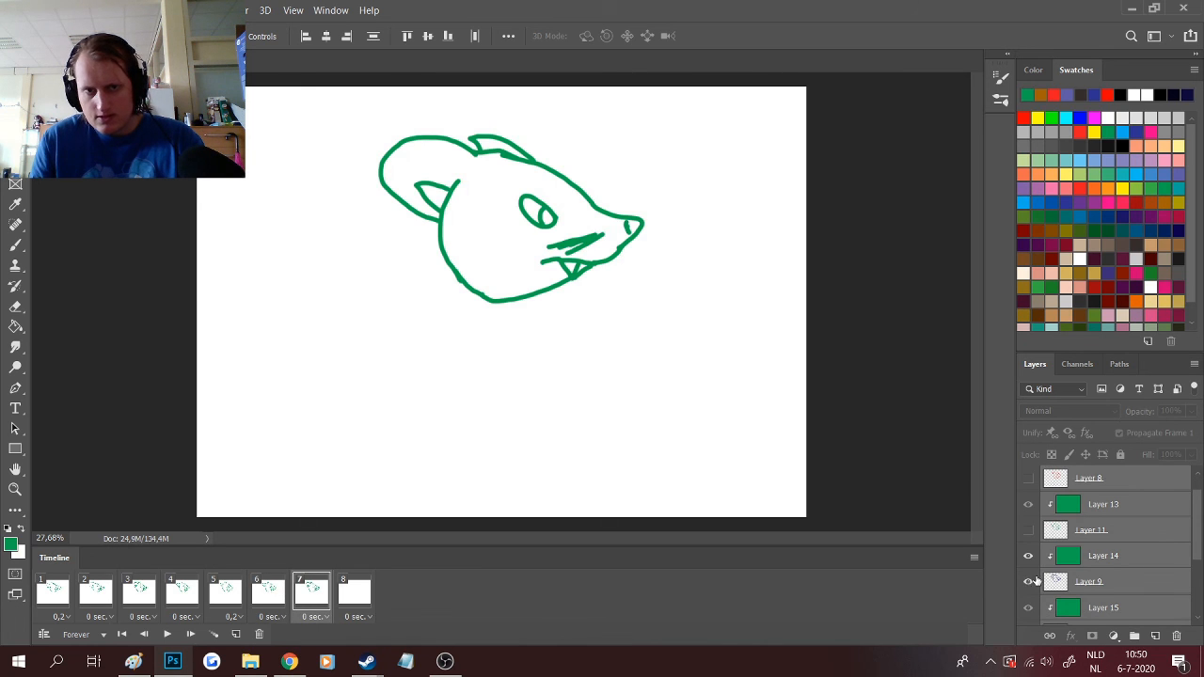
- Show the Layer 10 head drawing in frame 8 and play the animation
left_click(357, 593)
scroll(1088, 562, "down", 2)
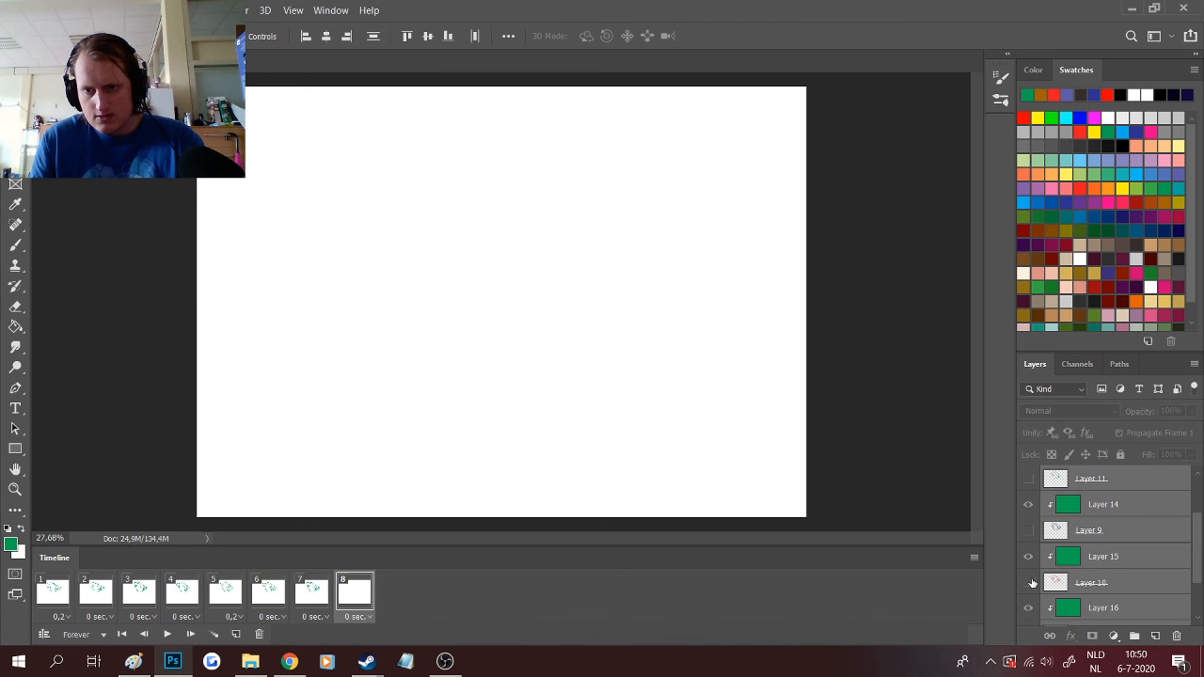
left_click(1029, 583)
left_click(168, 635)
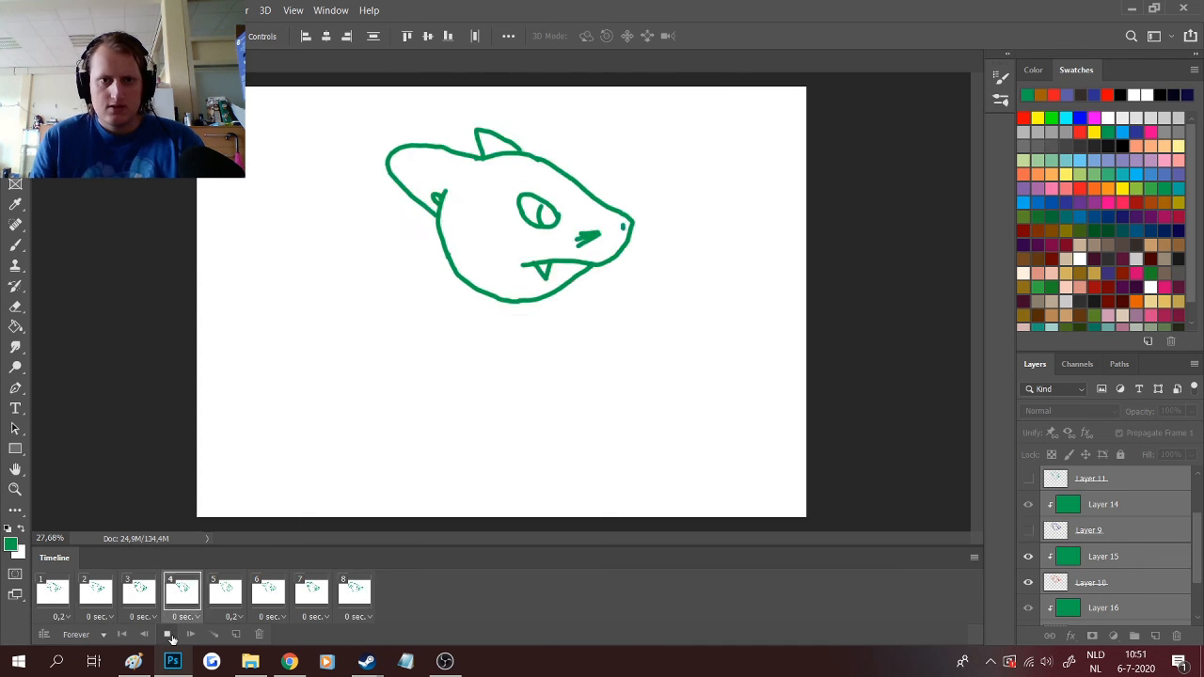